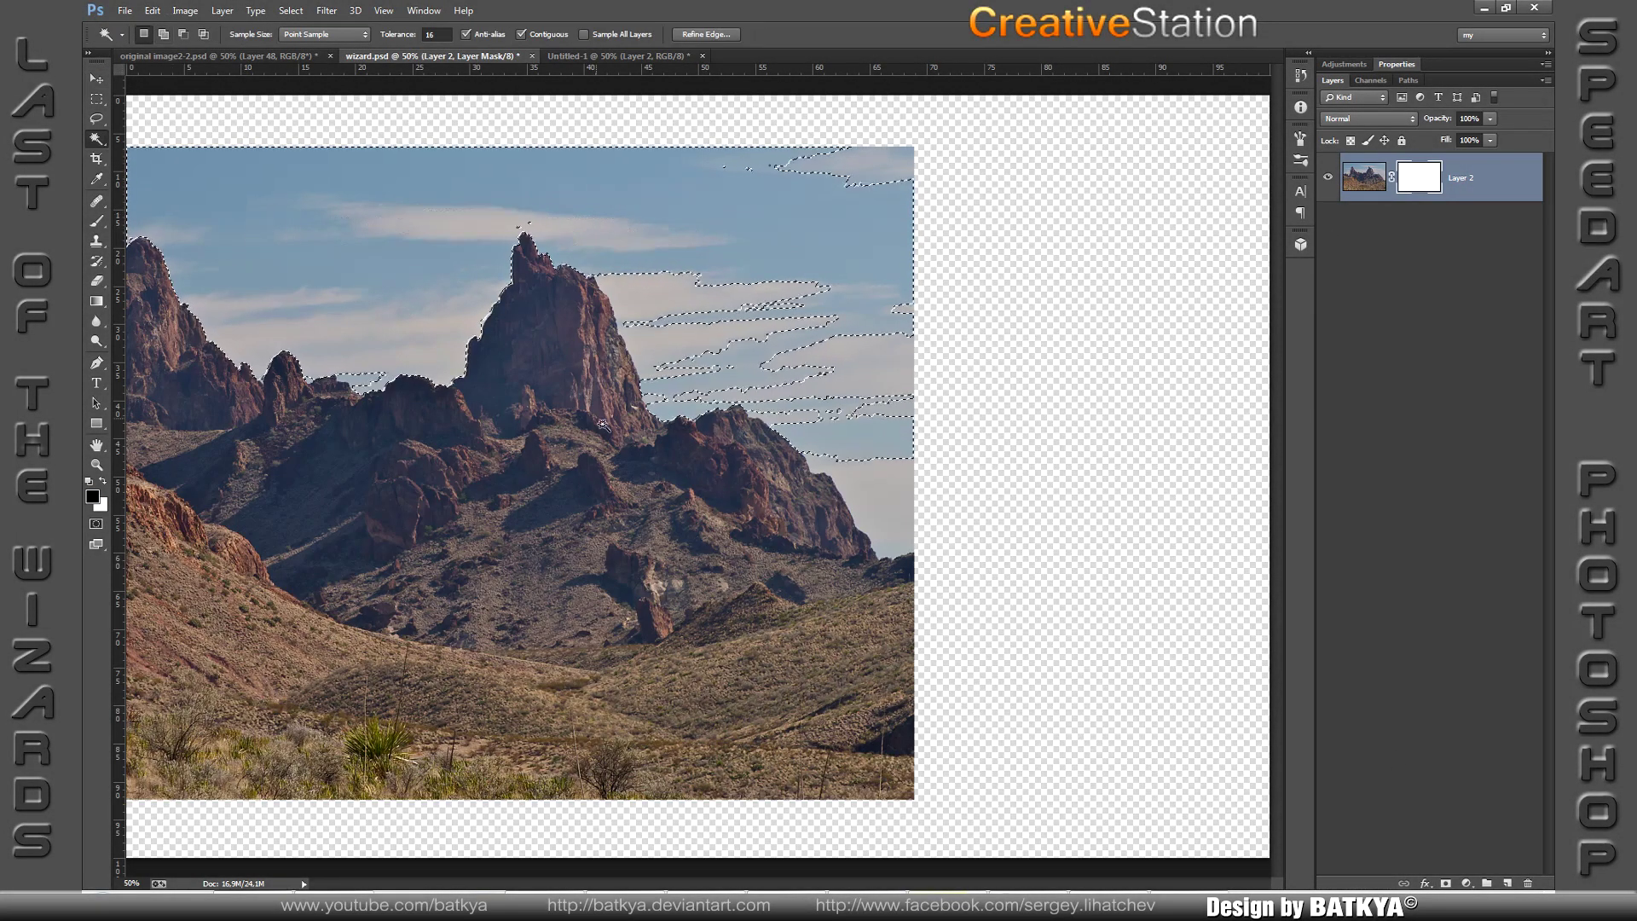
Step: Mask out the sky so only the small rock on the left edge remains
key("alt+BackSpace")
key("ctrl+d")
key("l")
left_click_drag(142, 485, 1109, 853)
key("ctrl+shift+i")
key("alt+BackSpace")
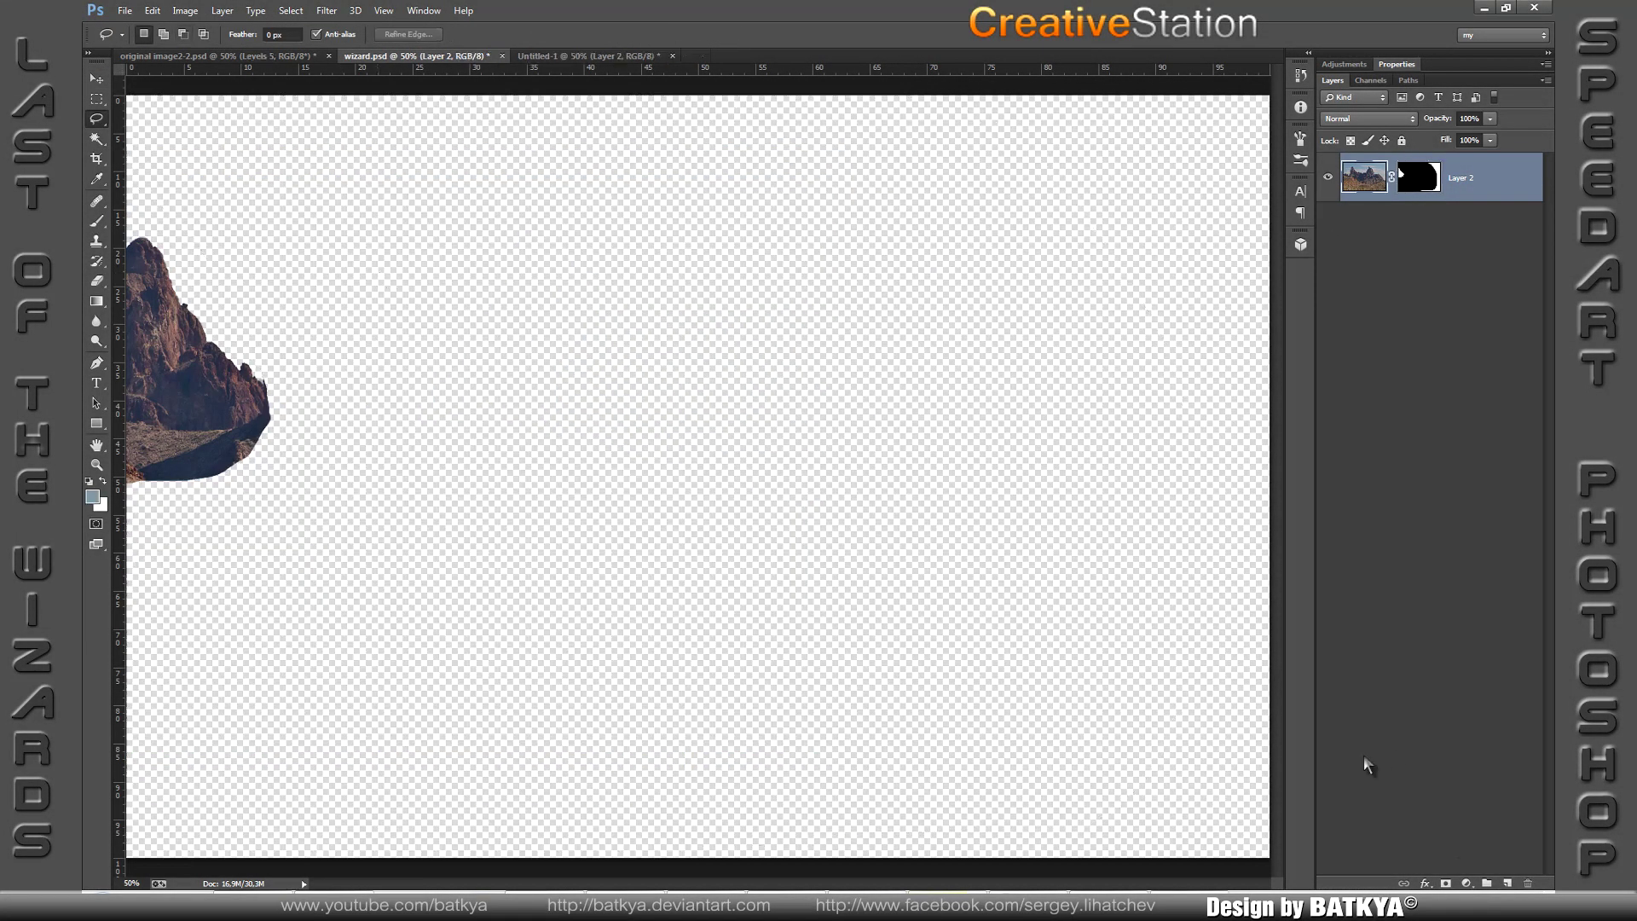
Step: Lighten the rock with a clipped Levels (raised output black) and a Curves adjustment
left_click(1467, 884)
left_click(1363, 755)
mouse_move(1346, 267)
left_mouse_down()
mouse_move(1387, 267)
mouse_move(1462, 213)
left_mouse_up()
left_click(1466, 884)
left_click(1407, 625)
Step: Paste the vineyard photo, move it left and up, and add a mask selecting its sky
key("ctrl+v")
left_click_drag(707, 447, 459, 489)
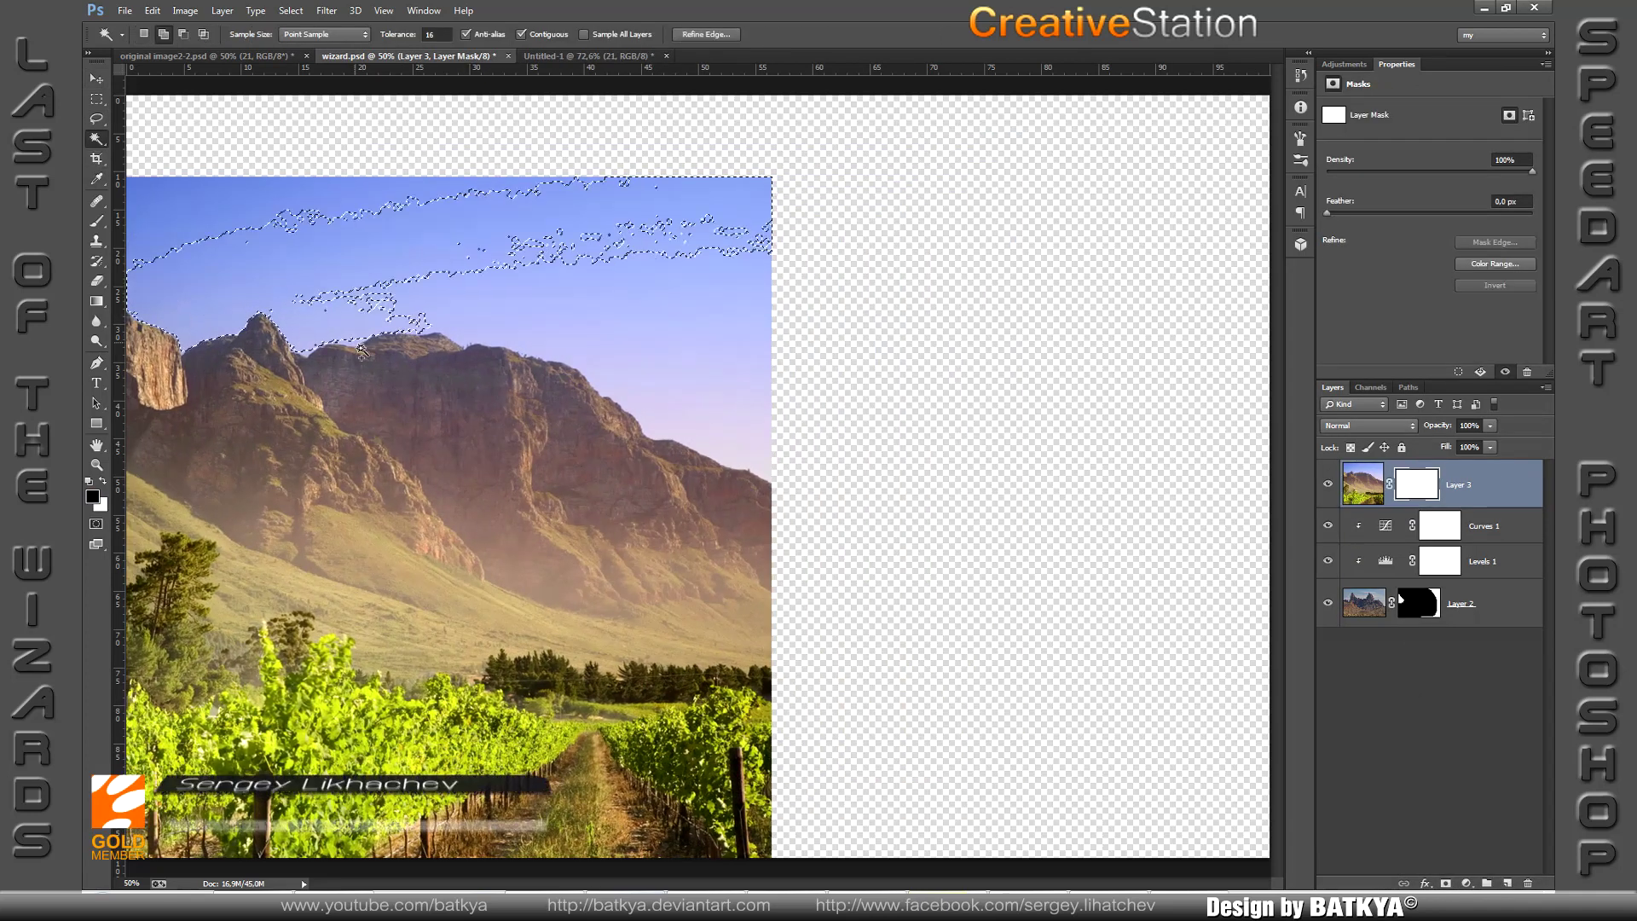
key("w")
left_click(427, 247)
left_click(1446, 883, "alt")
Step: Paint the vineyard rows and foreground out of the mask, softening the hill's lower edge
key("b")
key("ctrl+d")
left_click_drag(768, 708, 182, 657)
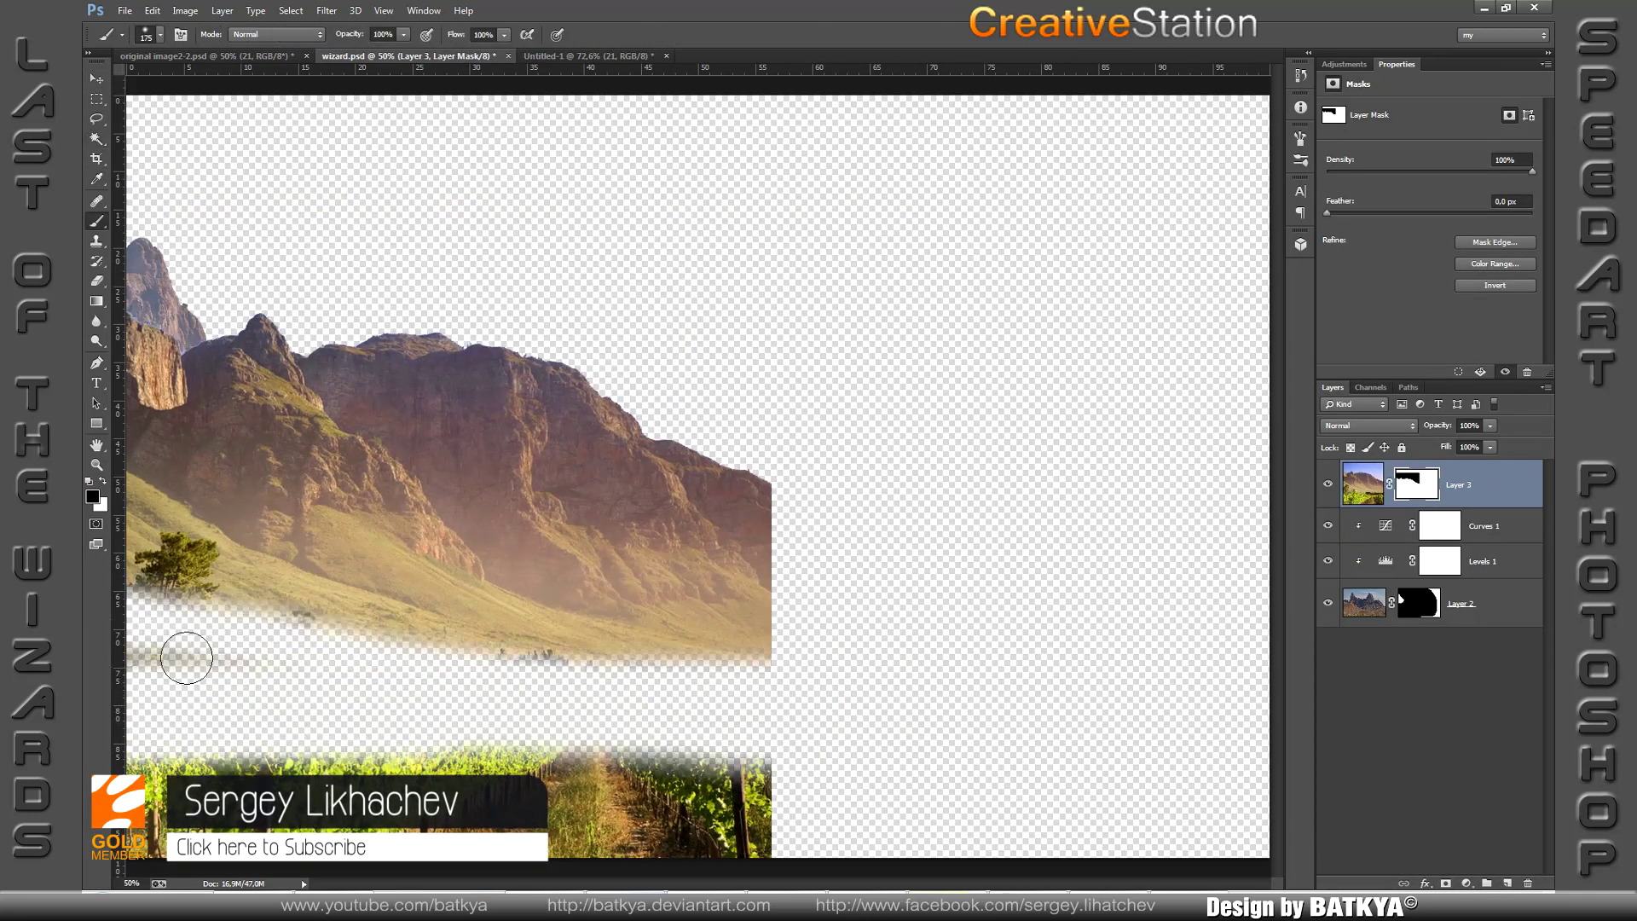
left_click_drag(136, 597, 767, 836)
left_click_drag(452, 785, 767, 801)
Step: Add a clipped Levels adjustment that brightens the vineyard hills into haze
left_click(1467, 884)
left_click(1416, 614)
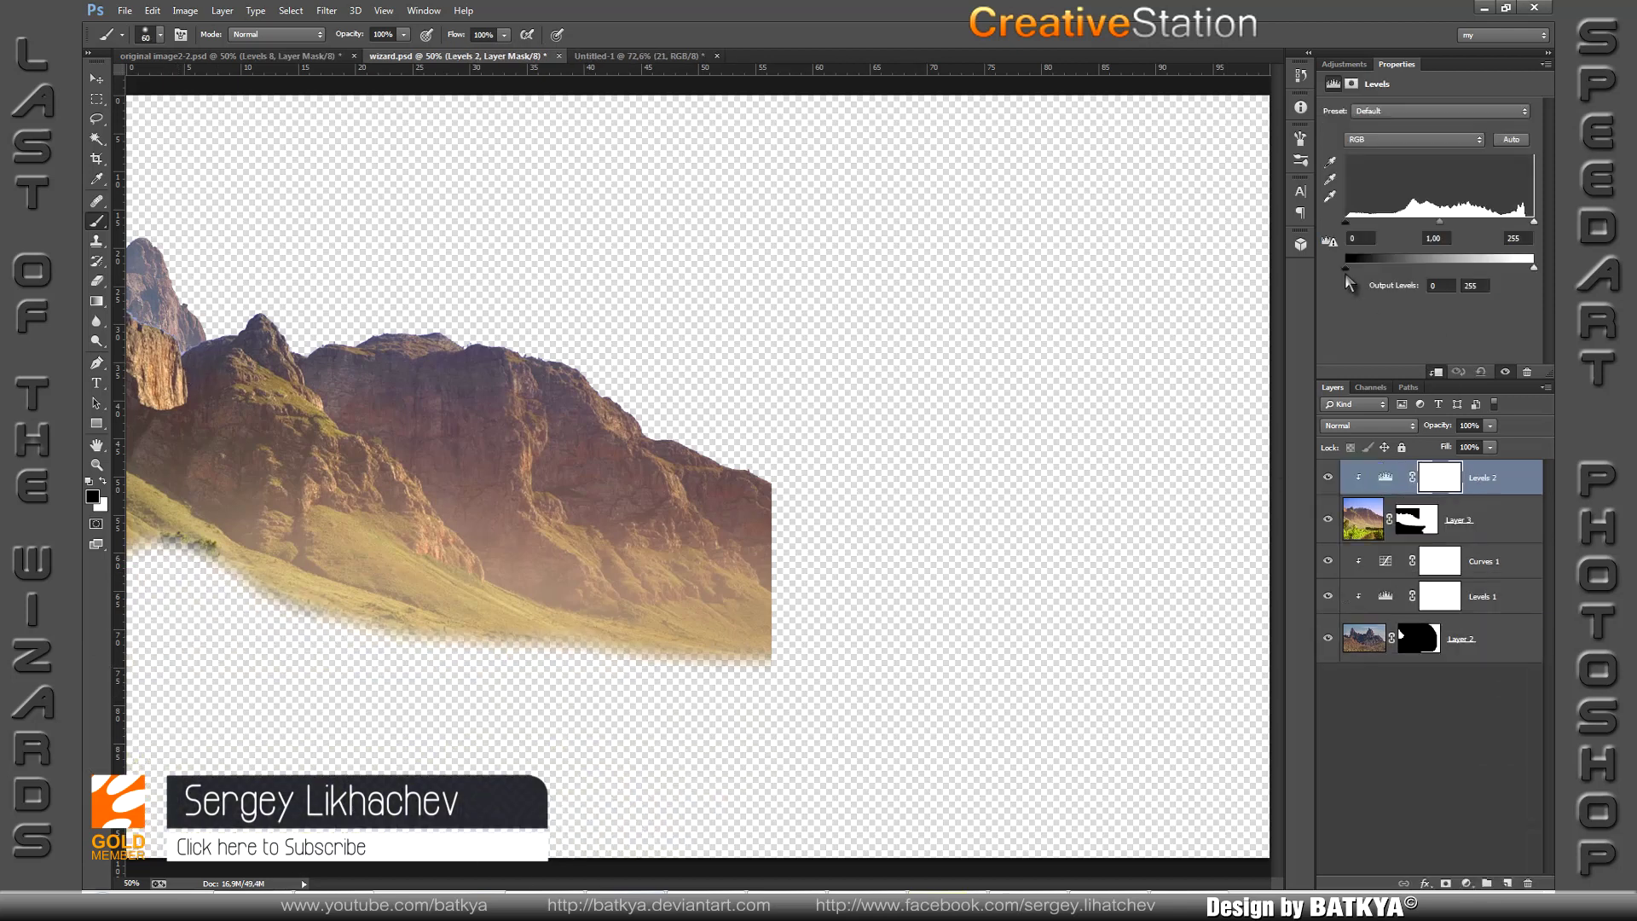
left_click_drag(1326, 279, 1398, 279)
Step: Add a clipped Screen layer with beige haze over the mountains, masking part of it away
left_click(1508, 884)
key("ctrl+alt+g")
left_click(1365, 427)
left_click(1364, 558)
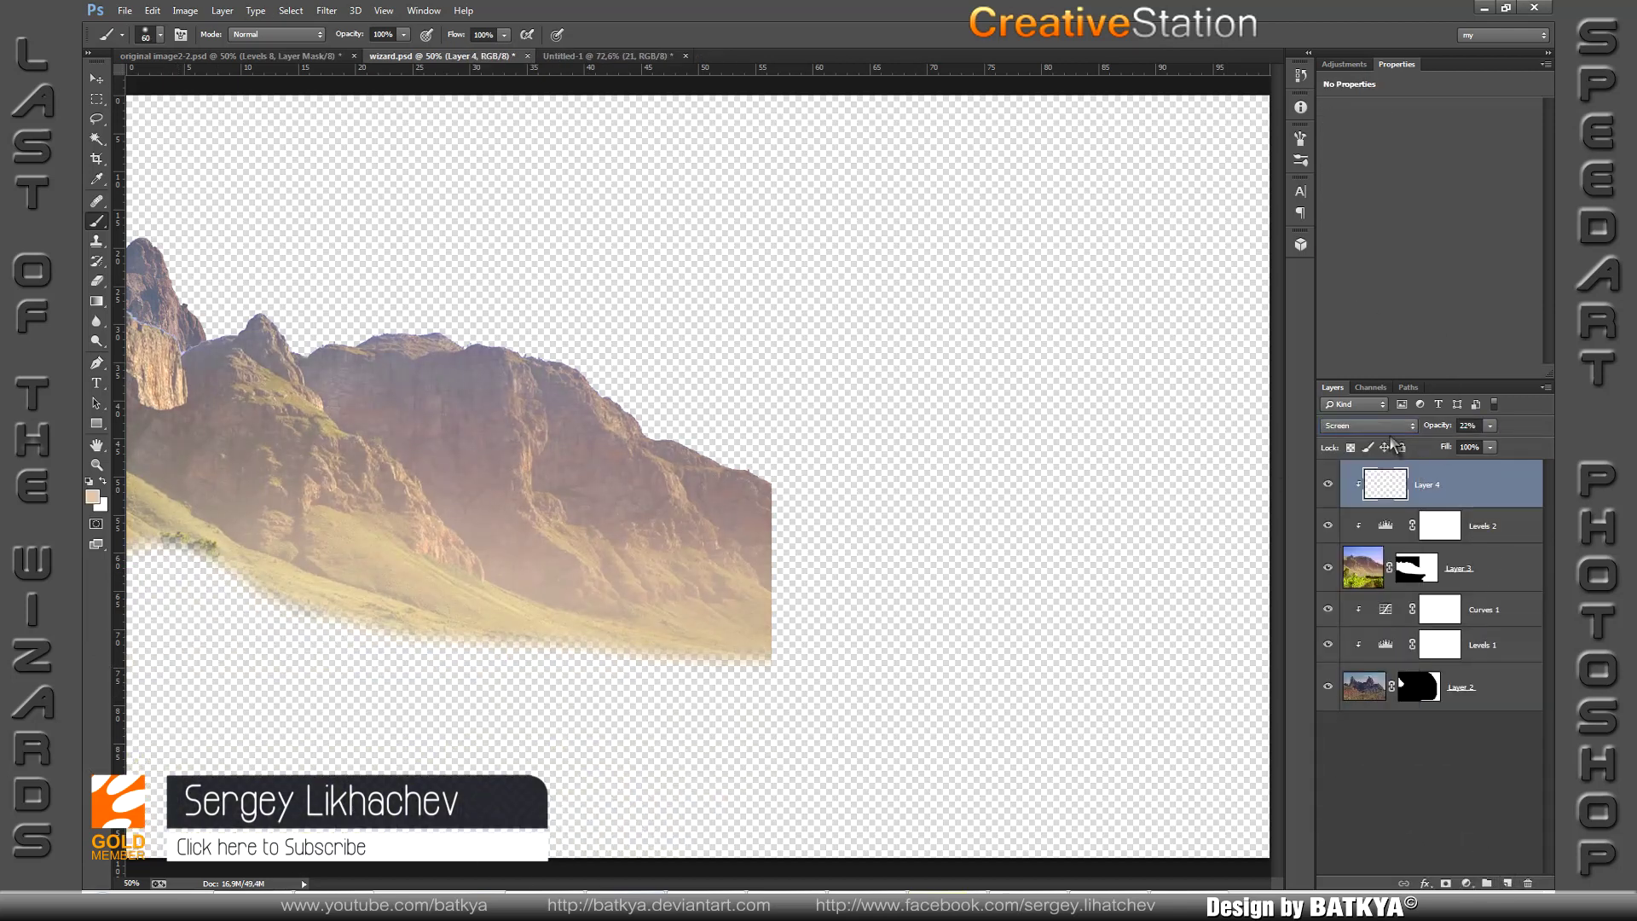
mouse_move(622, 526)
left_mouse_down()
mouse_move(651, 523)
mouse_move(504, 347)
mouse_move(597, 597)
left_mouse_up()
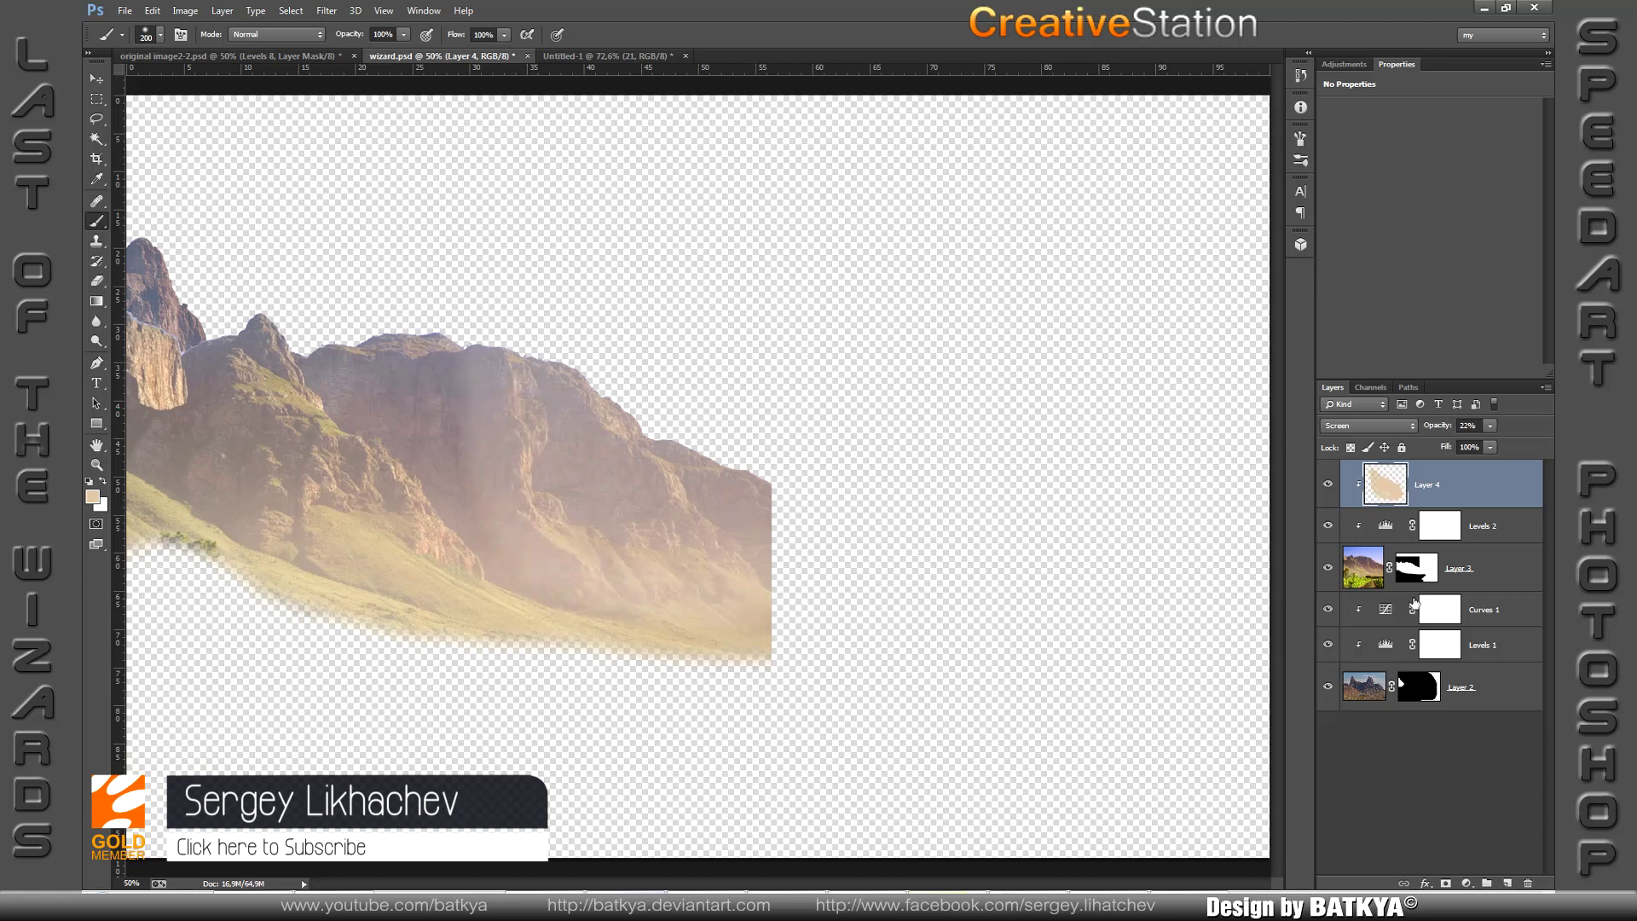
left_click(1446, 883)
key("d")
key("5")
left_click_drag(502, 510, 488, 379)
Step: Add Brightness/Contrast and paint its mask to darken the lower slope
left_click(1467, 607)
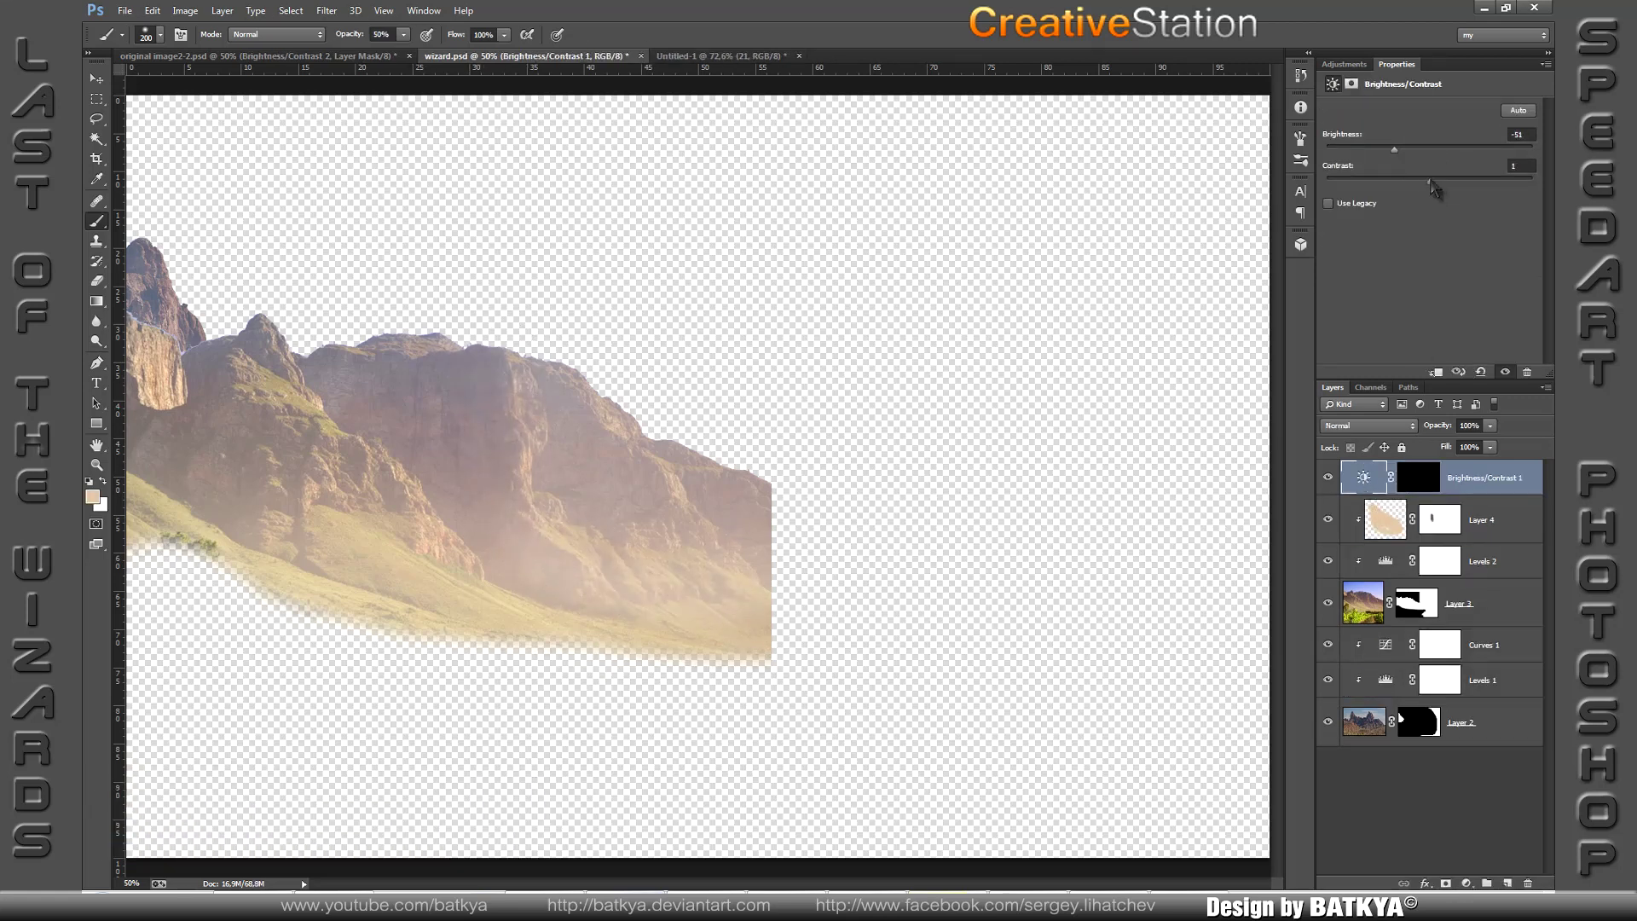
left_click(1418, 477)
key("x")
key("0")
mouse_move(622, 656)
left_mouse_down()
mouse_move(172, 541)
mouse_move(260, 614)
mouse_move(204, 583)
left_mouse_up()
Step: Paint the Levels 2 mask black to hold back haze on the lower slope, then trace the ridge
left_click(1416, 602)
left_click(1440, 561)
key("x")
left_click_drag(665, 682, 171, 511)
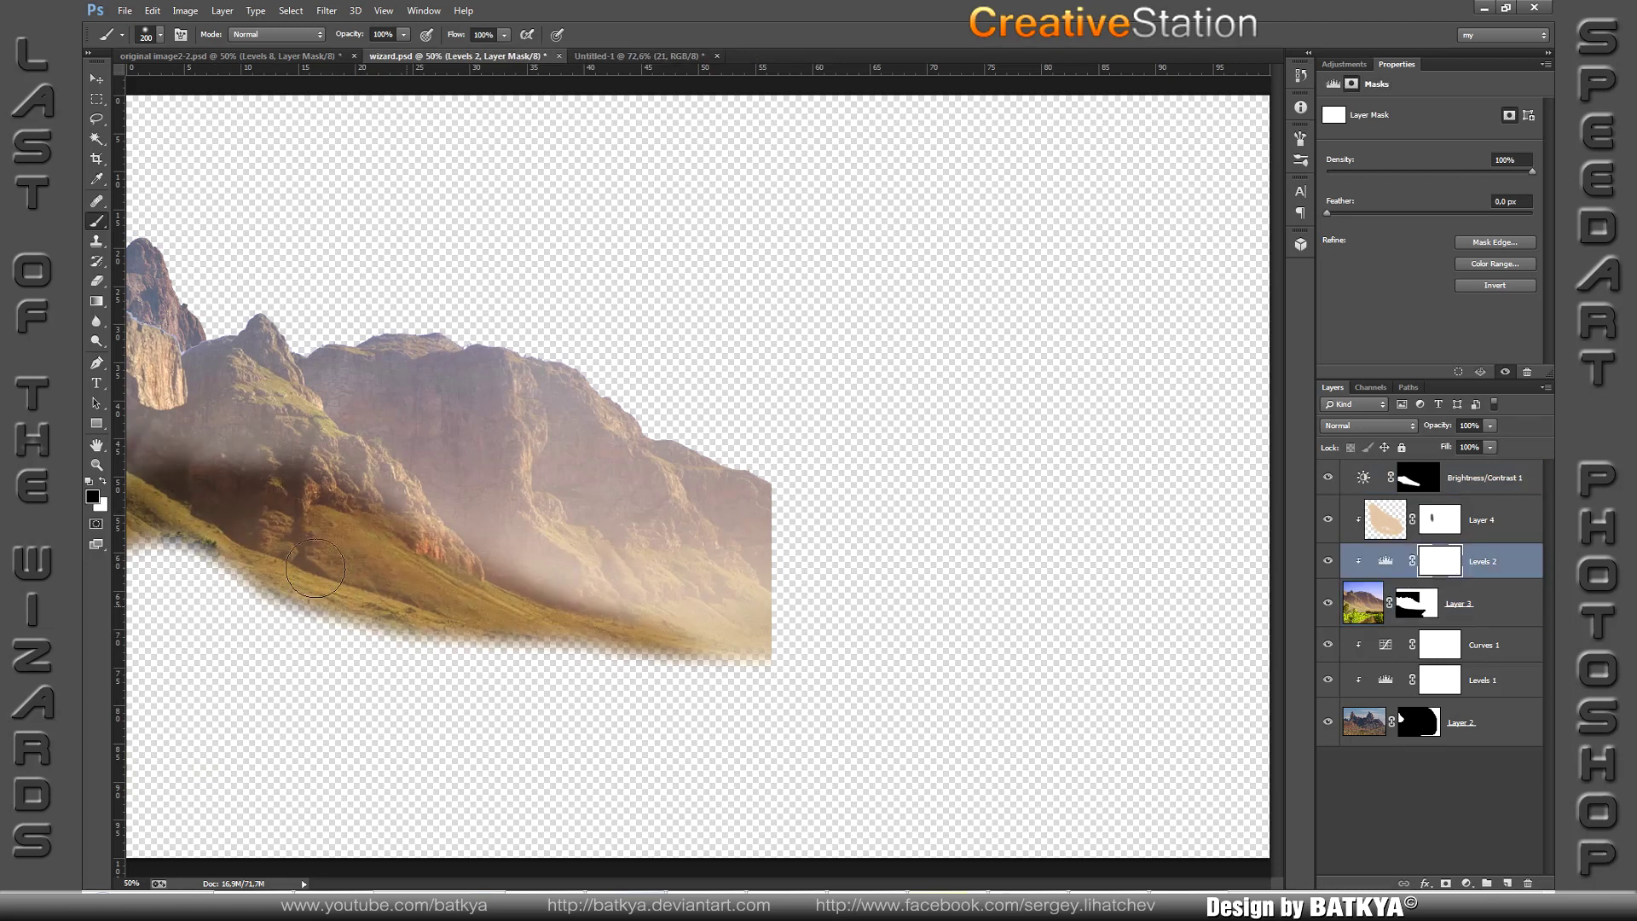
left_click(1417, 603)
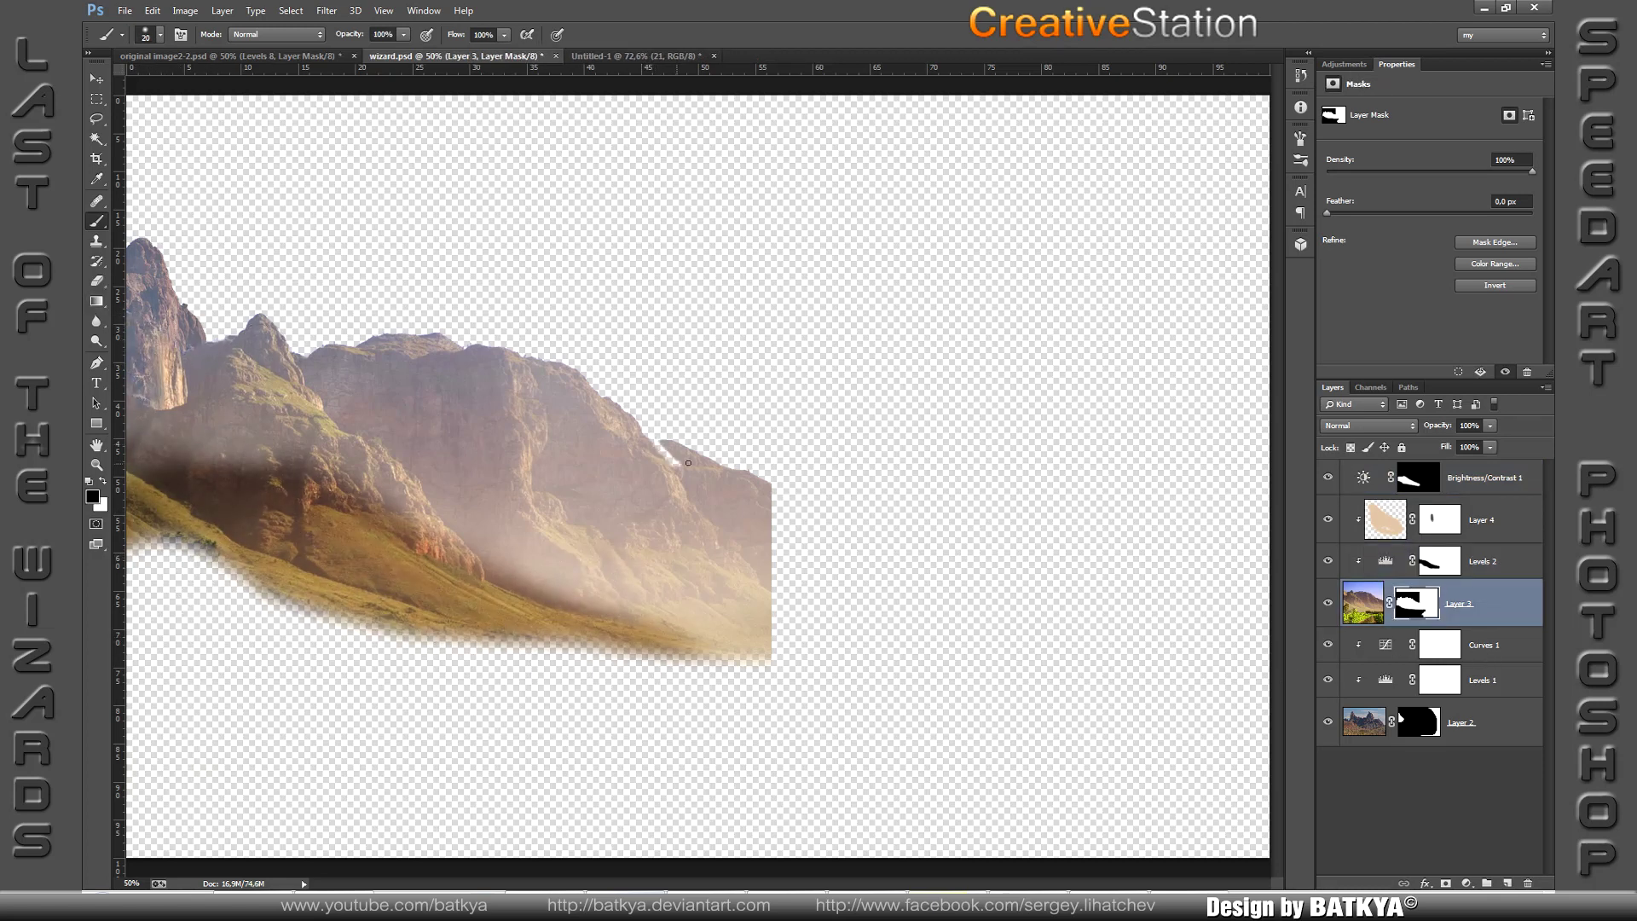
key("l")
left_click_drag(648, 436, 680, 474)
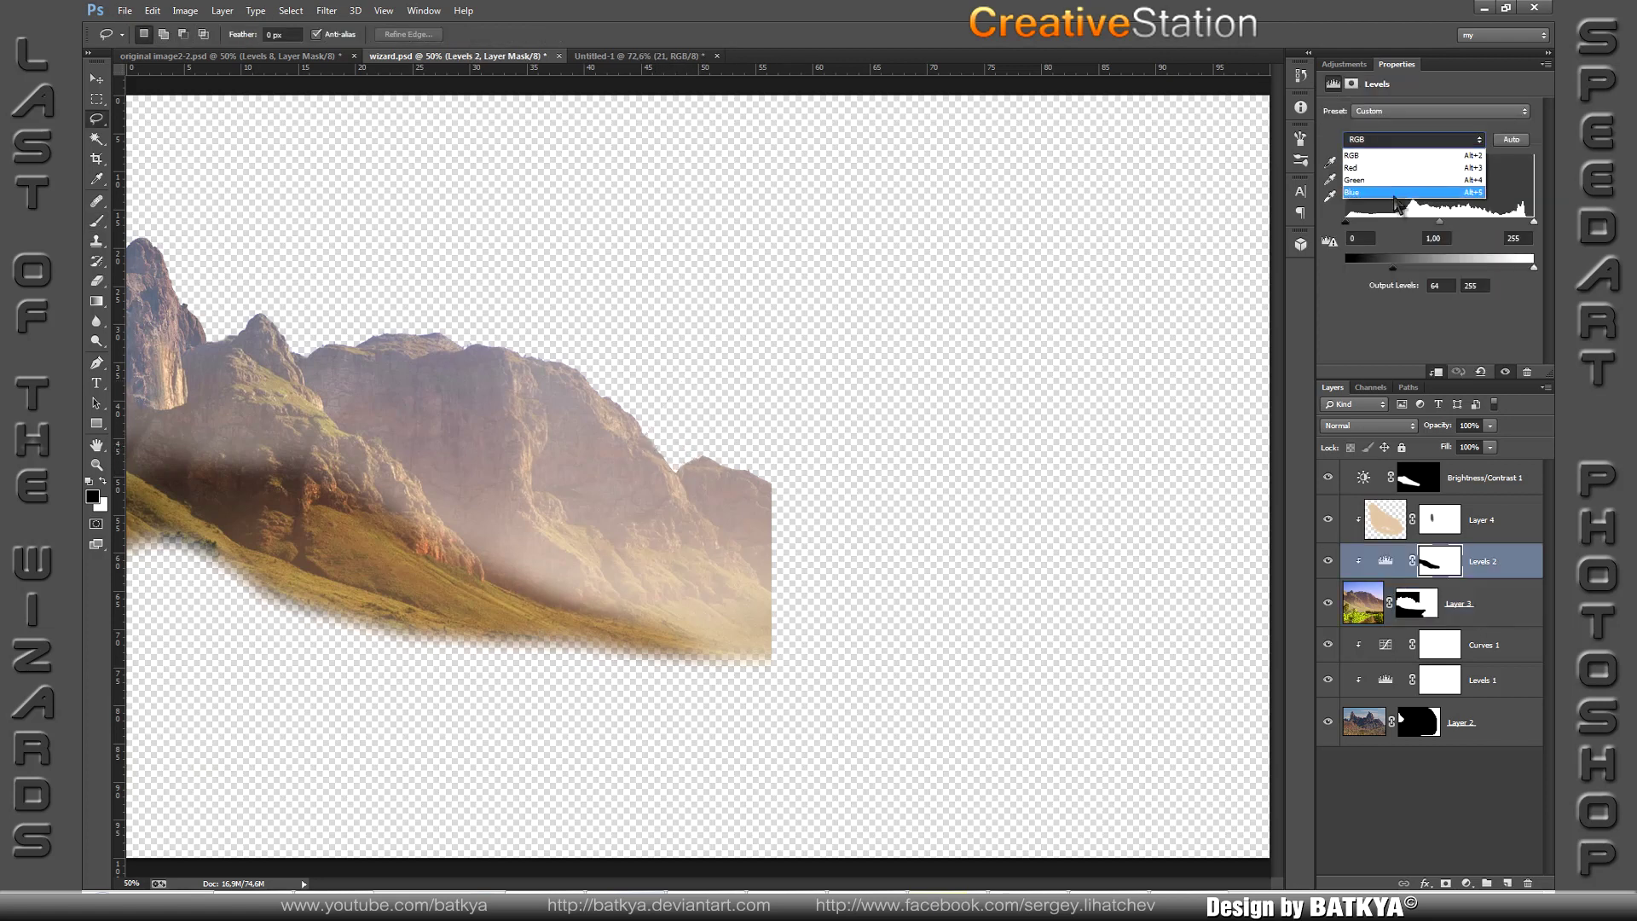
Step: Group the rock's layers as Mountain 1 and group the vineyard hill layers
left_click(1461, 722)
left_click(1484, 645, "shift")
key("ctrl+g")
double_click(1398, 636)
type("Mountain 1")
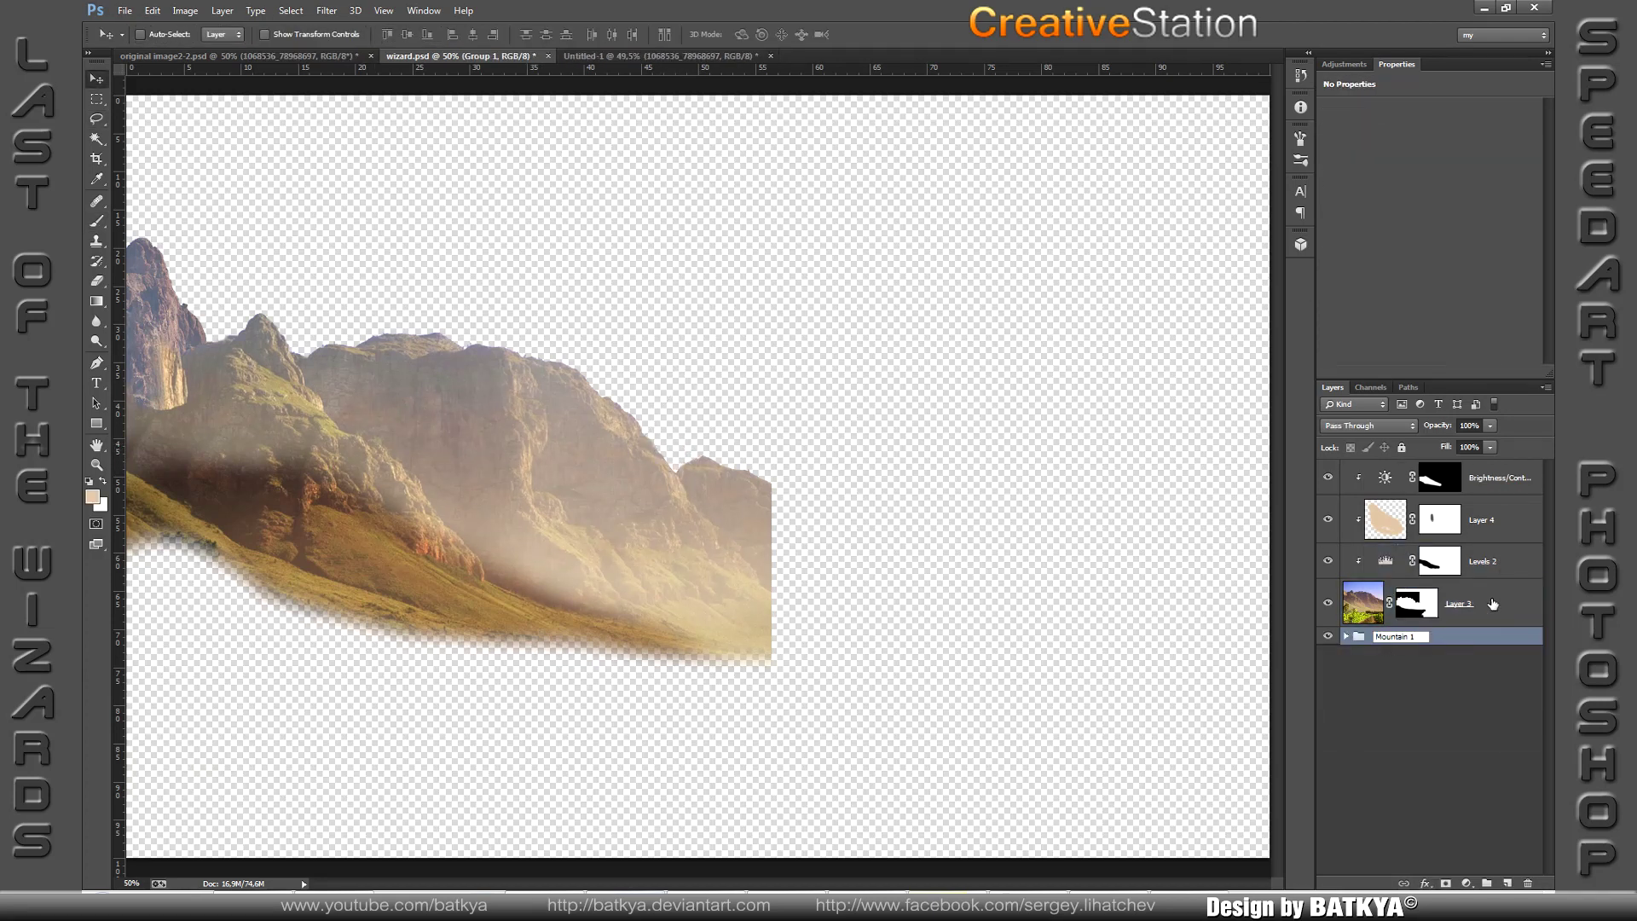
left_click(1492, 604)
left_click(1492, 477, "shift")
key("ctrl+g")
double_click(1388, 470)
Step: Name the Mountain 2 group, paste the cliff photo and mask out its sky via Color Range
key("Return")
key("ctrl+v")
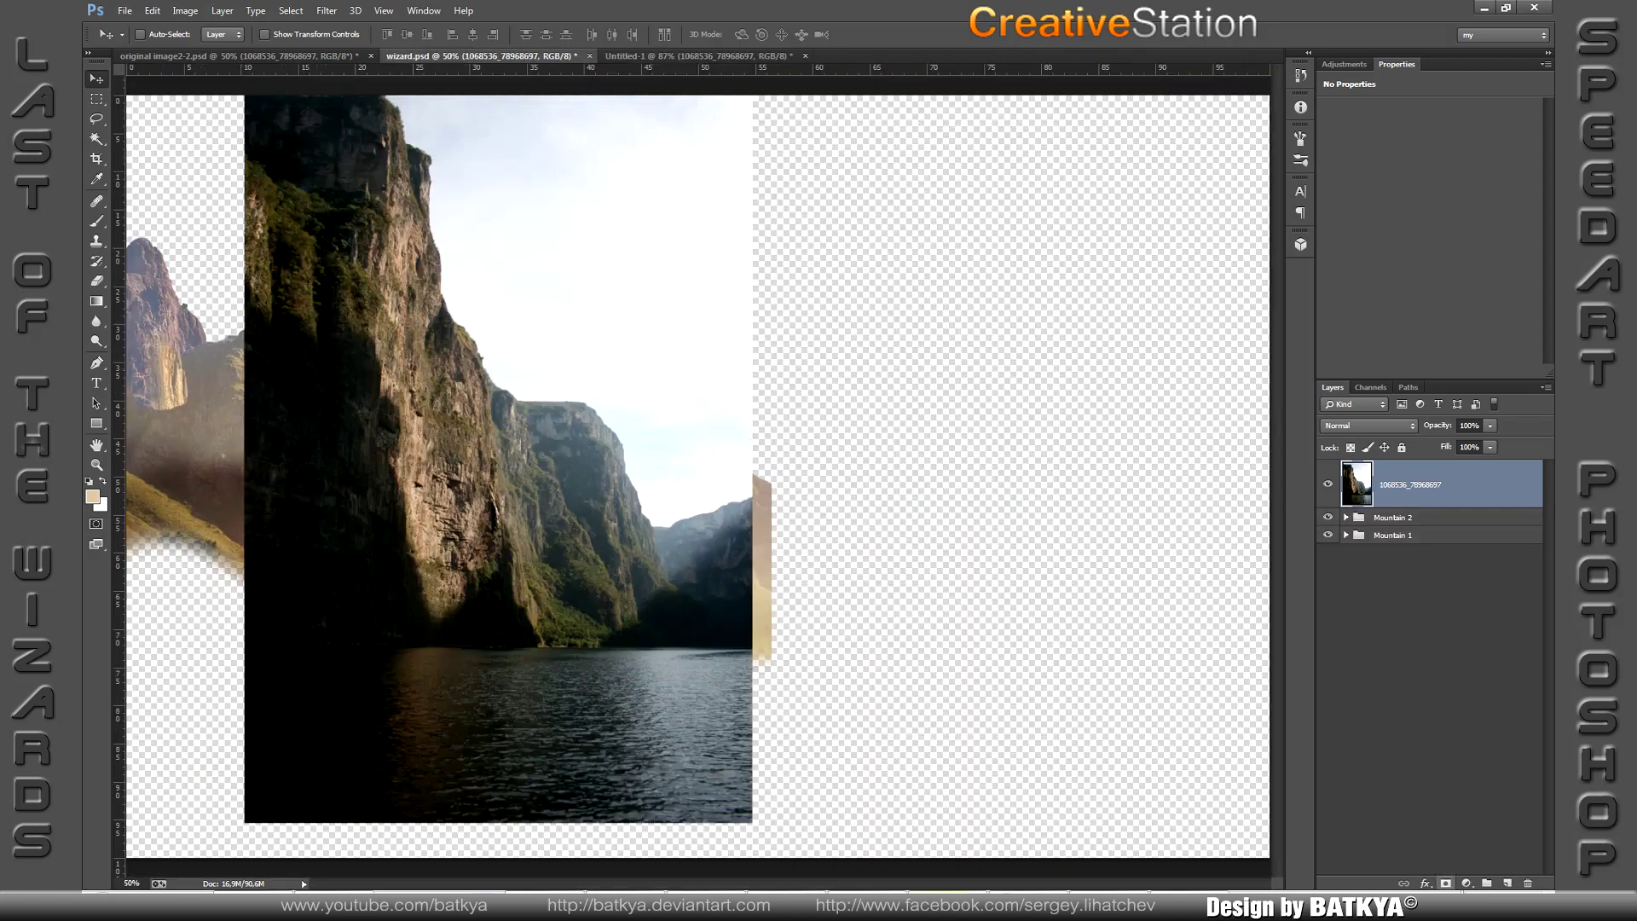
left_click(291, 10)
left_click(329, 158)
left_click(495, 252)
key("Return")
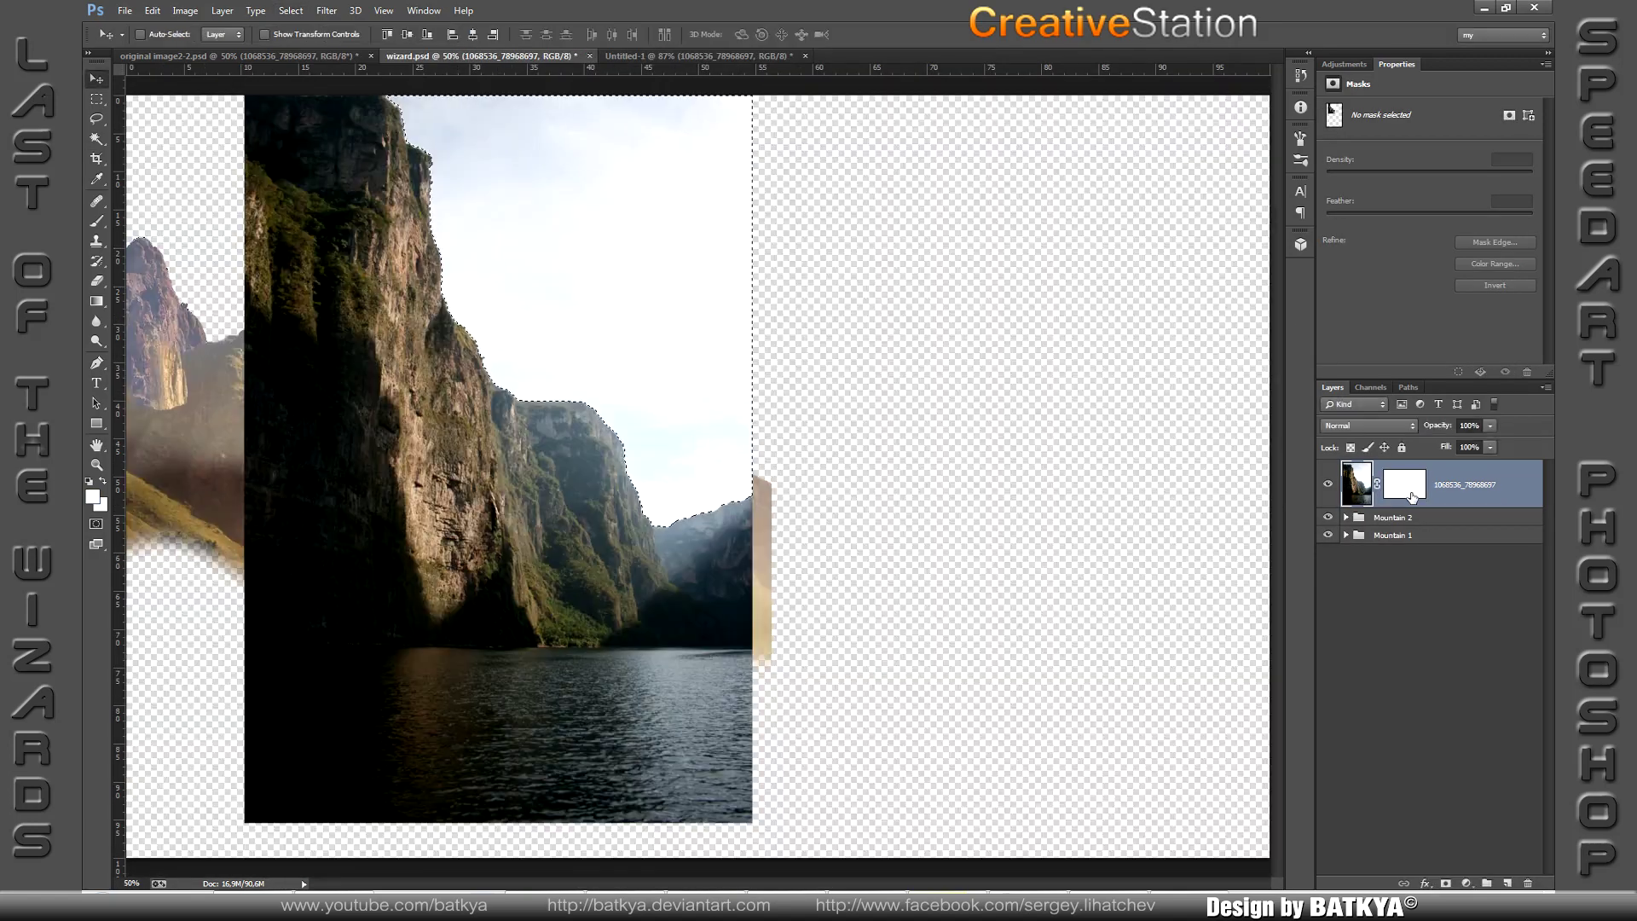
key("alt+BackSpace")
Step: Hide the water and lower-right cliffs in the mask and blend the cliff's base into the slope
key("l")
left_click_drag(496, 399, 493, 418)
key("alt+BackSpace")
key("ctrl+d")
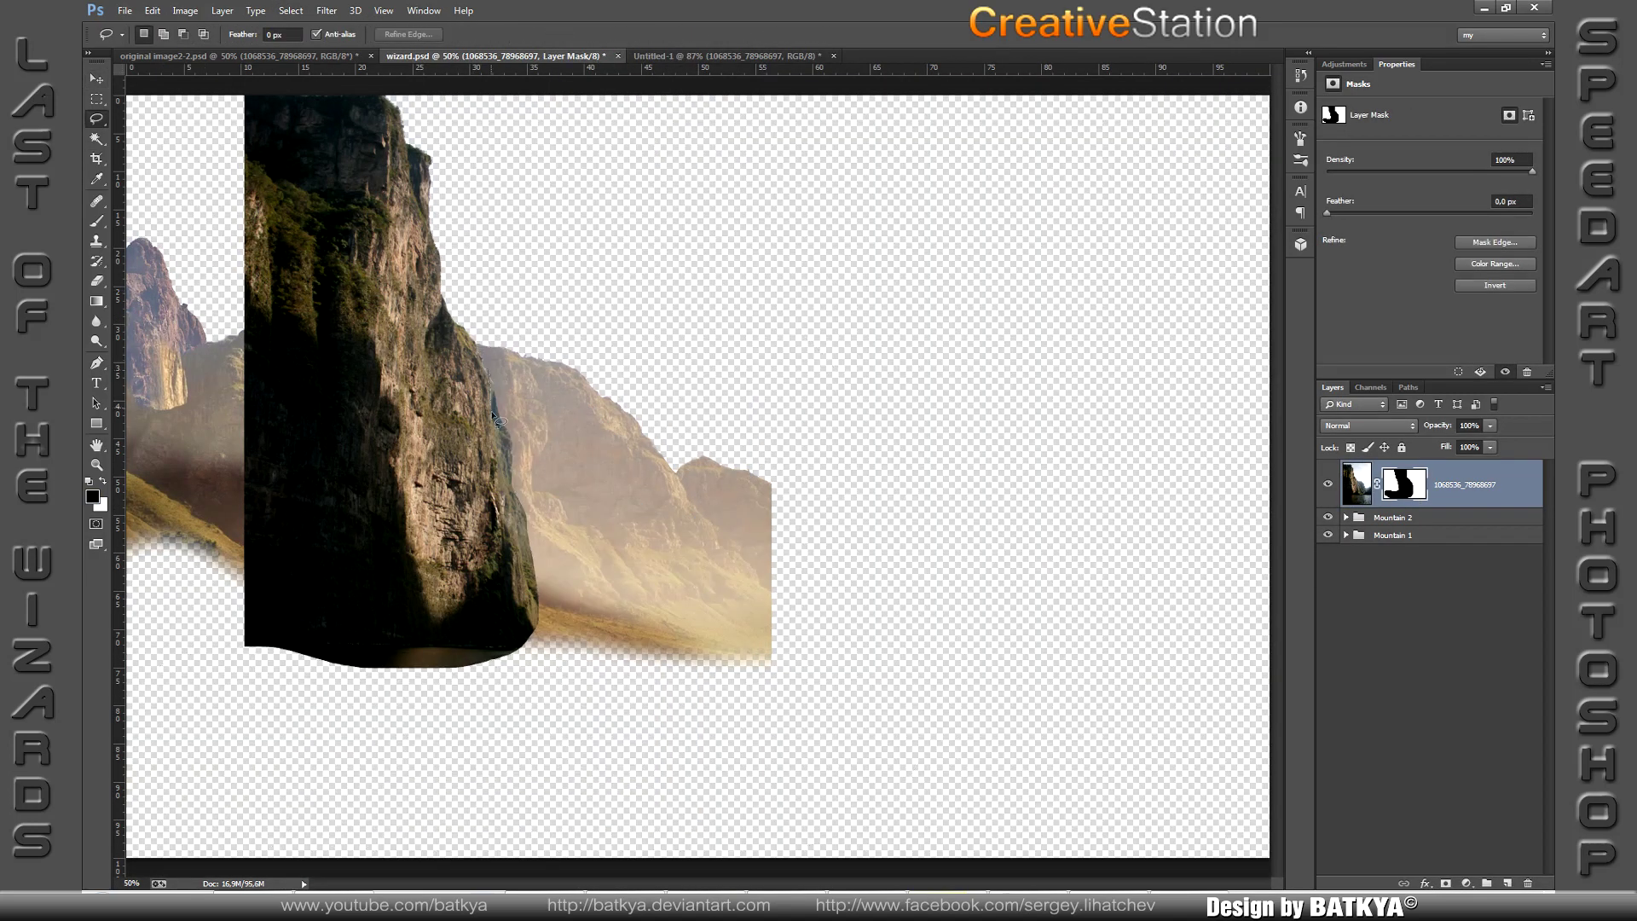
key("b")
mouse_move(256, 477)
left_mouse_down()
mouse_move(383, 554)
mouse_move(463, 697)
left_mouse_up()
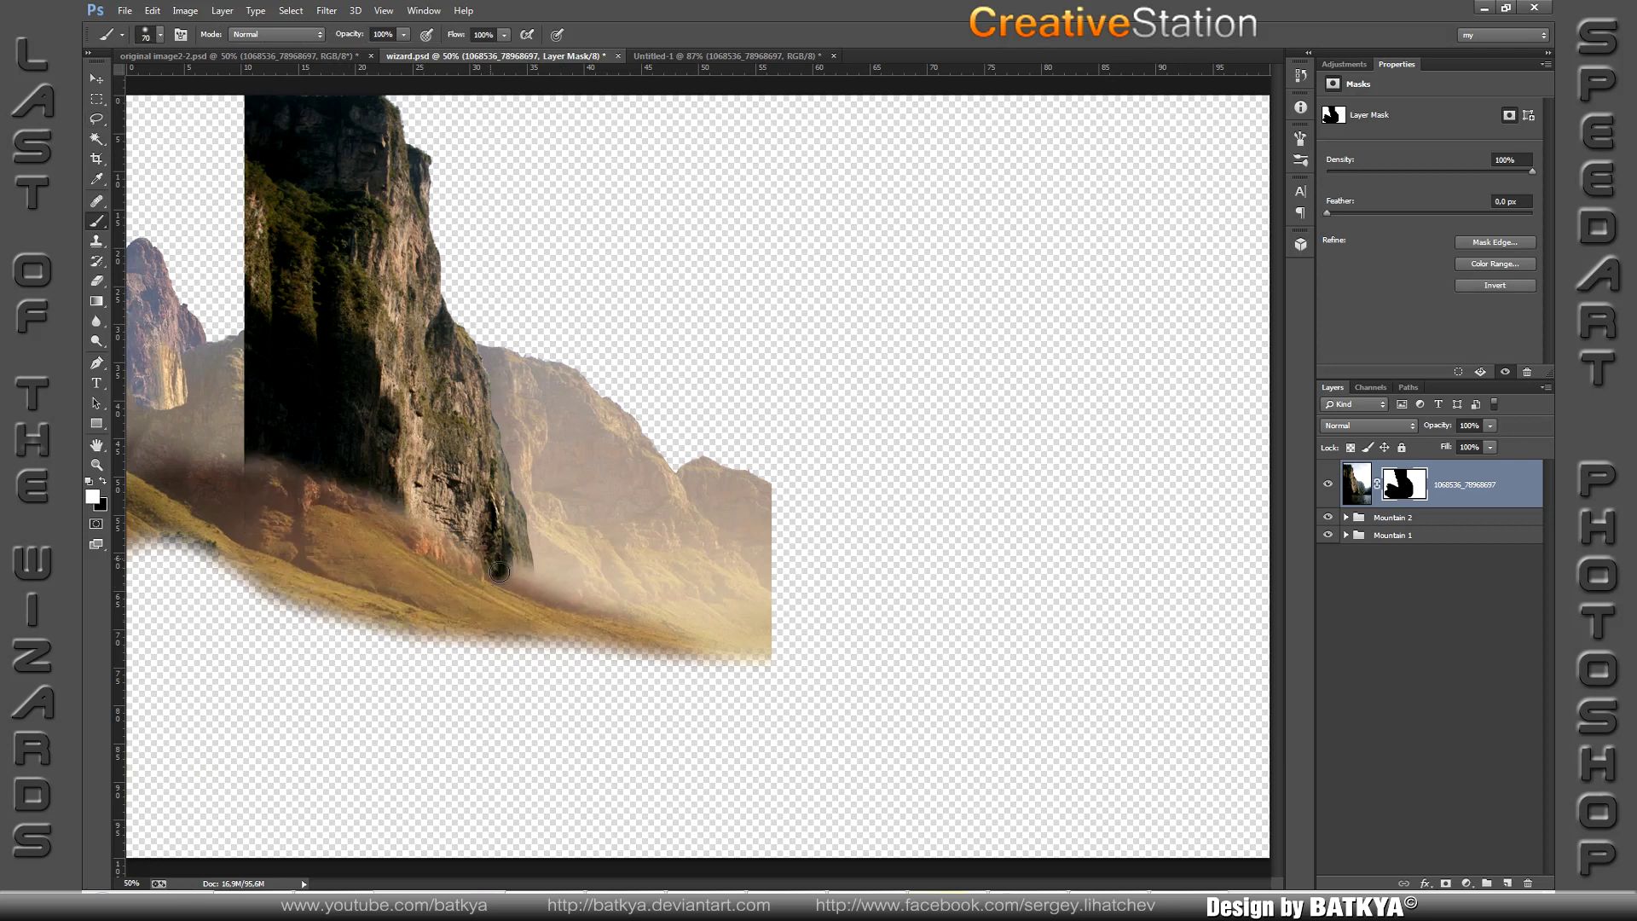
Step: Lasso and hide the cliff's lower-right edge and upper-left area in the mask
key("l")
key("x")
left_click_drag(546, 597, 482, 409)
key("alt+BackSpace")
key("ctrl+d")
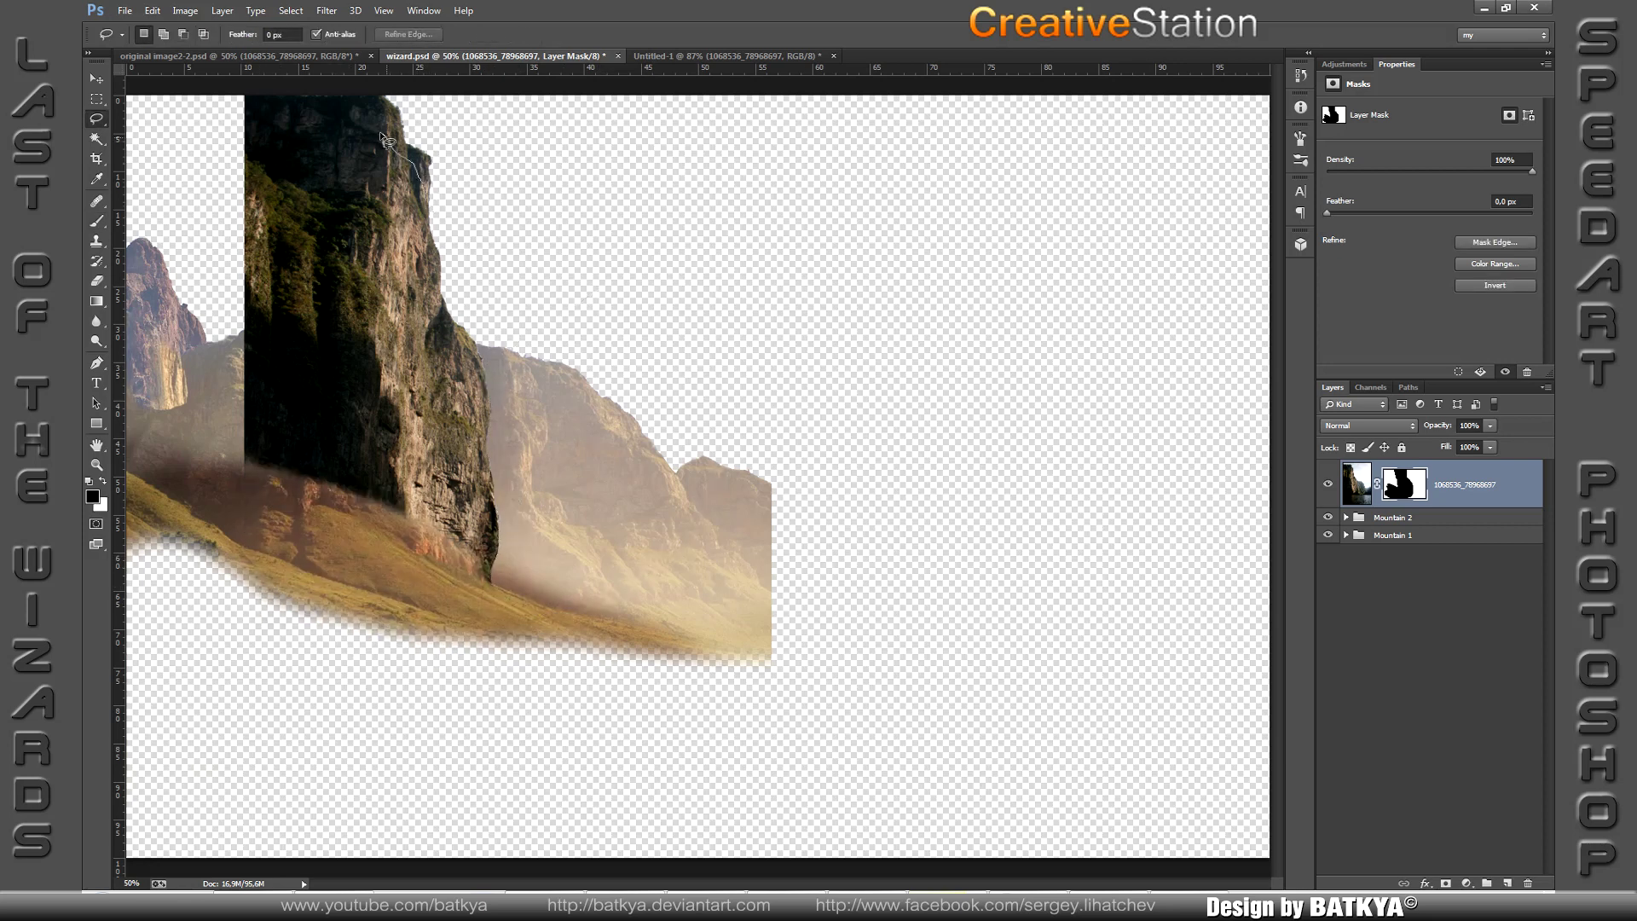
left_click_drag(282, 232, 585, 322)
key("alt+BackSpace")
key("ctrl+d")
Step: Trace the peak's outline, hide the area left of it, then restore part of the upper-left cliff
left_click_drag(415, 162, 366, 153)
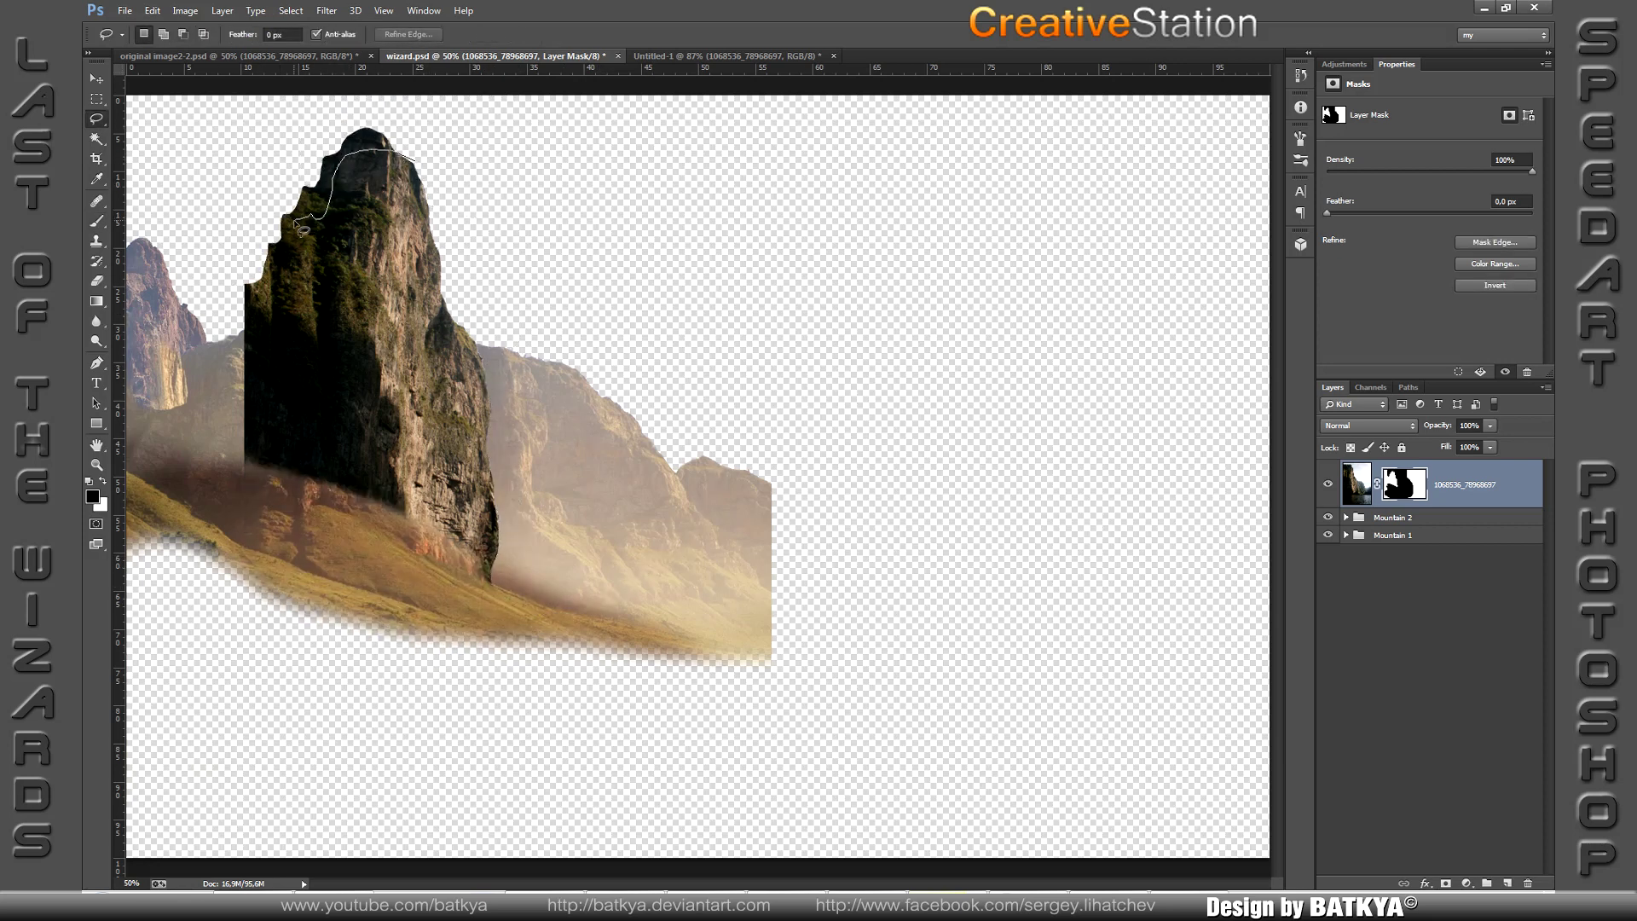
left_click_drag(267, 295, 260, 290)
key("alt+BackSpace")
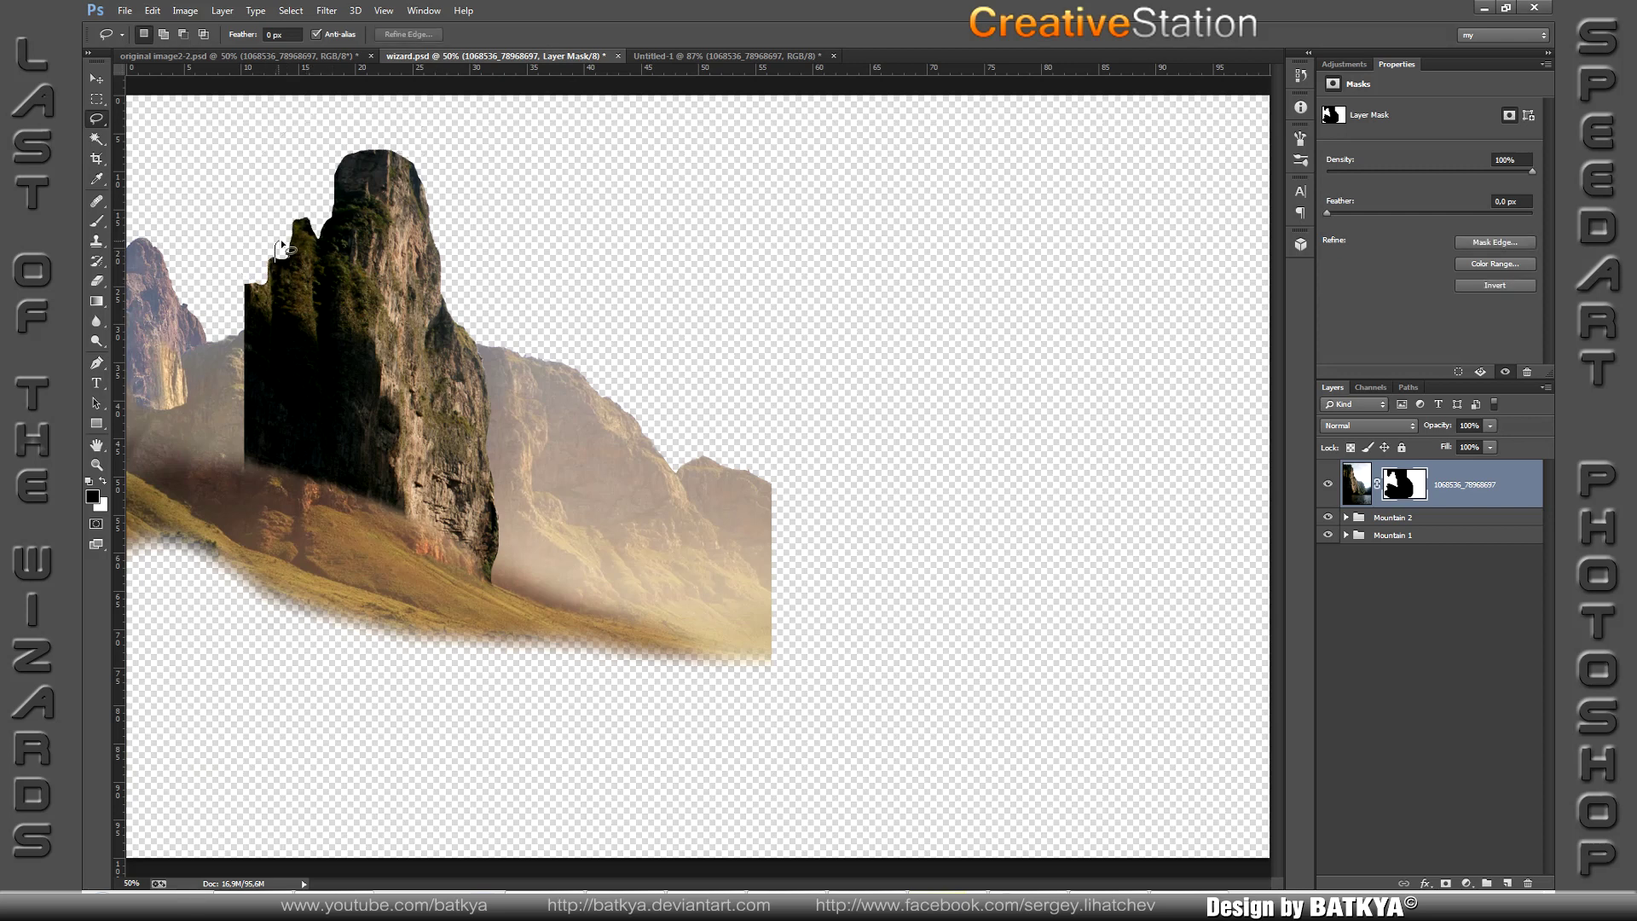
key("ctrl+z")
key("b")
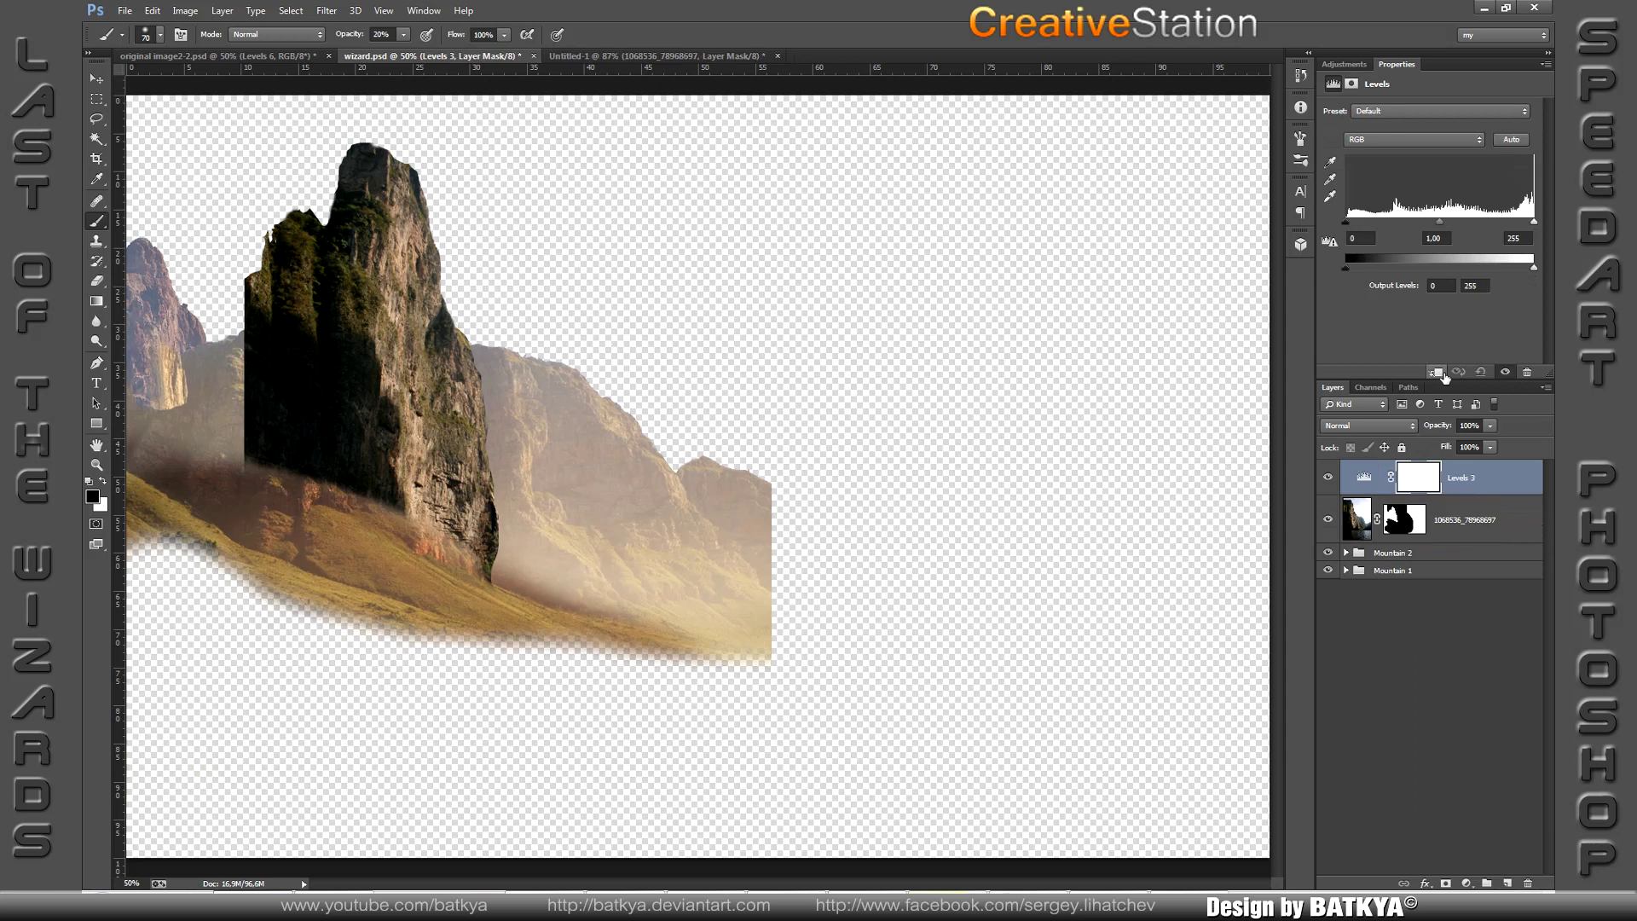
Step: Warm the cliff with clipped Levels 3 (raised blue black input), toning it down through its mask
left_click(1436, 373)
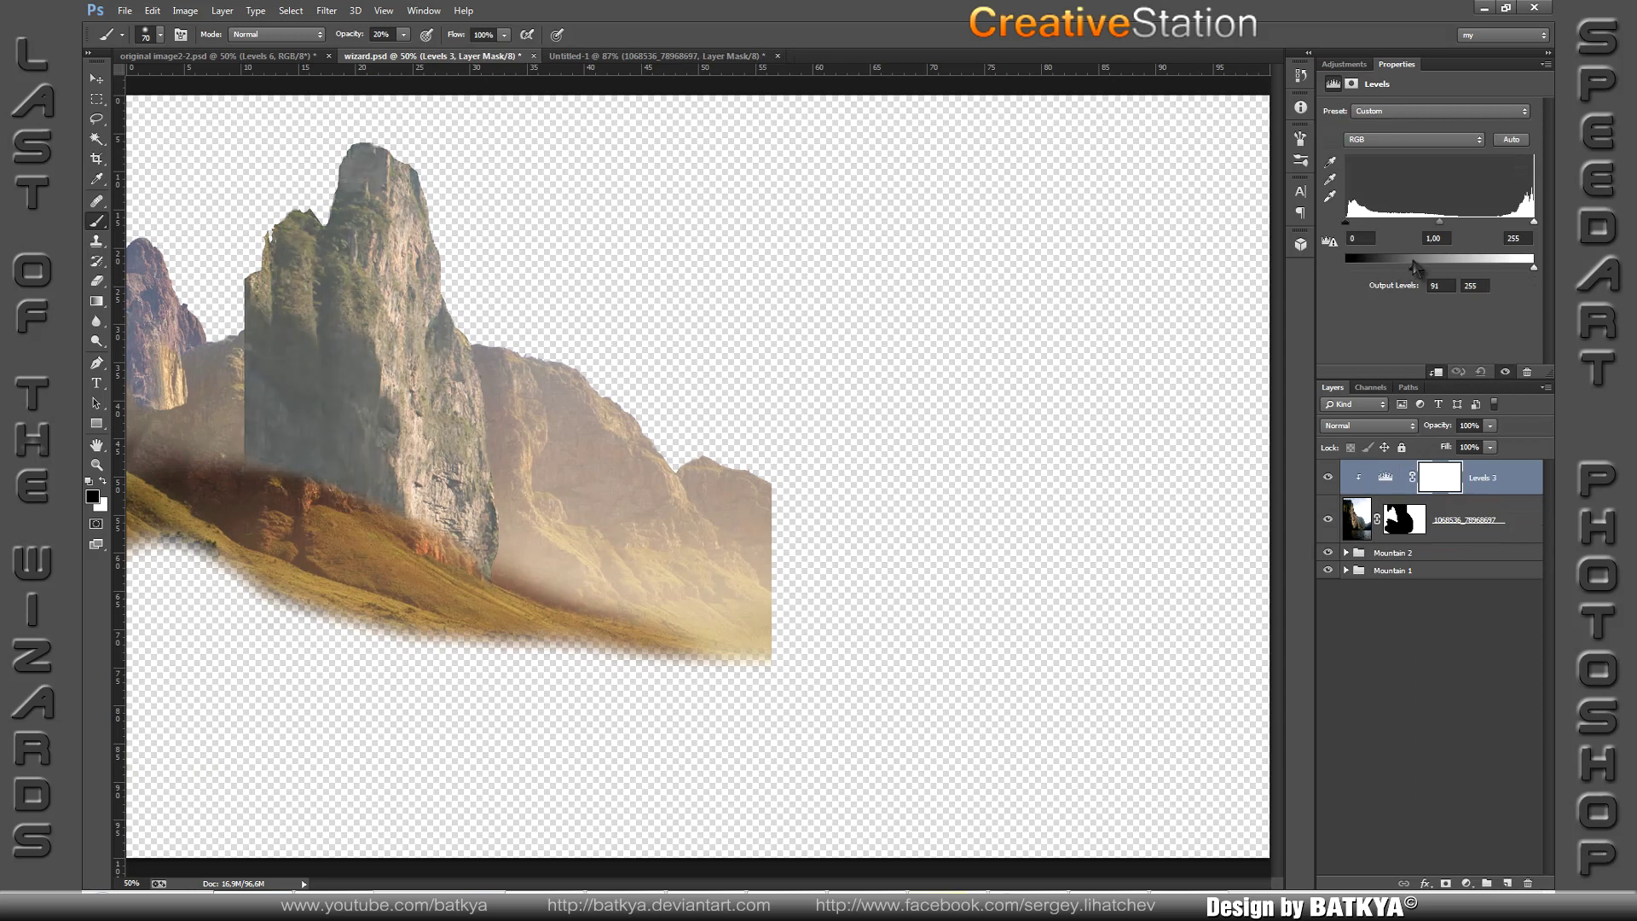
left_click(1414, 139)
left_click(1398, 156)
left_click(1414, 139)
left_click(1421, 190)
left_click_drag(1346, 222, 1362, 223)
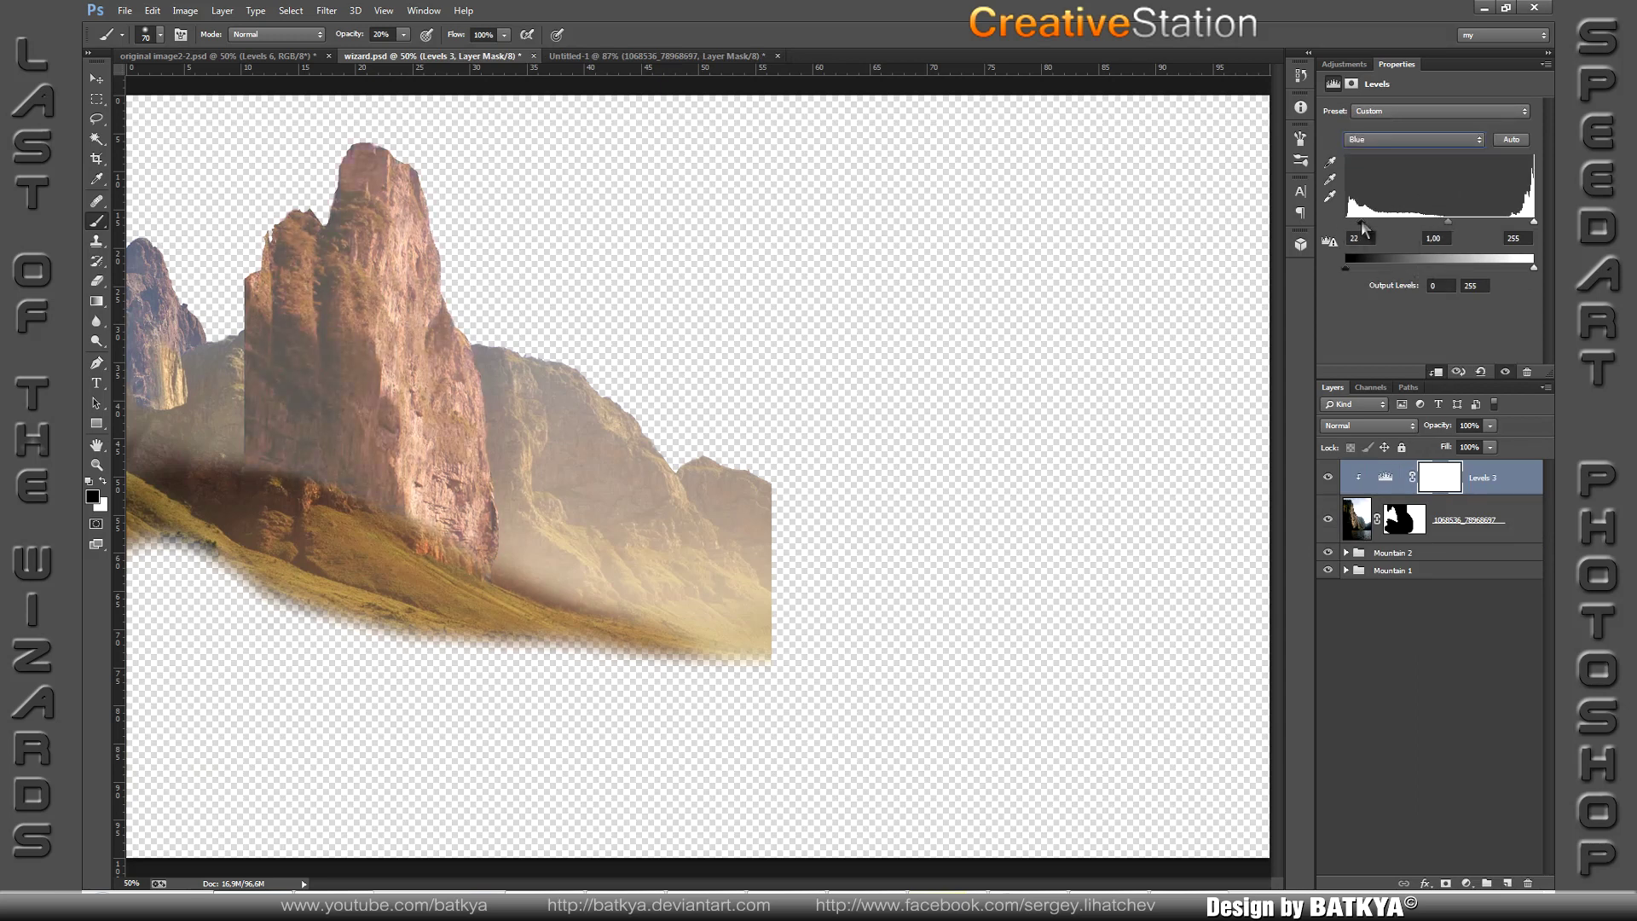
left_click(1421, 479)
key("1")
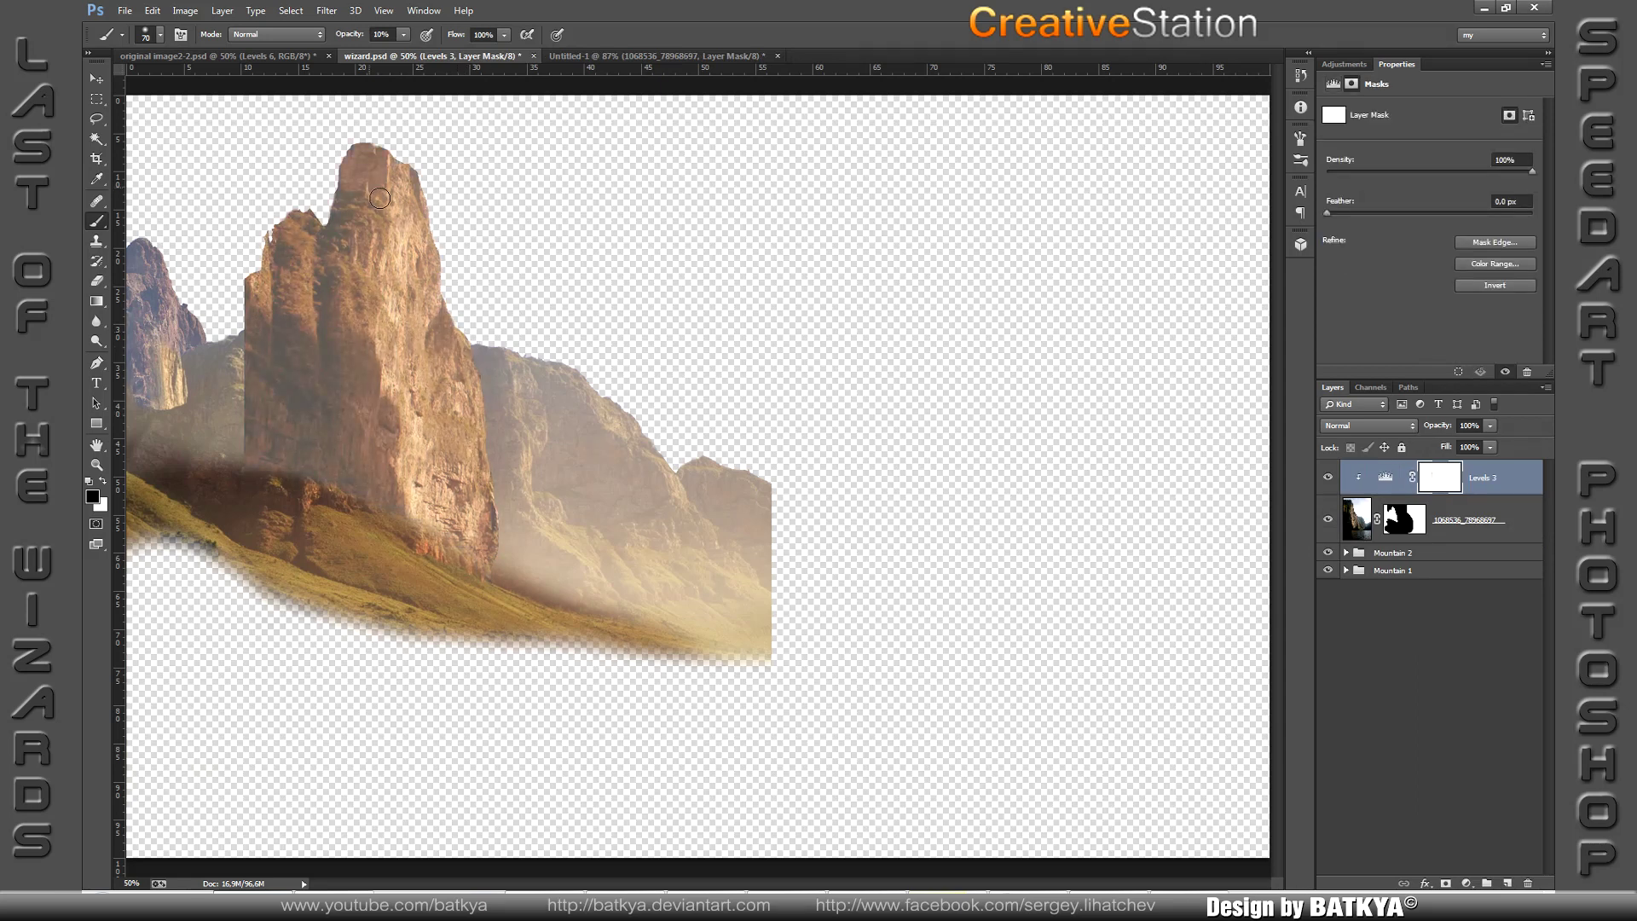
left_click_drag(378, 214, 341, 460)
Step: Add clipped Levels 4 to lighten the cliff's shadows and darken the cliff top via its mask
left_click(1466, 883)
left_click(1449, 641)
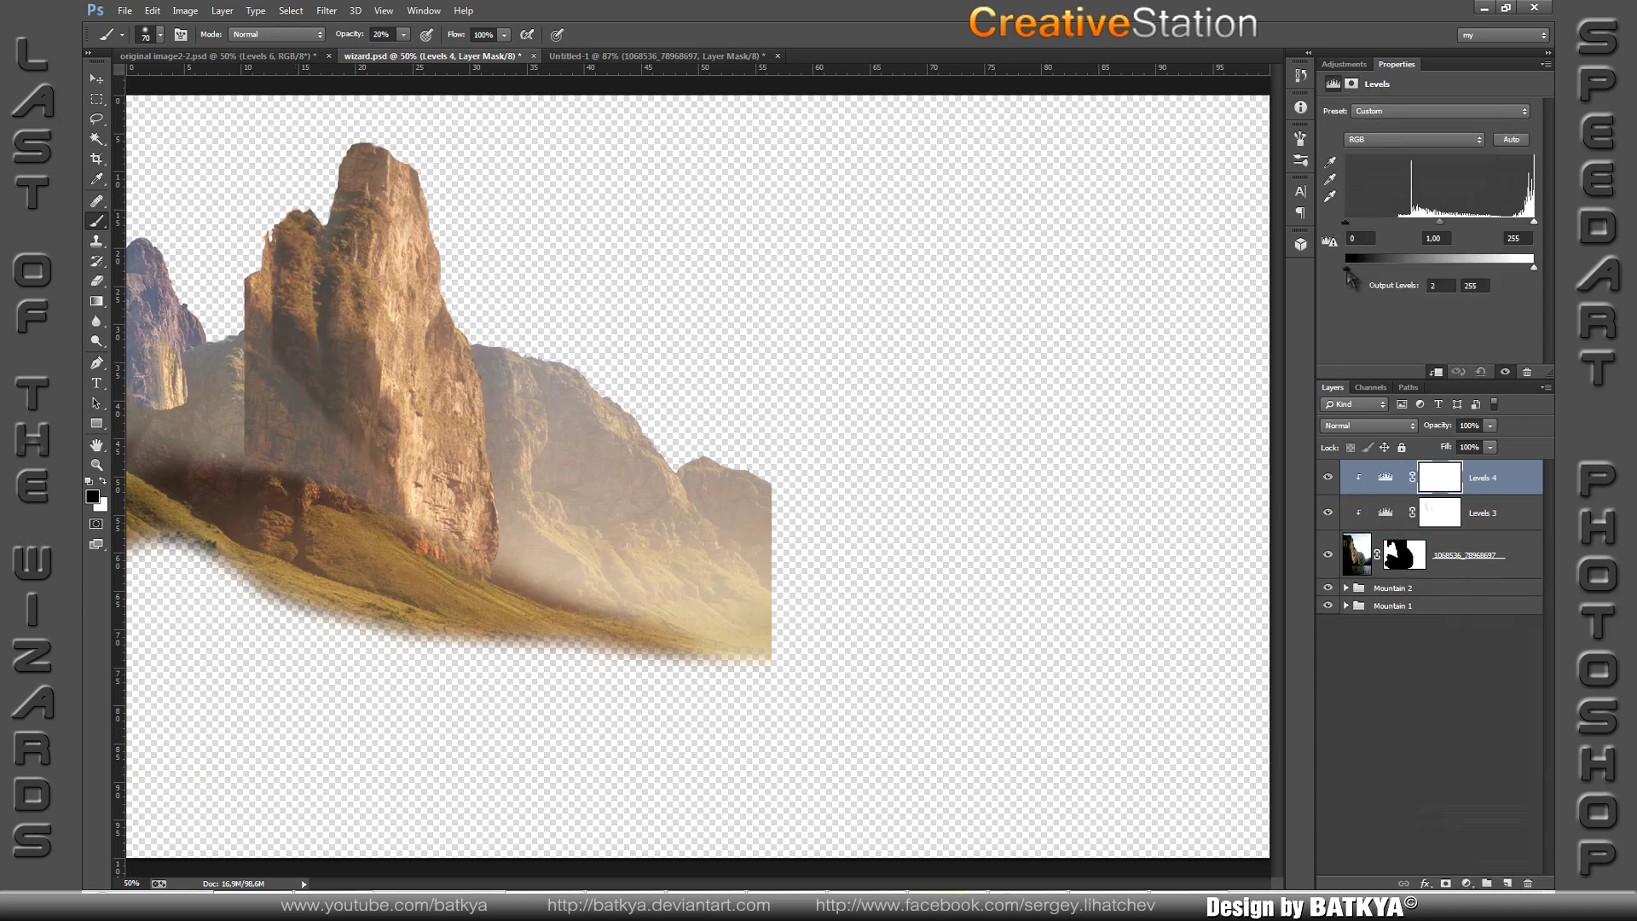
left_click_drag(1346, 267, 1398, 273)
left_click(1404, 554)
key("l")
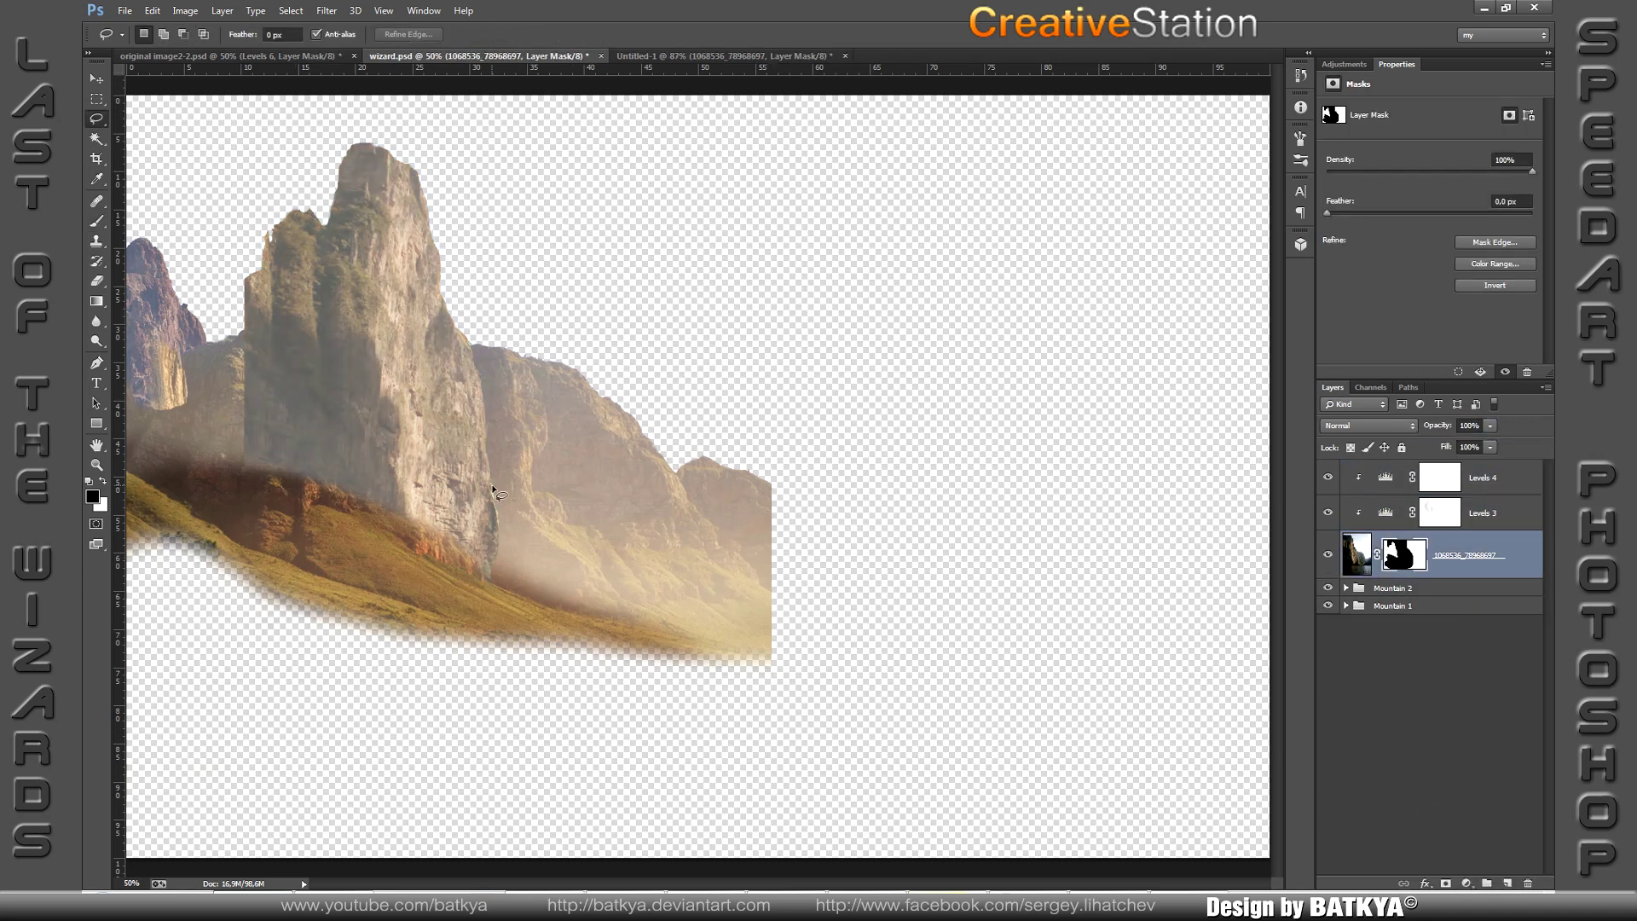
key("b")
left_click(1439, 478)
left_click_drag(366, 162, 266, 334)
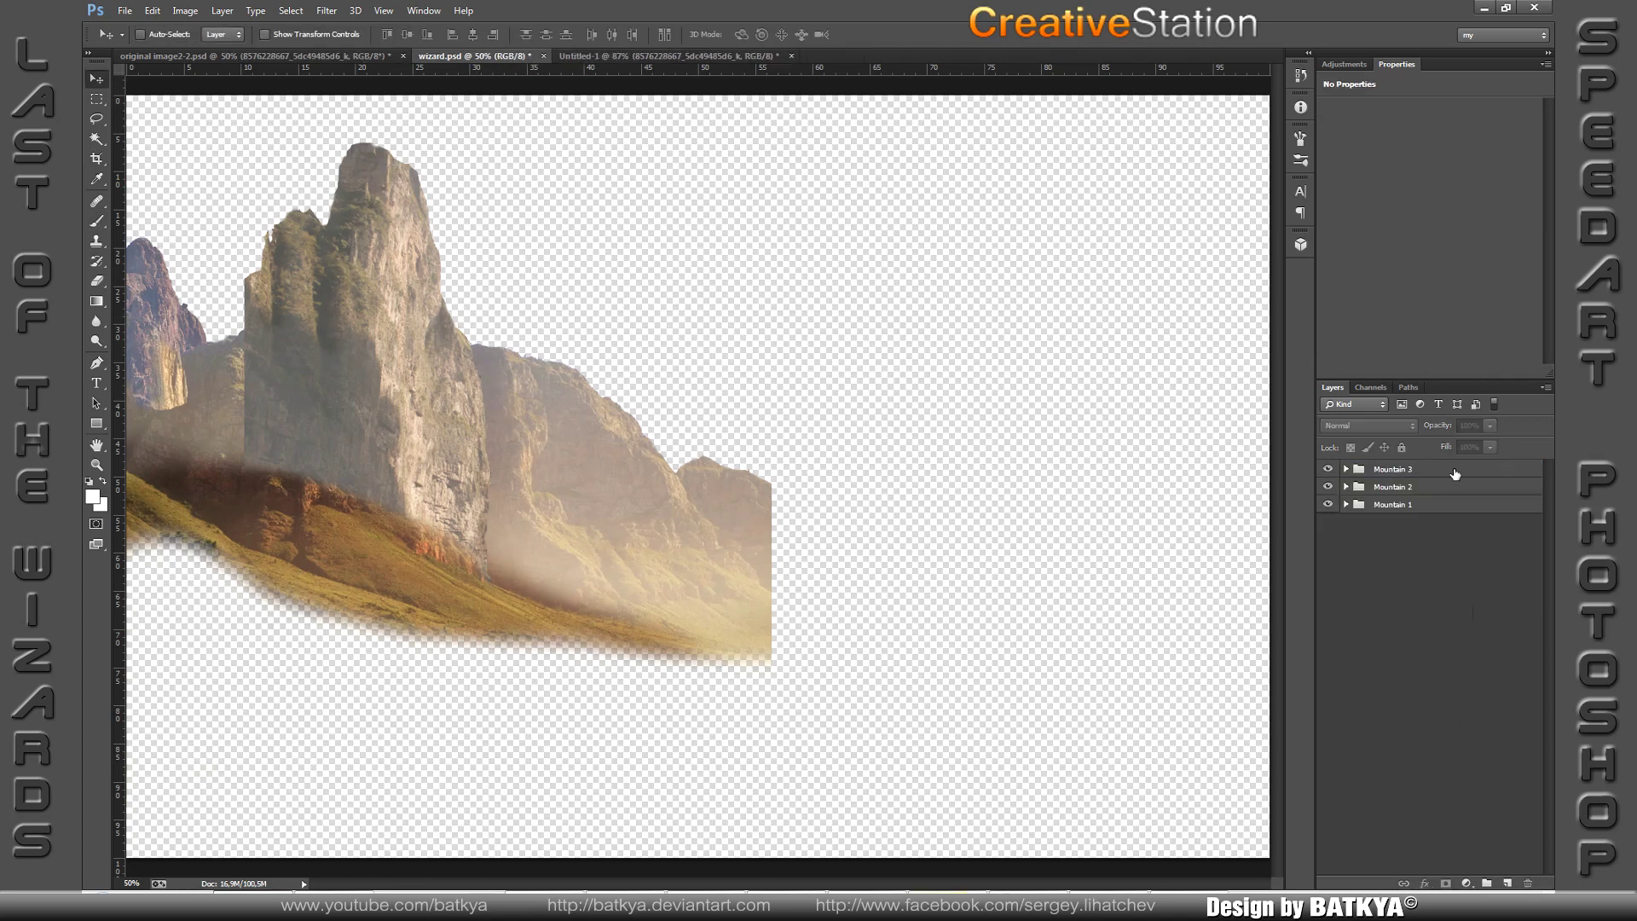
Step: Place the mountain and branches photo and mask out its white sky via Color Range
left_click(492, 60)
left_click_drag(492, 60, 350, 460)
left_click(291, 10)
left_click(324, 147)
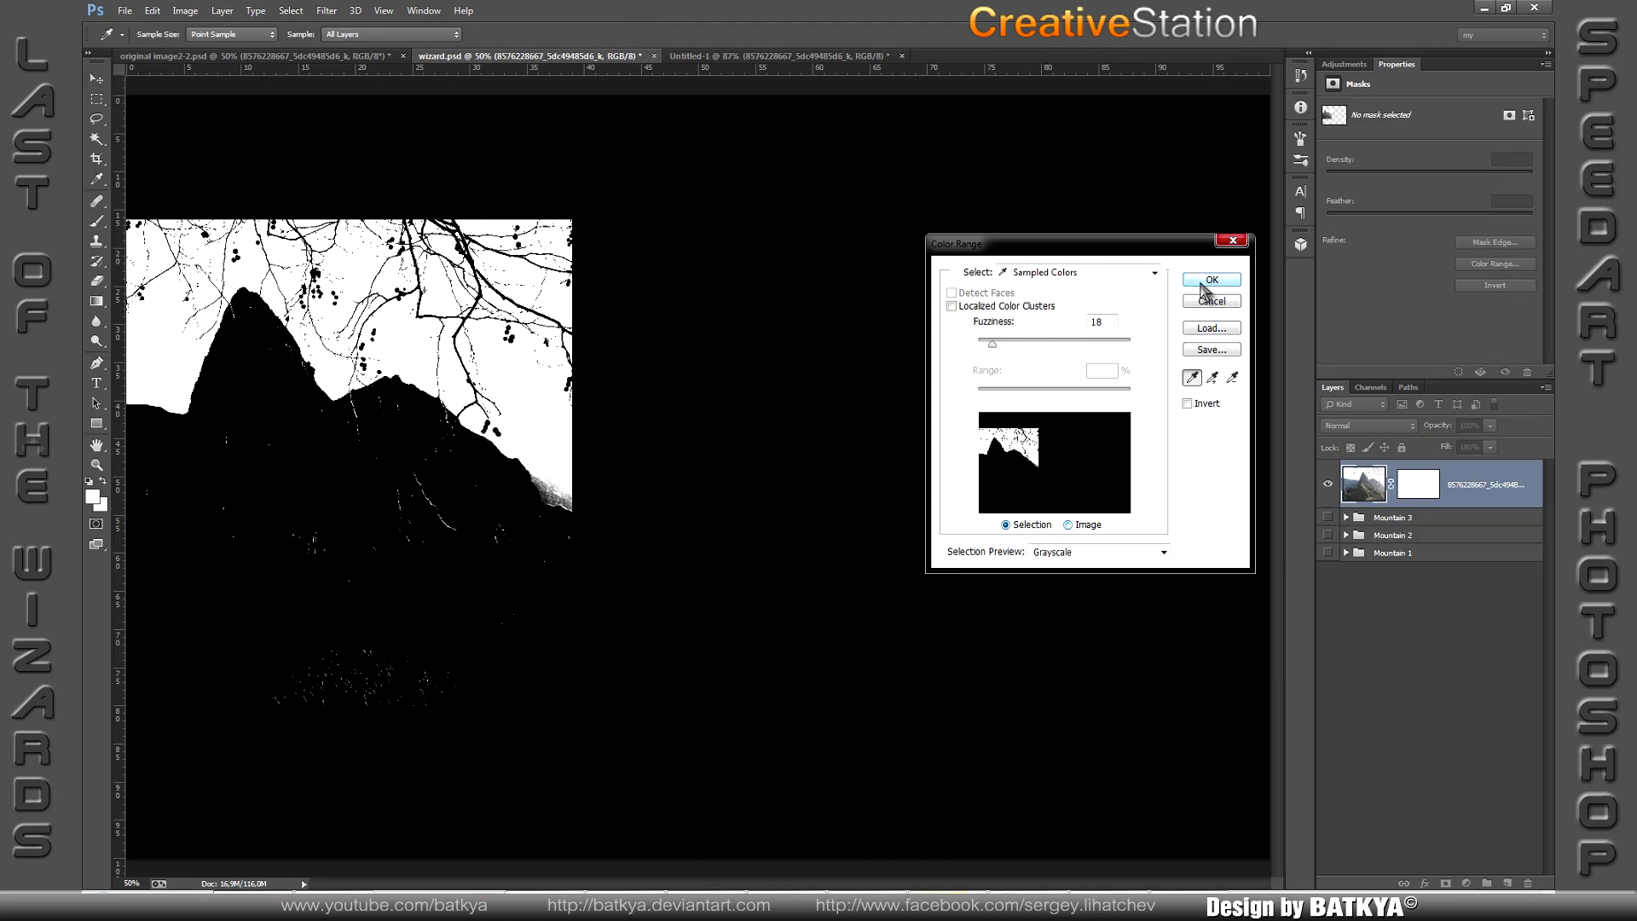
left_click(1268, 266)
left_click(1423, 484)
key("alt+BackSpace")
key("ctrl+d")
Step: Hide the branches and the new mountain's bottom in its mask
key("l")
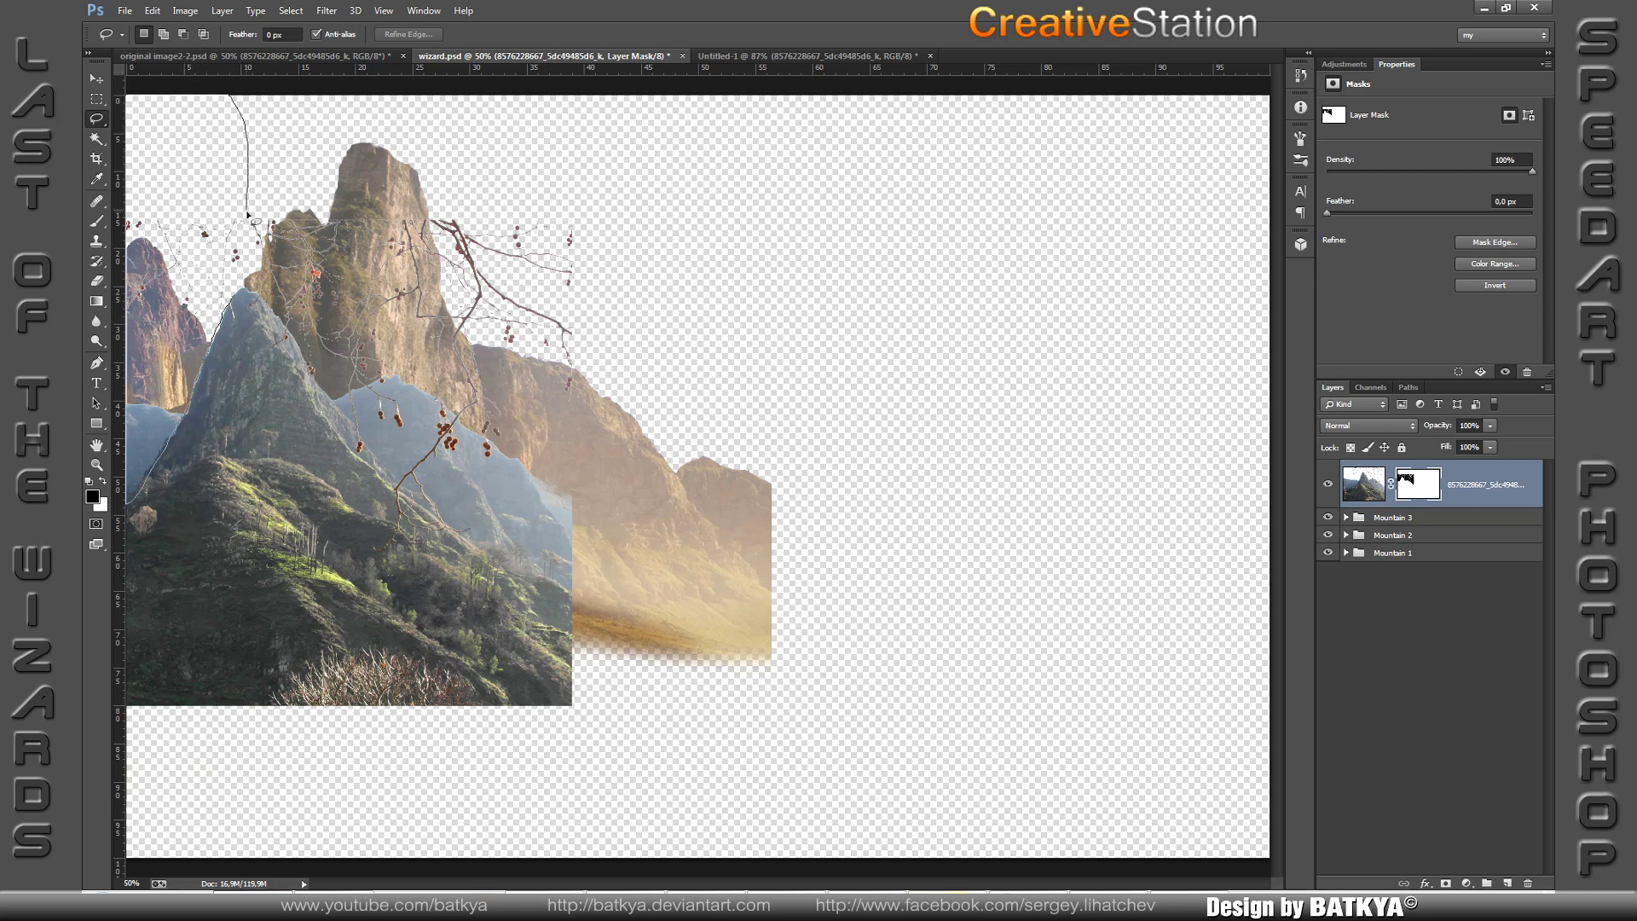
left_click_drag(247, 214, 278, 321)
key("alt+BackSpace")
key("ctrl+d")
left_click_drag(256, 154, 785, 478)
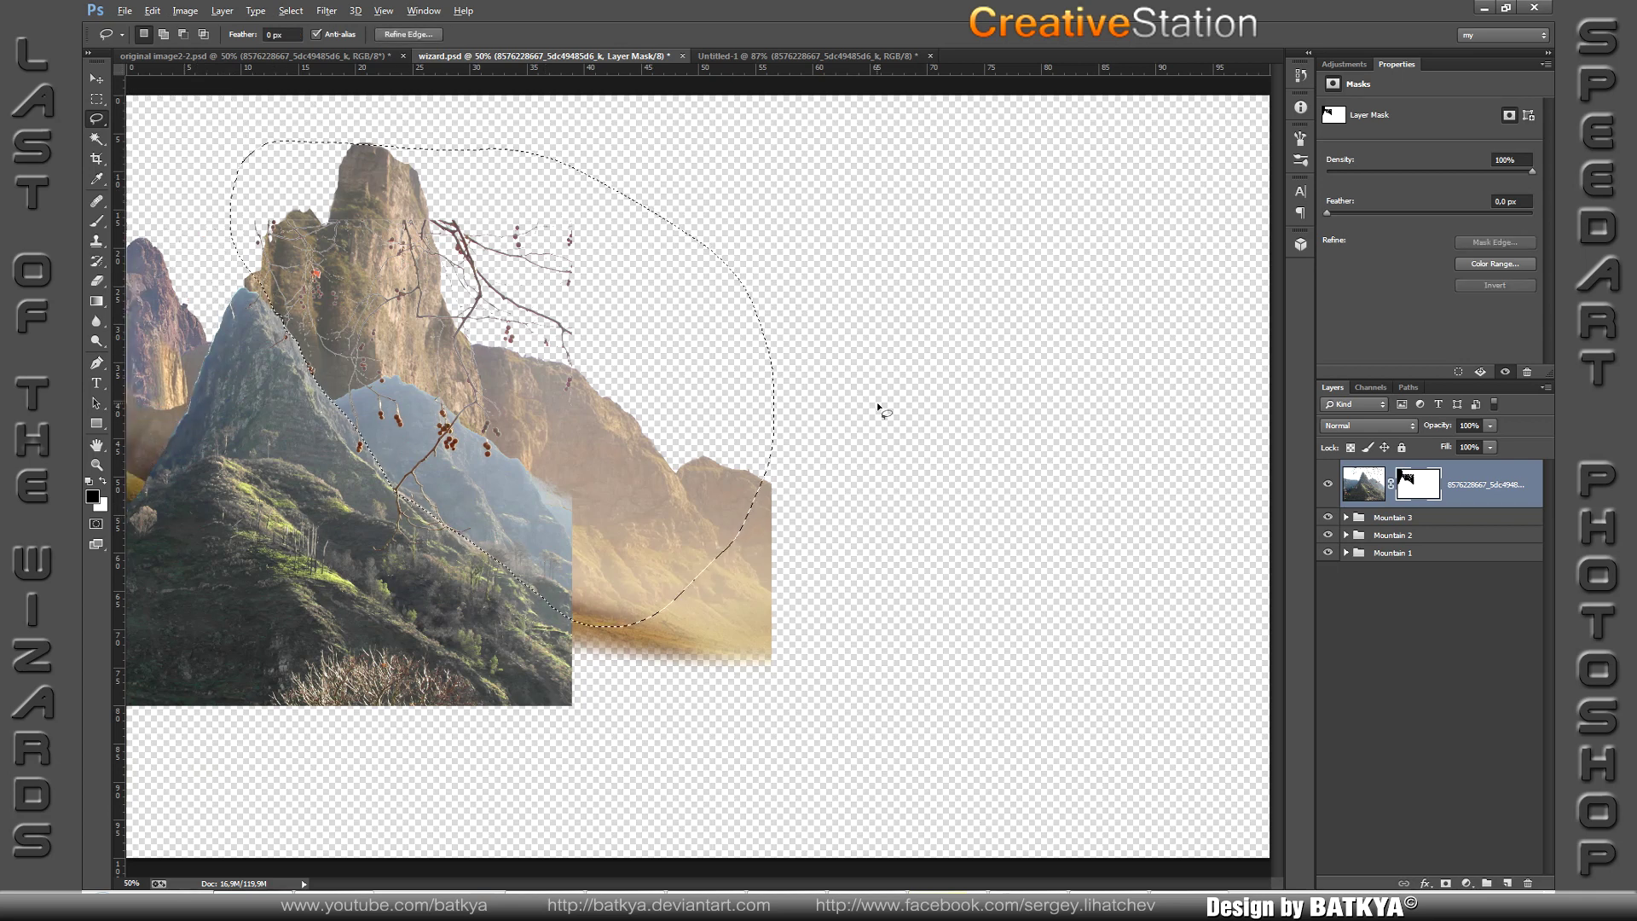
key("alt+BackSpace")
key("ctrl+d")
key("b")
left_click_drag(554, 673, 178, 756)
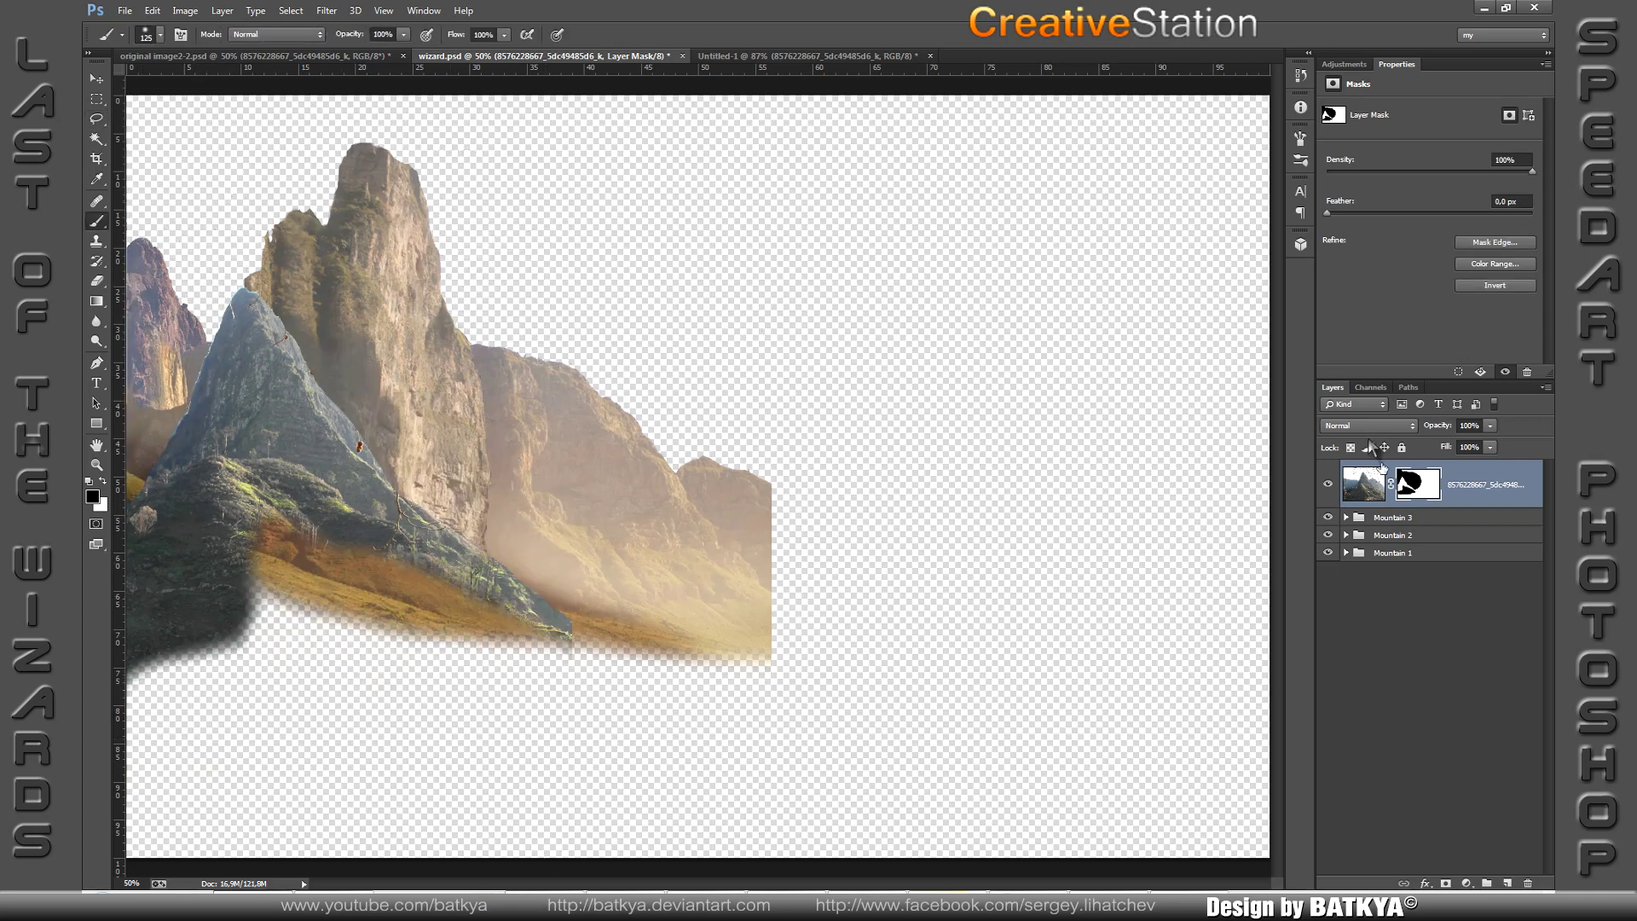
Step: Contract the new mountain's mask edge with the mask edge refinement
left_click(1495, 242)
left_click_drag(1228, 477, 1190, 478)
left_click(1309, 624)
key("l")
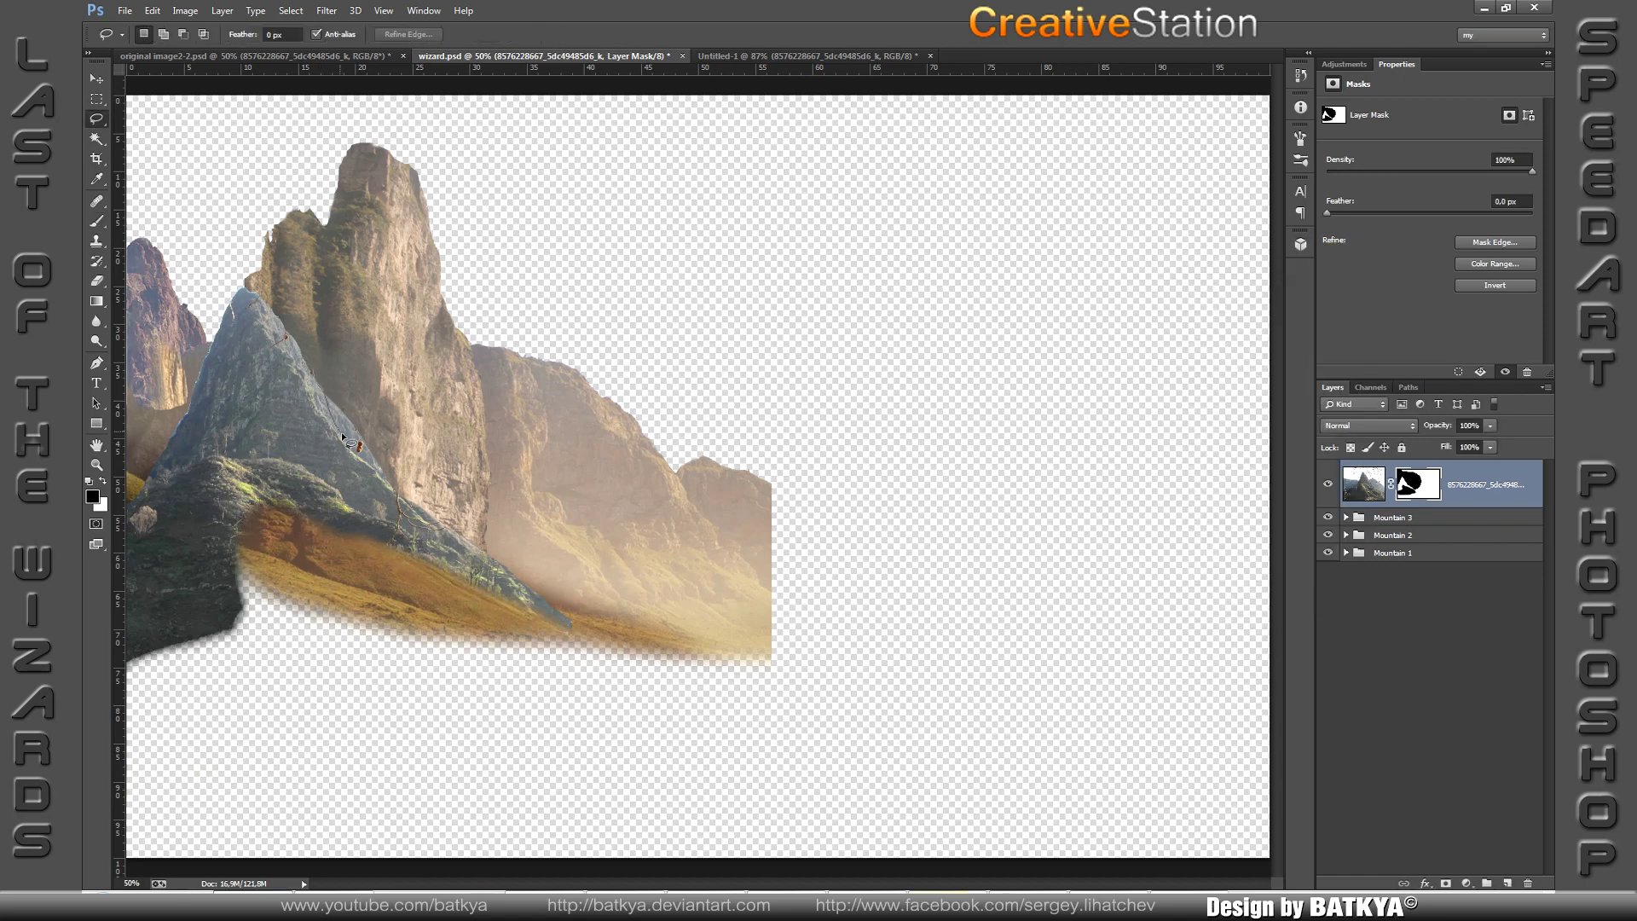
scroll(367, 444, "up", 3)
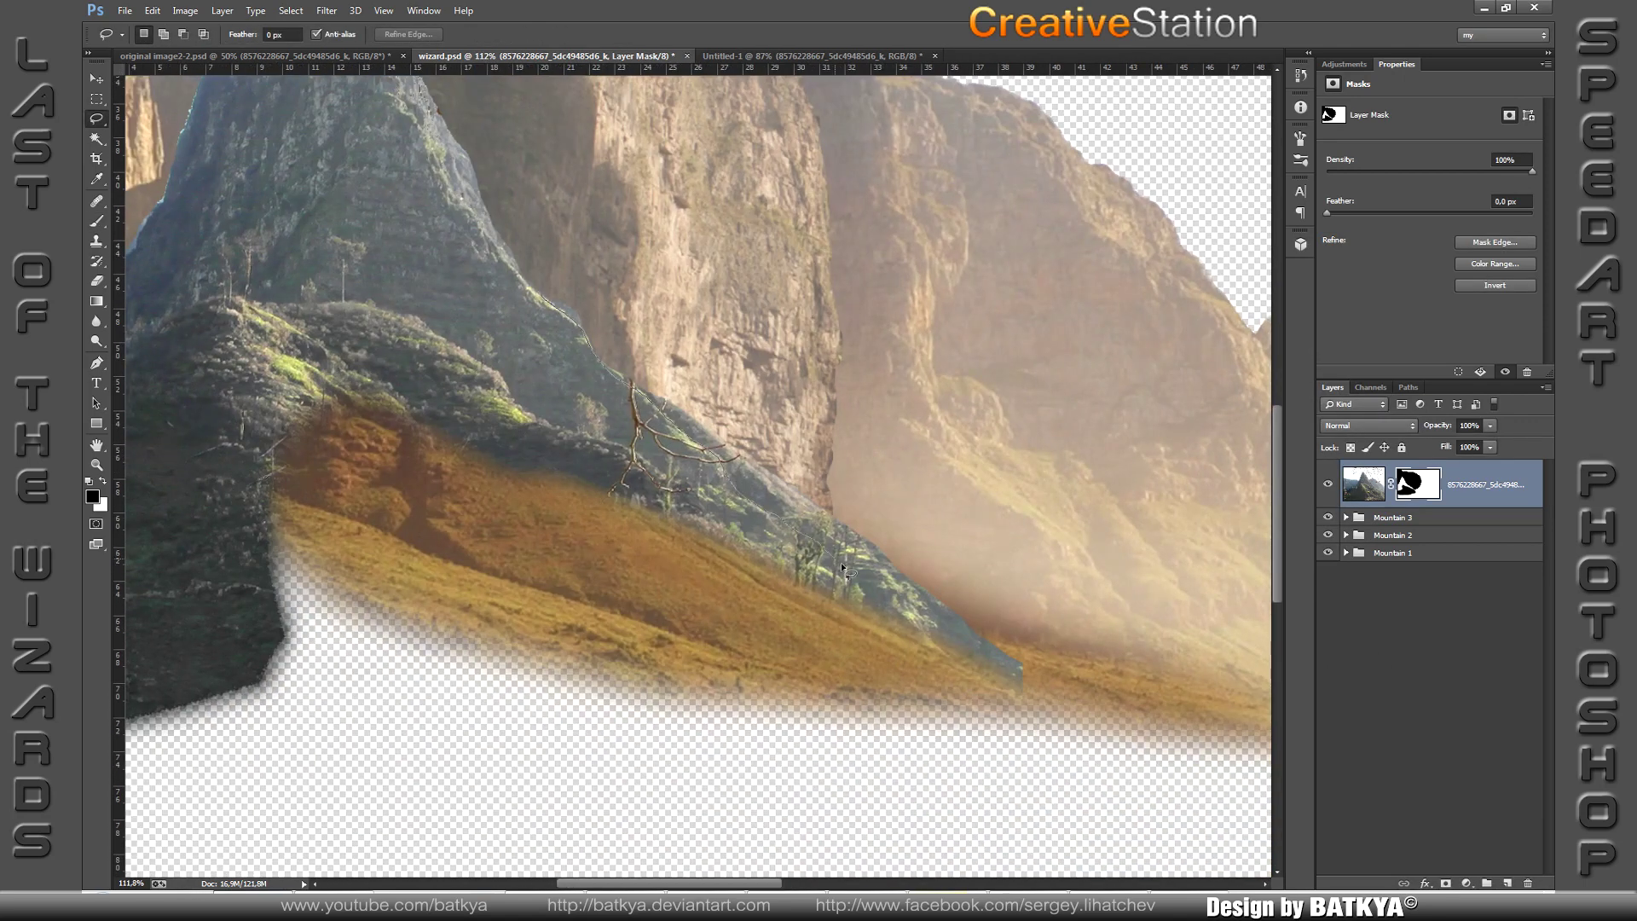
Step: Clone-stamp the peak on a new clipped layer and trace a selection along its ridge on the mask
key("ctrl+shift+alt+n")
key("ctrl+alt+g")
key("s")
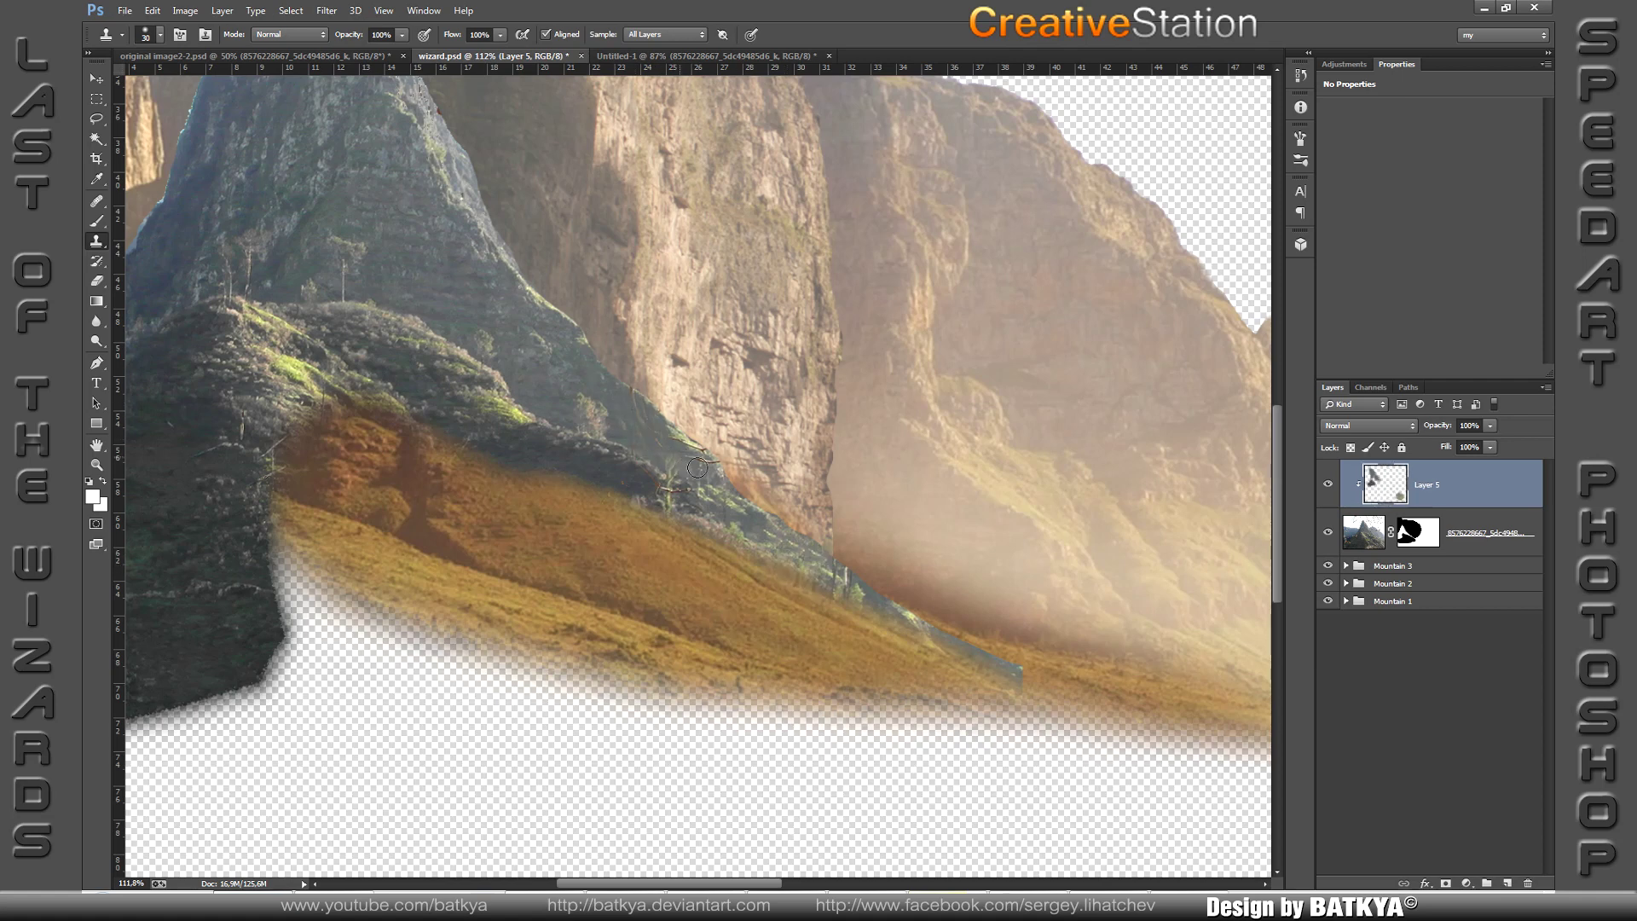
left_click_drag(220, 224, 445, 573)
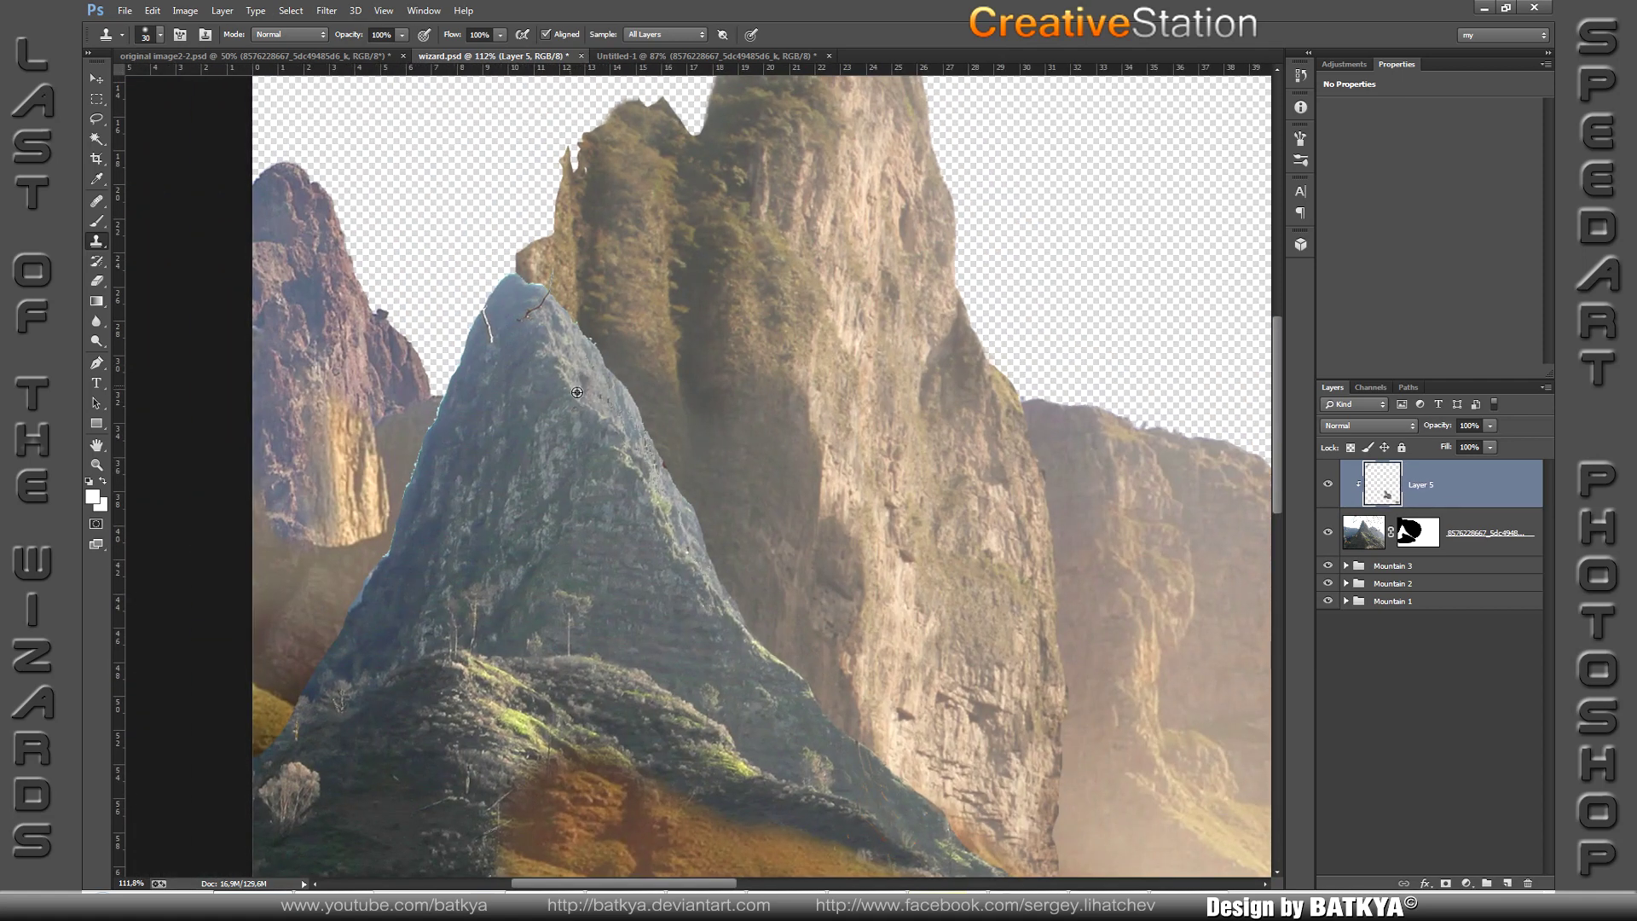
key("alt+bracketleft")
key("b")
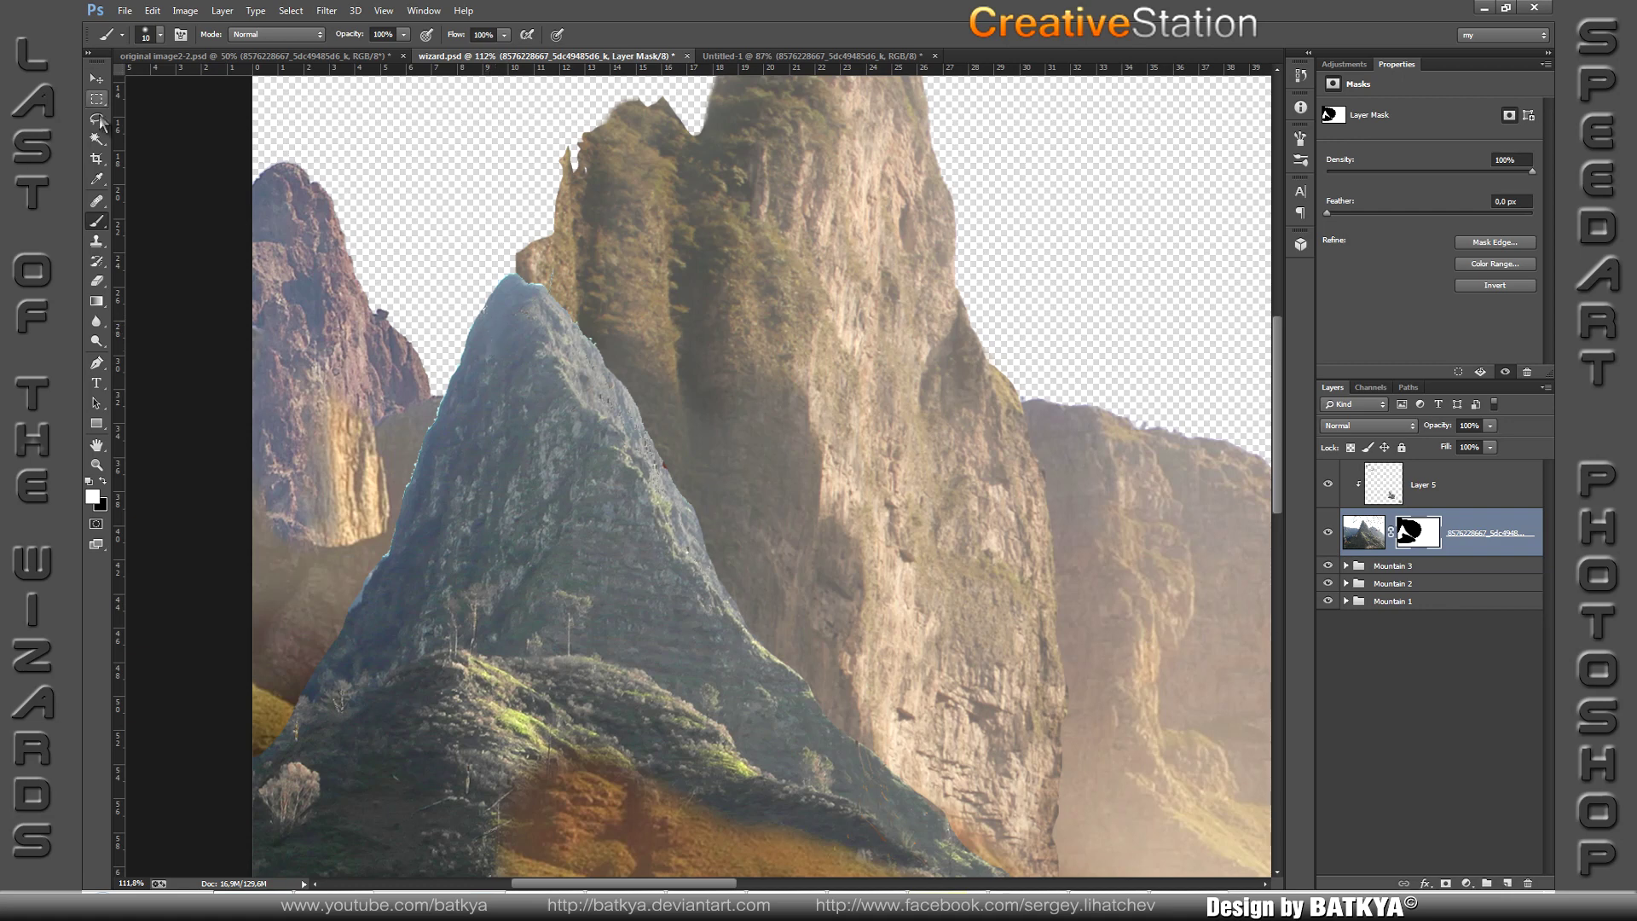
left_click(99, 120)
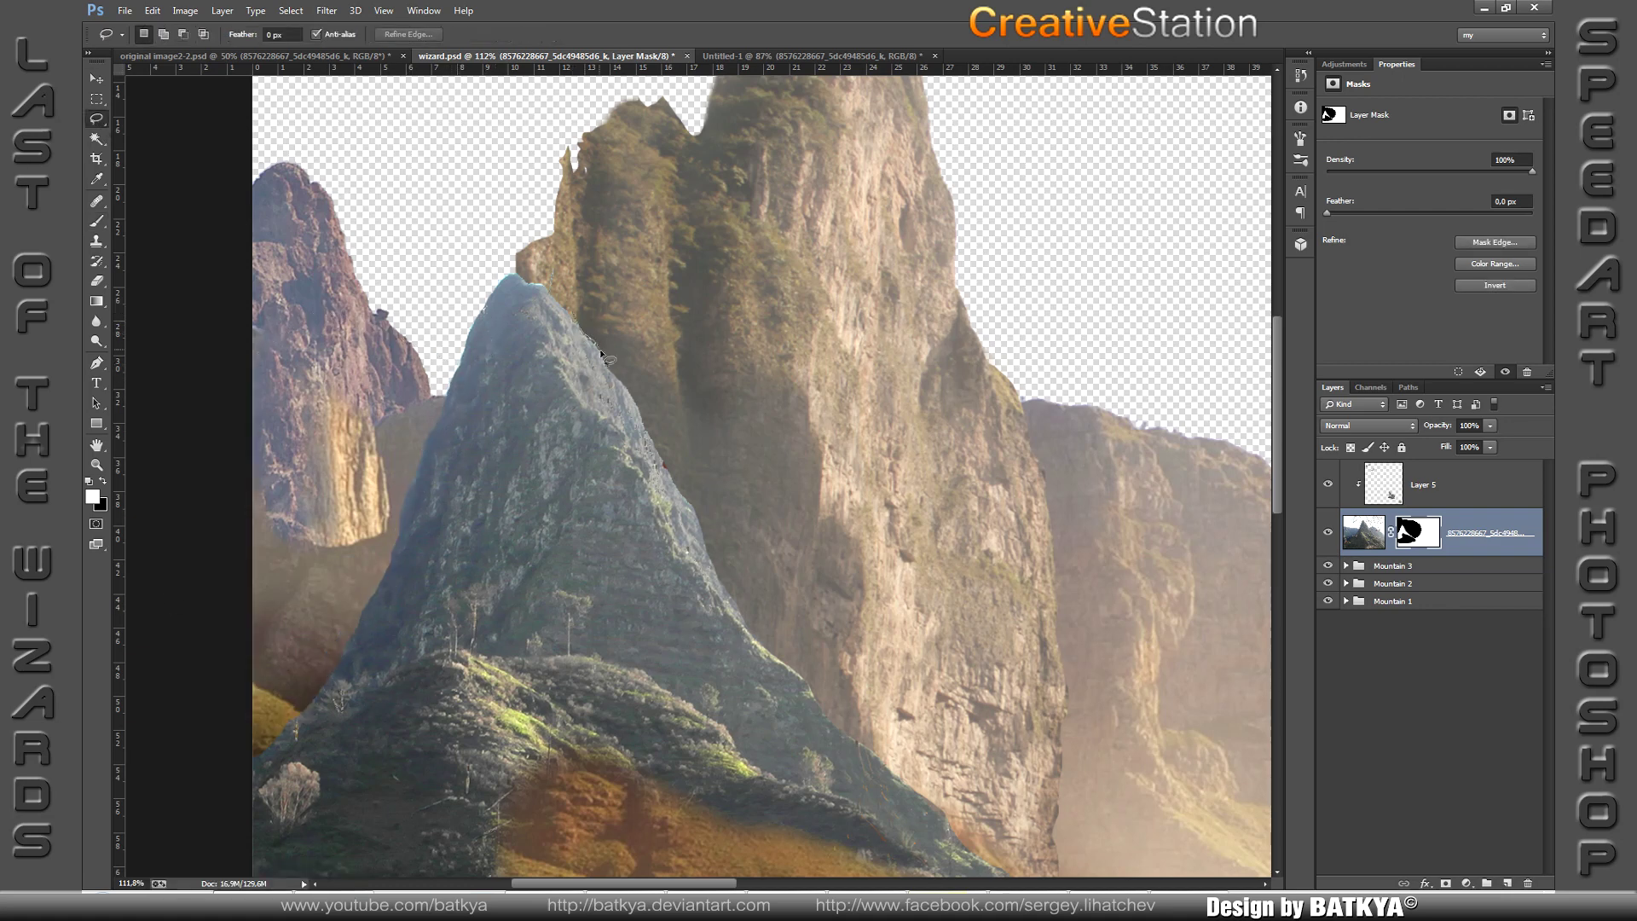
left_click_drag(601, 354, 608, 299)
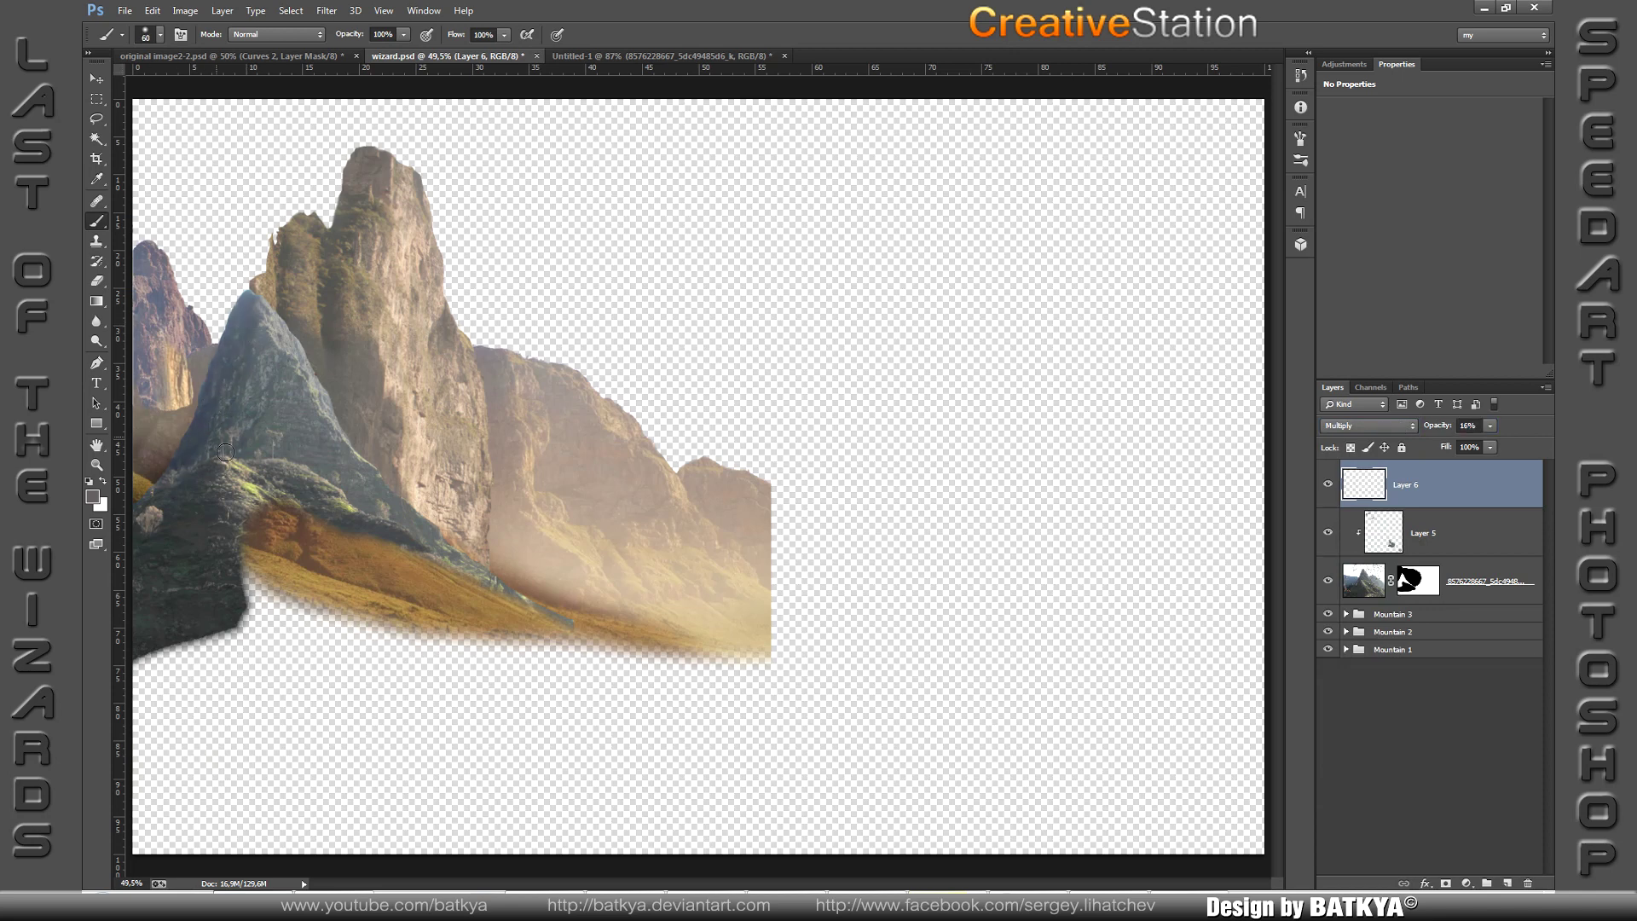
Step: Add Curves 2 above Layer 6 and paint white on the masks to reveal the peak's rocky base
left_click(1467, 883)
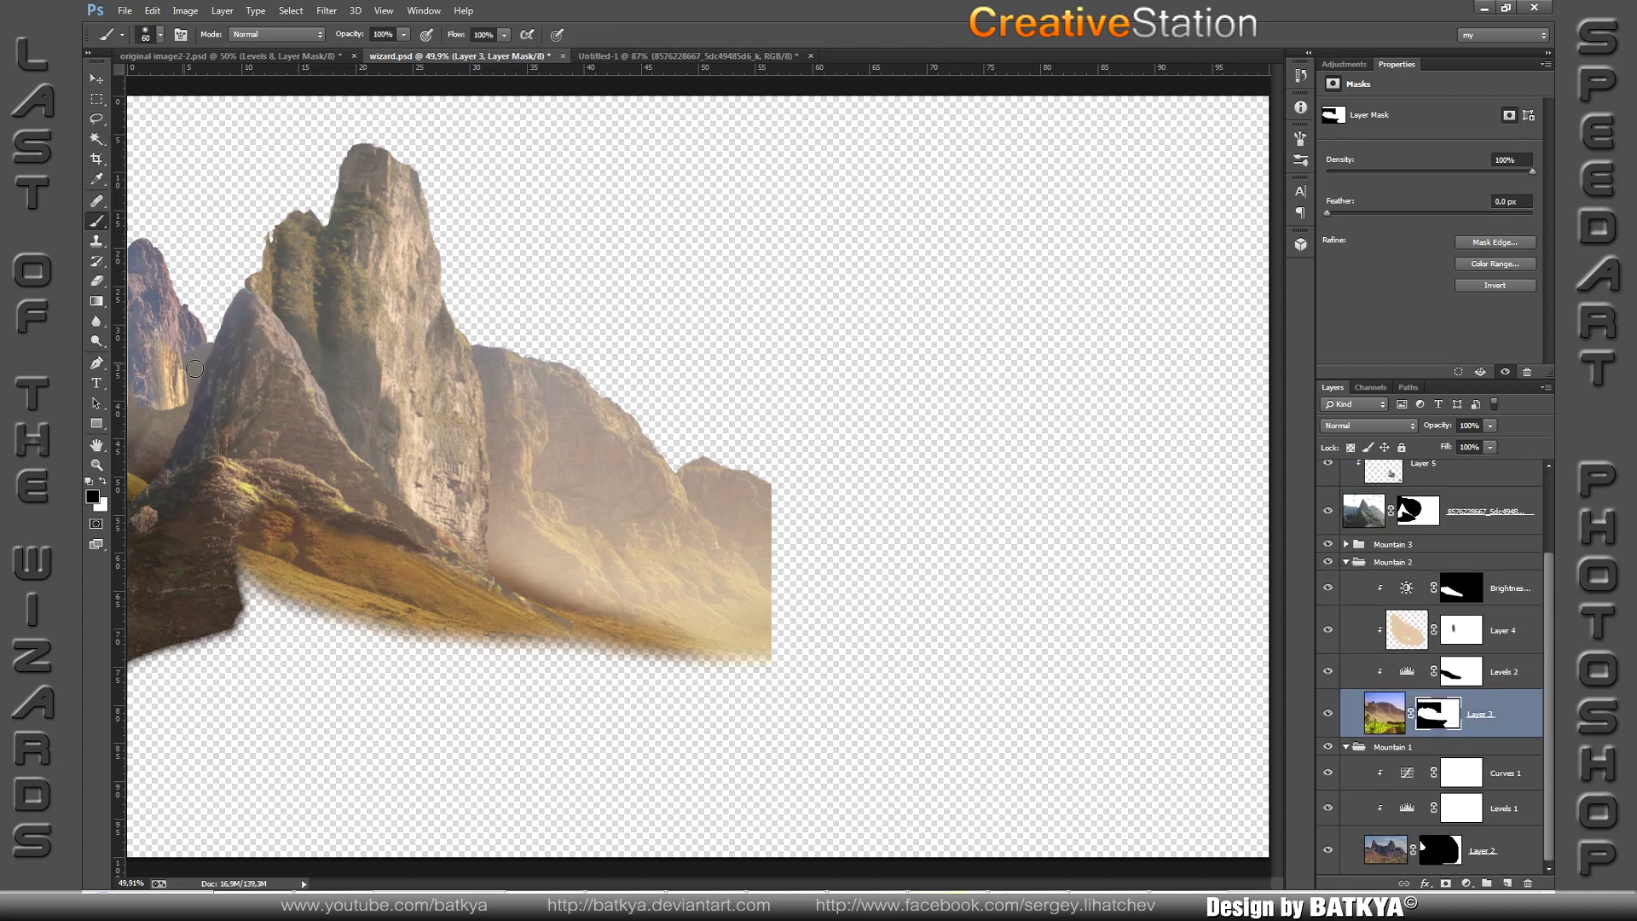
left_click(1462, 671)
key("x")
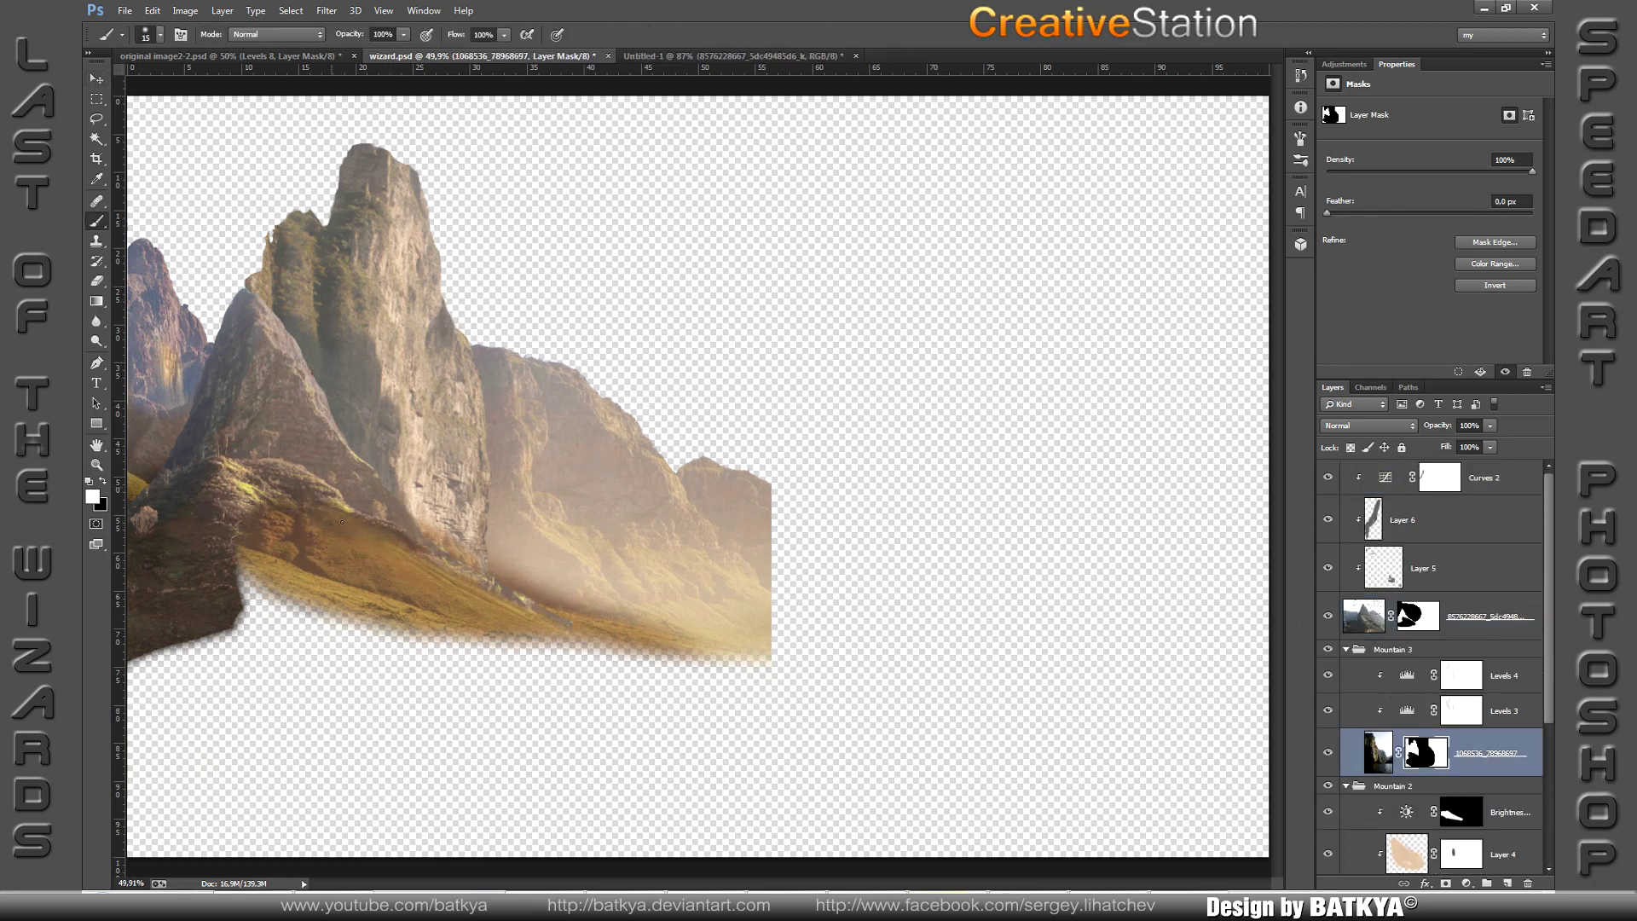
left_click(1409, 621)
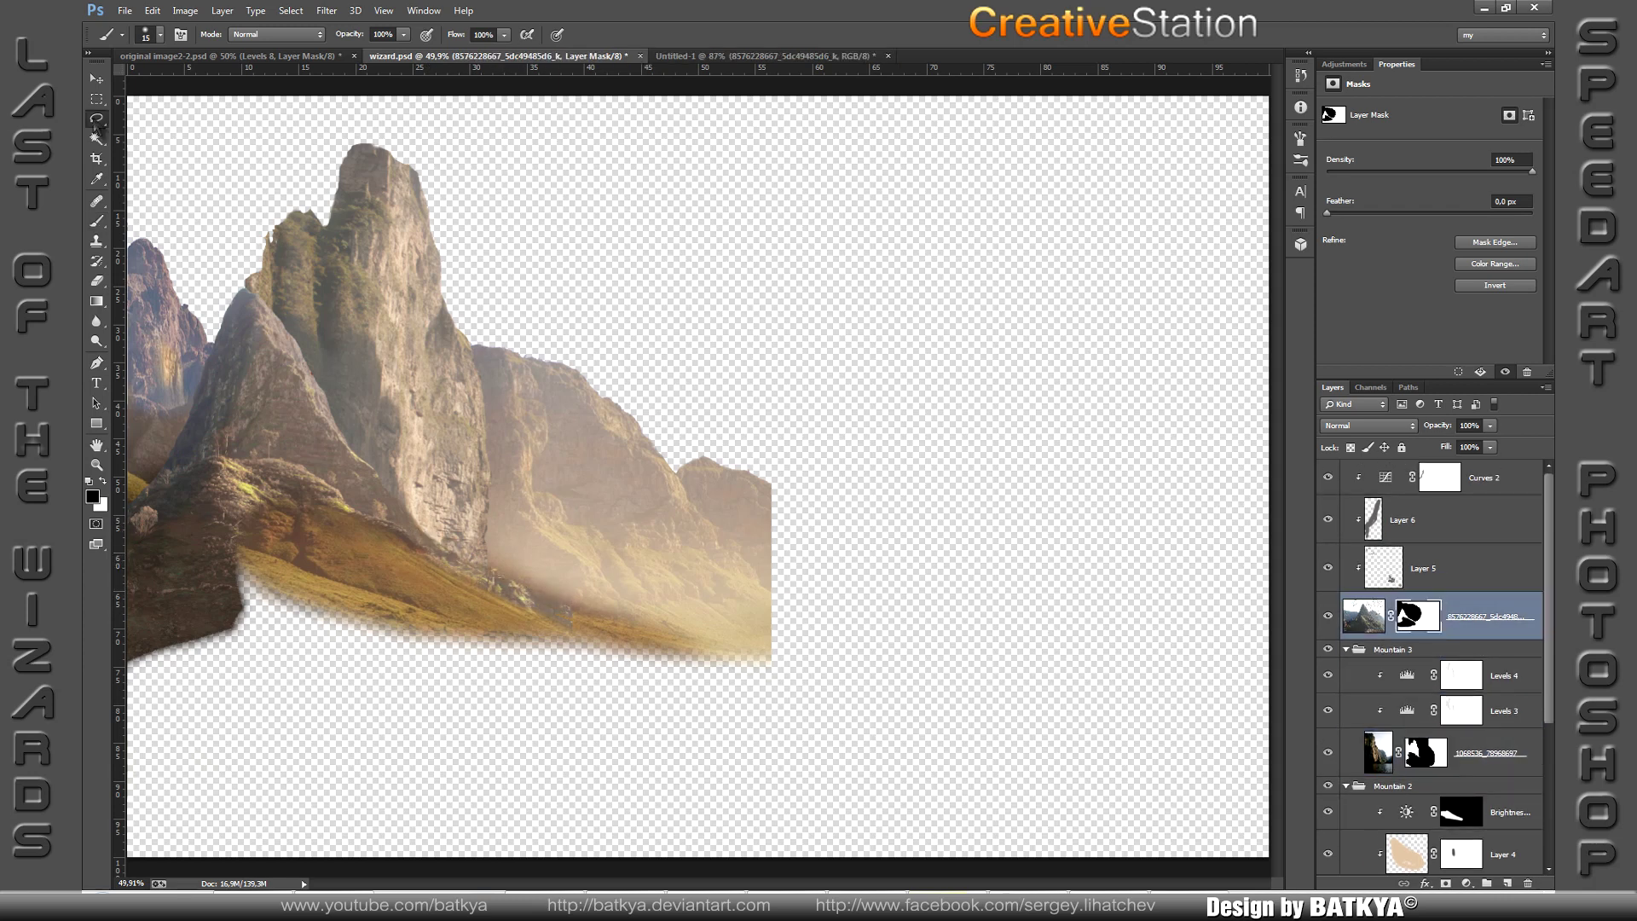
mouse_move(503, 580)
left_mouse_down()
mouse_move(555, 607)
mouse_move(483, 630)
left_mouse_up()
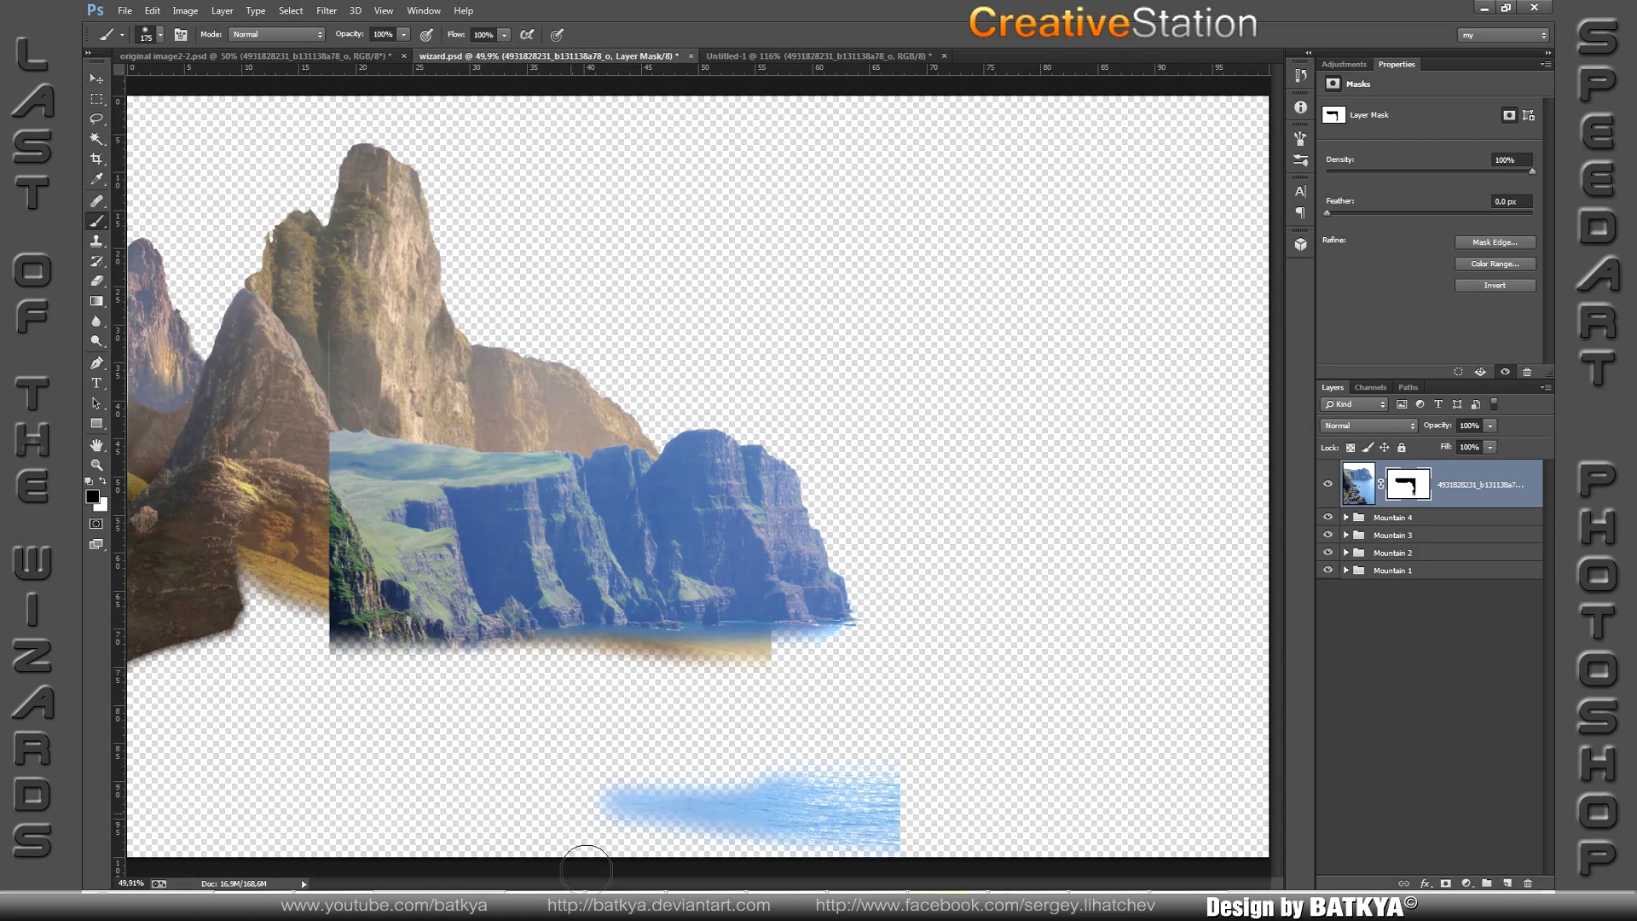
Step: Mask the water strip off the sea cliffs and push their highlights toward red with Color Balance
mouse_move(586, 868)
left_mouse_down()
mouse_move(383, 511)
mouse_move(480, 484)
left_mouse_up()
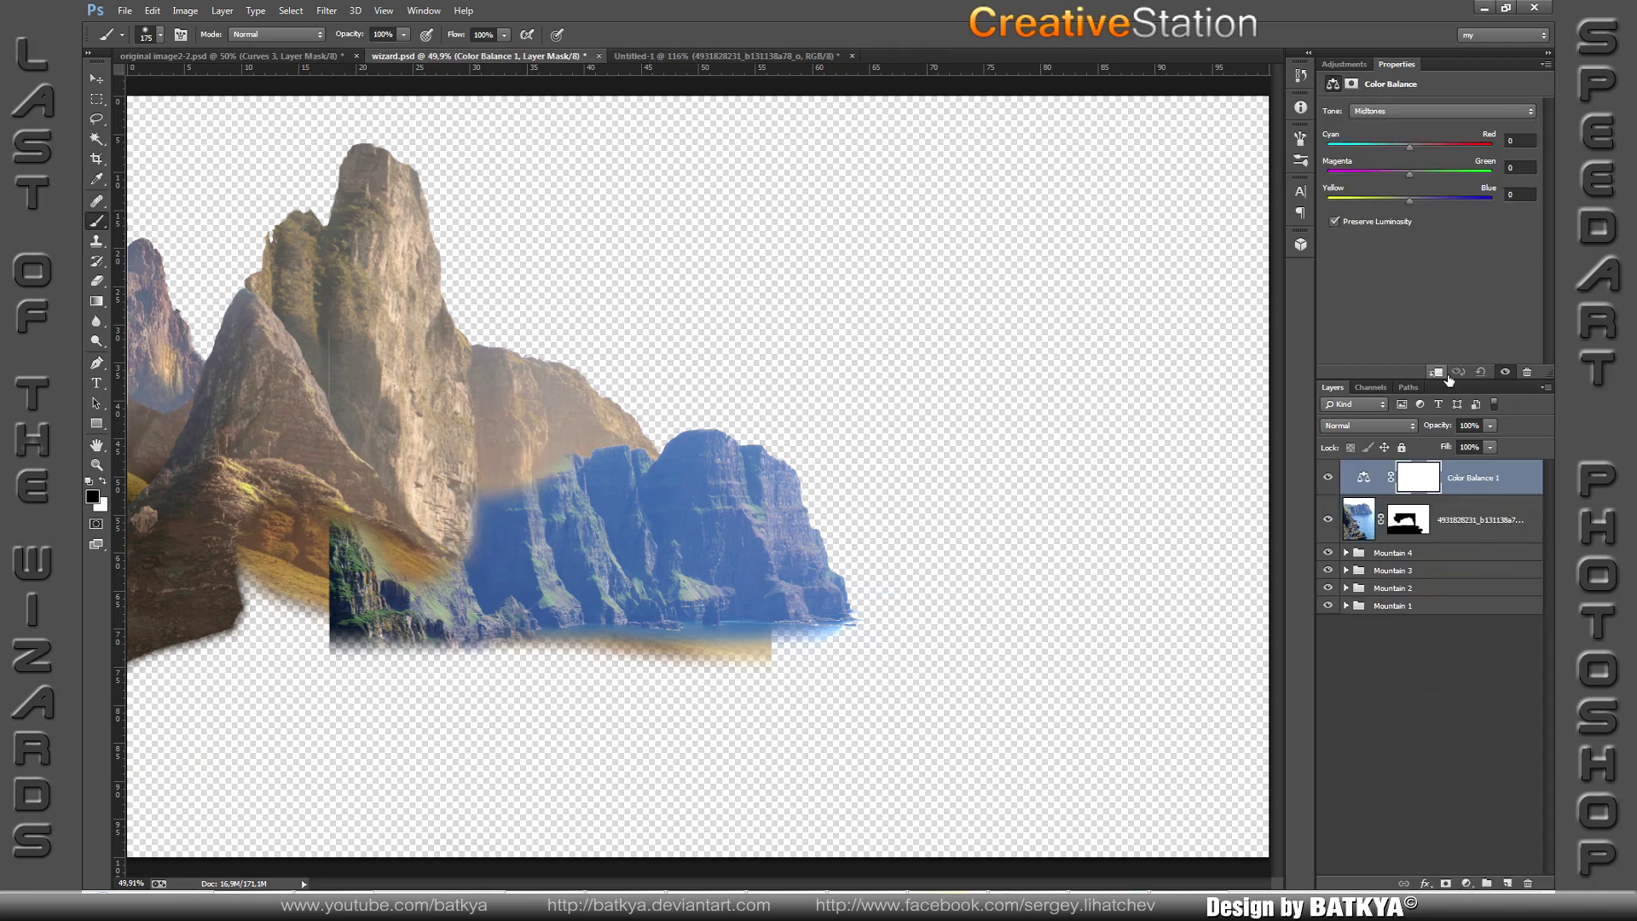
left_click(1441, 111)
left_click(1398, 128)
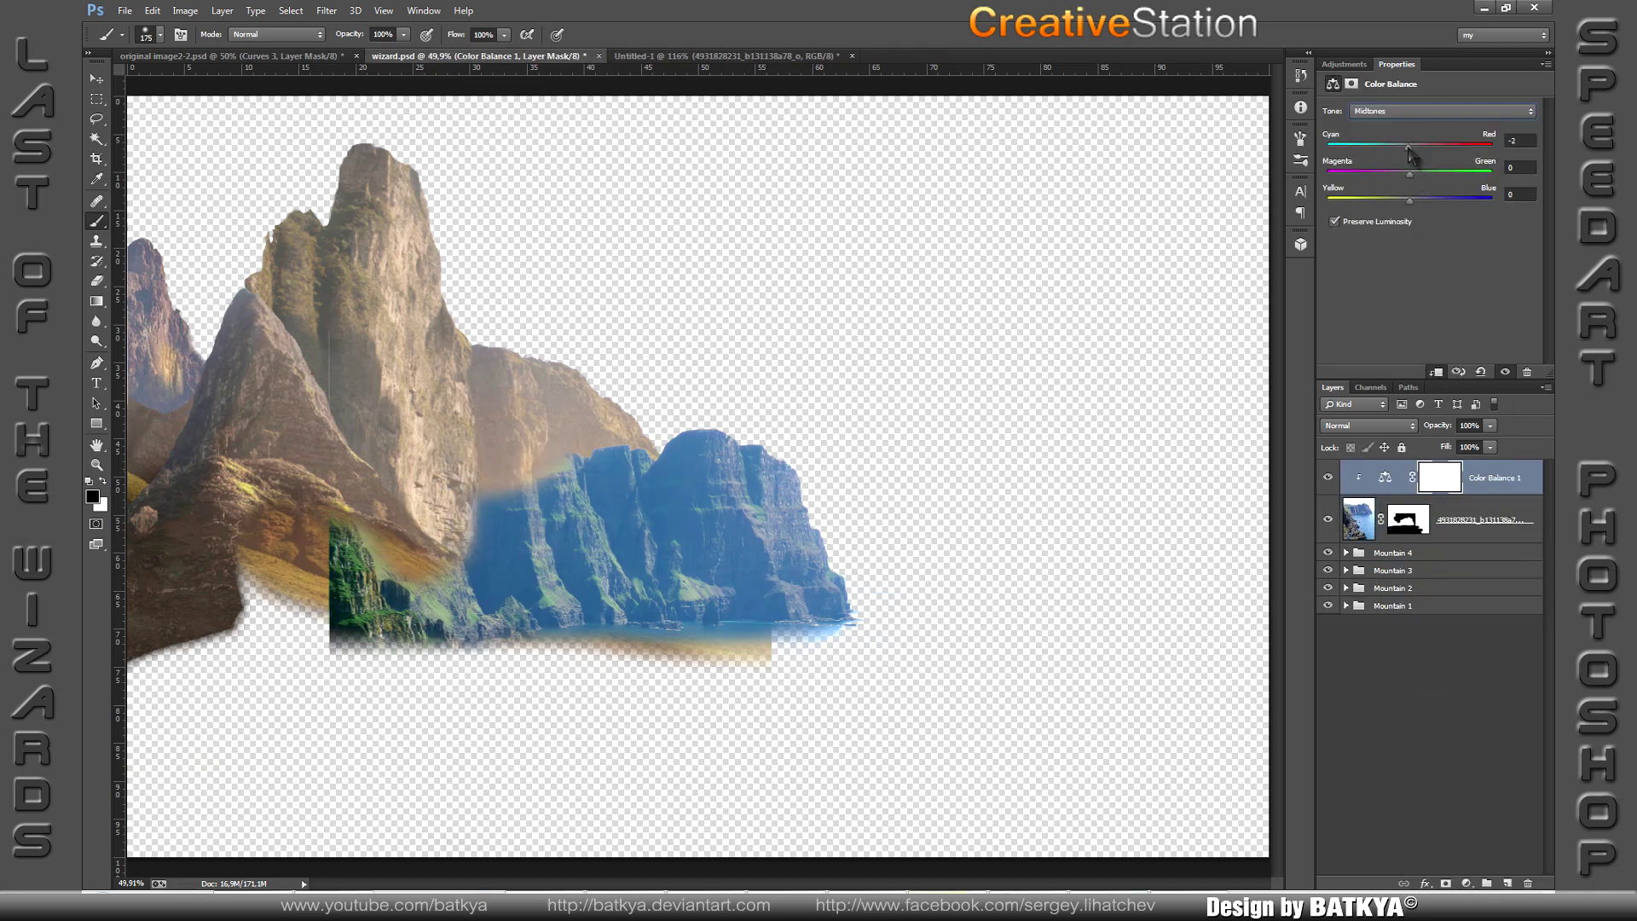
left_click(1441, 110)
left_click(1399, 140)
left_click_drag(1409, 146, 1417, 149)
Step: Add a clipped Curves adjustment, lowering green and adjusting blue to tint the cliffs purple
left_click(1466, 883)
left_click(1450, 623)
left_click(1420, 130)
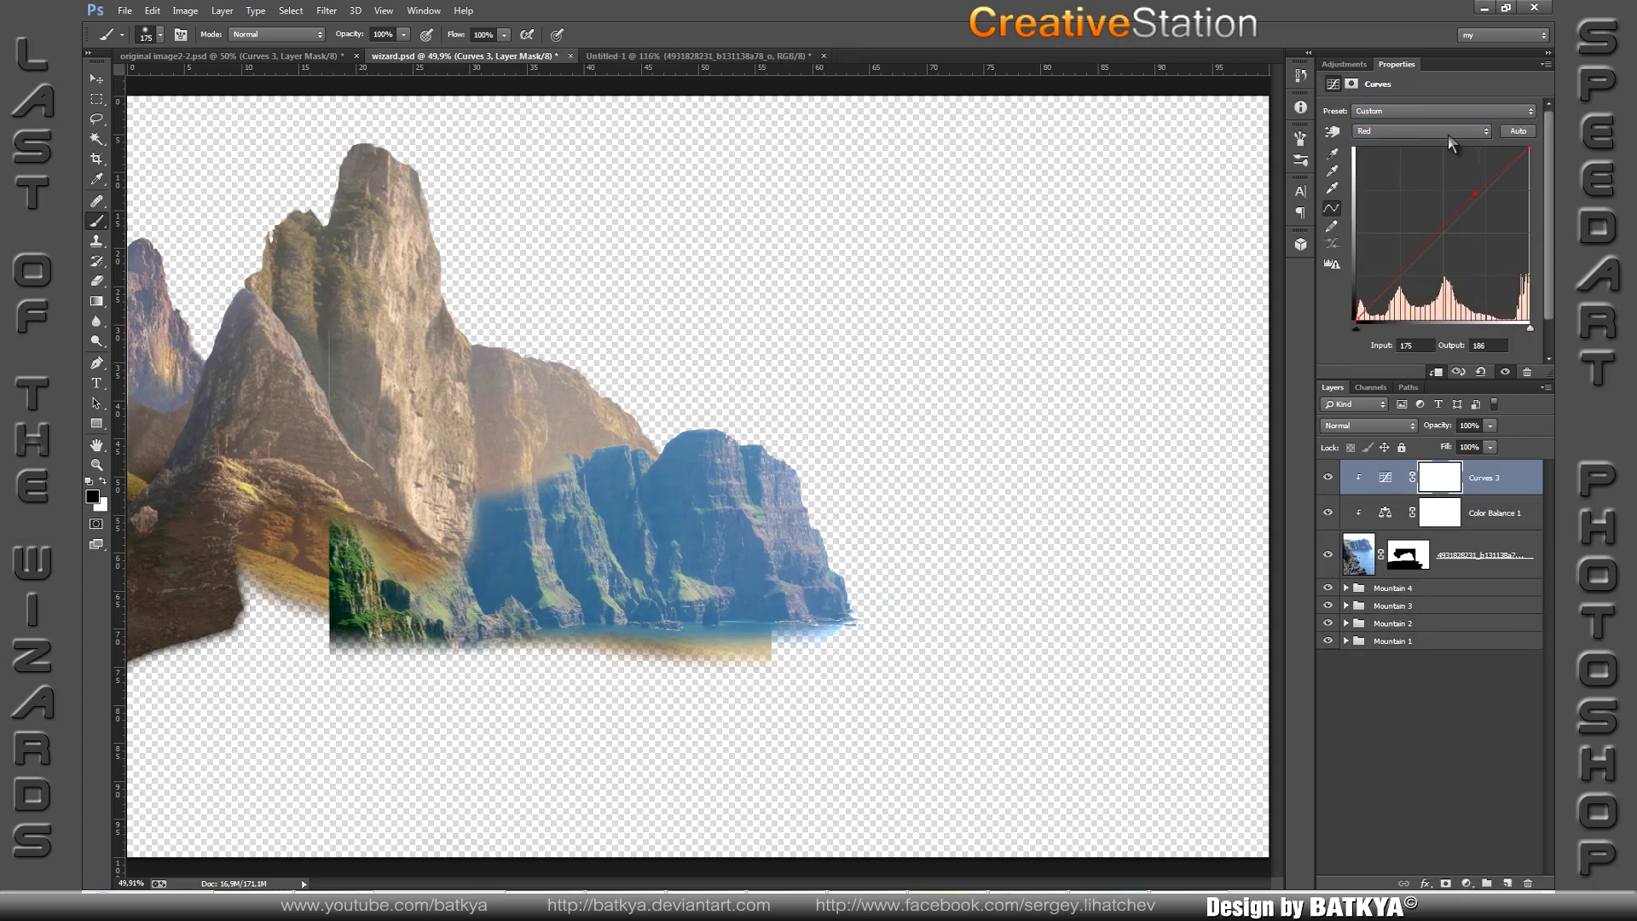
left_click(1398, 167)
left_click_drag(1442, 234, 1443, 246)
left_click(1426, 130)
left_click(1399, 180)
left_click_drag(1529, 148, 1522, 150)
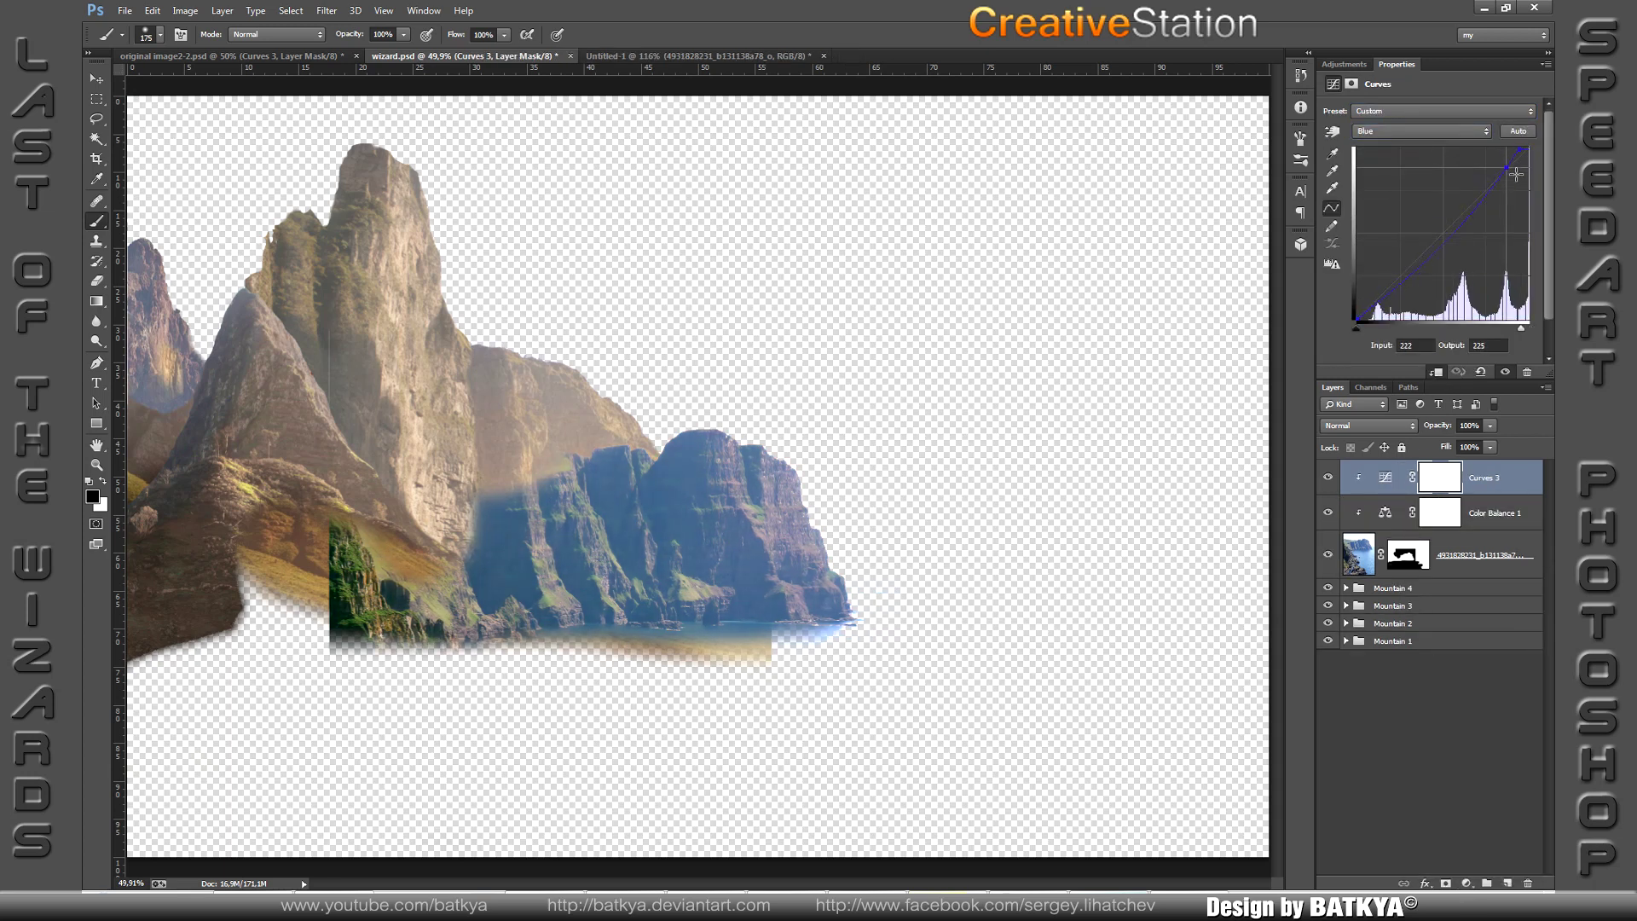
Step: Fade the cliff base into the haze on the sea cliff mask with a 20% brush
left_click(1450, 513)
left_click(1408, 556)
key("2")
key("bracketleft")
key("bracketleft")
left_click_drag(525, 563, 520, 499)
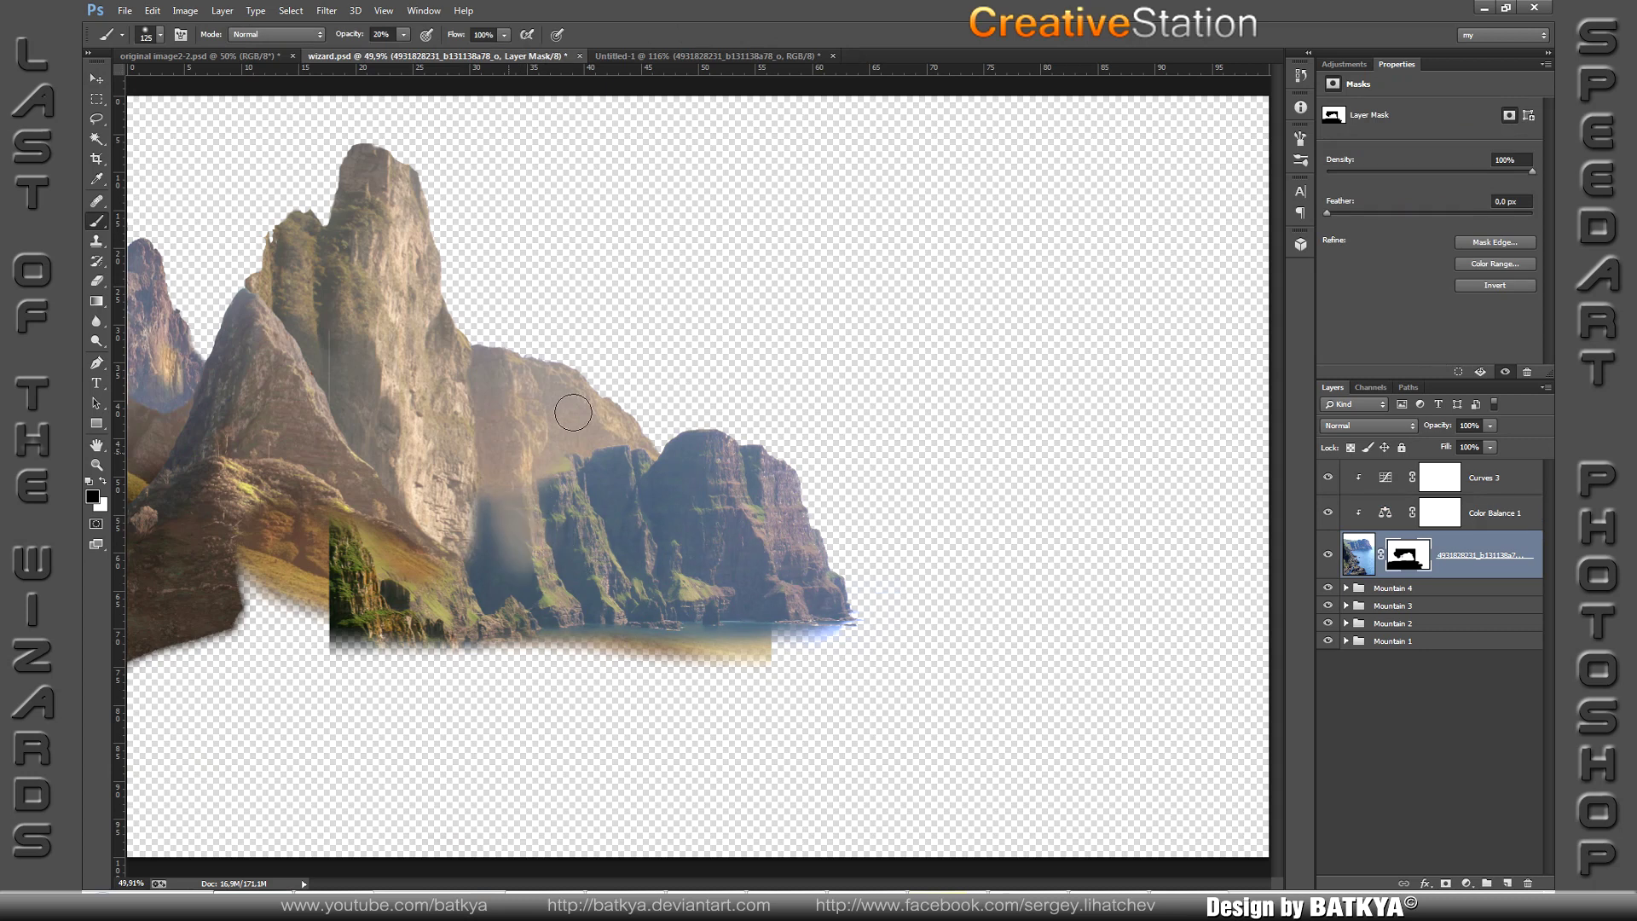
Step: Brush light tan haze across the sea cliffs on a new layer at 30% opacity
left_click(598, 446, "alt")
key("3")
key("ctrl+shift+alt+n")
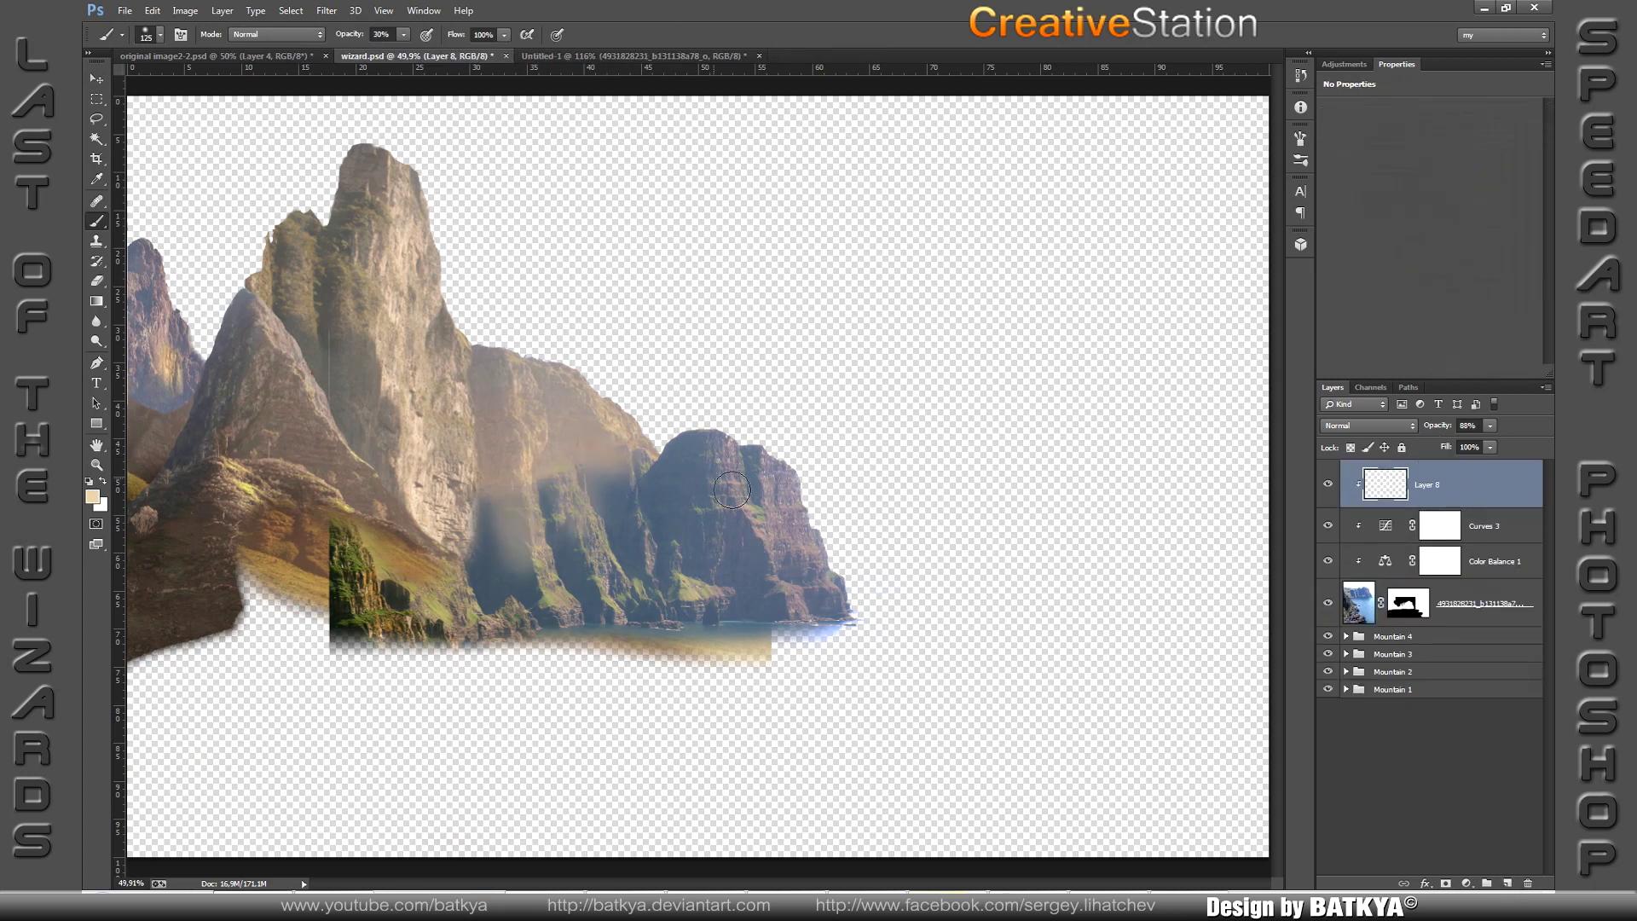
mouse_move(731, 489)
left_mouse_down()
mouse_move(614, 511)
mouse_move(529, 554)
mouse_move(580, 546)
mouse_move(627, 640)
mouse_move(706, 548)
mouse_move(716, 560)
mouse_move(694, 483)
mouse_move(670, 559)
left_mouse_up()
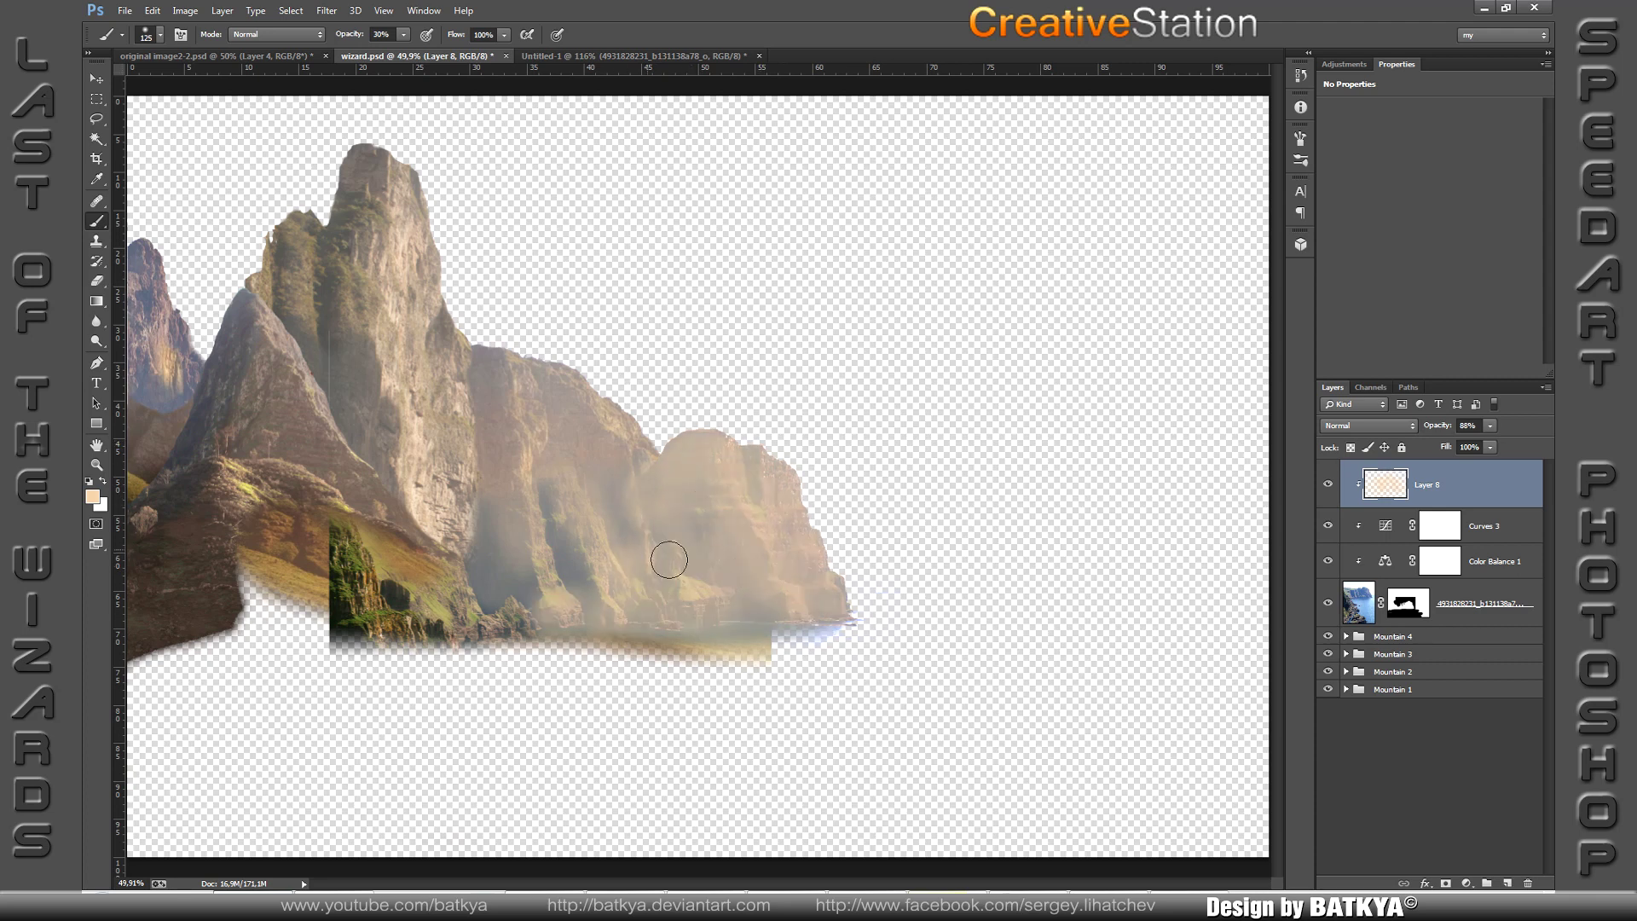
Step: Add Brightness/Contrast, thin the haze over the cliff faces, and paint out the green cliff at left
left_click(1466, 883)
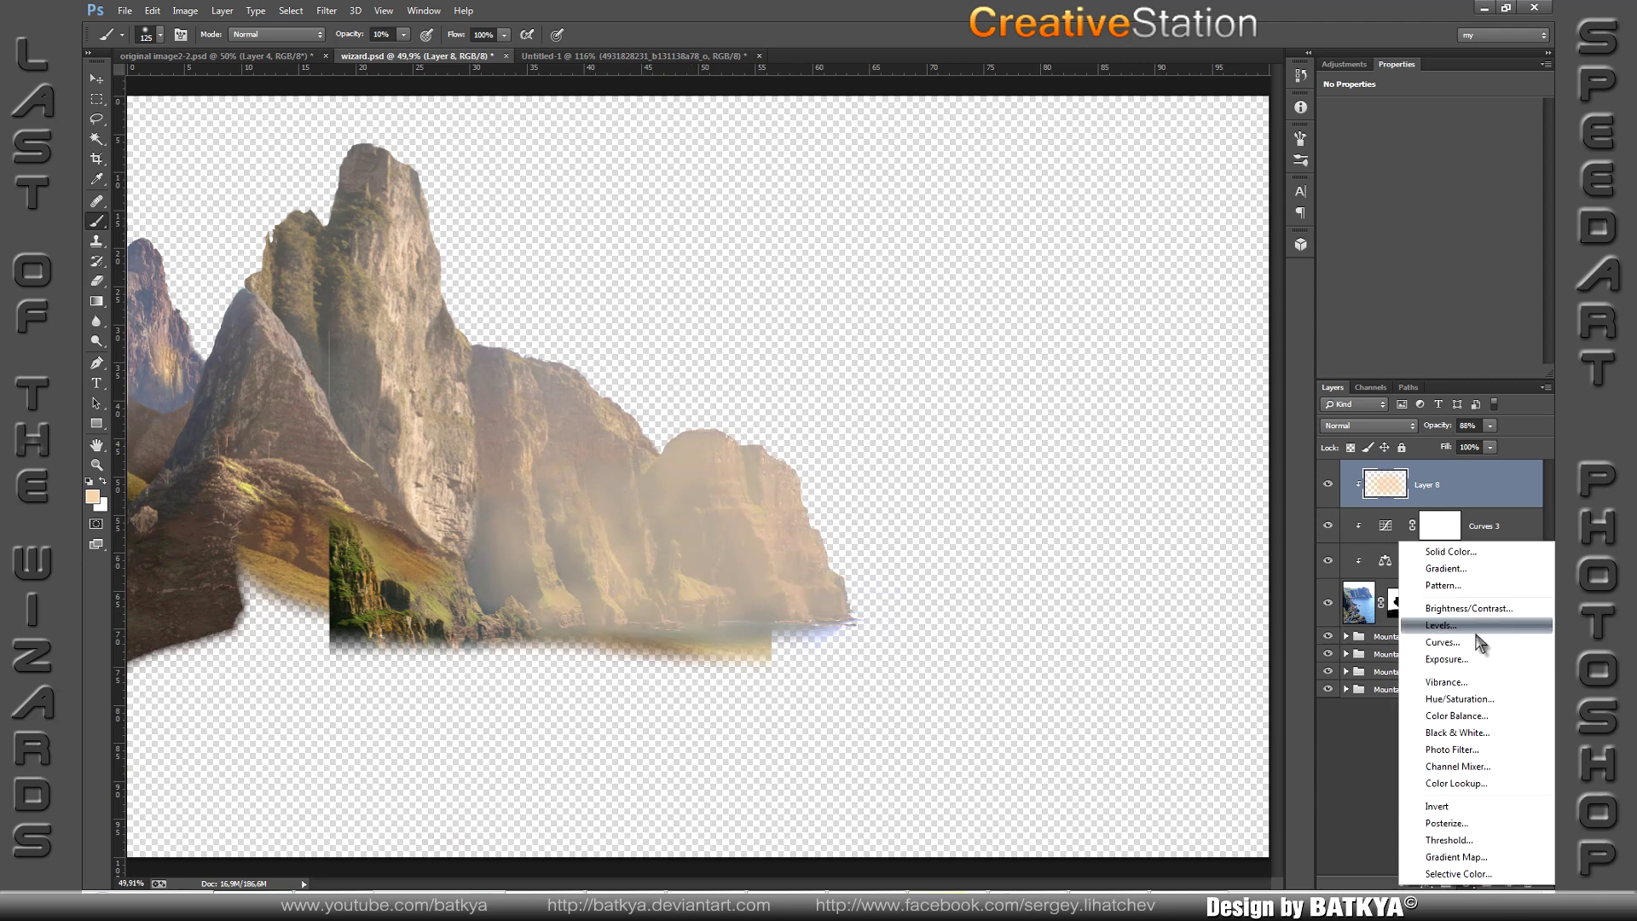
left_click(1458, 616)
left_click(1479, 520)
left_click(1445, 884)
key("d")
key("2")
left_click_drag(526, 510, 508, 495)
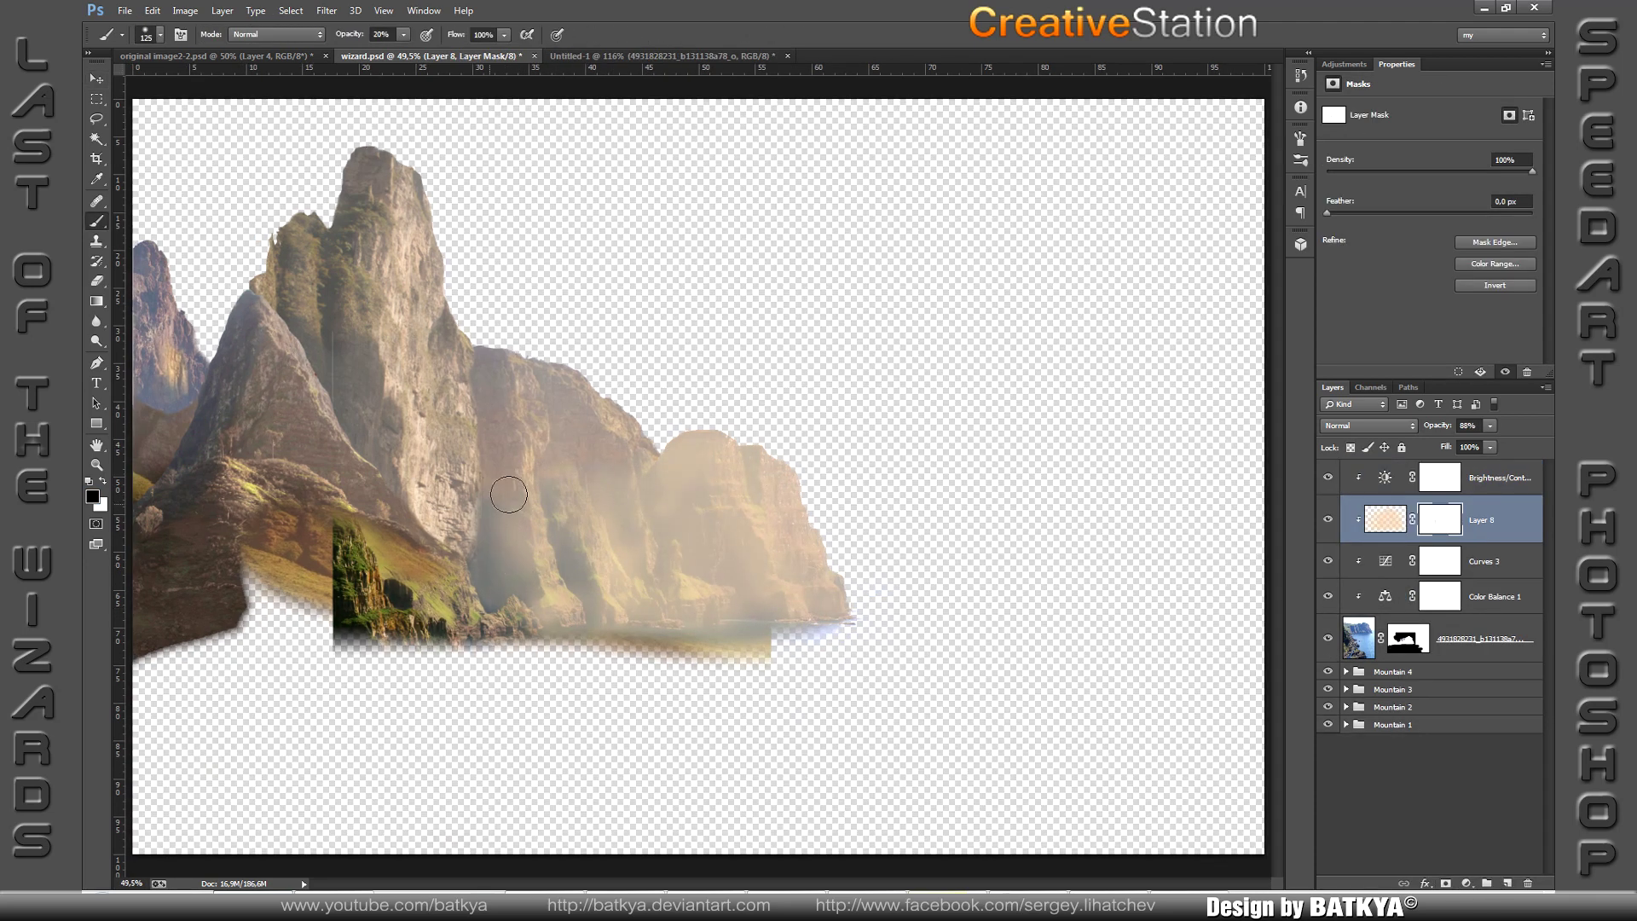
left_click(1409, 645)
left_click_drag(554, 614, 400, 597)
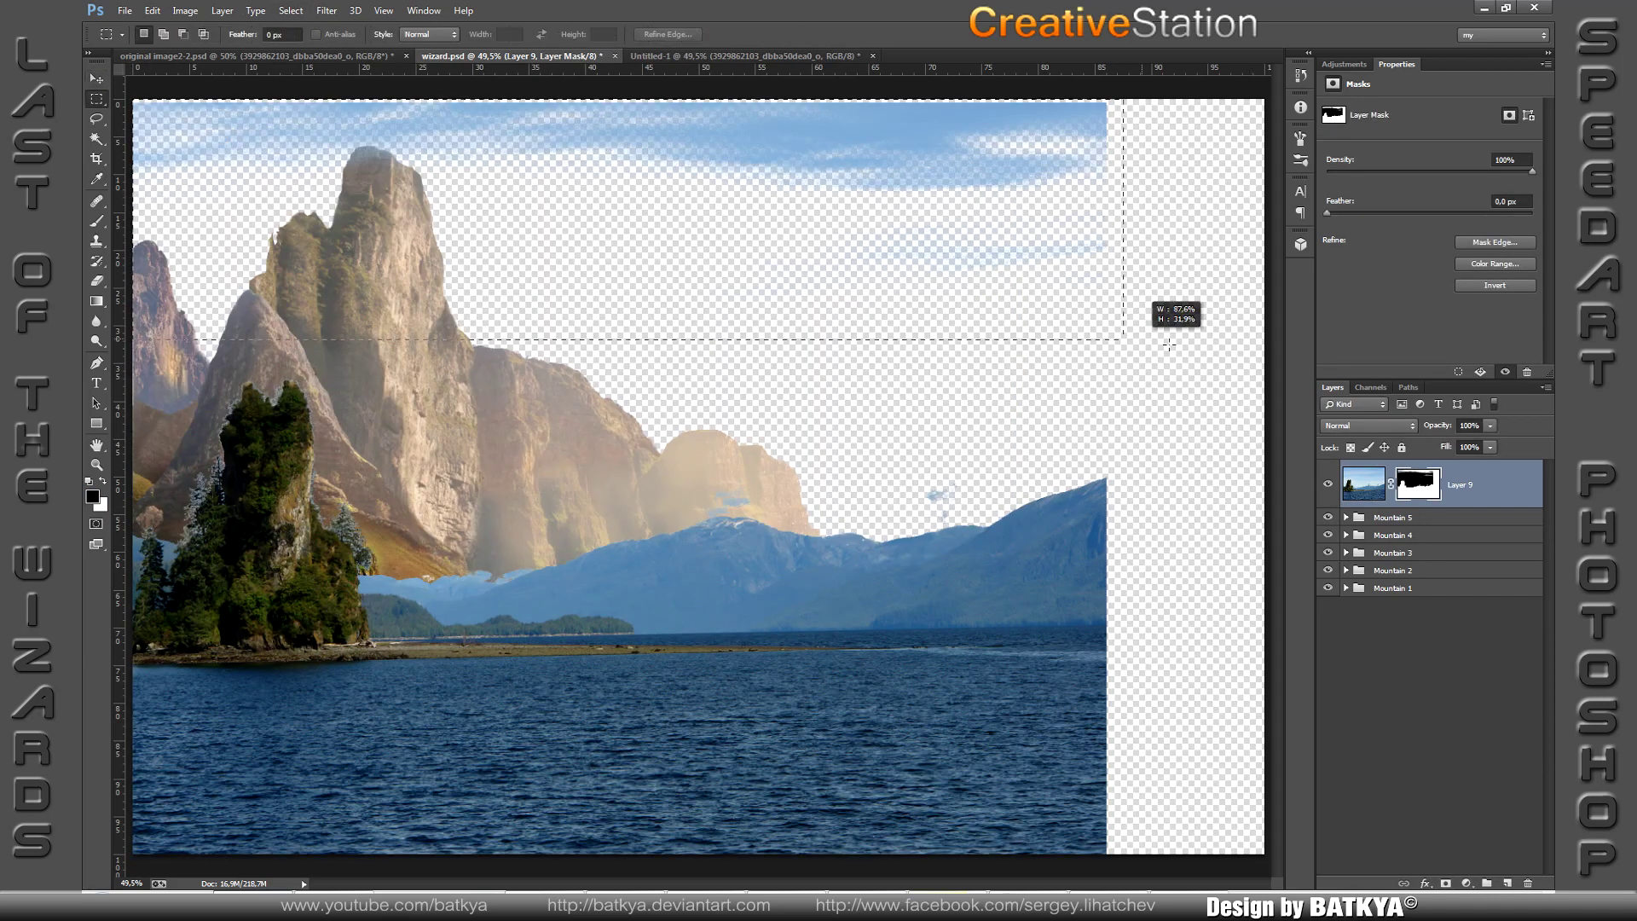
Step: Mask out the lake photo's sky, blue mountains and distant hills, keeping the dark shore water
key("alt+BackSpace")
key("ctrl+d")
key("b")
left_click_drag(401, 545, 921, 519)
mouse_move(1100, 597)
left_mouse_down()
mouse_move(509, 620)
mouse_move(575, 651)
left_mouse_up()
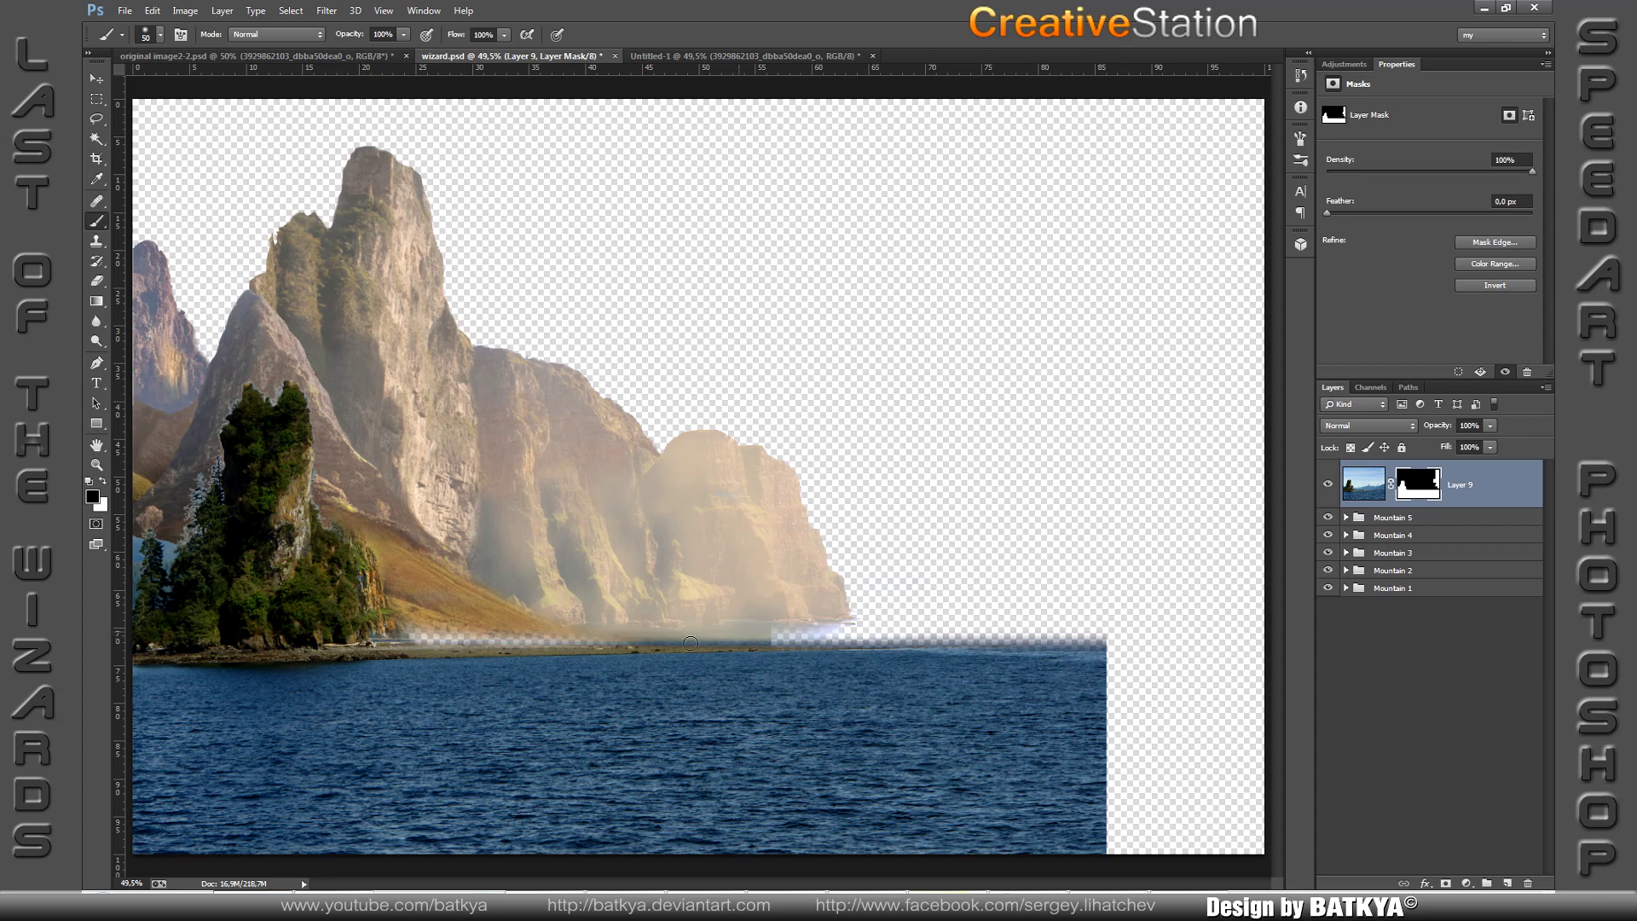
left_click_drag(691, 643, 814, 644)
scroll(443, 685, "up", 3)
left_click_drag(597, 602, 909, 587)
Step: Refine the lake mask's edges around the island's trees
key("x")
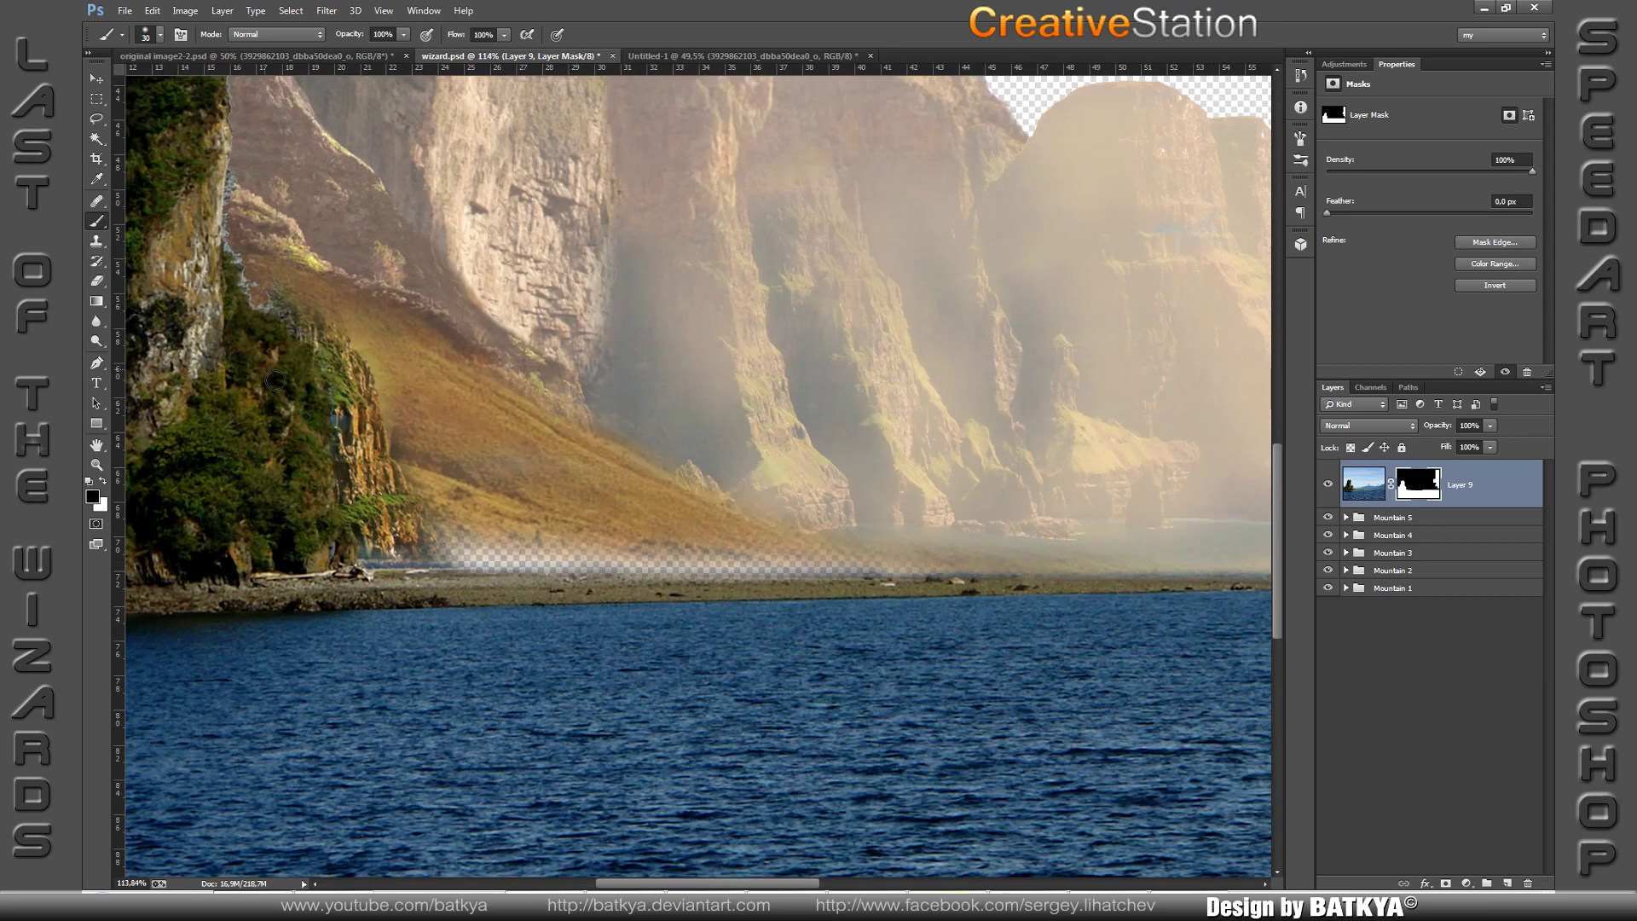
key("bracketright")
scroll(383, 443, "left", 5)
scroll(384, 444, "up", 1)
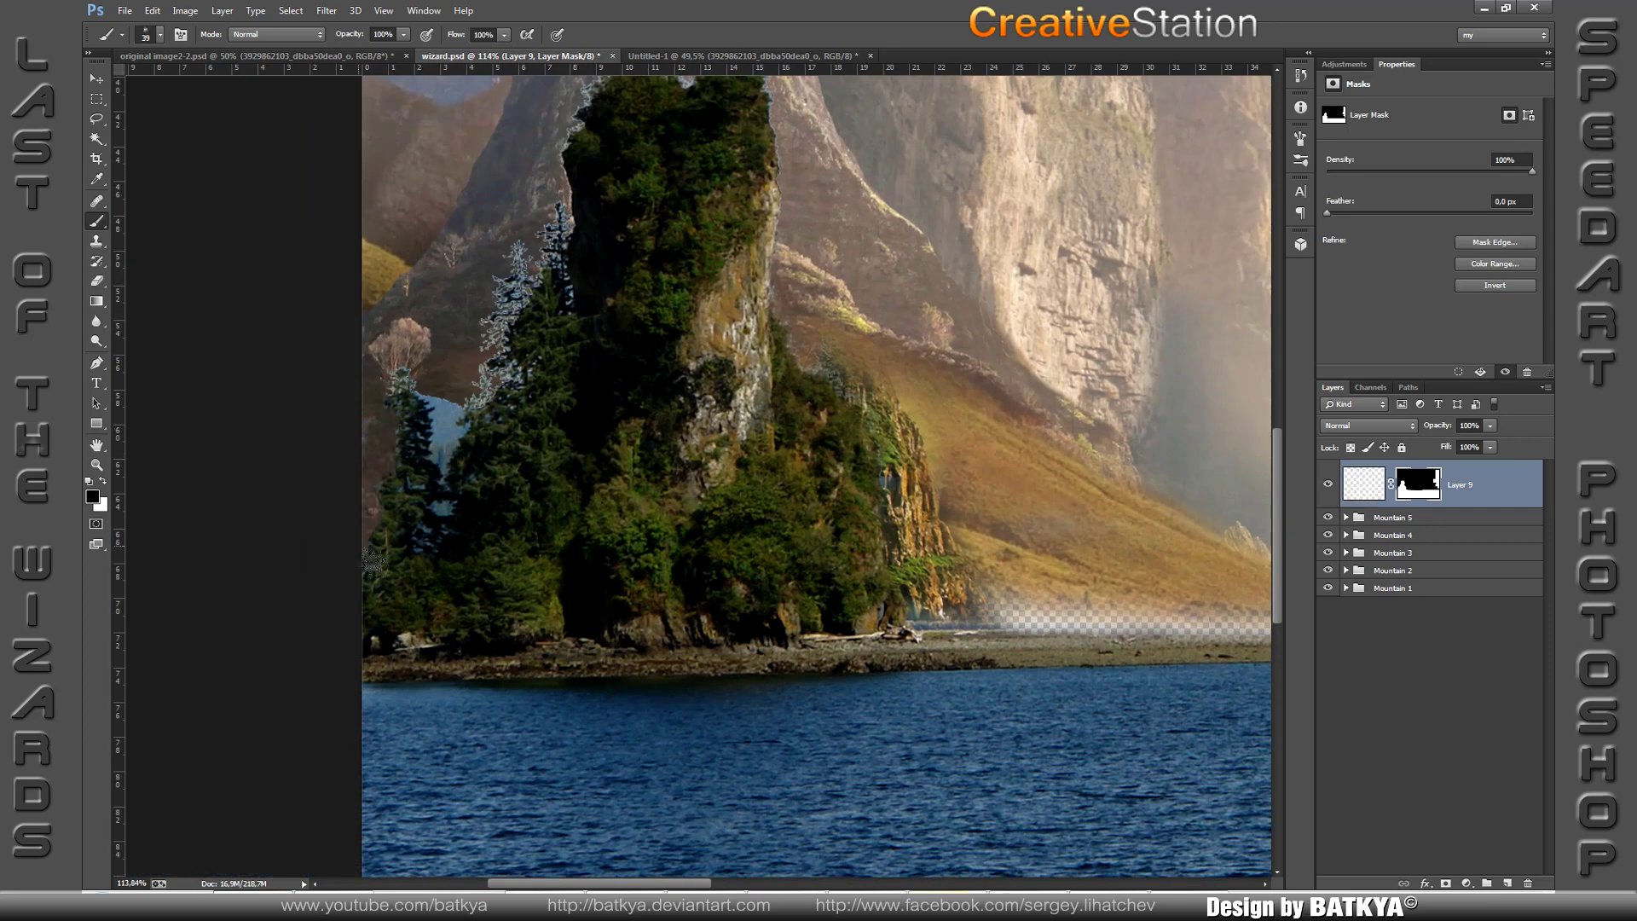
left_click(1495, 242)
left_click_drag(512, 358, 572, 85)
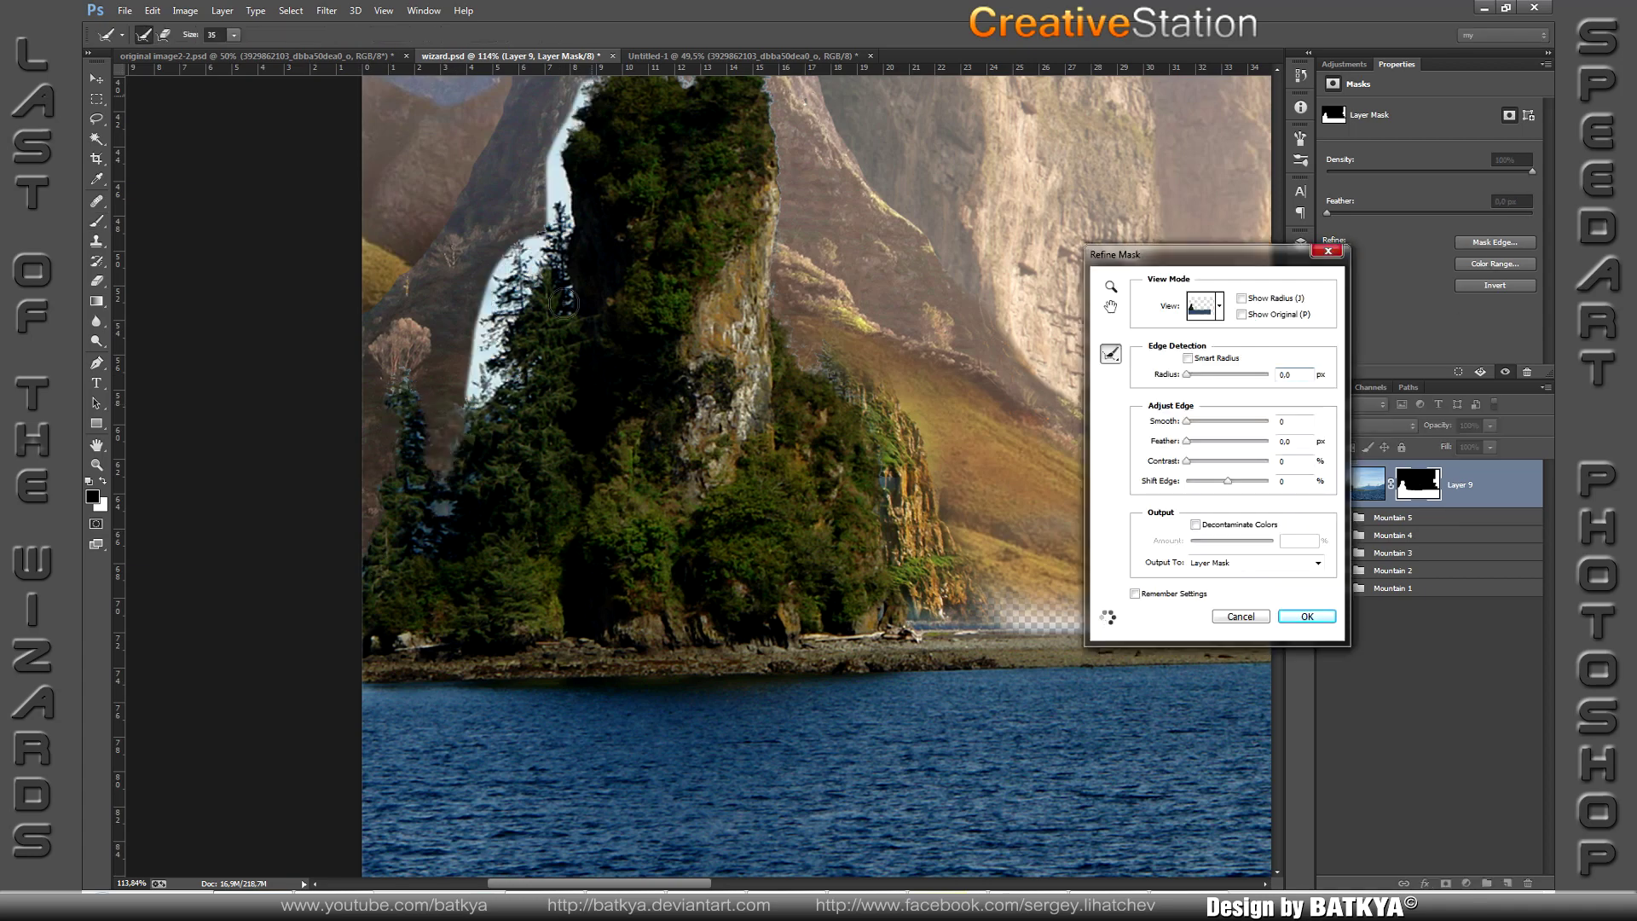
scroll(725, 292, "up", 2)
key("Return")
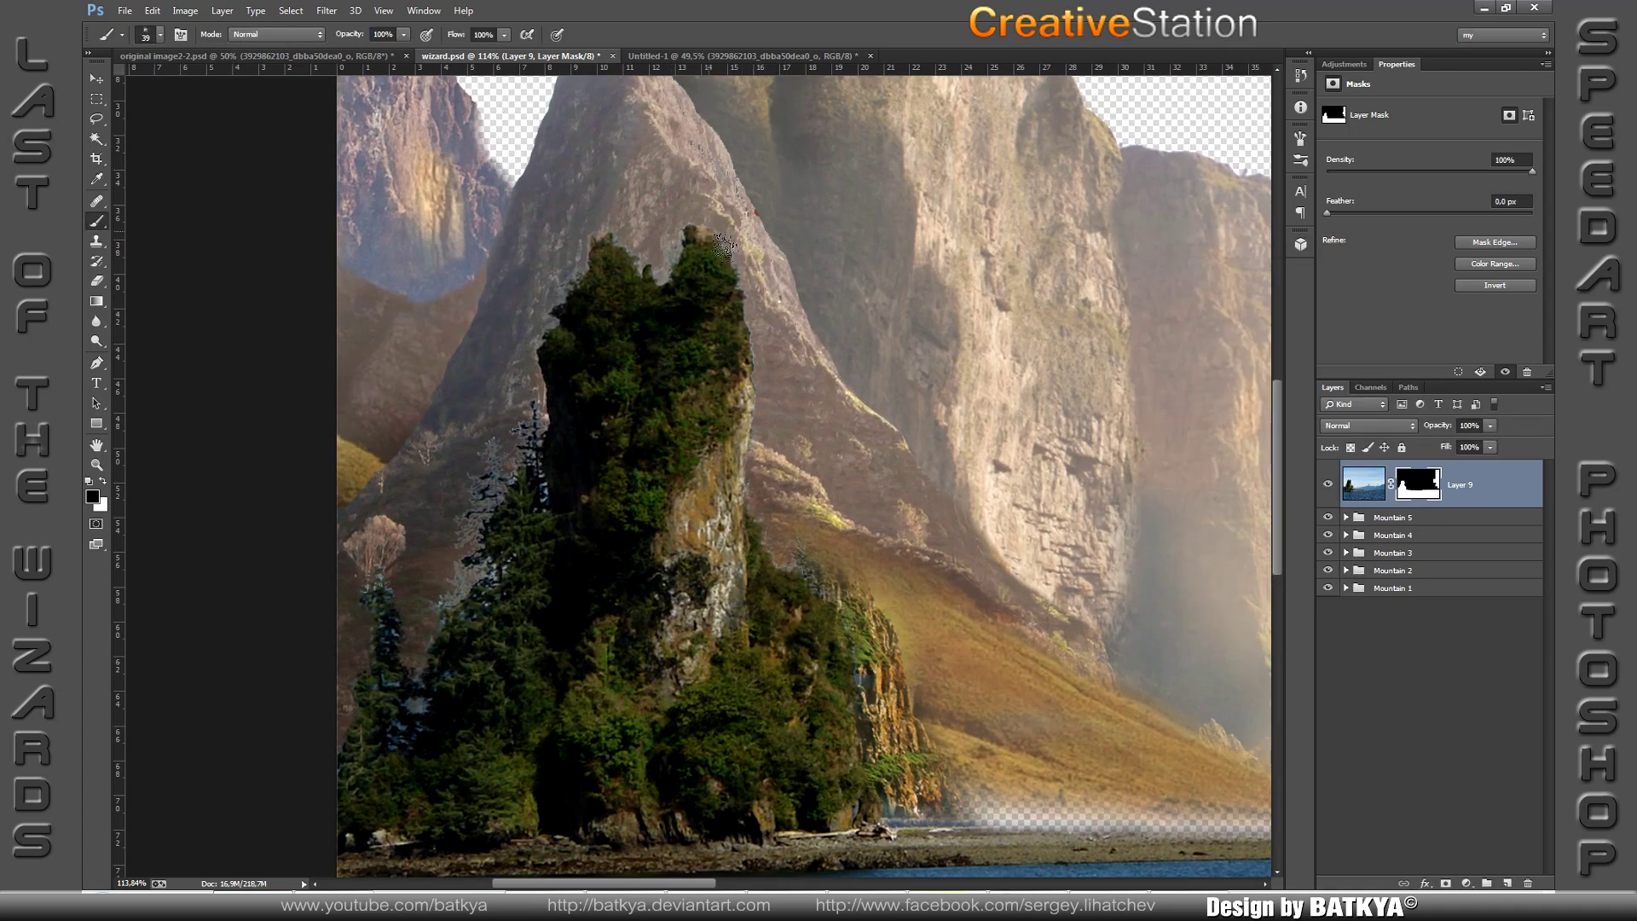
Step: Give the Brightness/Contrast a black mask at 100% density and paint in darker trees on the island's left
left_click(1418, 493)
key("ctrl+i")
scroll(711, 427, "up", 1)
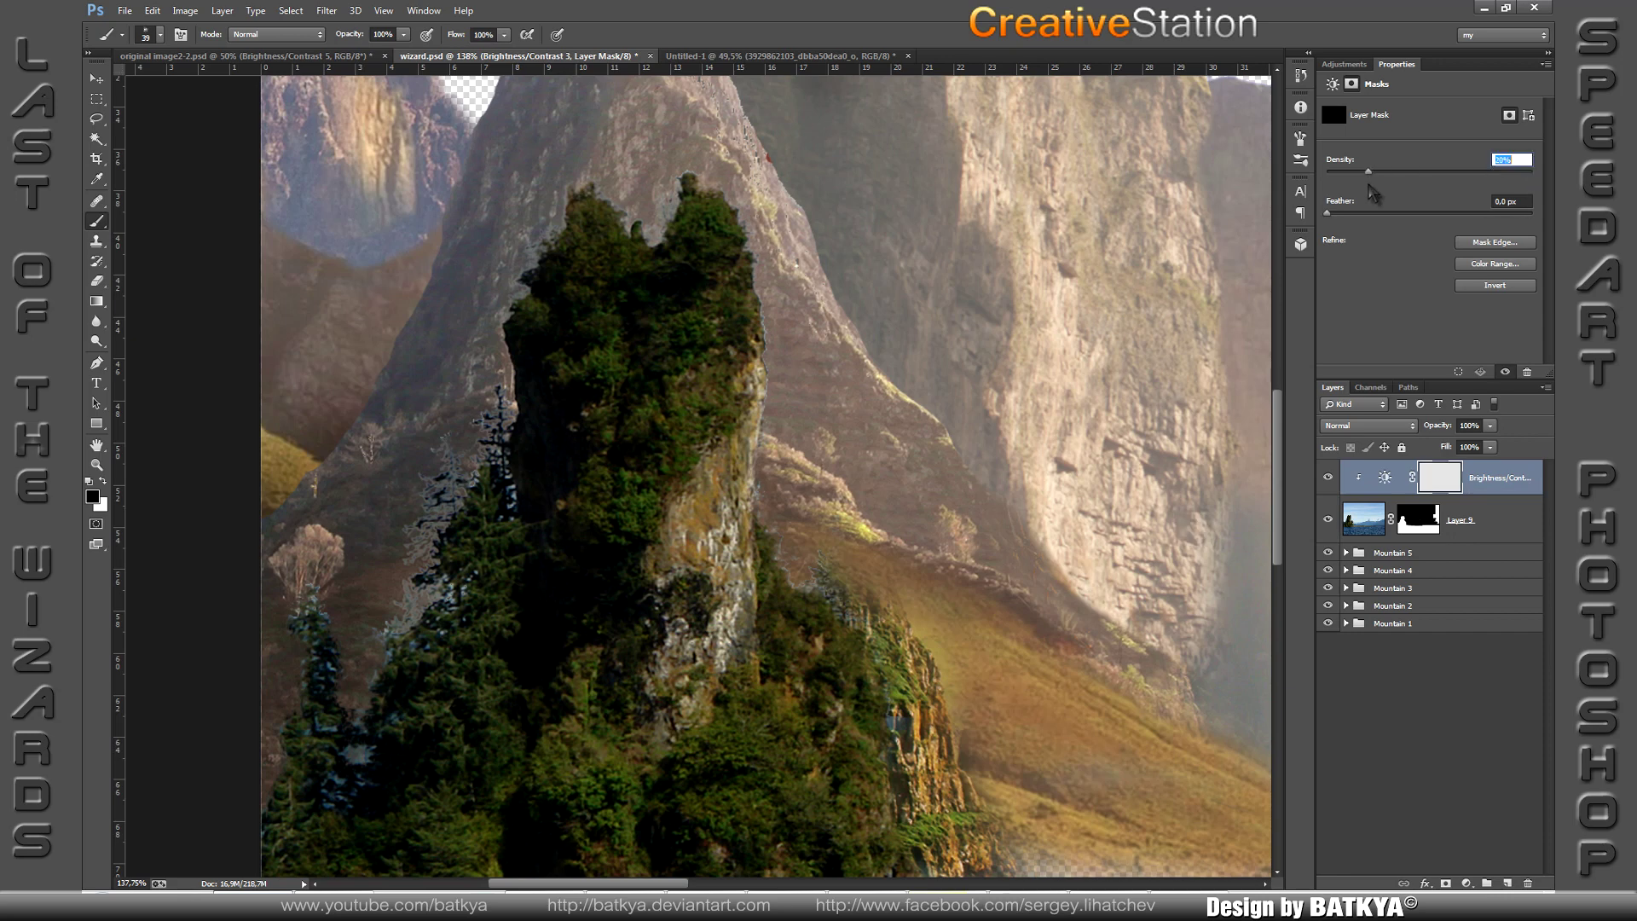
type("100")
key("Return")
scroll(599, 487, "down", 1)
key("3")
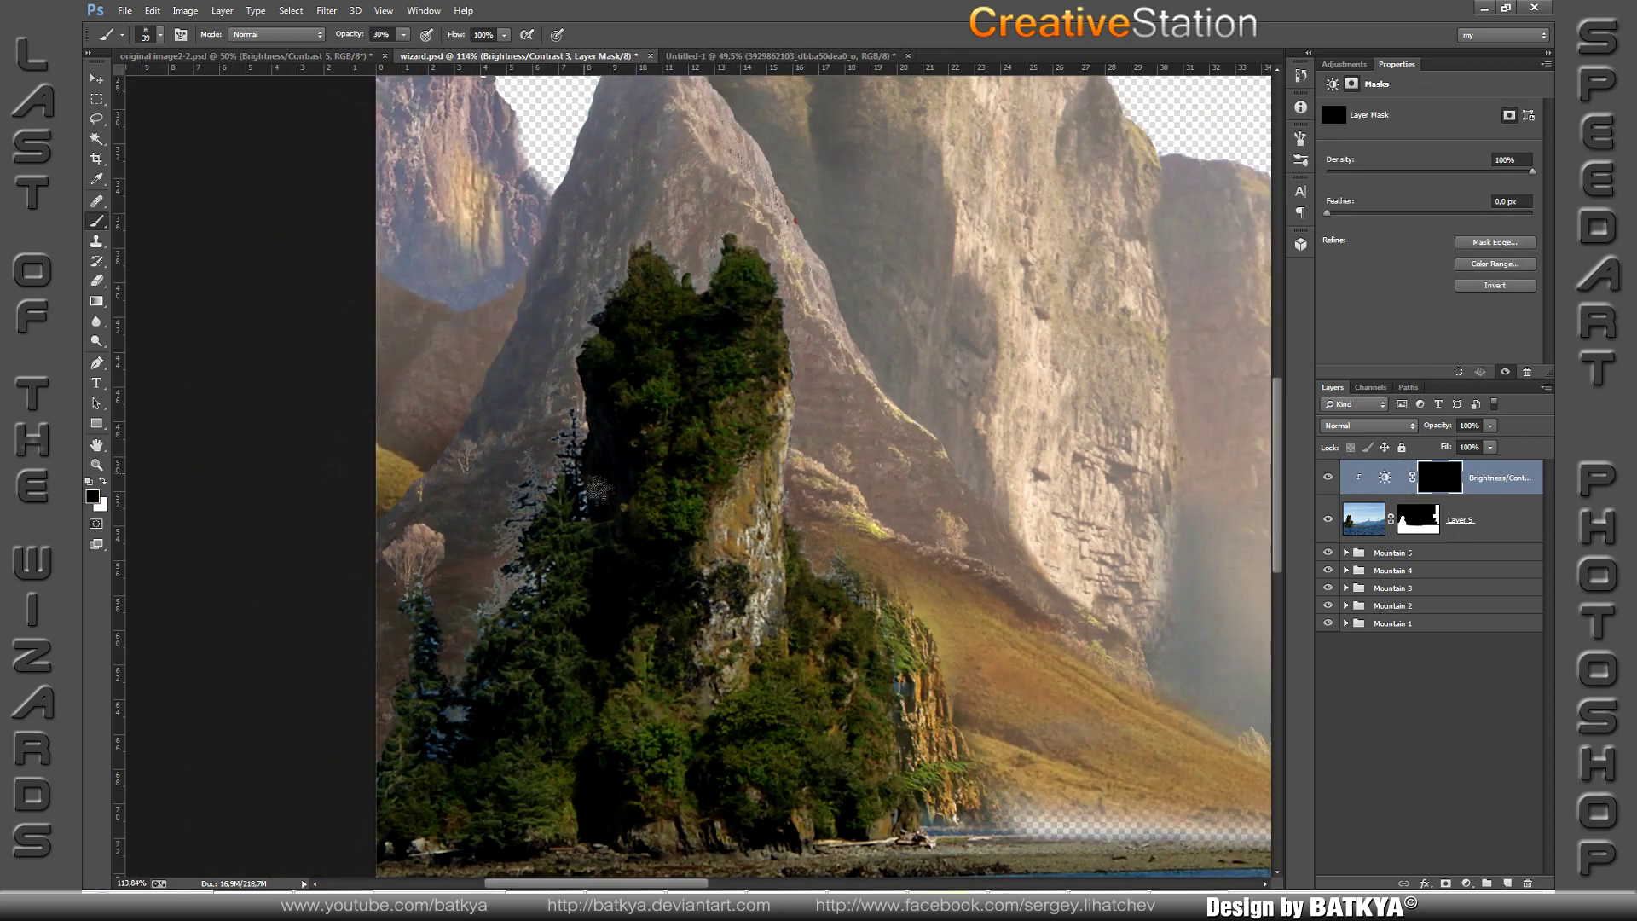
key("x")
key("0")
left_click_drag(598, 487, 556, 830)
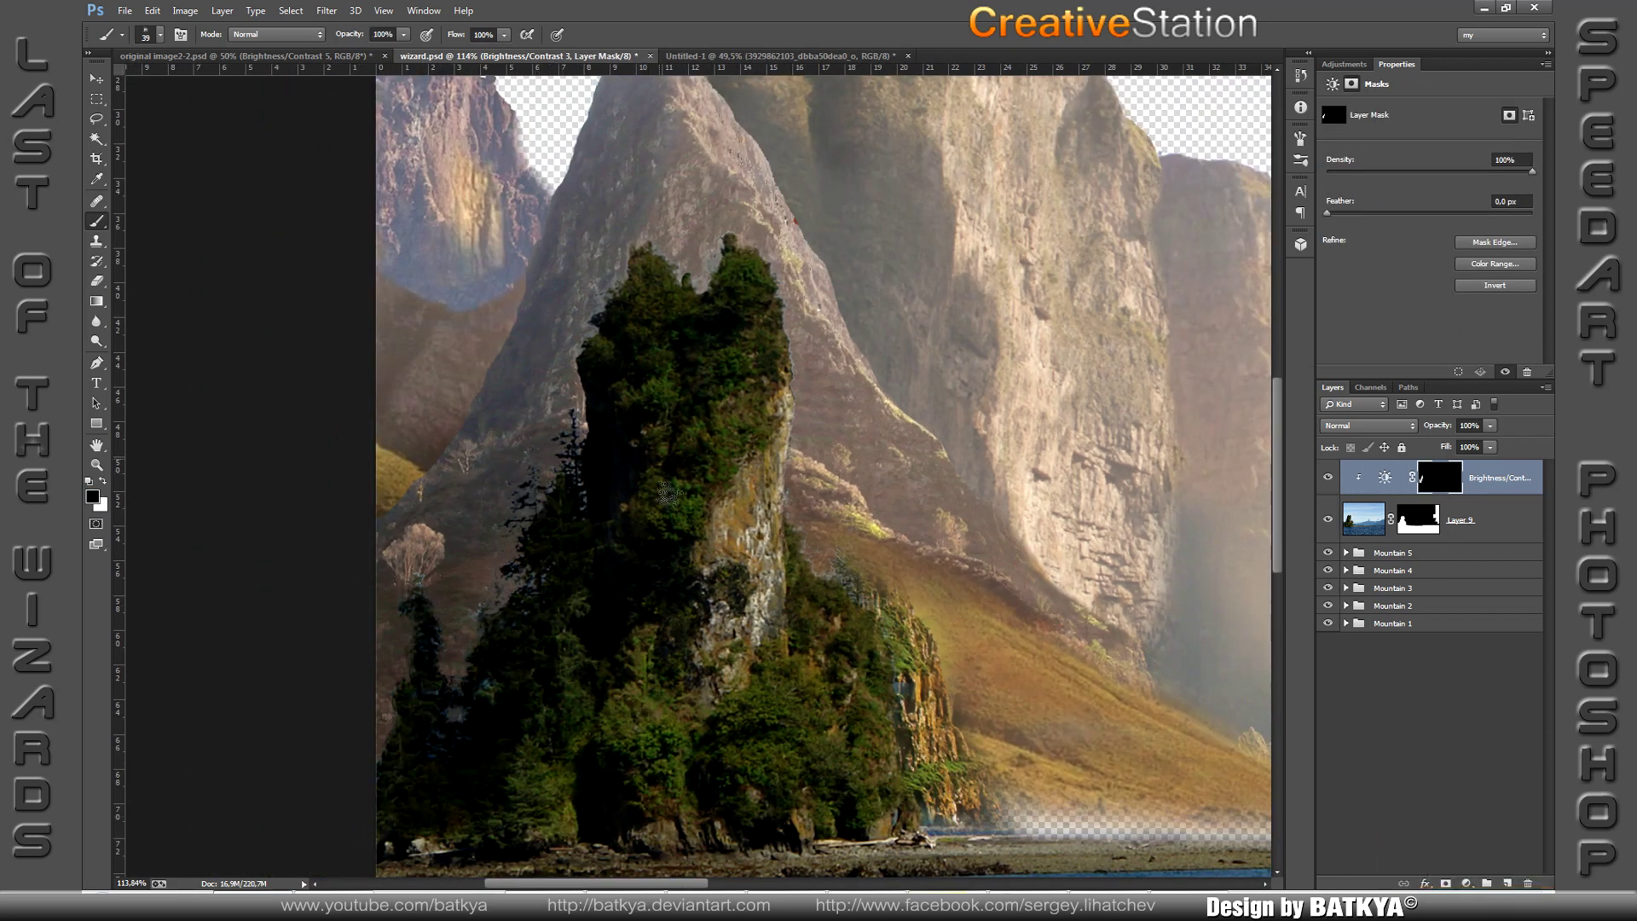
key("alt+bracketleft")
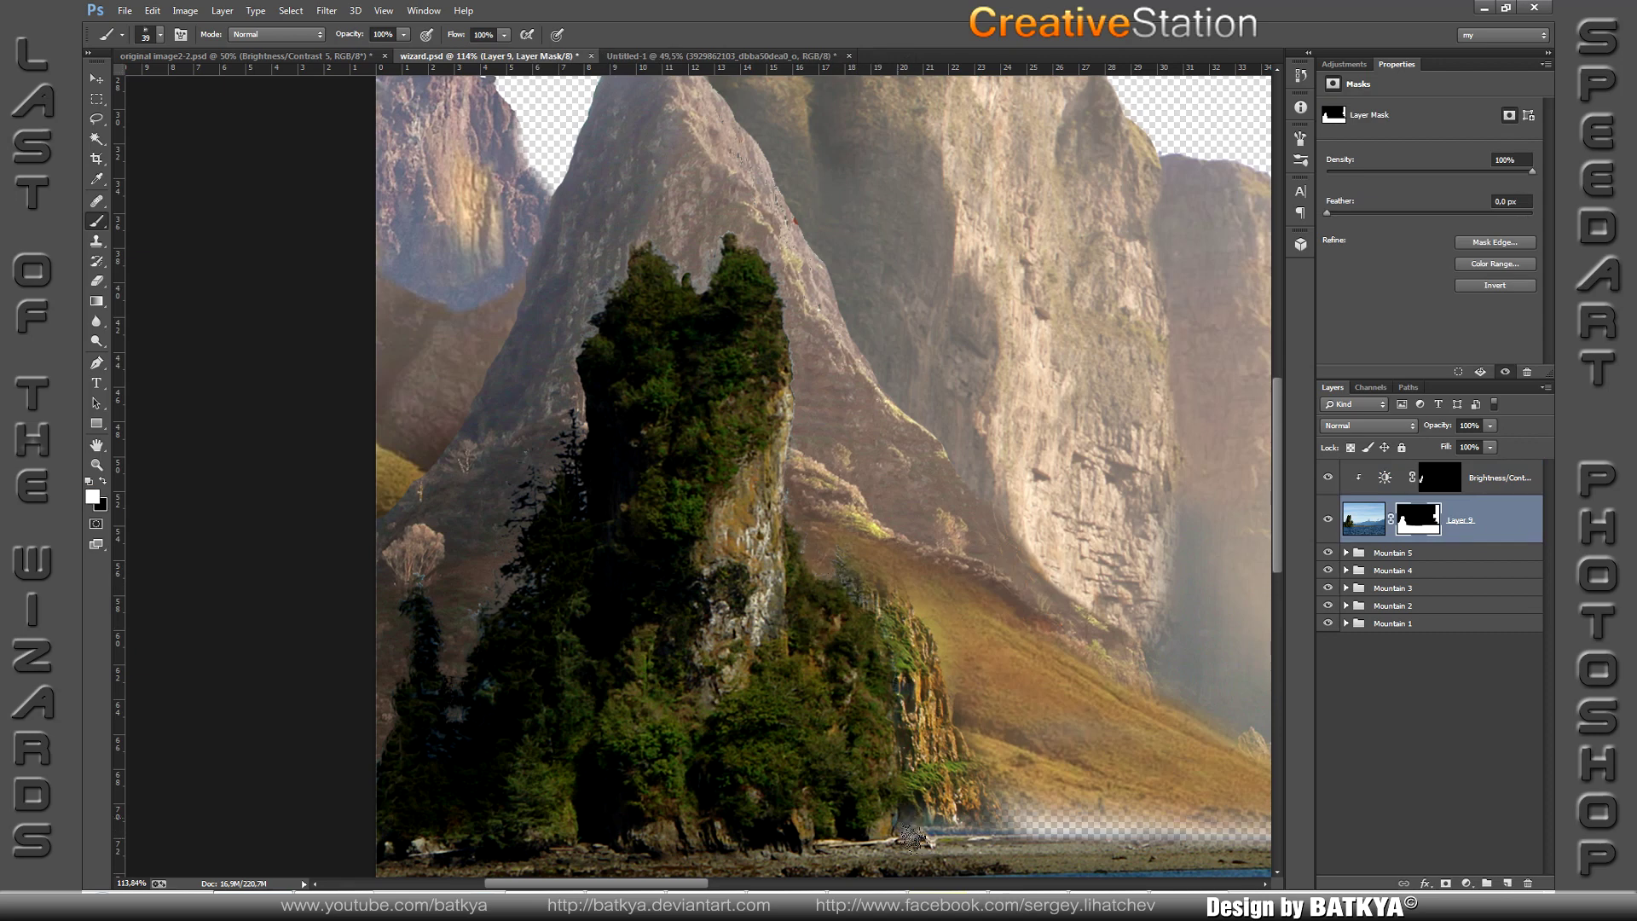
key("alt+bracketright")
Step: Add a beige-filled clipped layer and select the masks inside the Mountain 5 and Mountain 2 groups
key("ctrl+shift+alt+n")
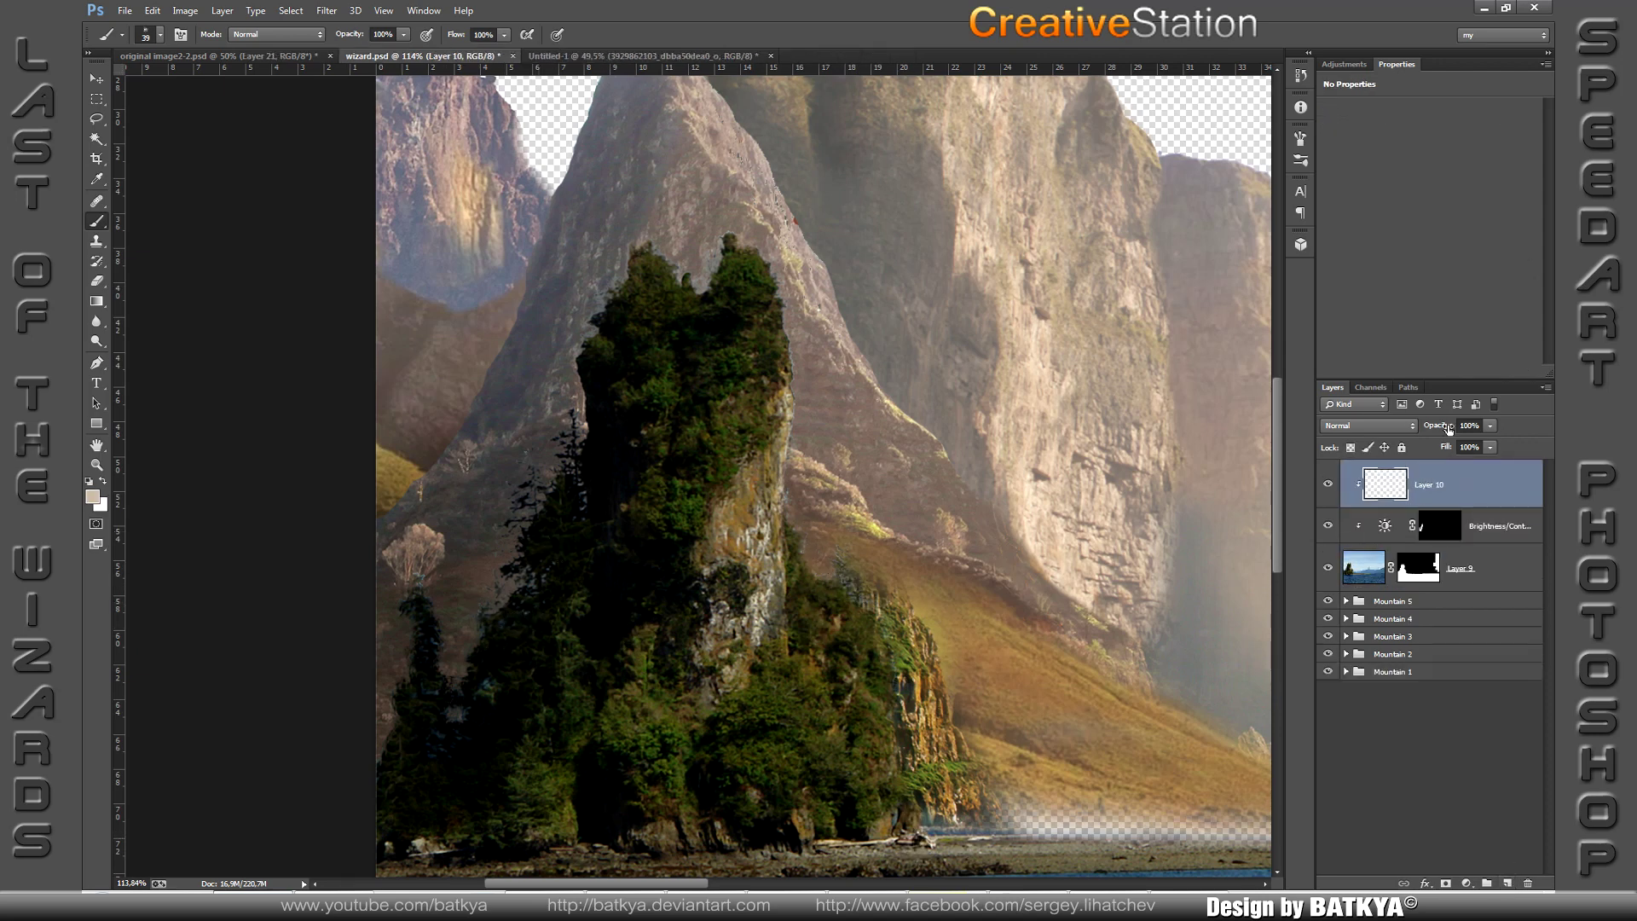
key("alt+BackSpace")
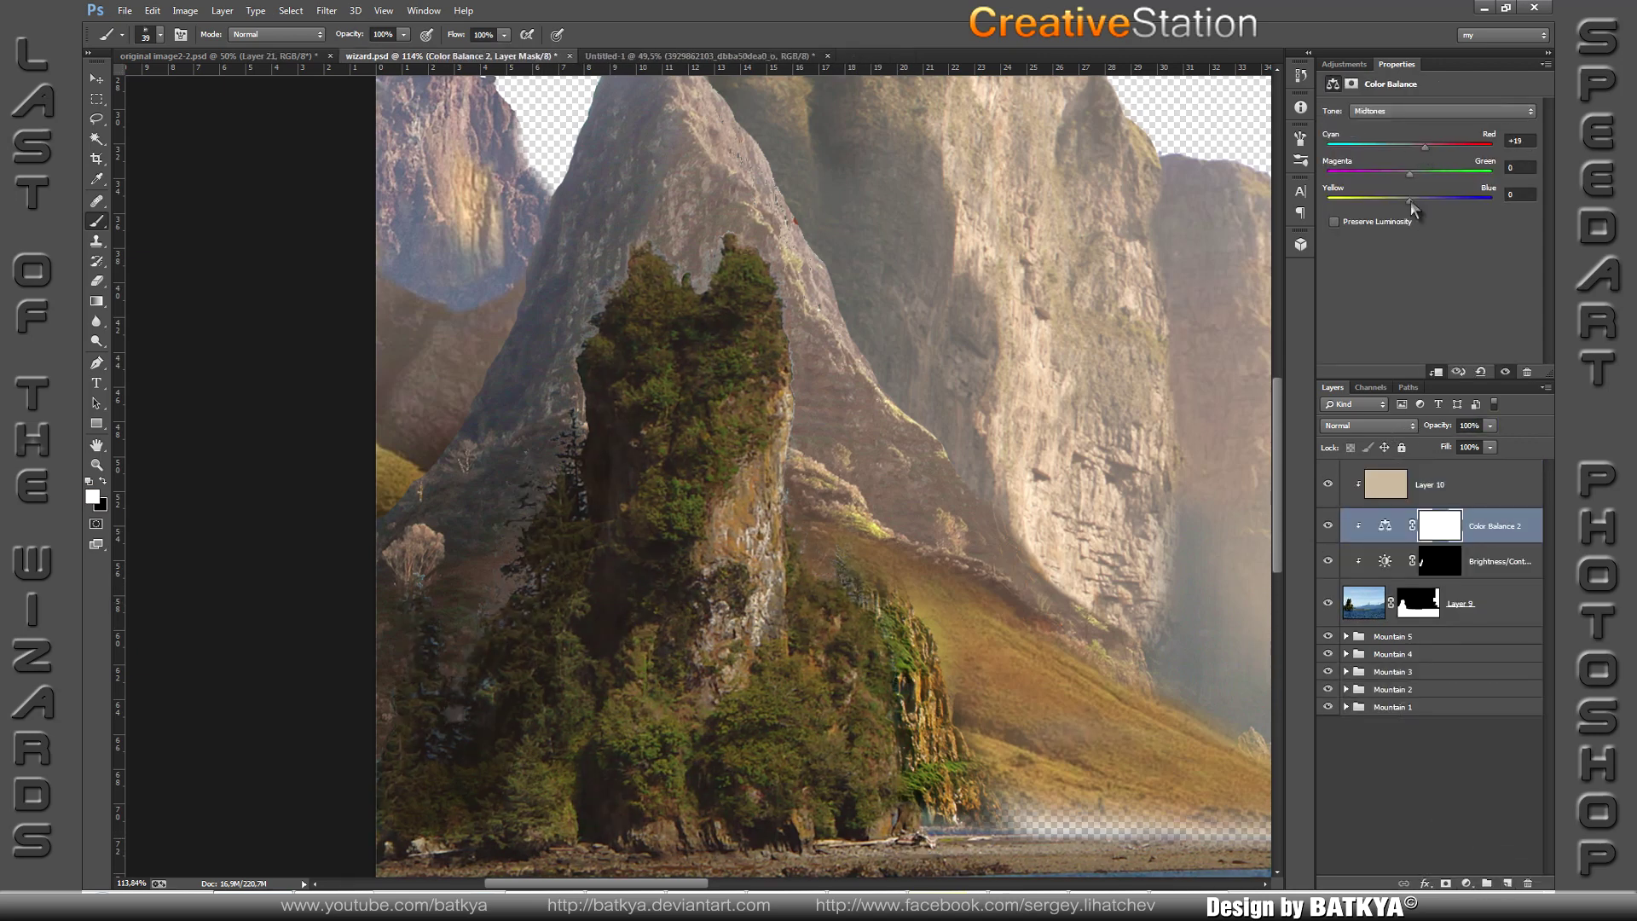
left_click(1347, 636)
left_click(1429, 823)
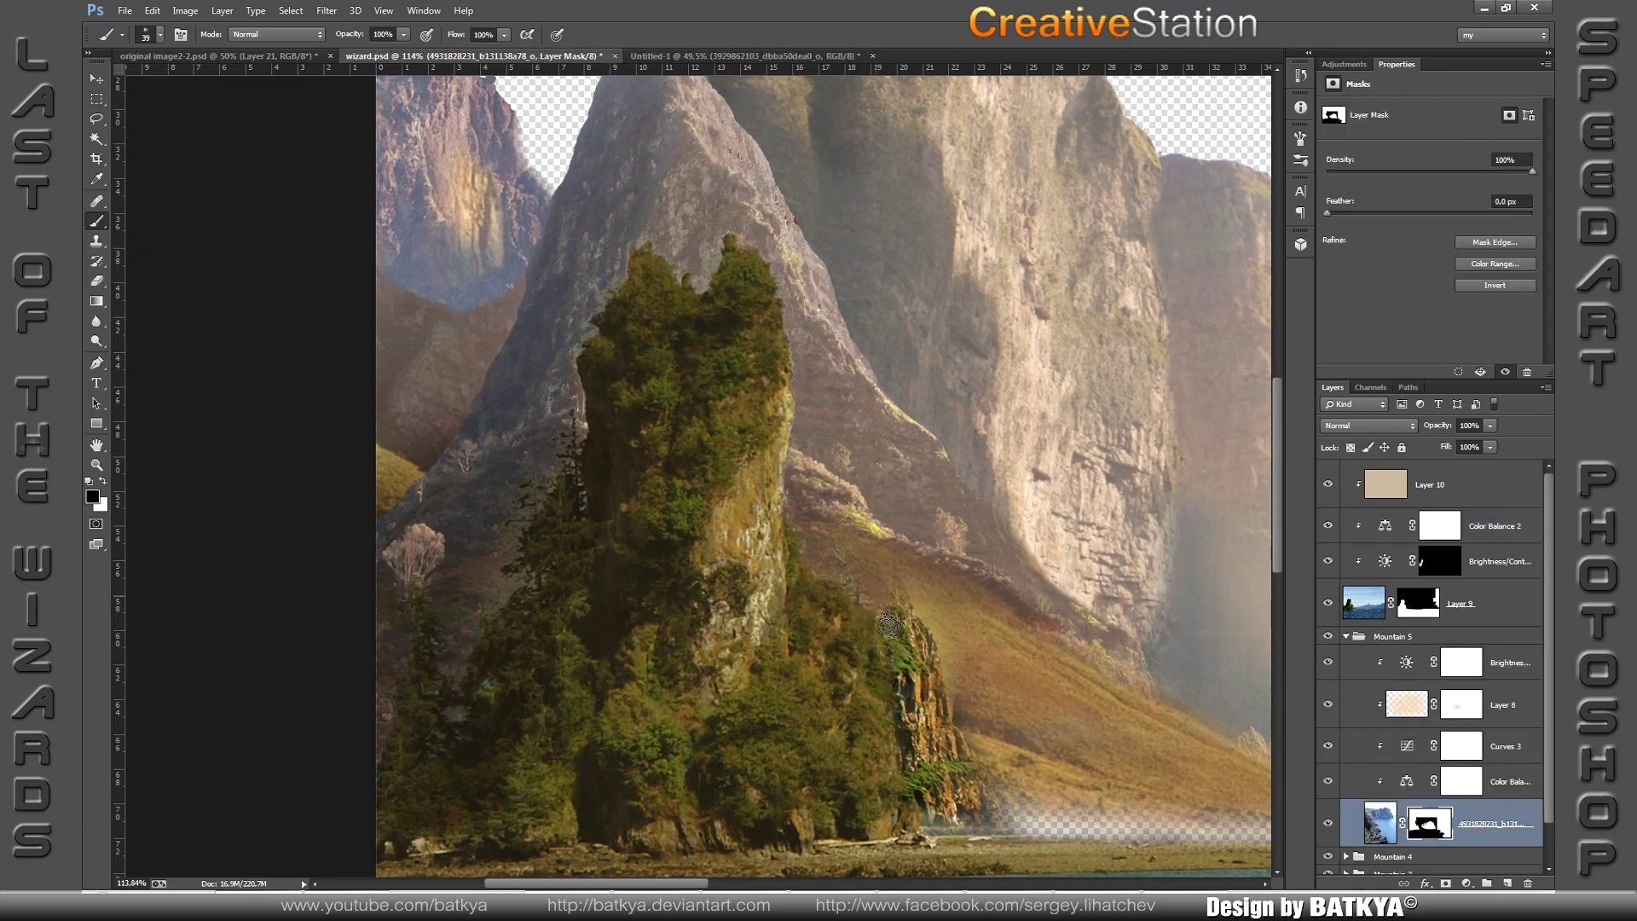
scroll(1432, 725, "down", 5)
left_click(1347, 680)
left_click(1438, 832)
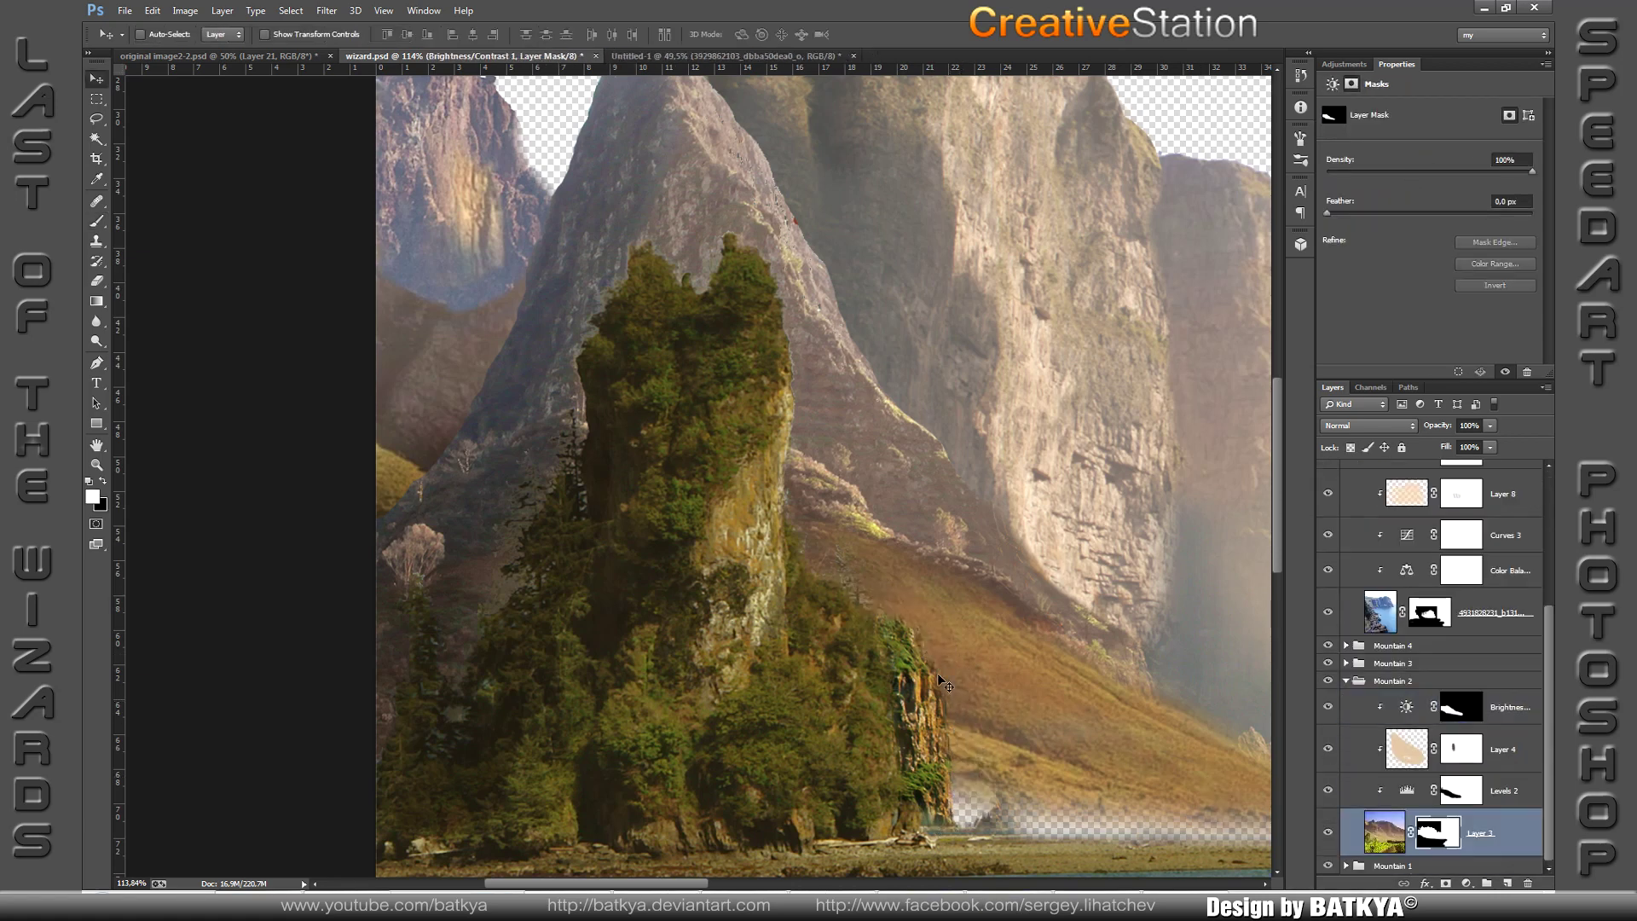
Step: Lasso the area along the slope and the hazy cliffs, ready to paint the mask white
left_click_drag(1042, 752, 712, 620)
right_click(855, 516)
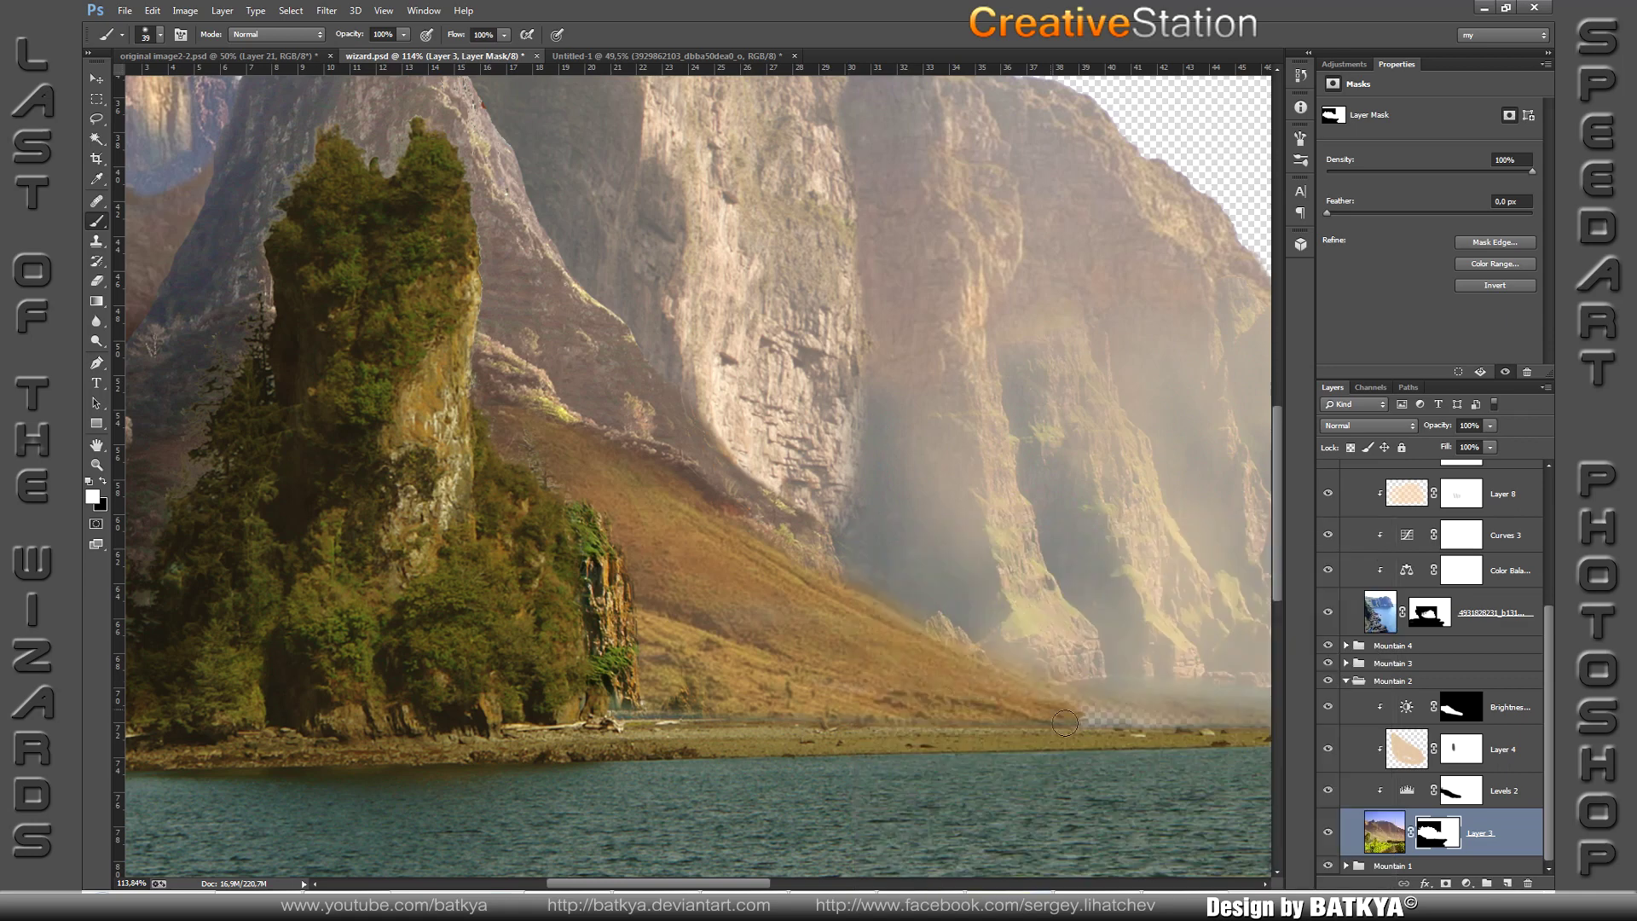
left_click_drag(1106, 727, 876, 658)
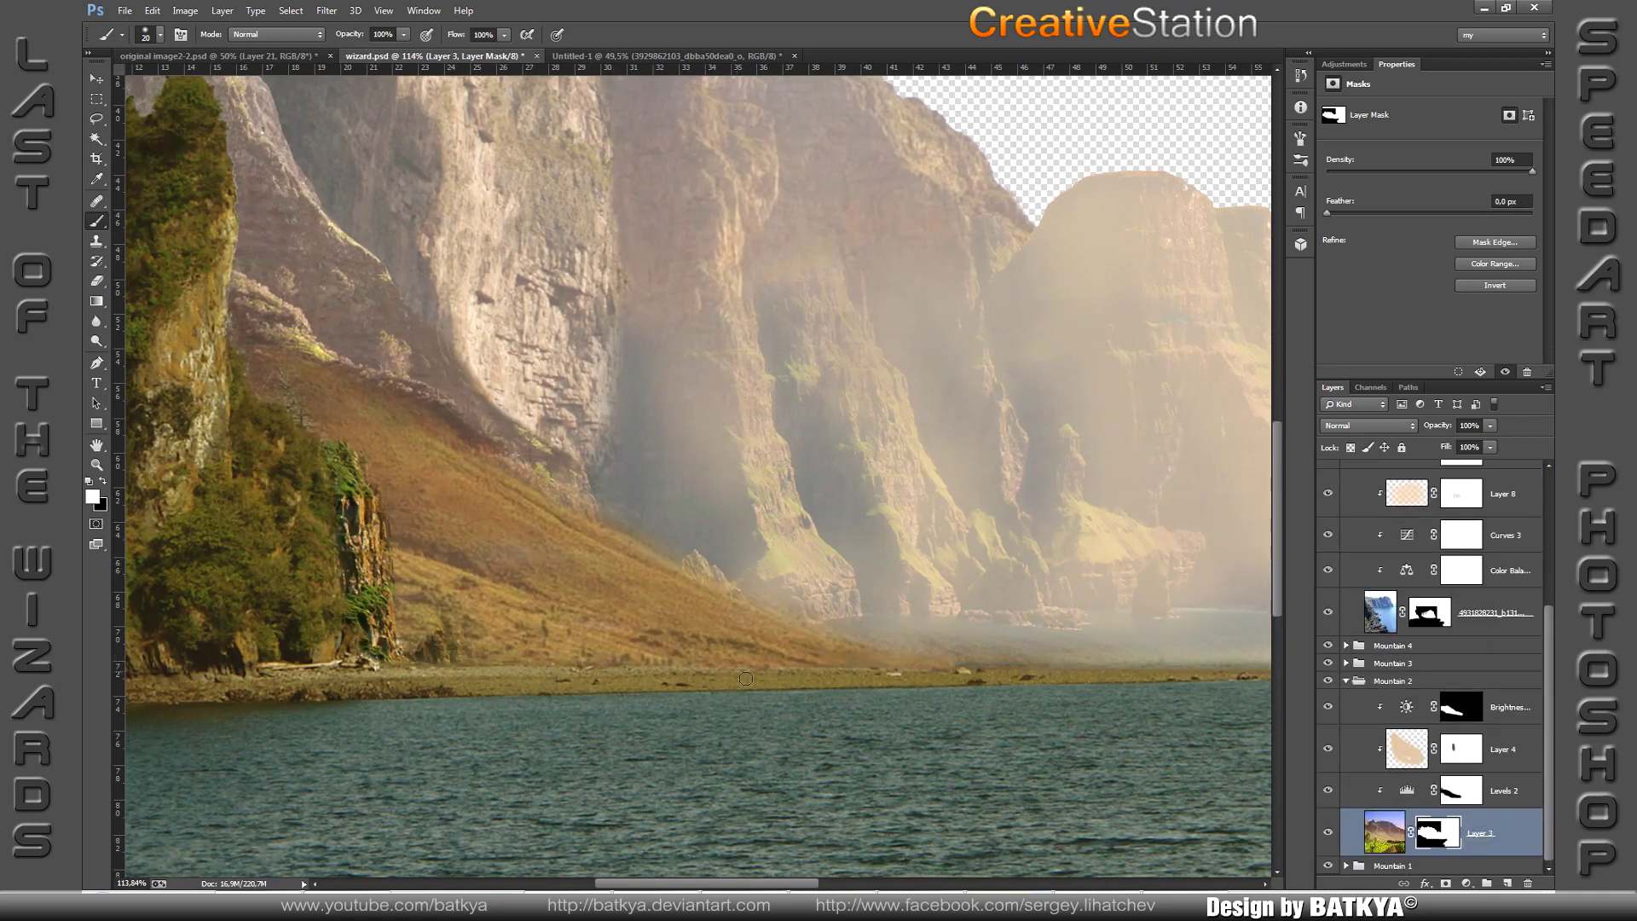
key("l")
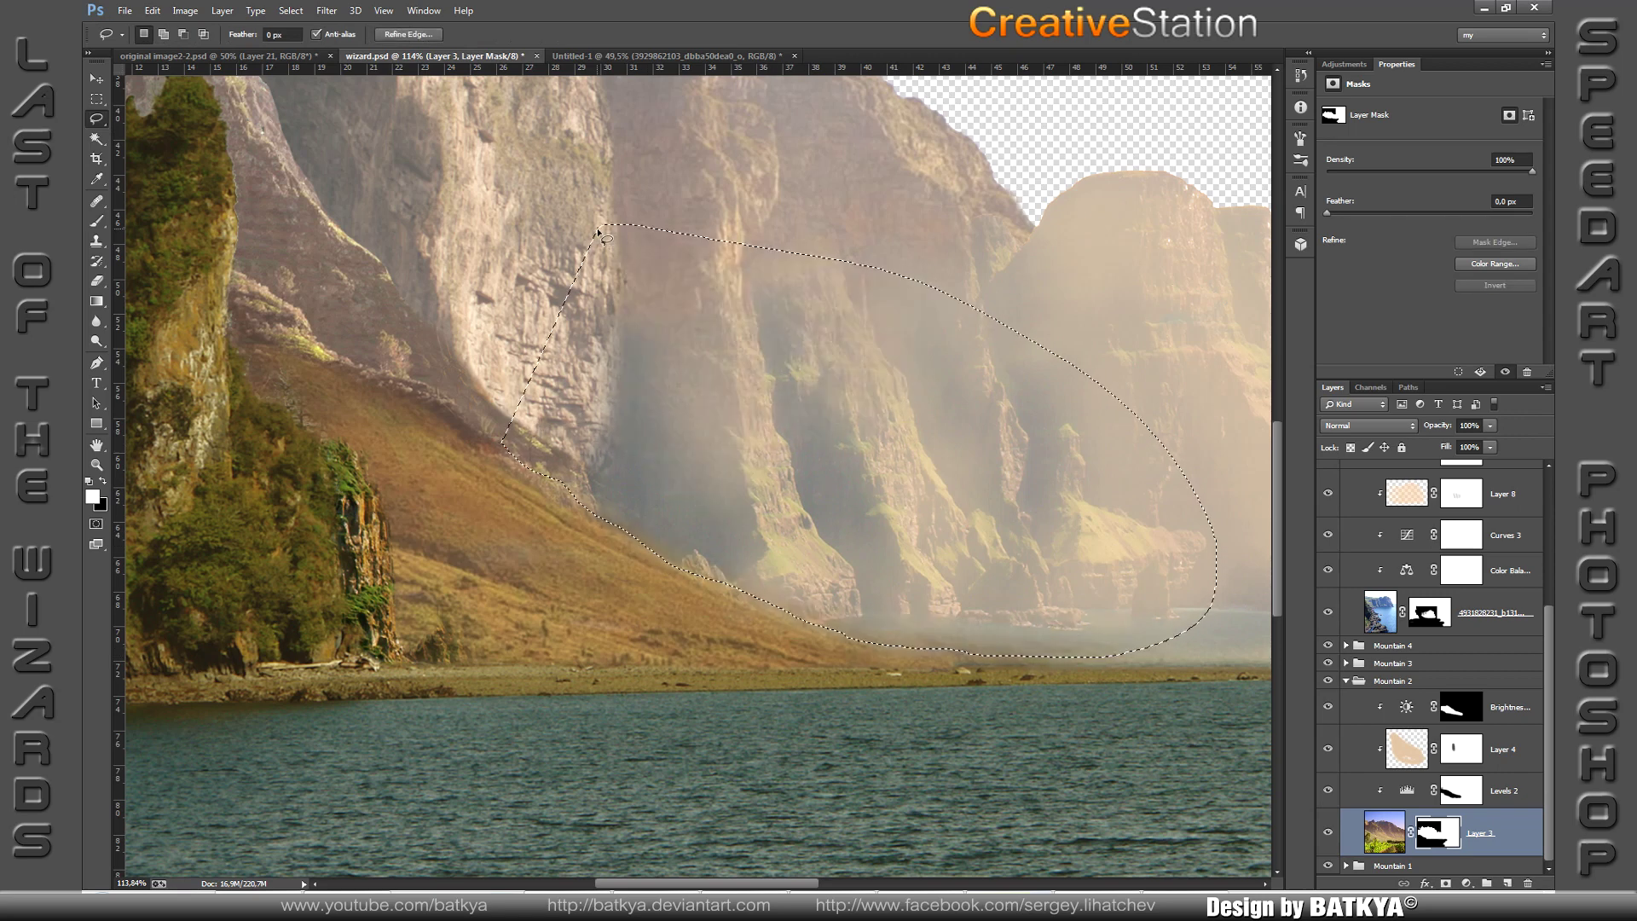
key("b")
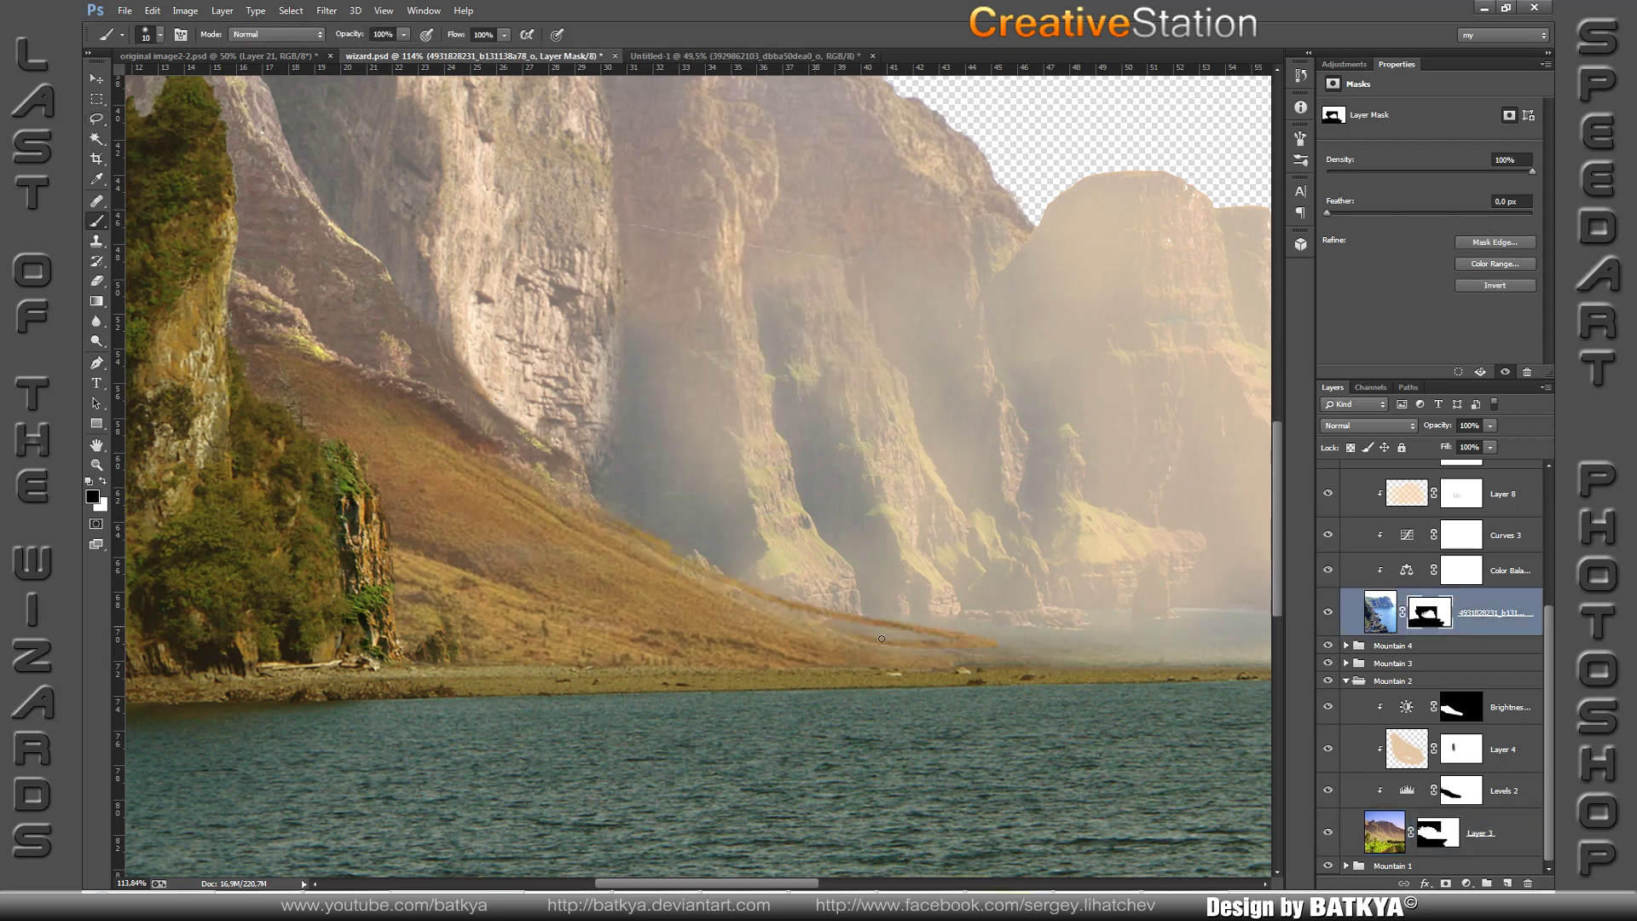
key("l")
left_click_drag(587, 482, 748, 573)
left_click_drag(1066, 678, 1057, 675)
key("b")
key("x")
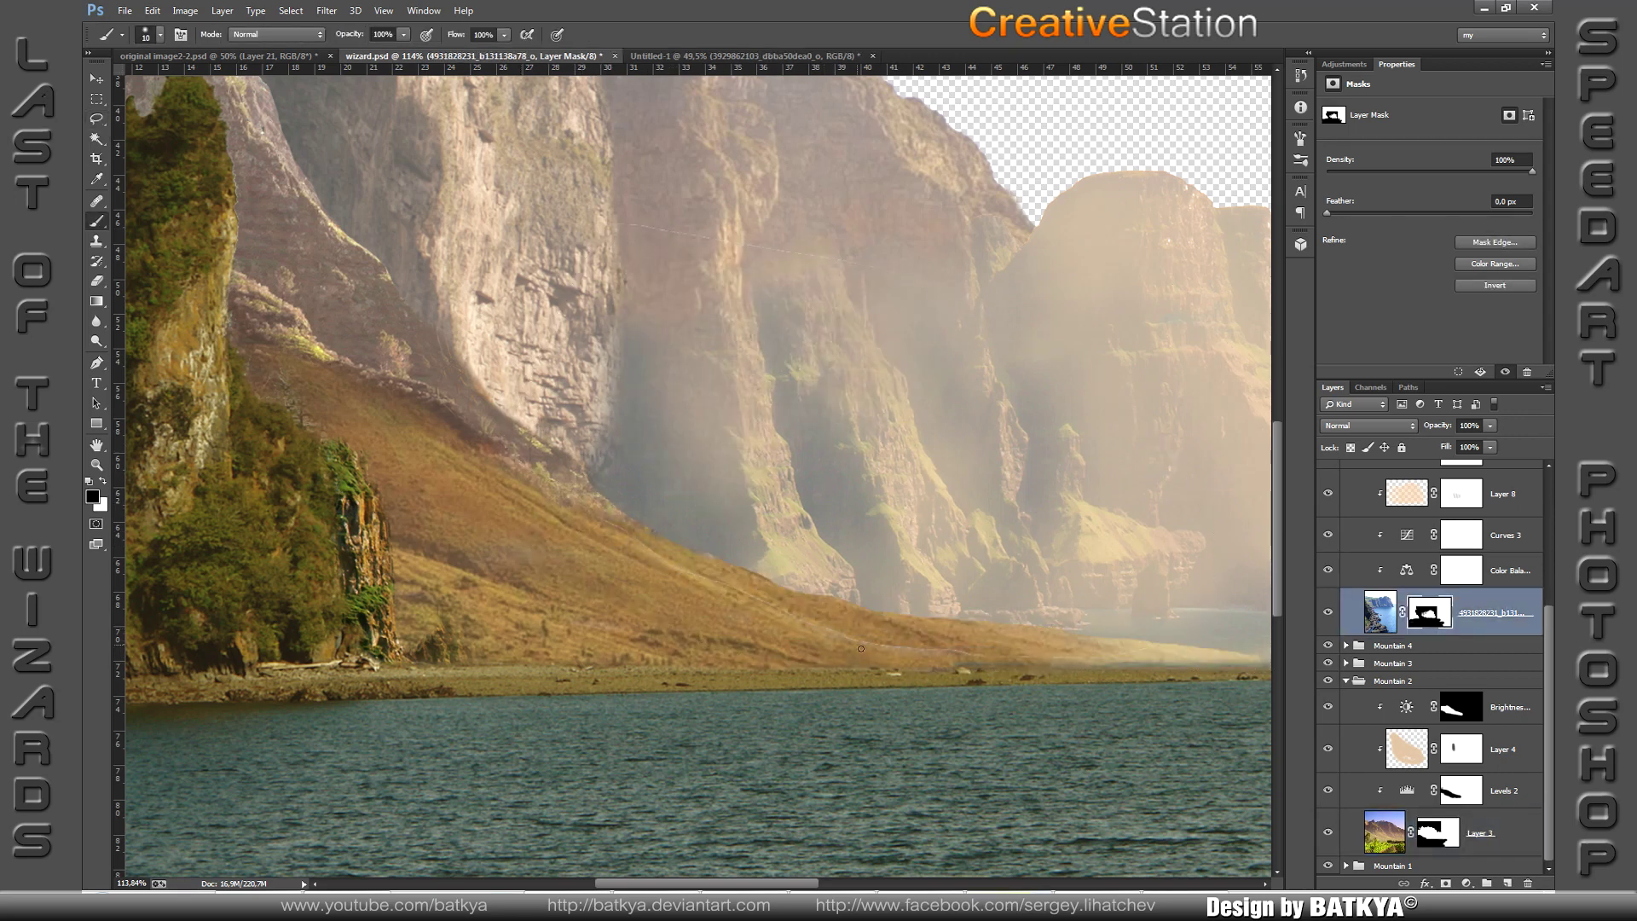
Step: Retouch the Mountain 3, Mountain 4 and hazy cliffs masks, alternating black and white paint
left_click(1031, 671, "ctrl")
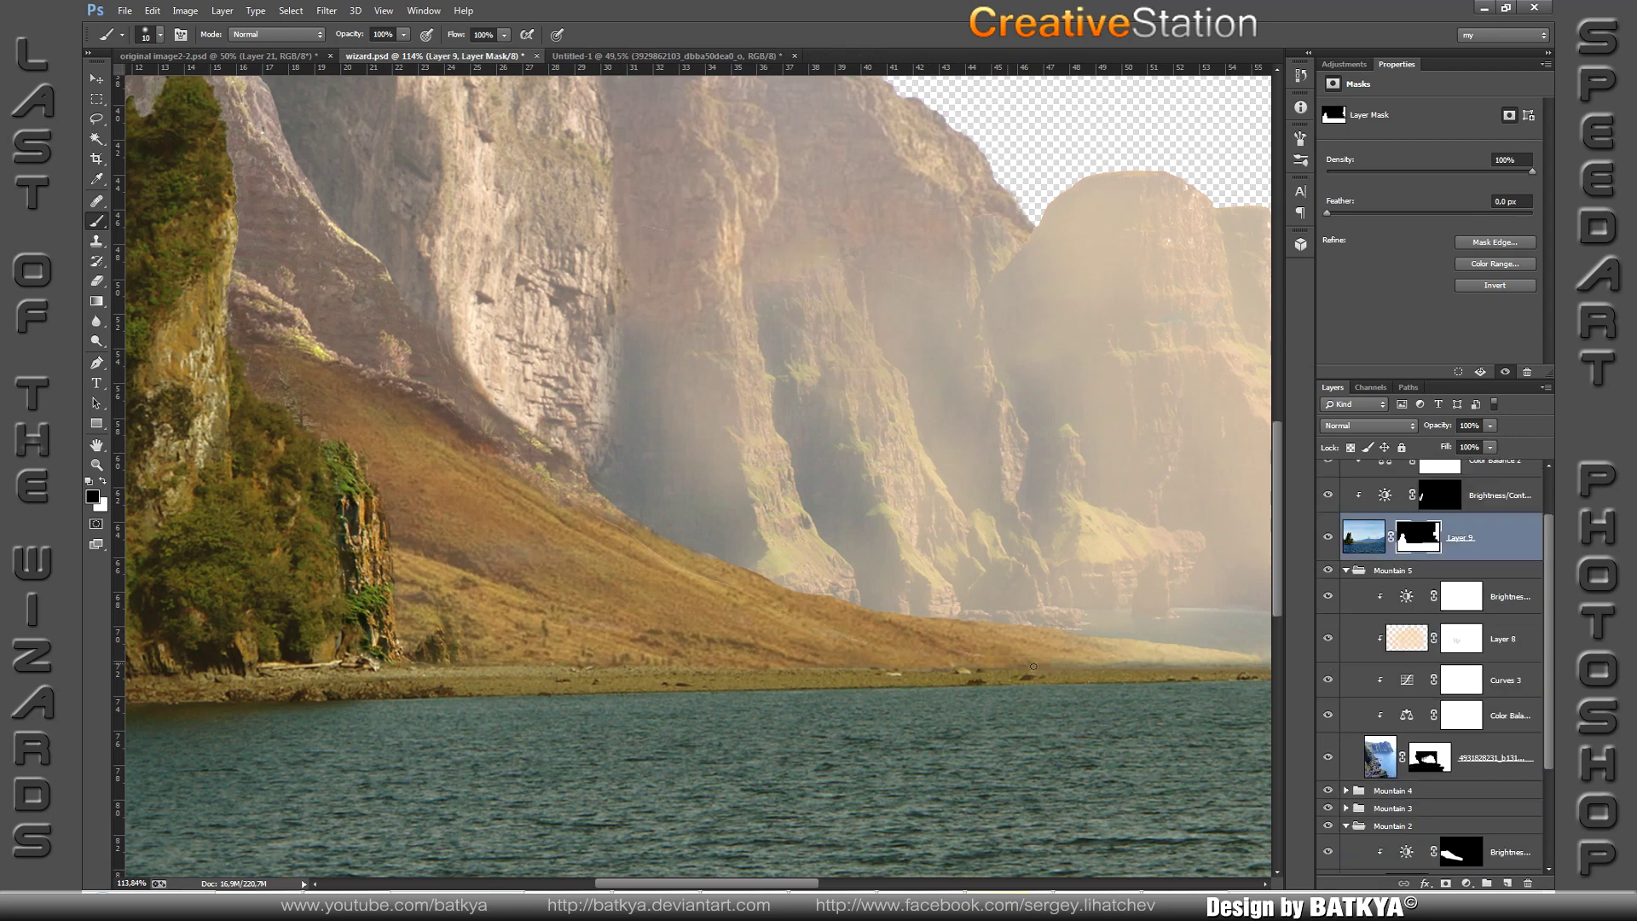
left_click(433, 334, "ctrl")
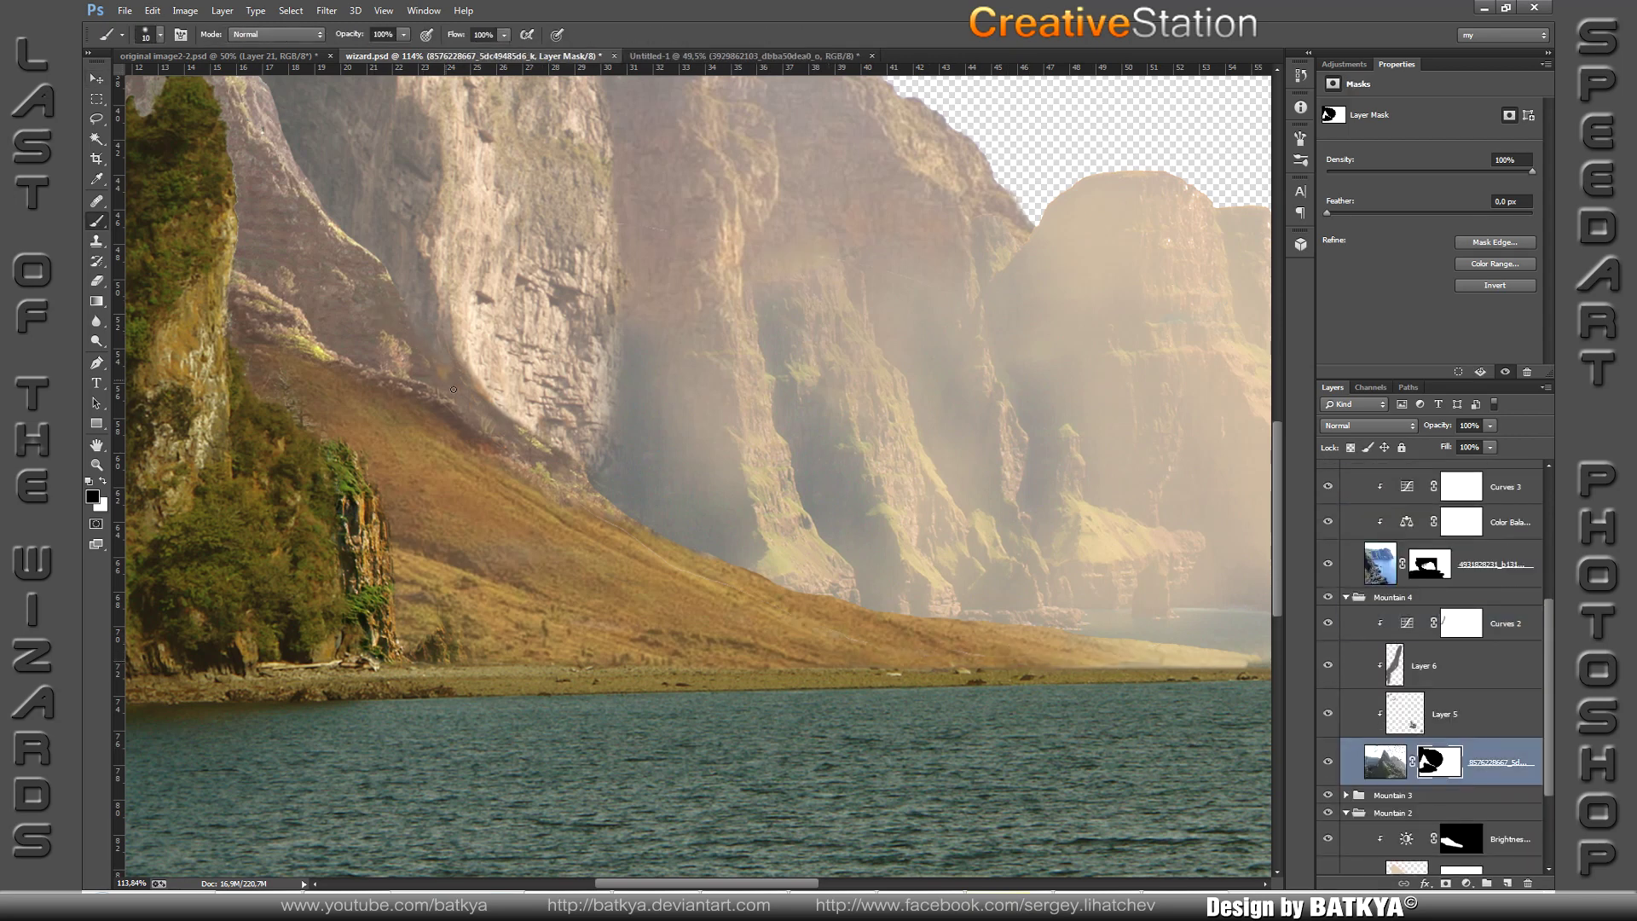
left_click(486, 426, "ctrl")
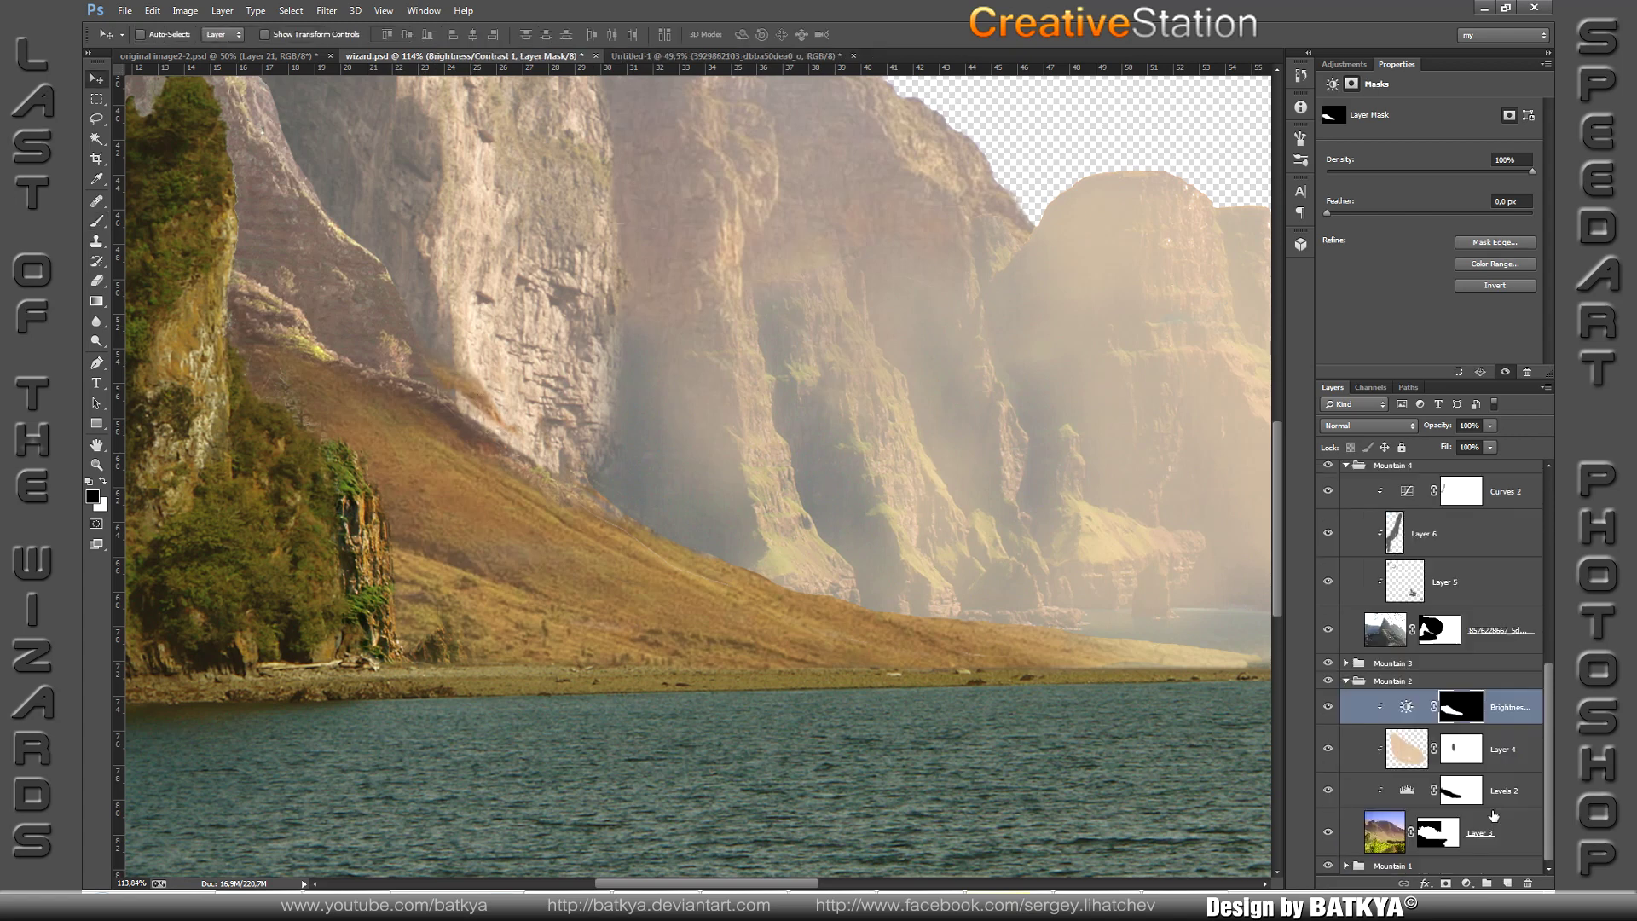
left_click(513, 463, "ctrl")
key("x")
left_click(390, 499, "ctrl")
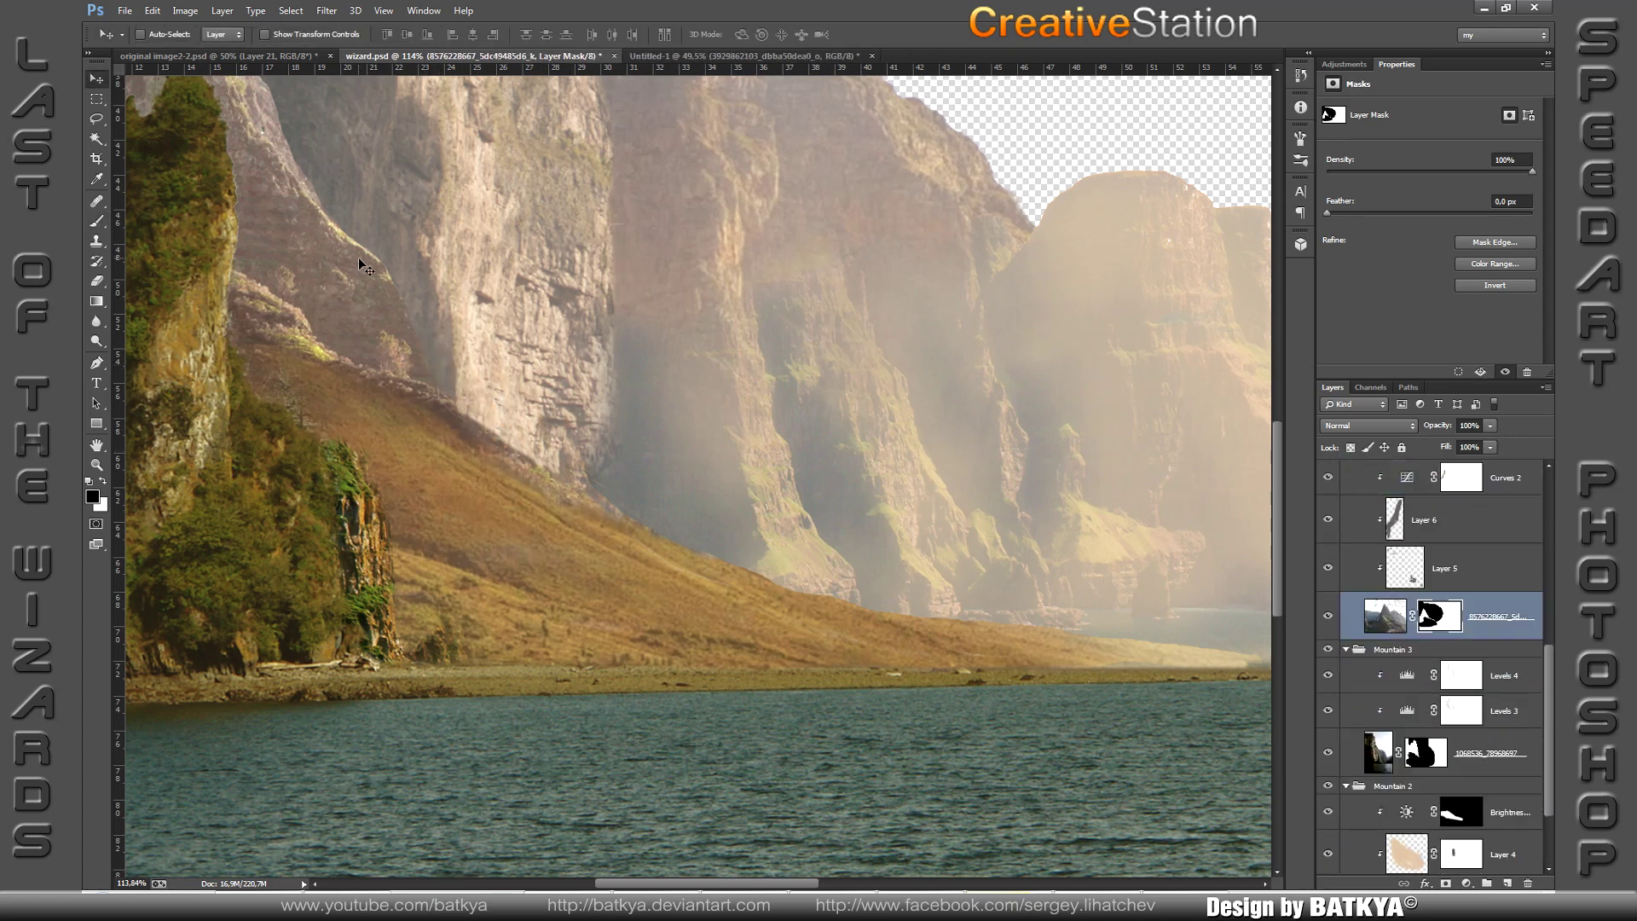
key("x")
key("ctrl+0")
left_click(447, 556, "ctrl")
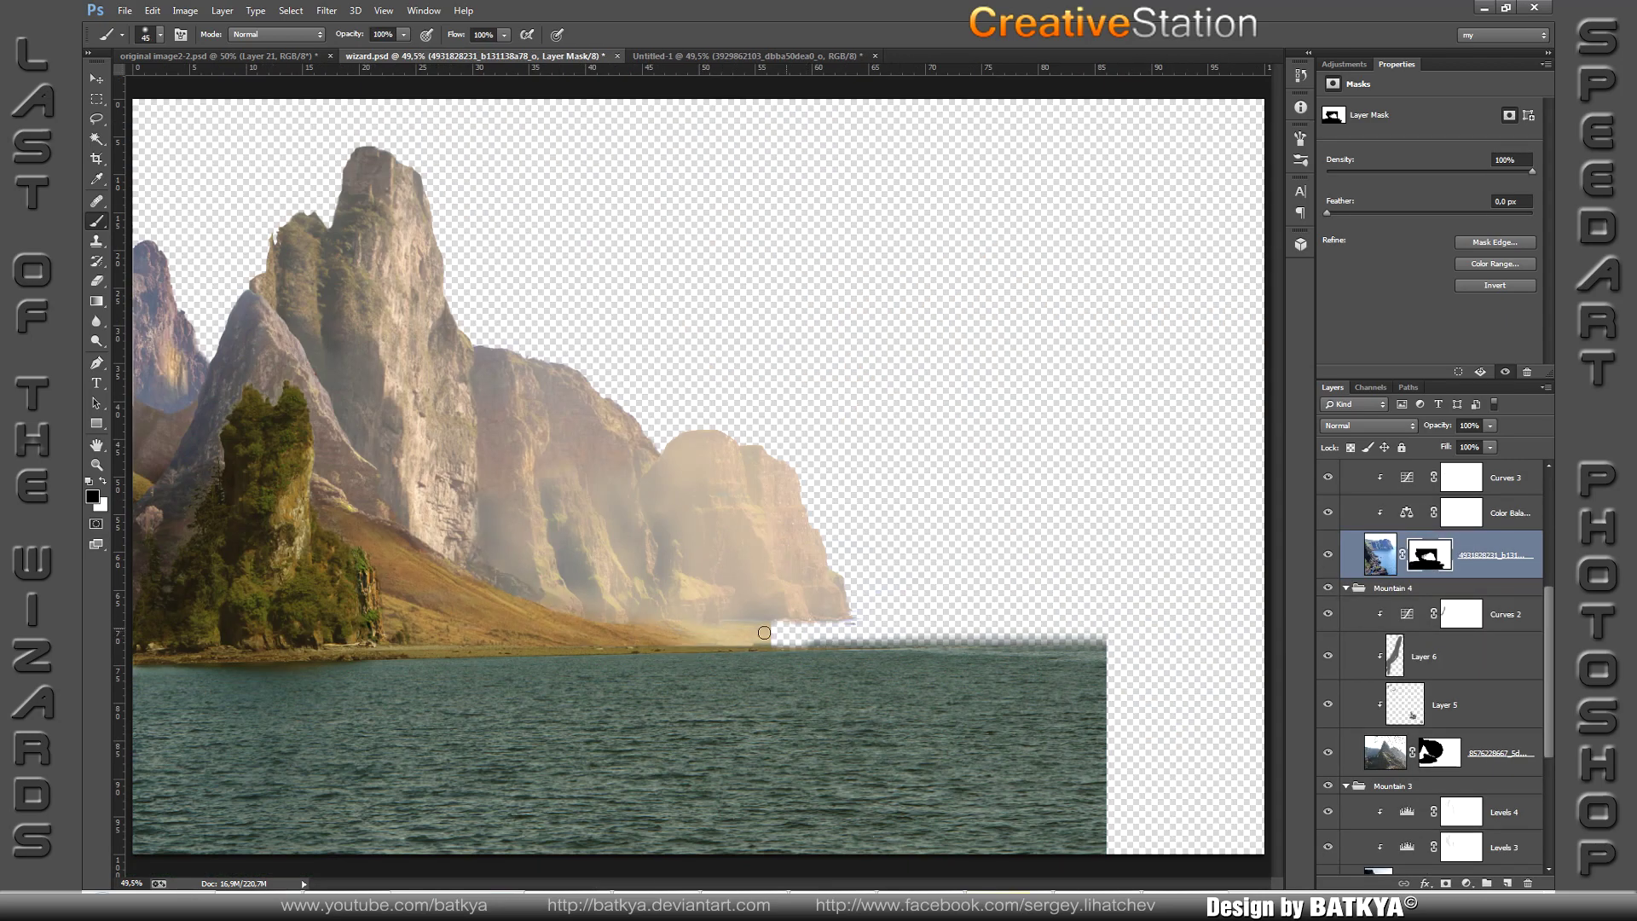
left_click(382, 491, "ctrl")
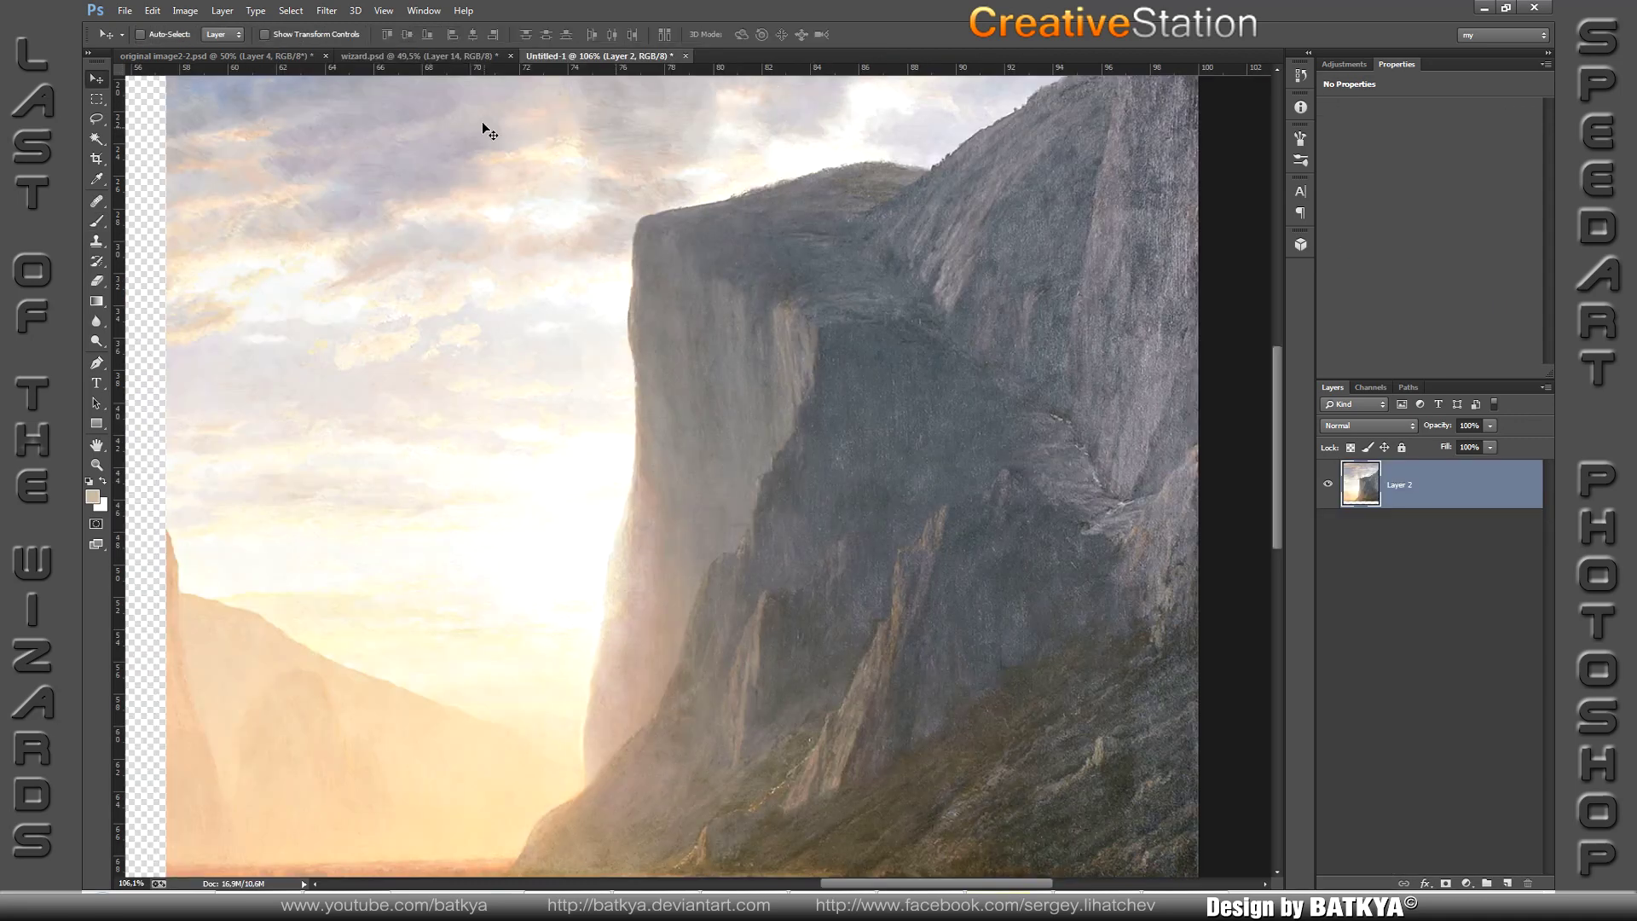
Step: Place the sunlit cliff and cloudy sky images and soften the sky's edges with a mask
left_click_drag(483, 128, 783, 97)
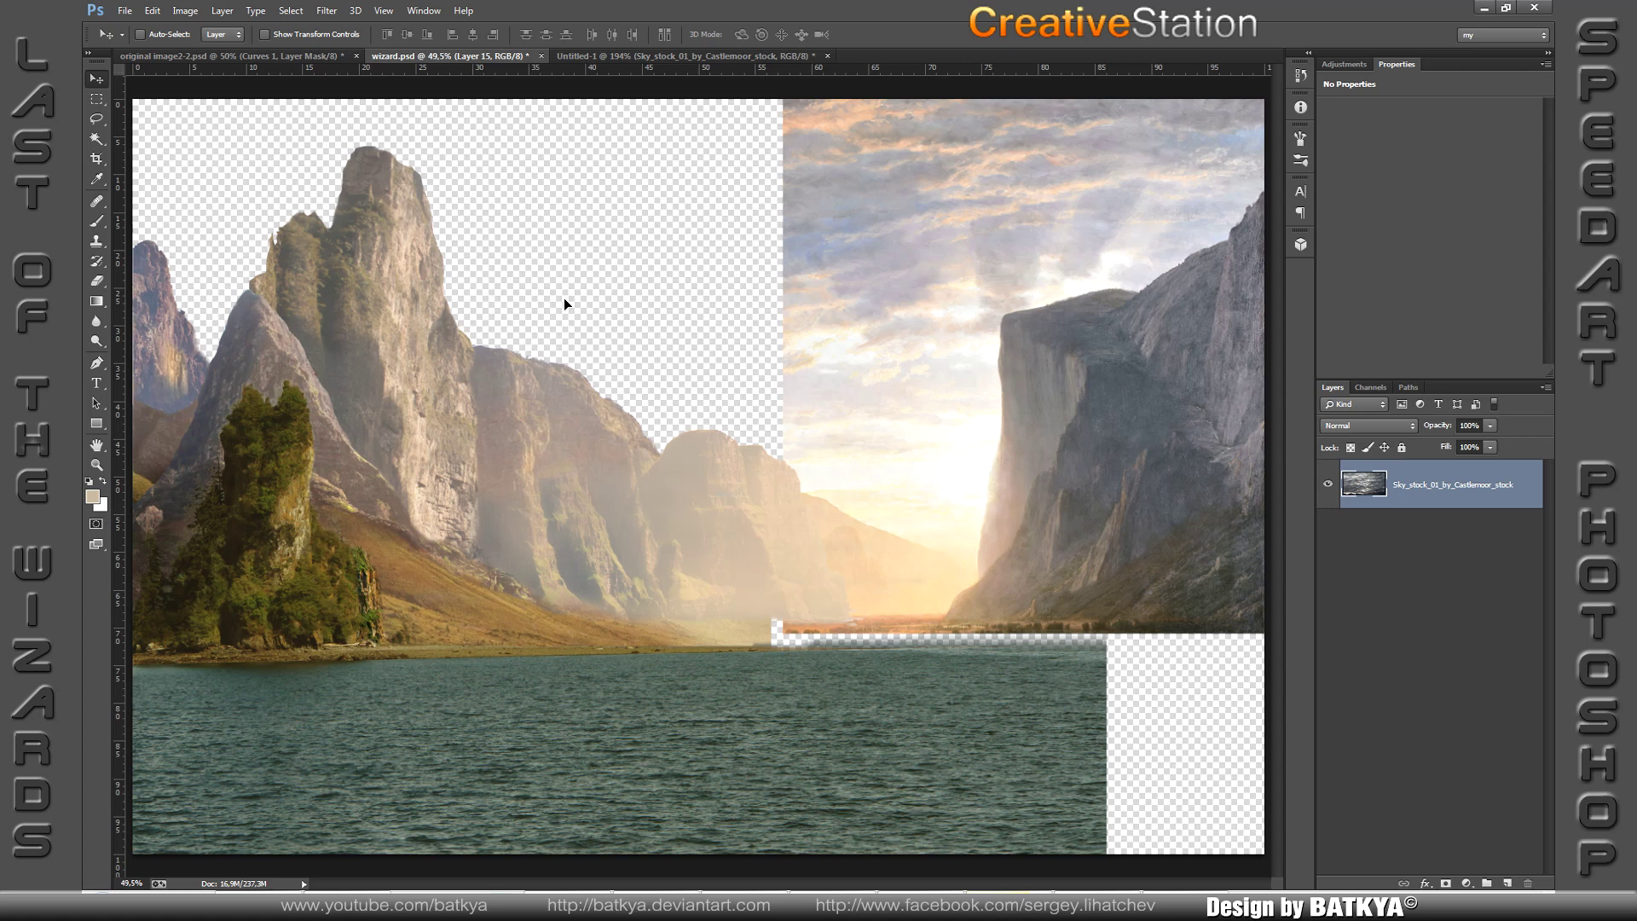
left_click_drag(1497, 880, 566, 303)
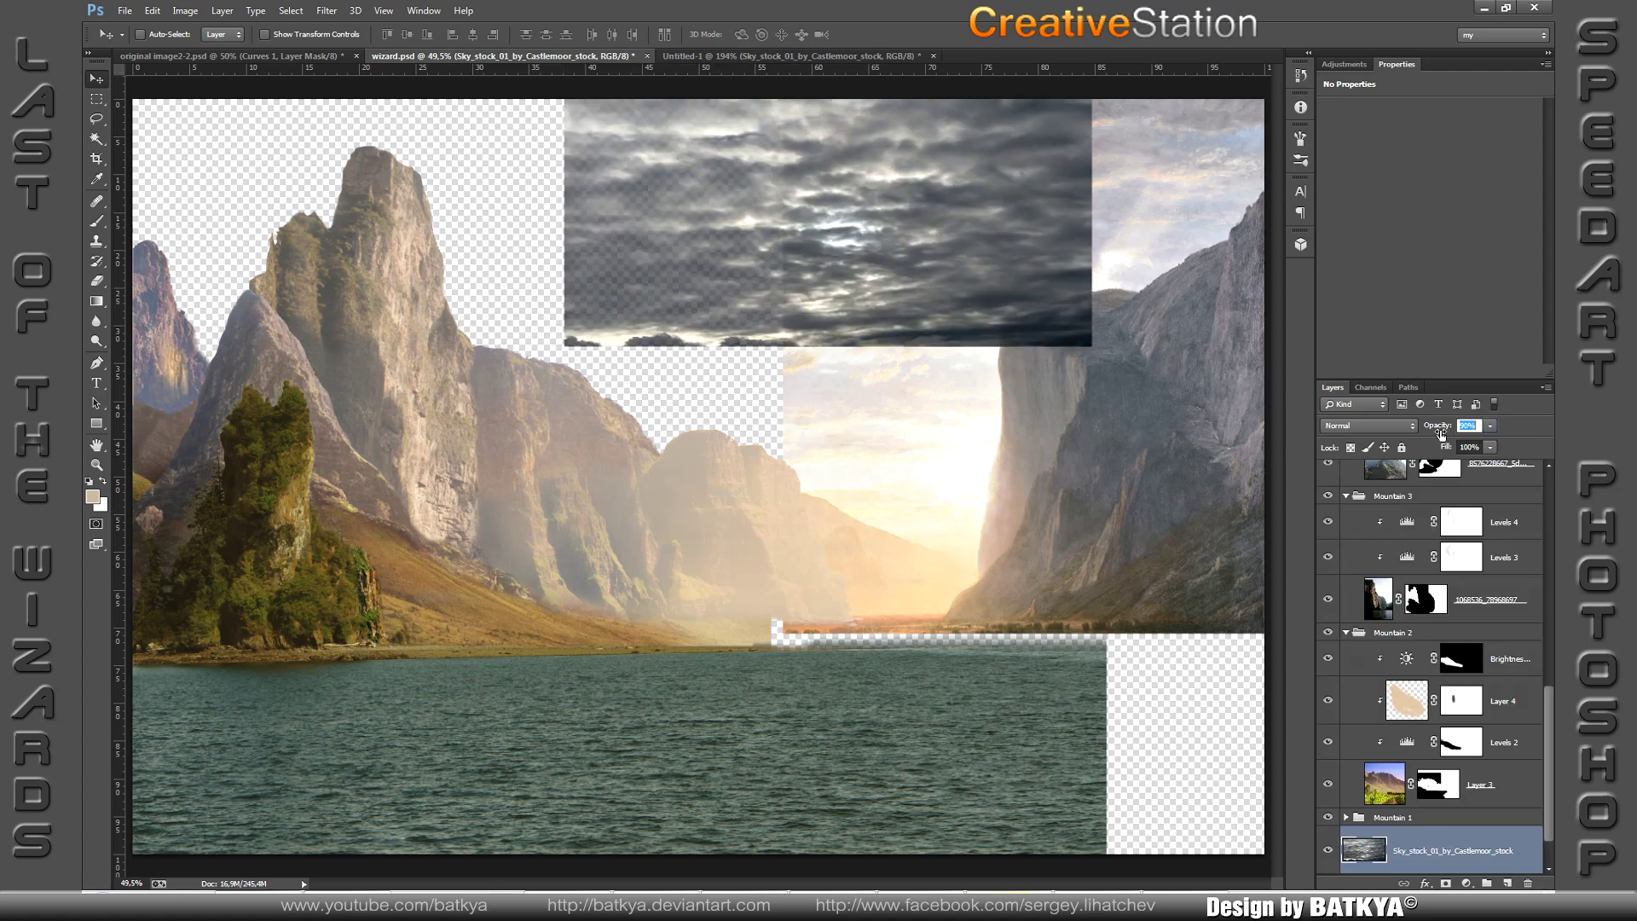
left_click(1446, 883)
key("b")
mouse_move(1117, 347)
left_mouse_down()
mouse_move(531, 201)
mouse_move(1187, 227)
left_mouse_up()
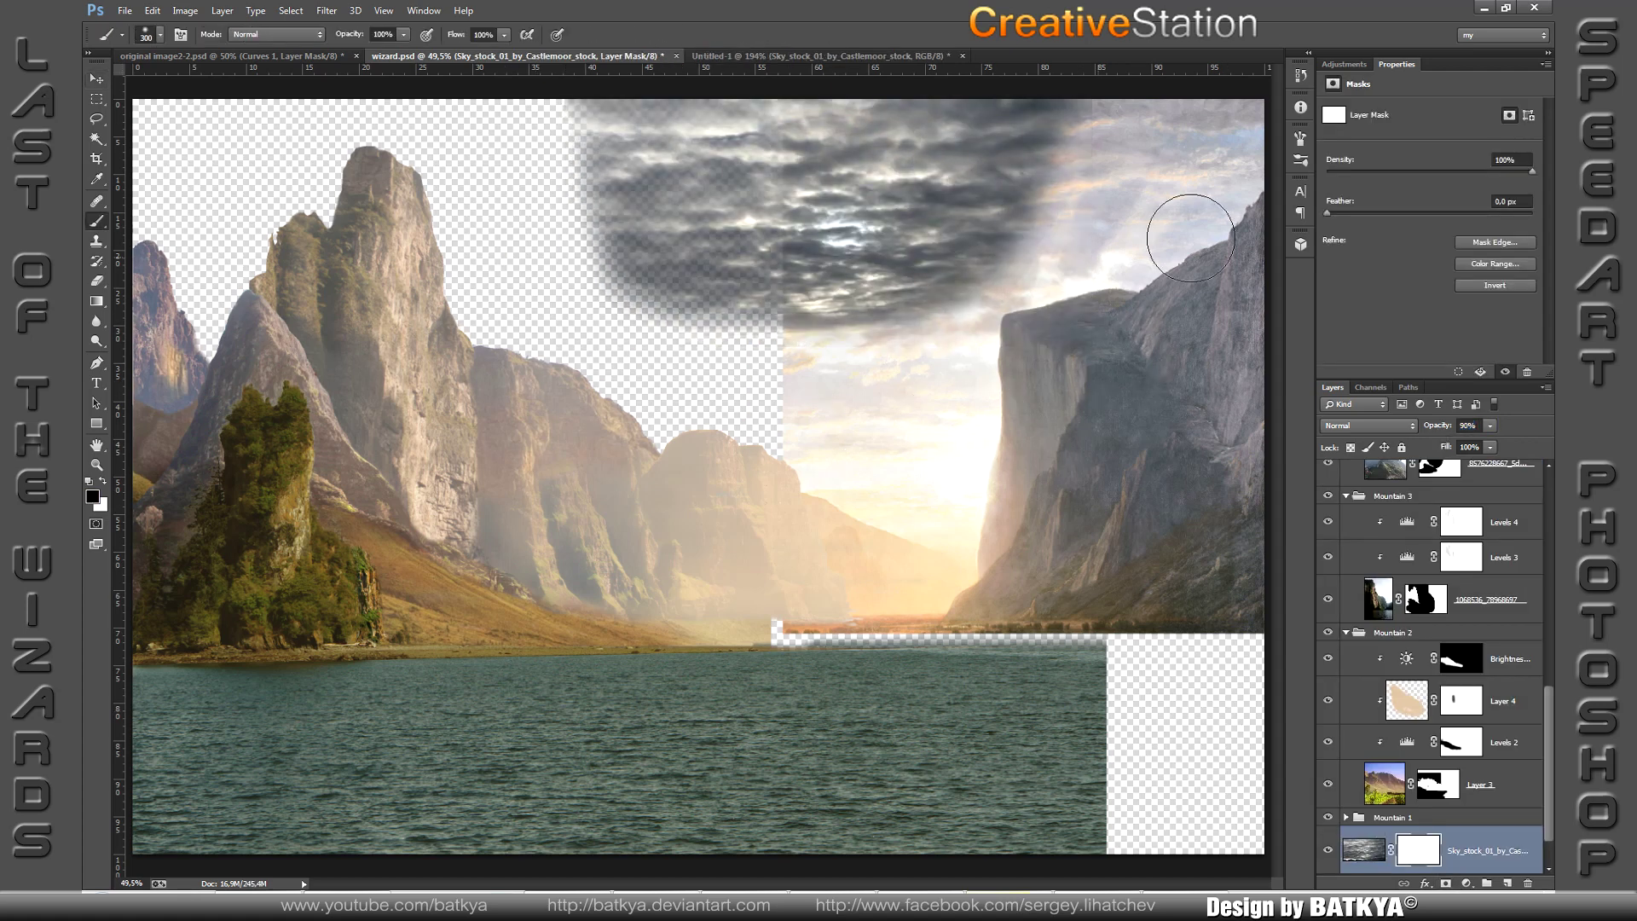
Step: Tint the sky bluish with a Curves adjustment on the blue channel
left_click(1465, 884)
left_click(1441, 655)
left_click(1421, 130)
left_click(1417, 181)
left_click_drag(1393, 283, 1394, 271)
left_click_drag(1447, 229, 1454, 241)
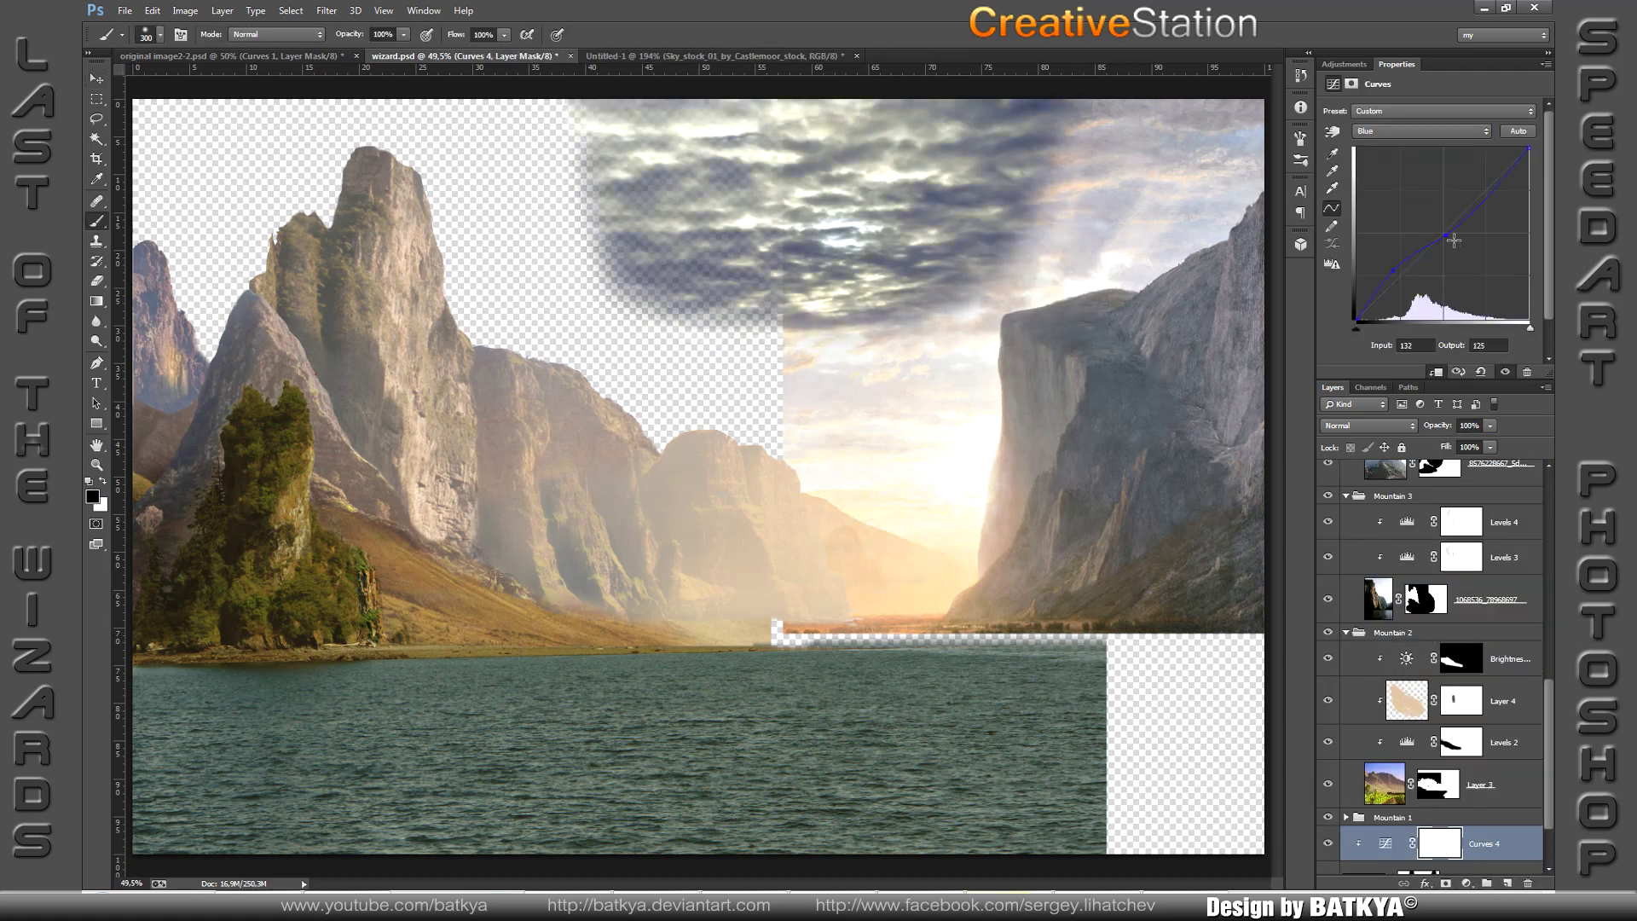
Step: Brighten the sky's output with a Levels adjustment
left_click(1465, 883)
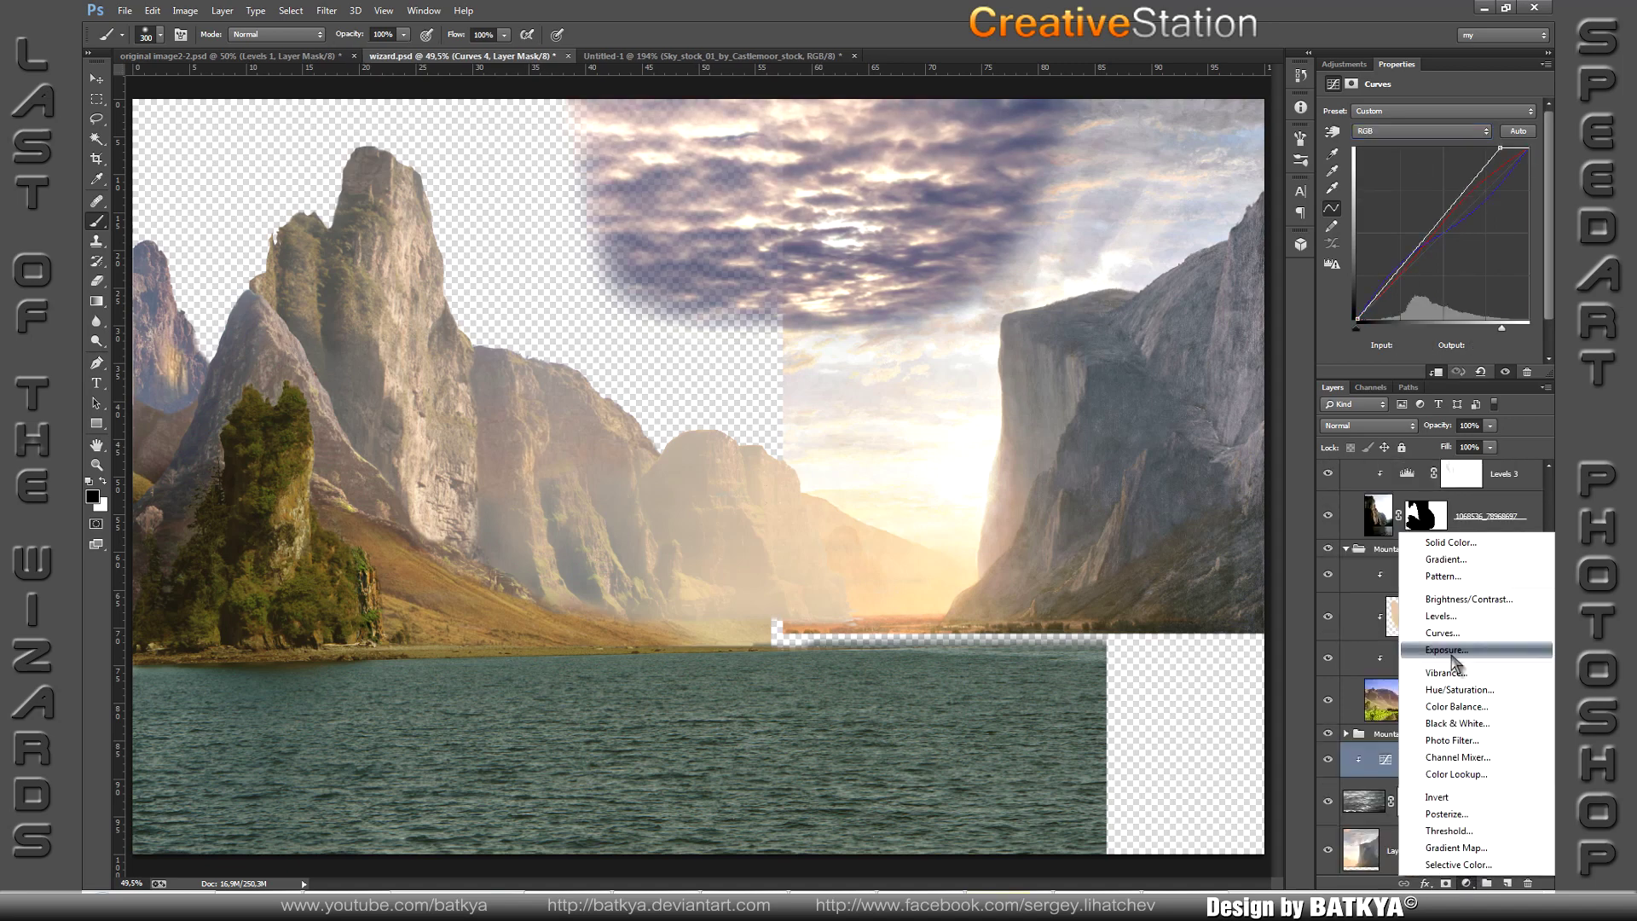
left_click(1407, 611)
mouse_move(1345, 268)
left_mouse_down()
mouse_move(1392, 268)
mouse_move(1417, 223)
left_mouse_up()
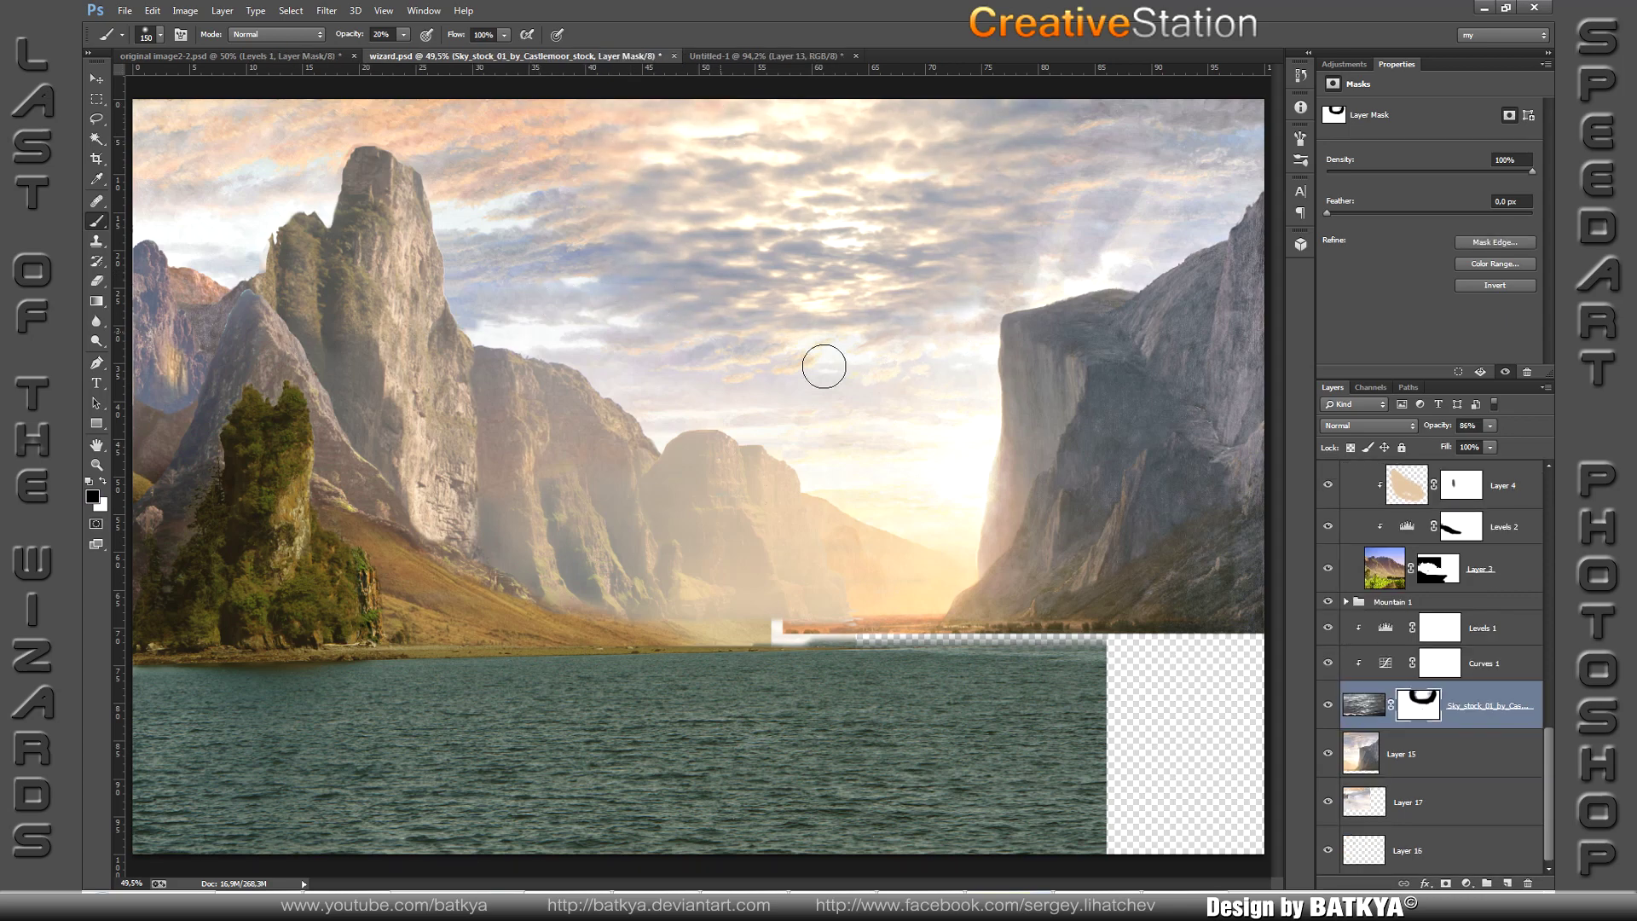
key("5")
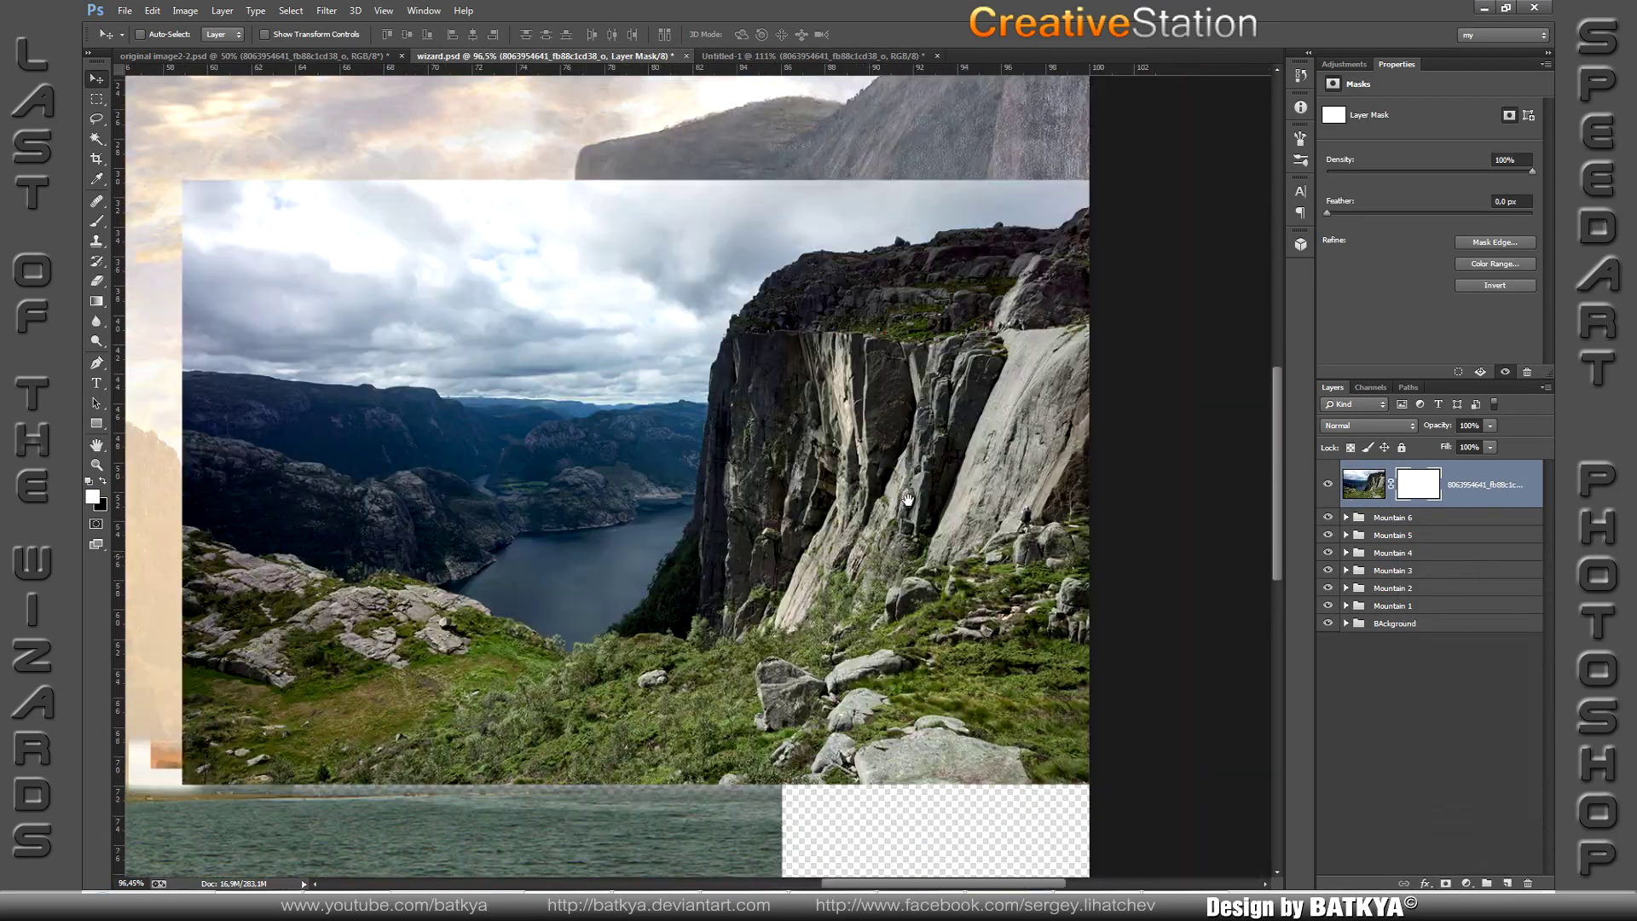
Step: Mask out the base of the cliff photo's rocks at the waterline with a 20% brush
left_click_drag(908, 500, 905, 454)
key("l")
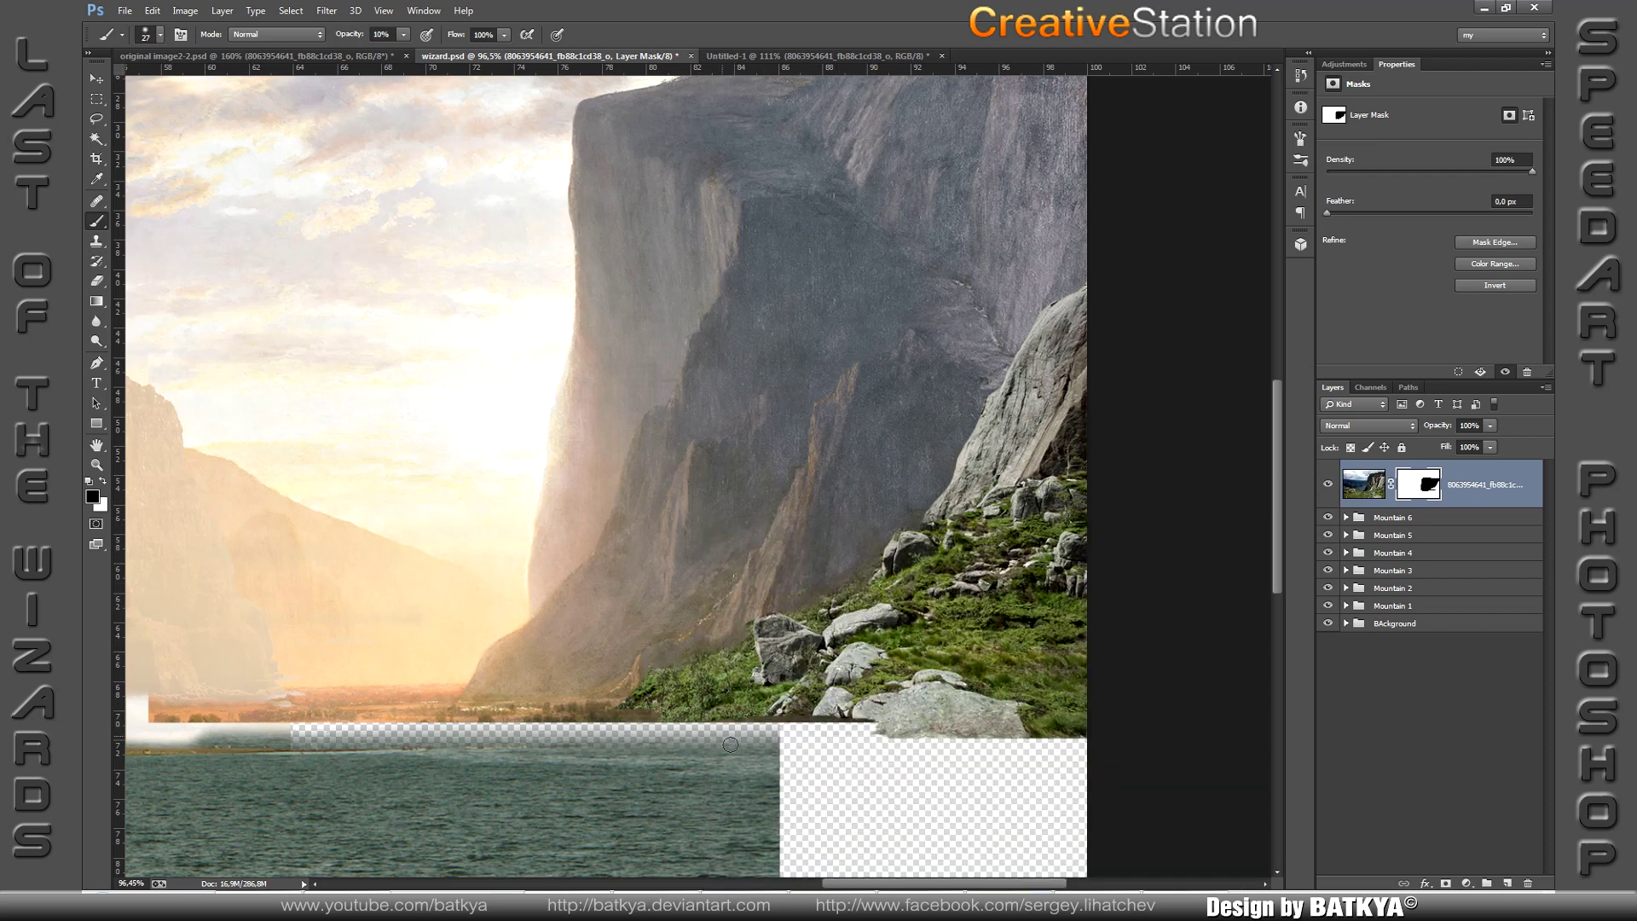
key("2")
left_click_drag(907, 731, 651, 692)
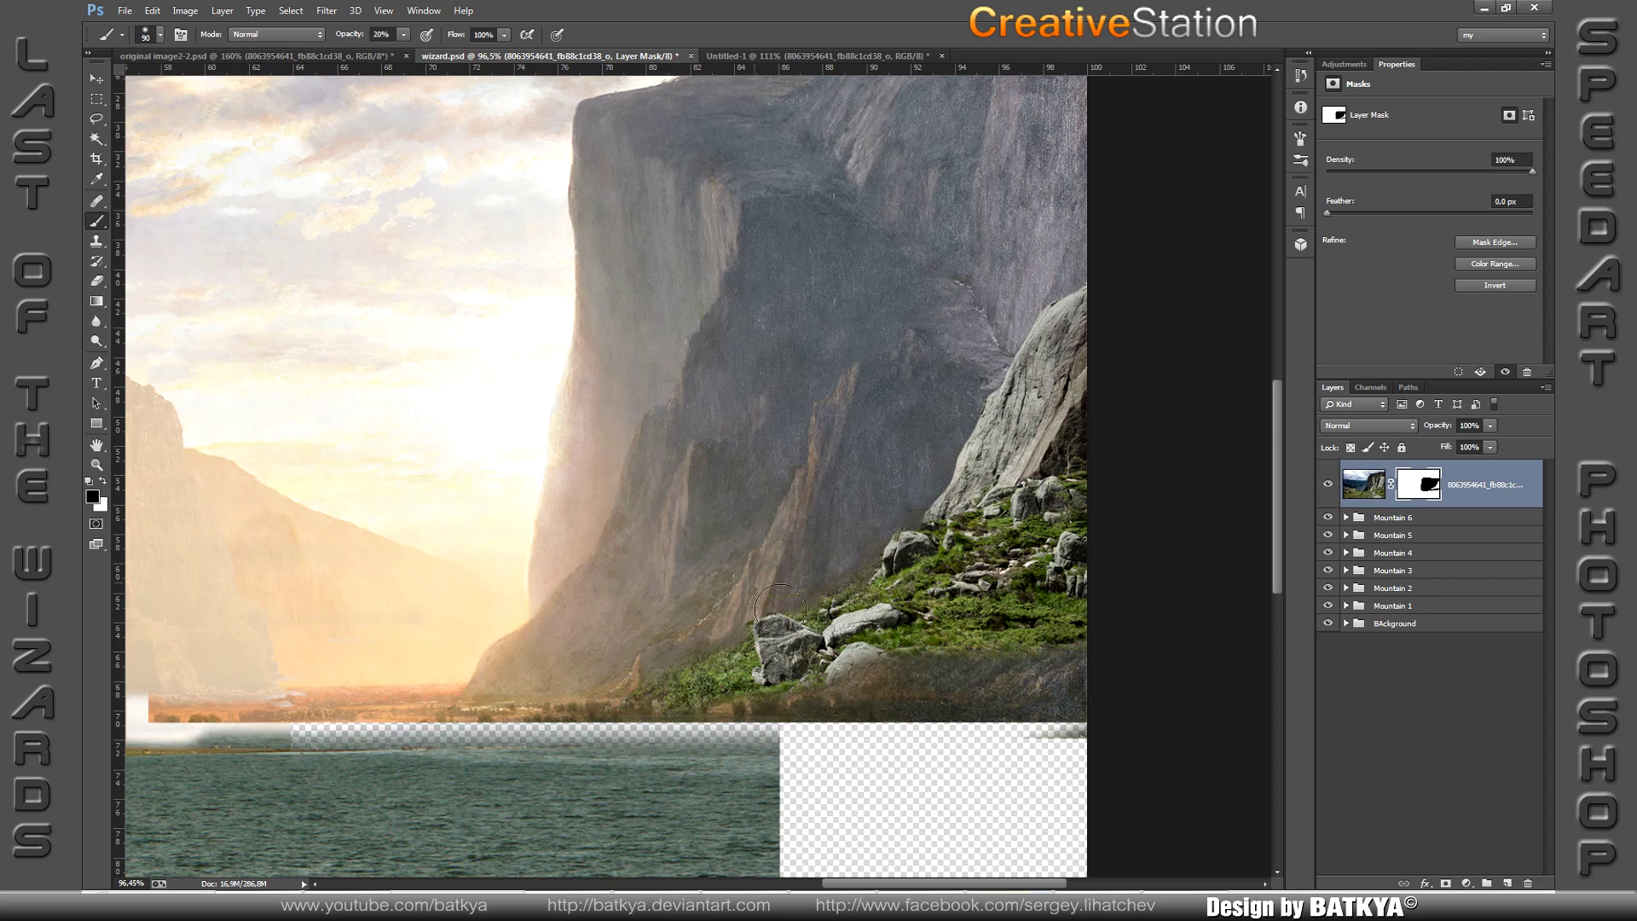
Step: Add clipped Hue/Saturation and Levels adjustments, warming the rock face in the red channel
left_click(1465, 883)
left_click(1443, 731)
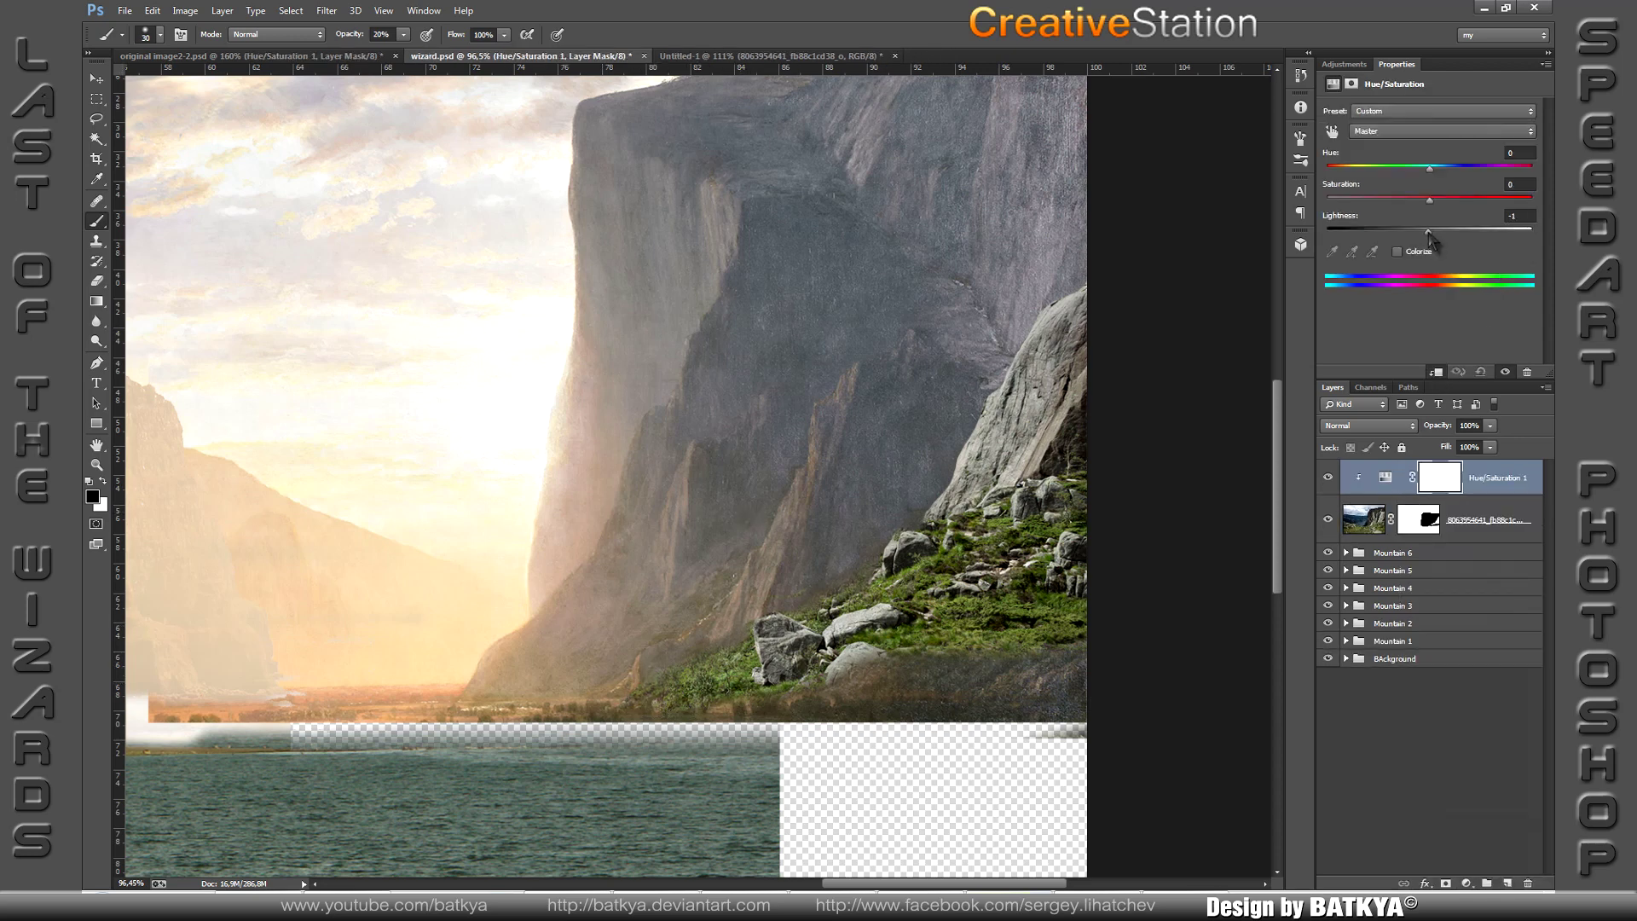
key("ctrl+alt+g")
left_click(1466, 884)
left_click(1442, 638)
key("alt+3")
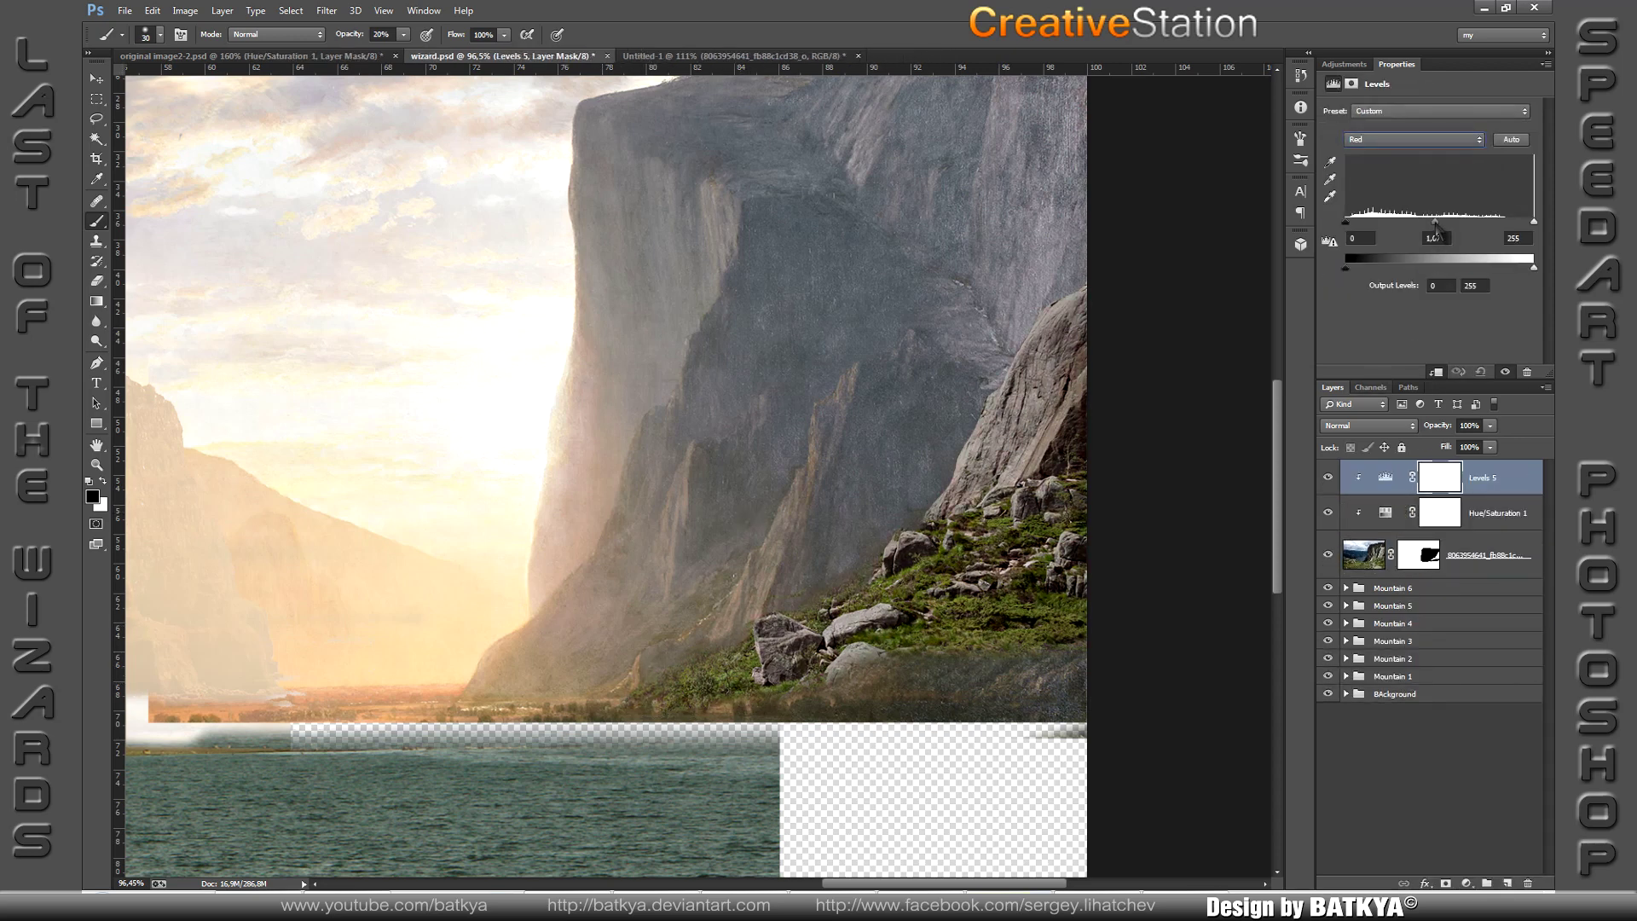
left_click(1414, 139)
left_click(1352, 84)
key("1")
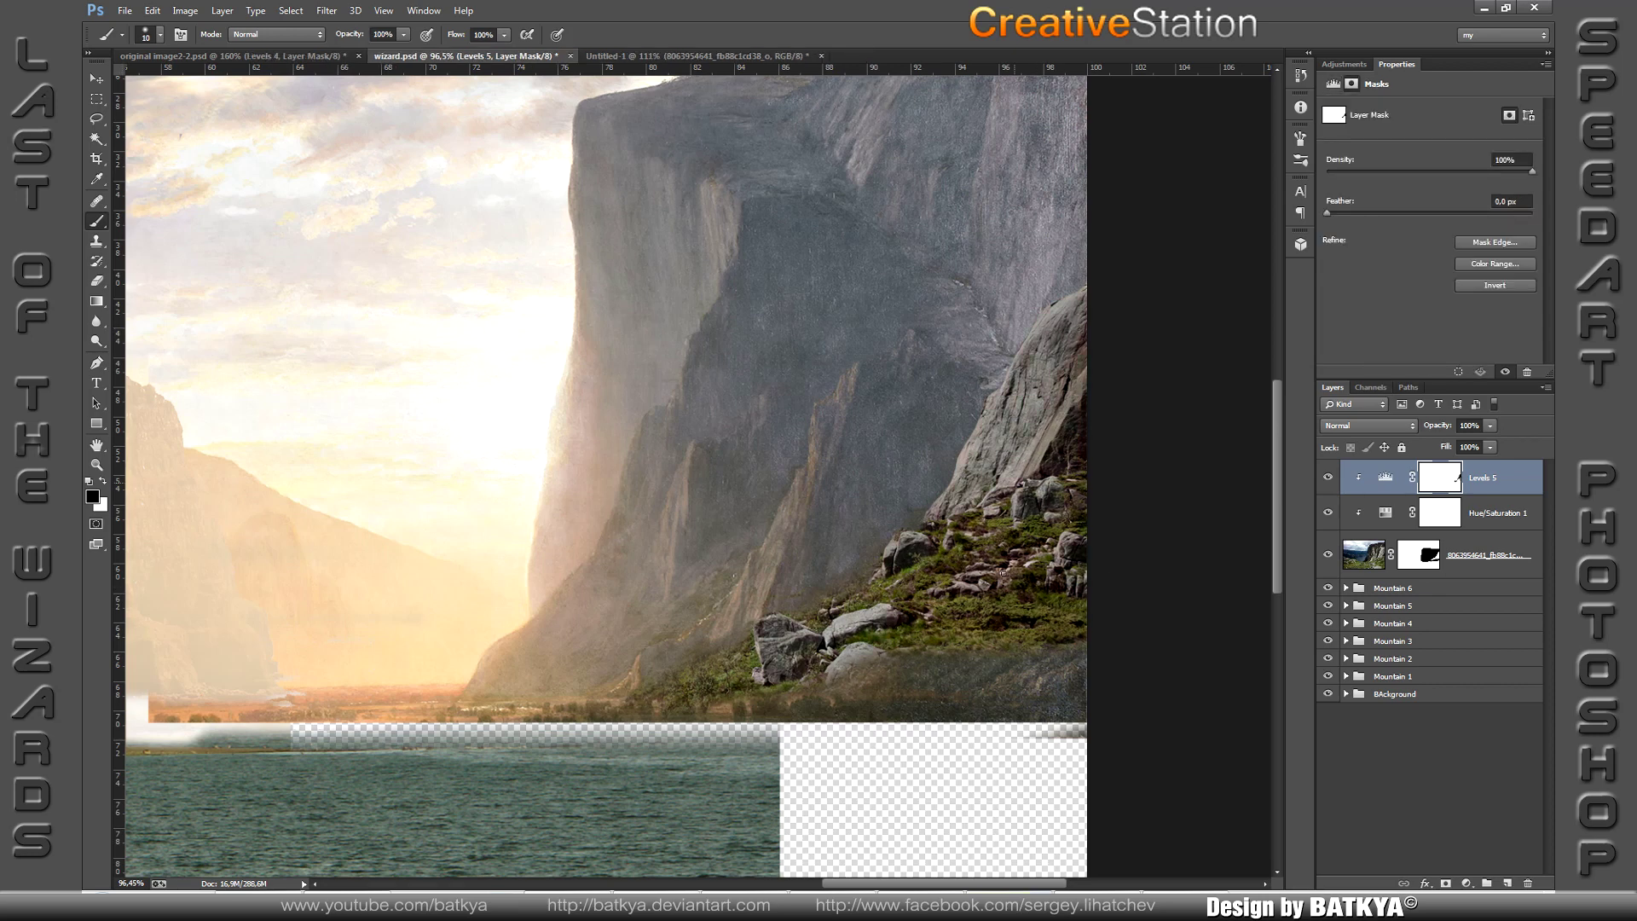
Step: Paint light over the grassy slope on clipped new layers and add a mask to Layer 19
left_click(1507, 883)
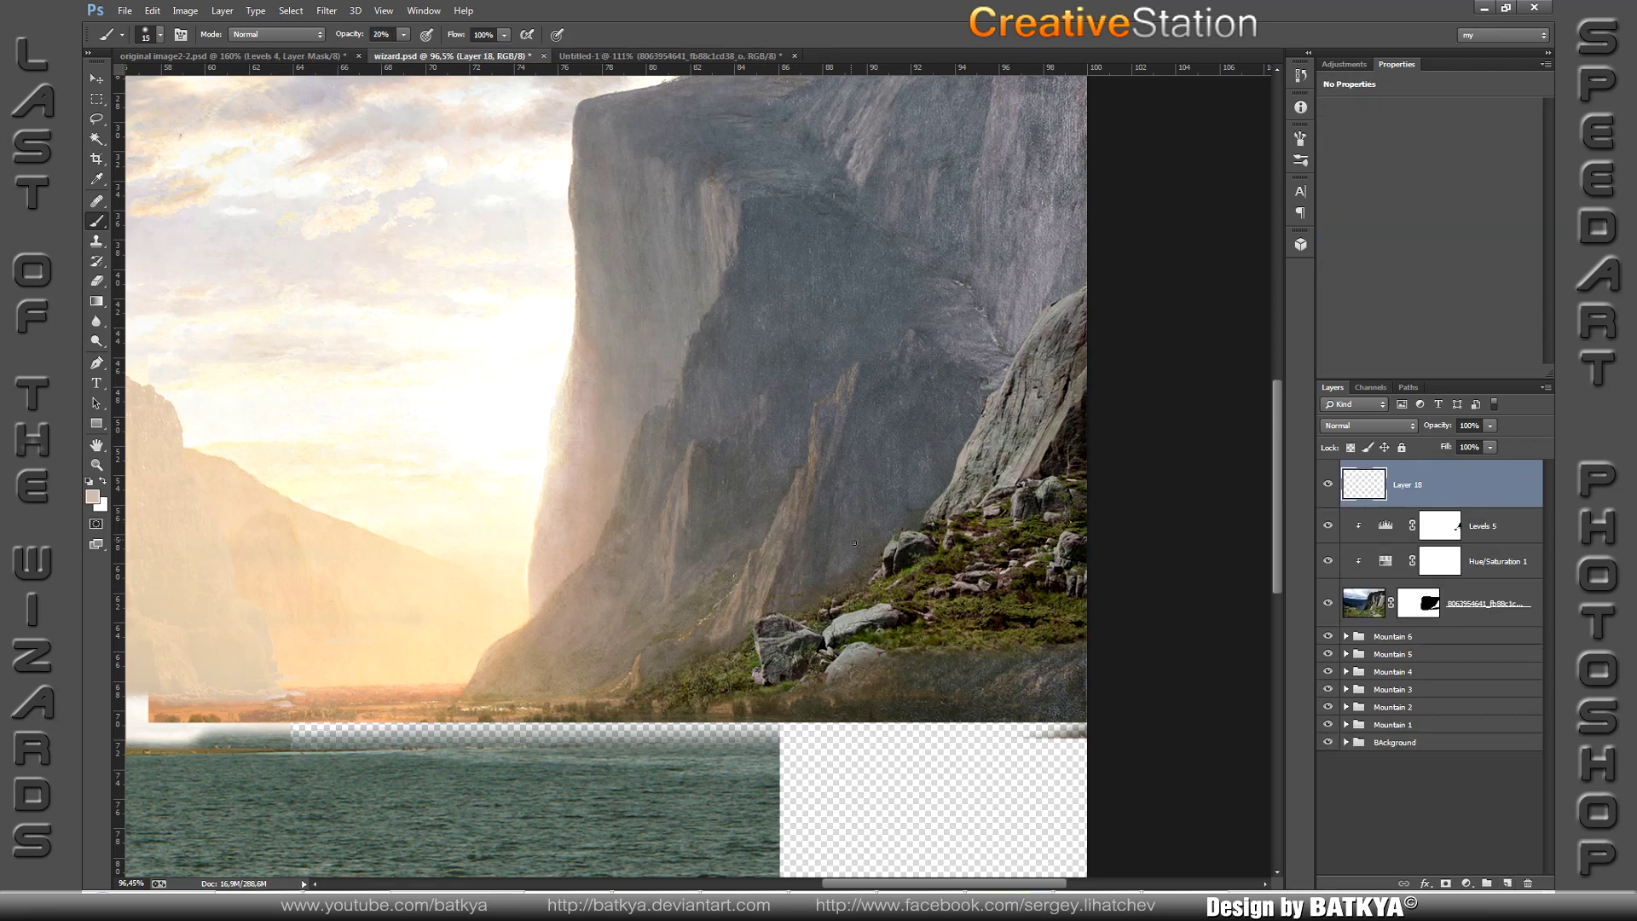
key("ctrl+alt+g")
mouse_move(854, 542)
left_mouse_down()
mouse_move(648, 665)
mouse_move(1023, 554)
left_mouse_up()
mouse_move(938, 511)
left_mouse_down()
mouse_move(1066, 341)
mouse_move(1046, 423)
left_mouse_up()
key("ctrl+shift+alt+n")
key("4")
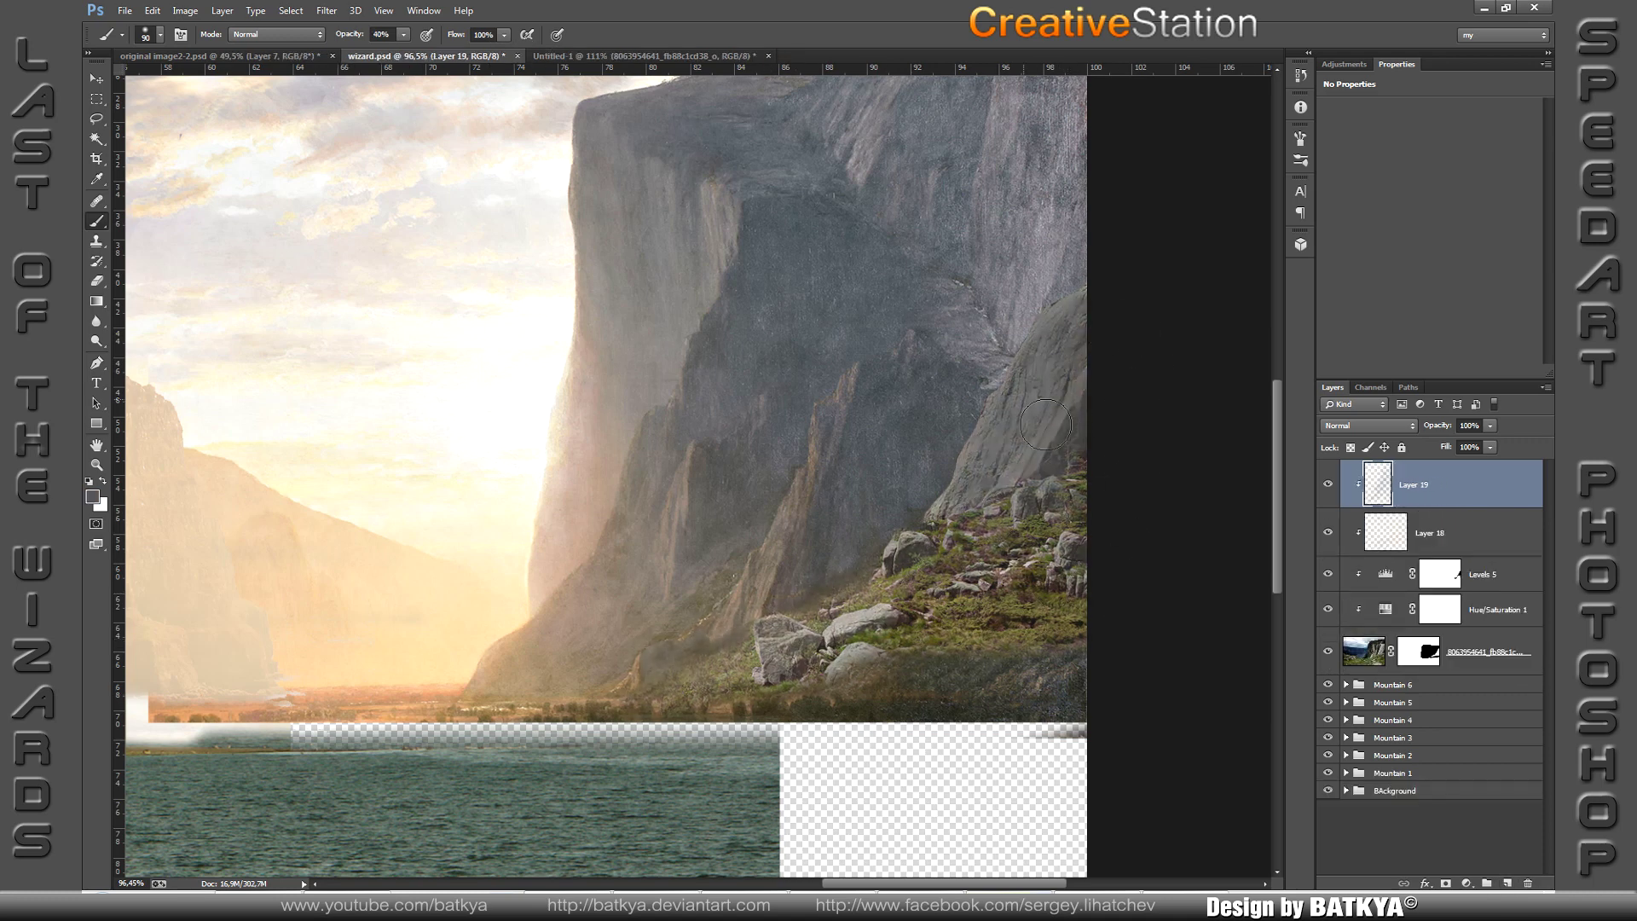
left_click(1445, 883)
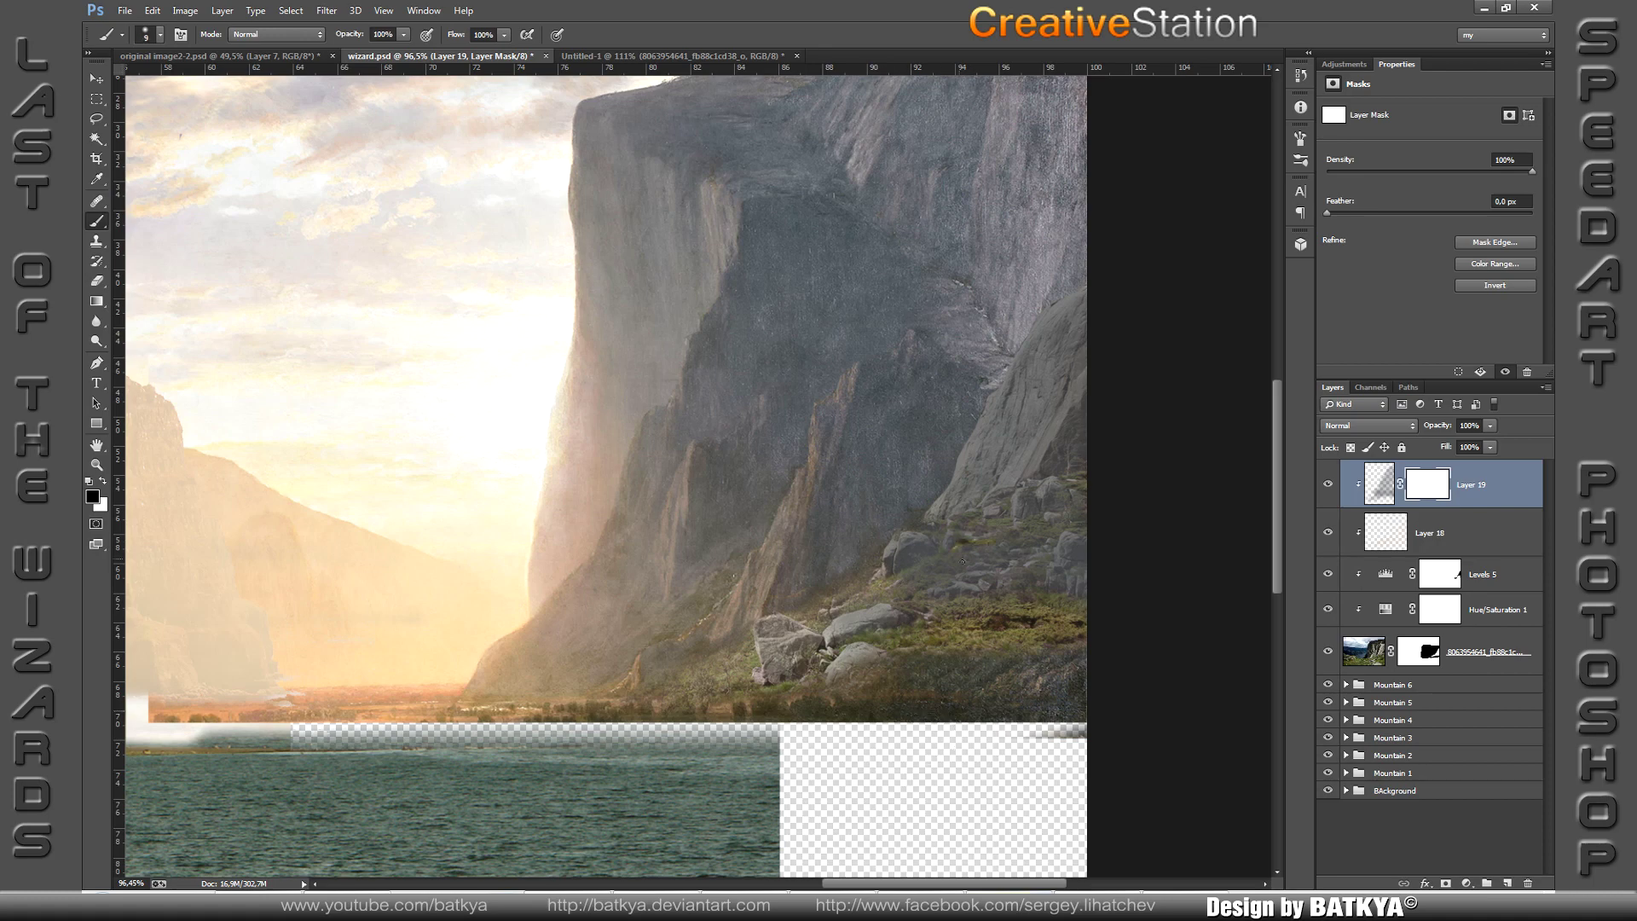
key("ctrl+0")
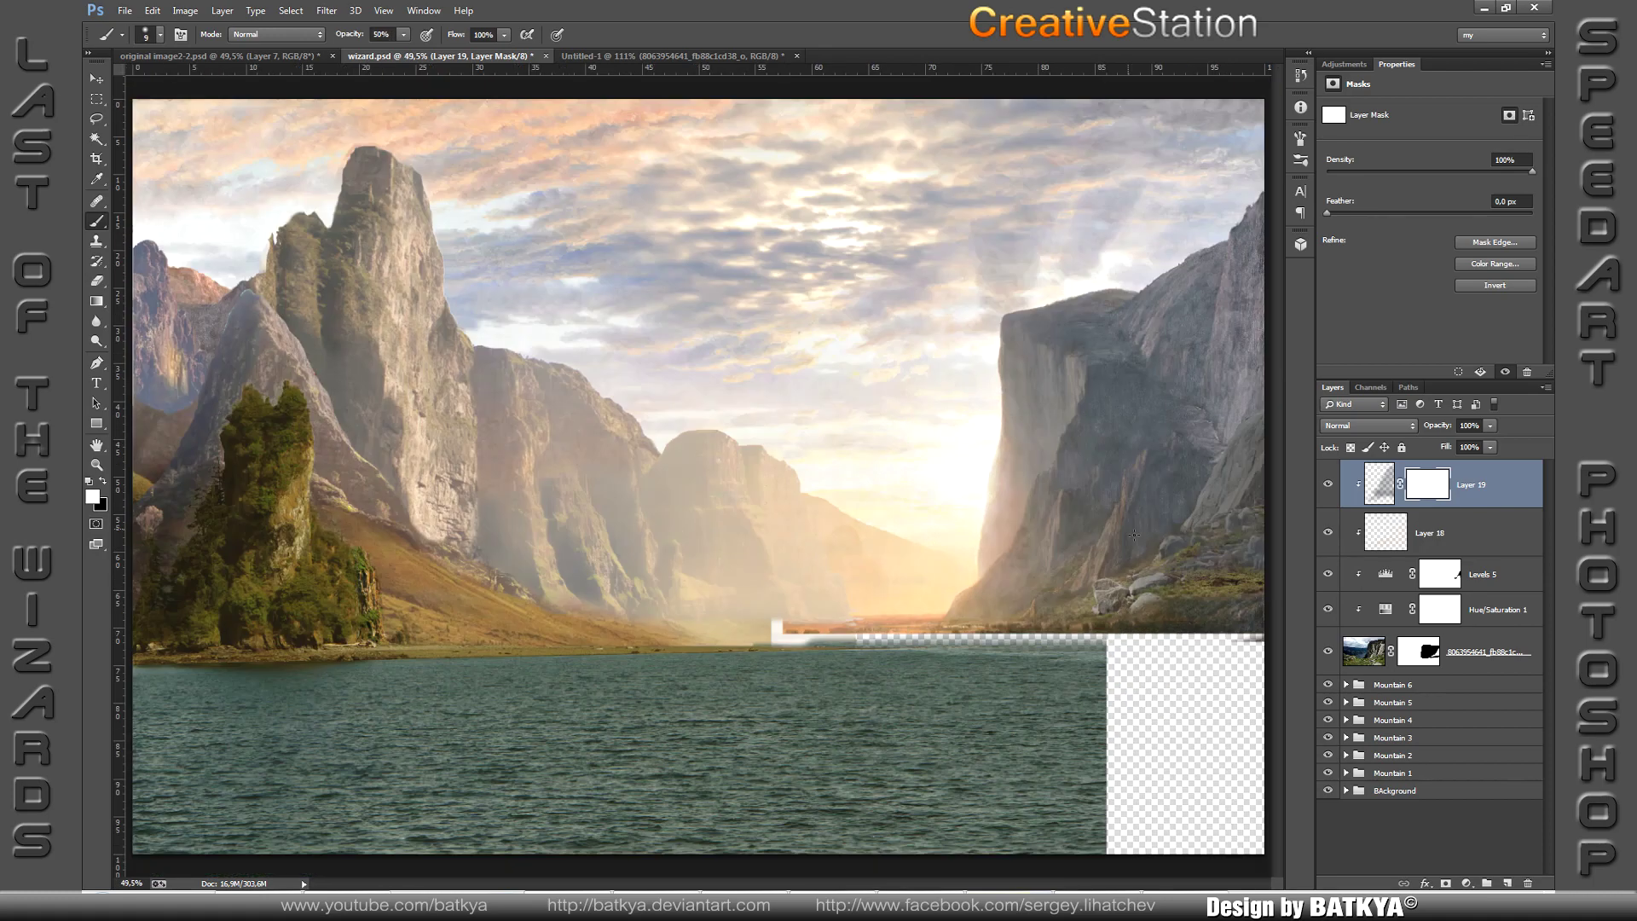
Step: Group the cliff photo layers and paste in the coastal sunset image
key("v")
left_click(1483, 651, "shift")
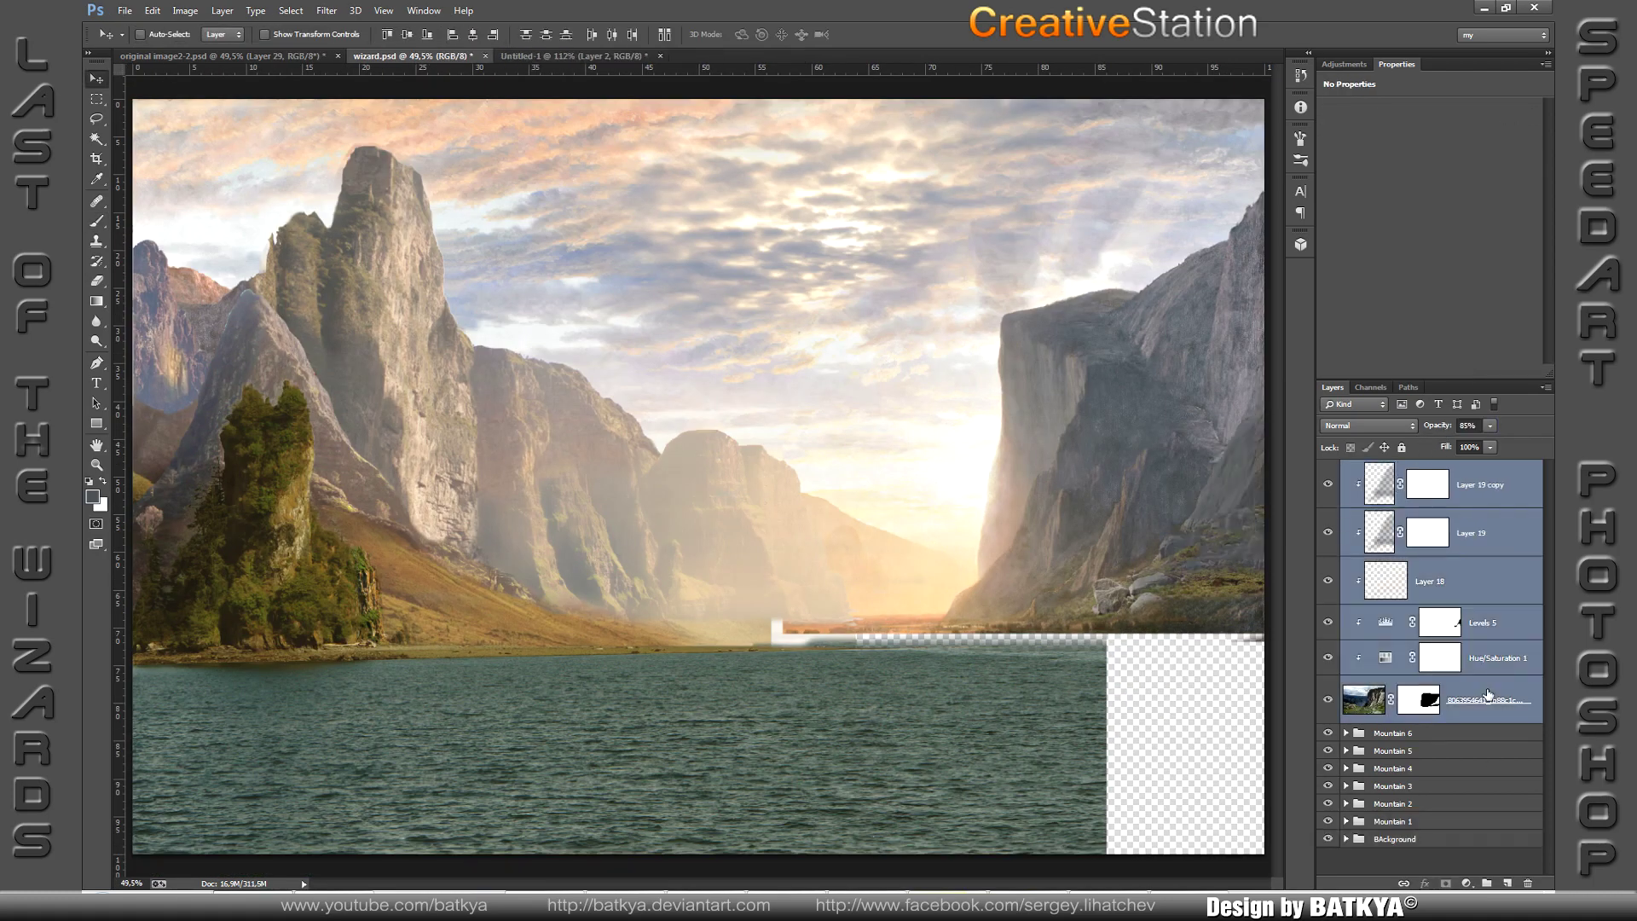
key("ctrl+g")
key("ctrl+v")
Step: Mask the coastal image so only the glowing horizon water remains, with soft edges
left_click(1446, 884)
key("b")
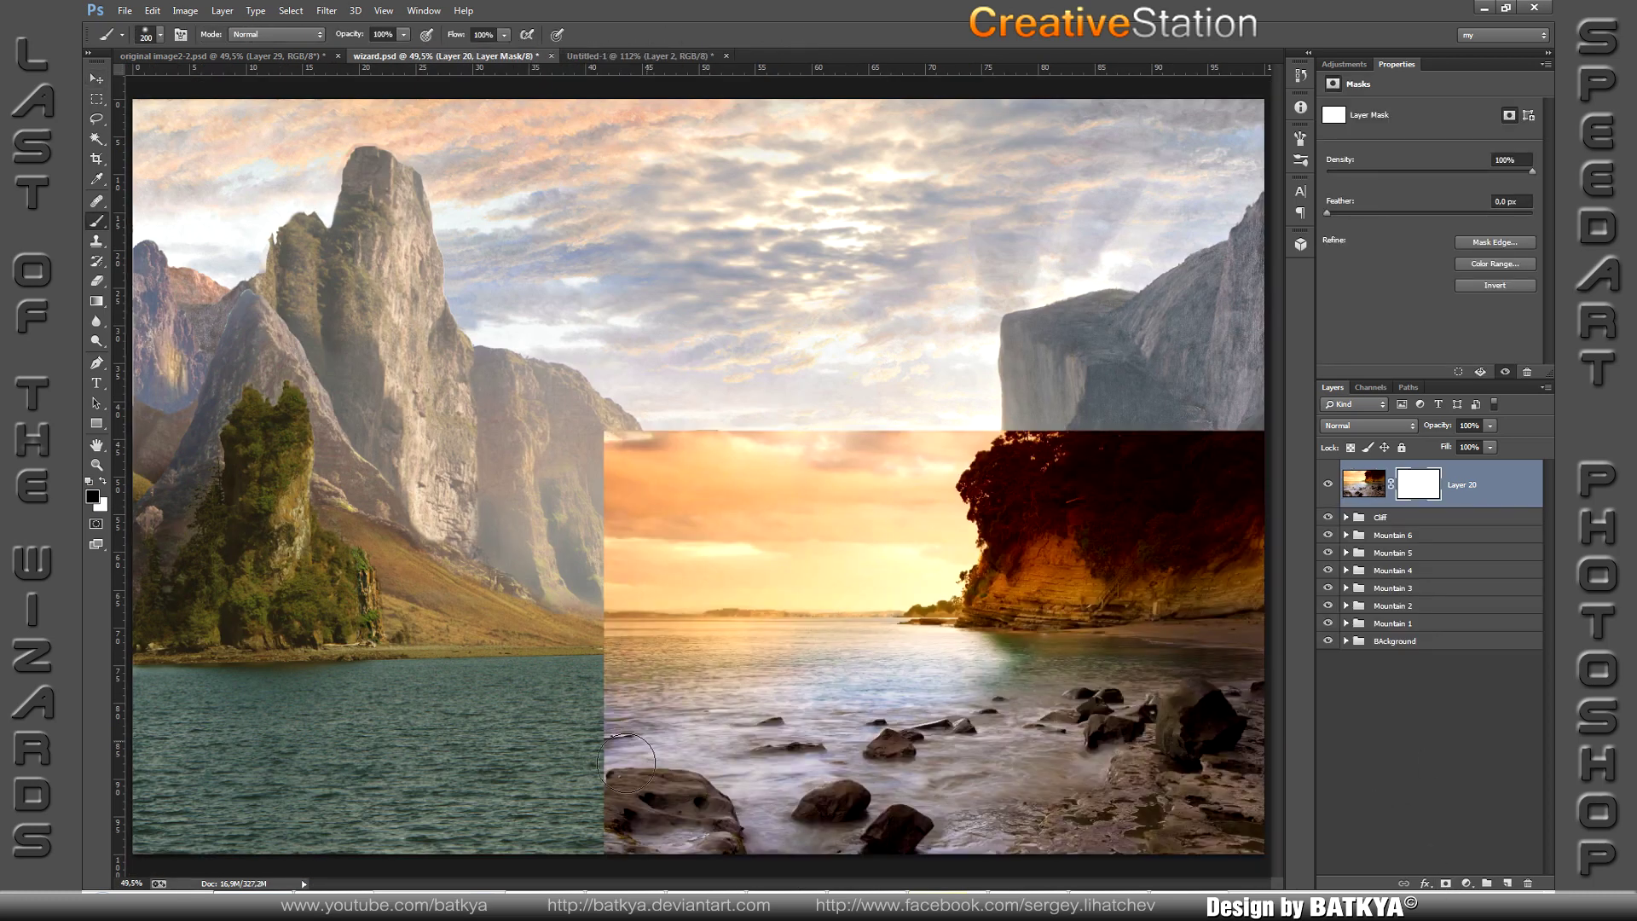
left_click_drag(627, 762, 1066, 810)
left_click_drag(614, 477, 1065, 494)
left_click_drag(938, 512, 1236, 529)
left_click_drag(1193, 683, 507, 740)
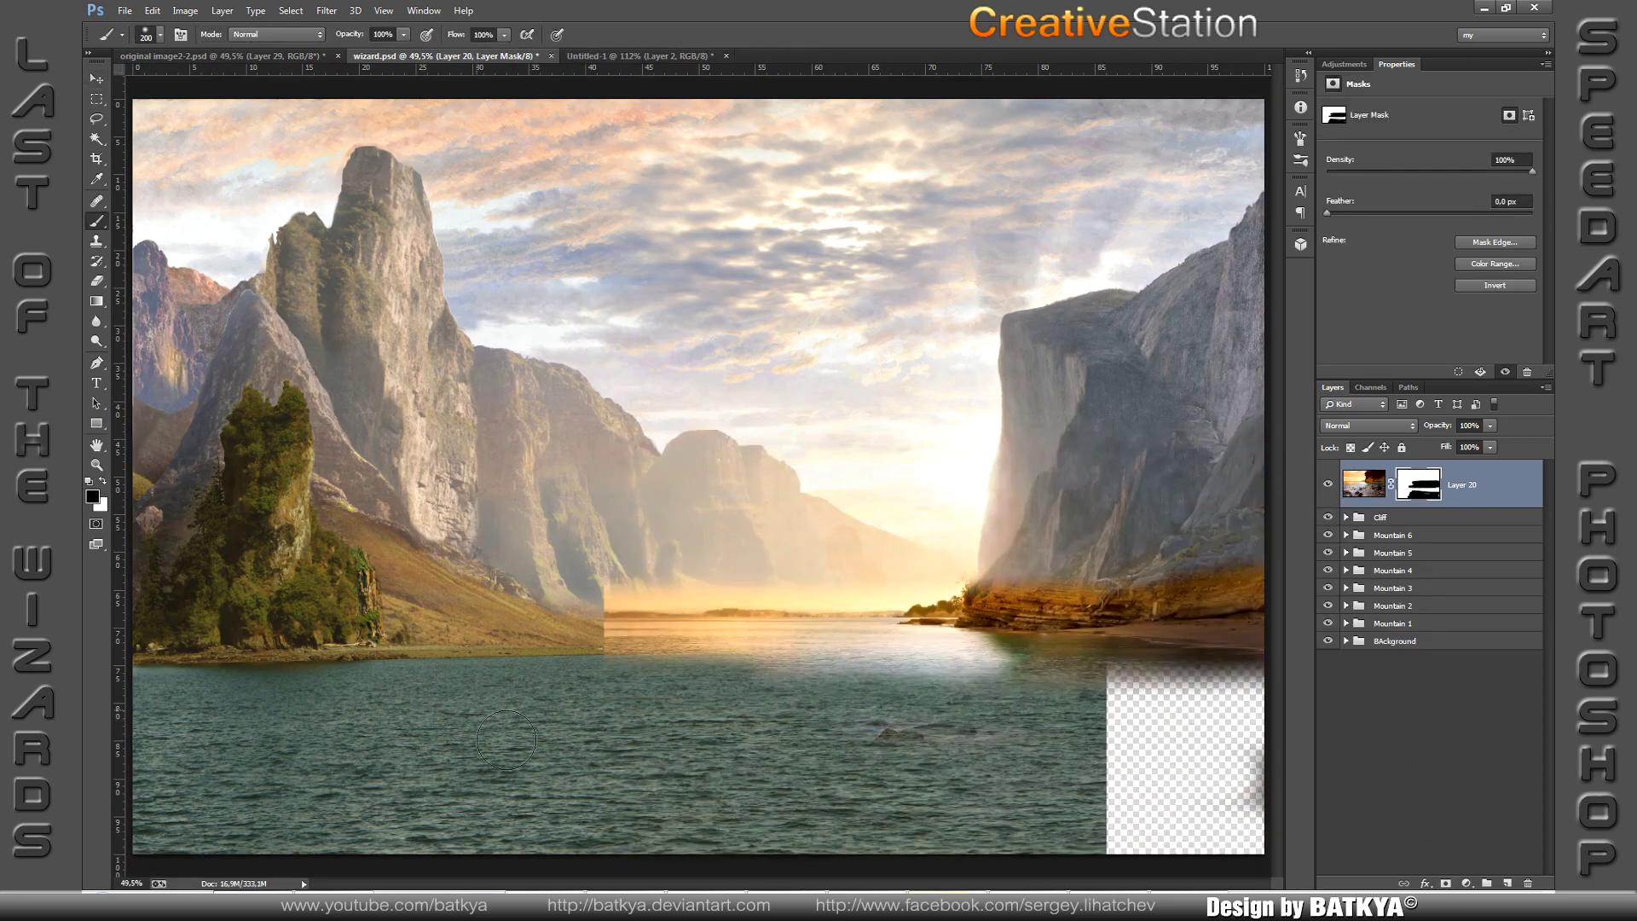
left_click_drag(670, 612, 617, 649)
left_click_drag(1077, 641, 1207, 611)
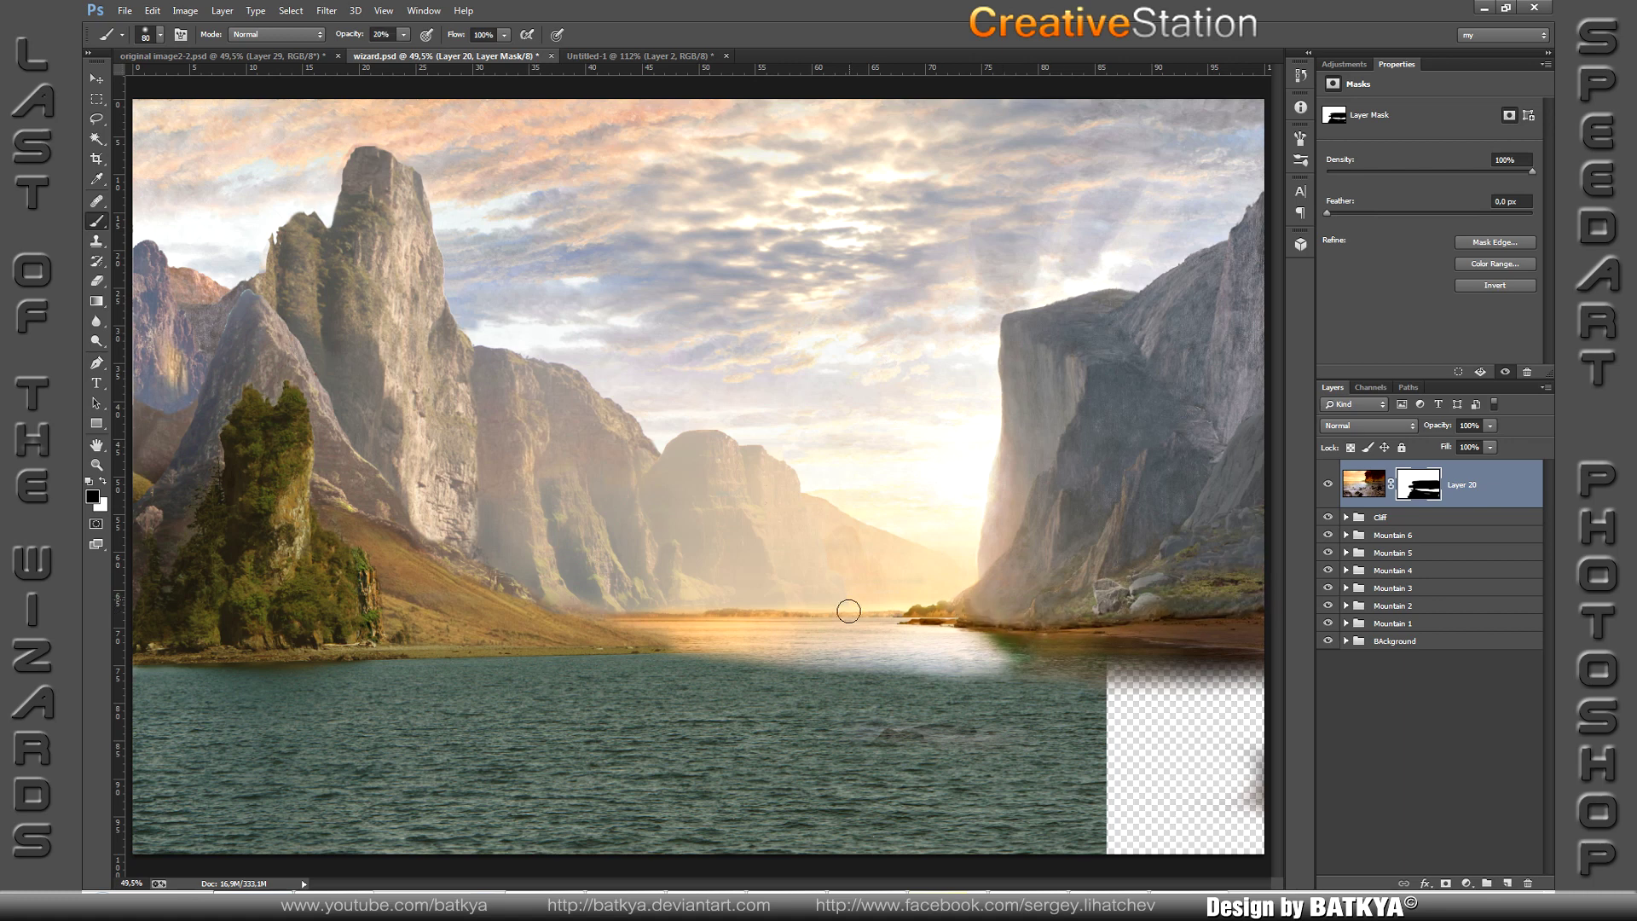
Step: Add a Selective Color adjustment, shifting Cyan and switching to the Greens range
left_click(1466, 883)
left_click(1373, 900)
left_click(1441, 131)
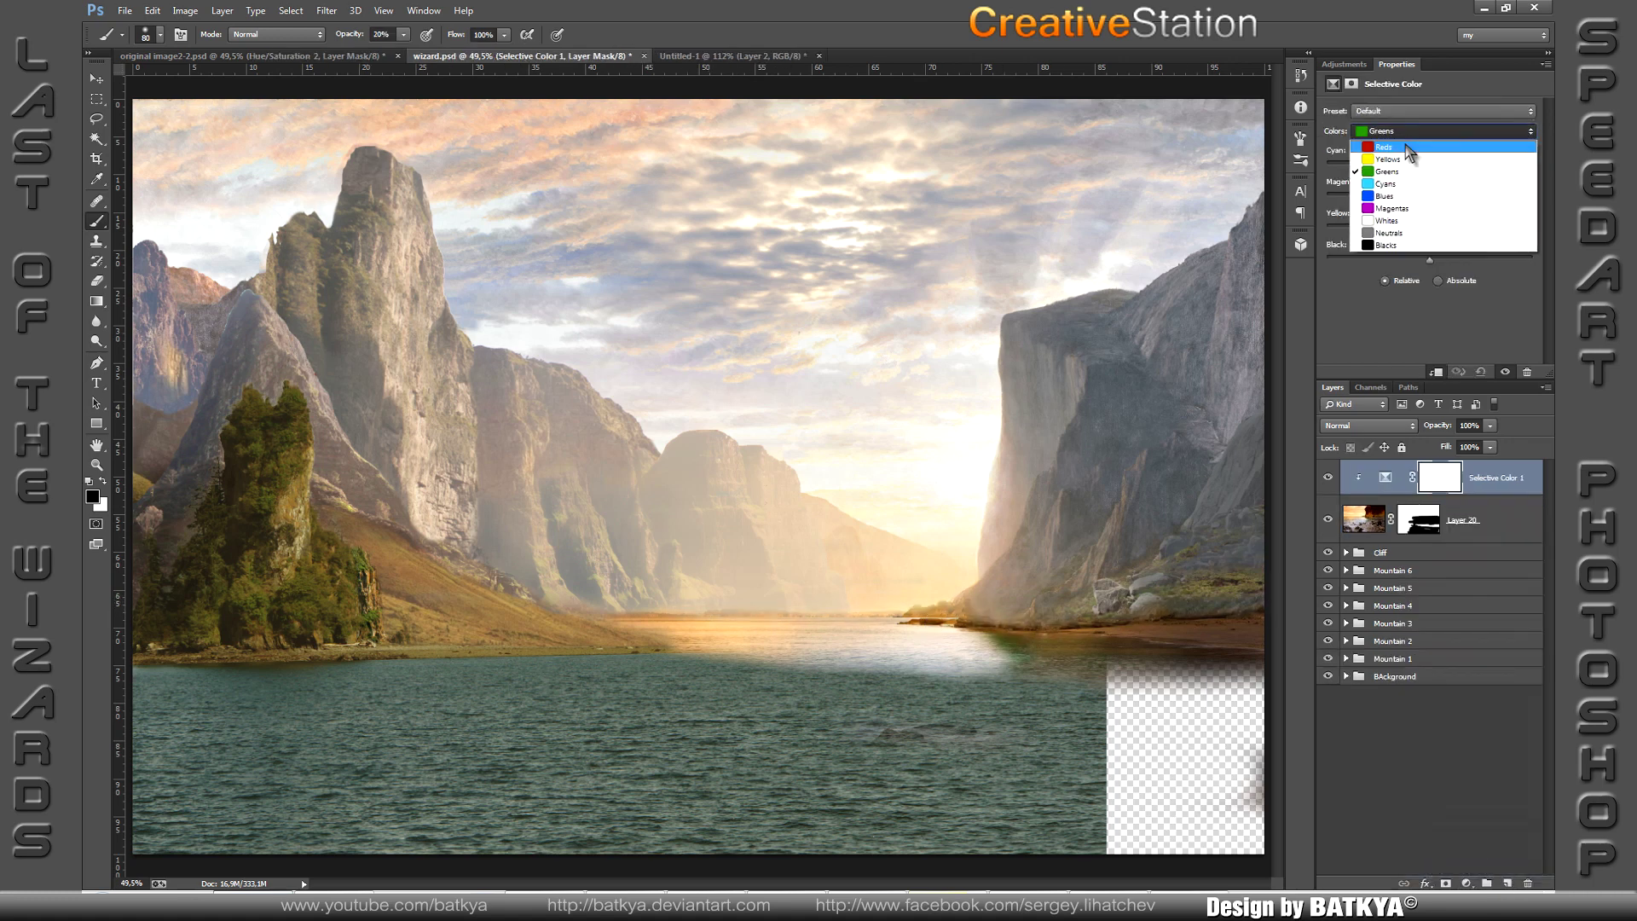
left_click(1373, 144)
left_click_drag(1428, 196, 1429, 204)
left_click(1441, 131)
left_click(1407, 159)
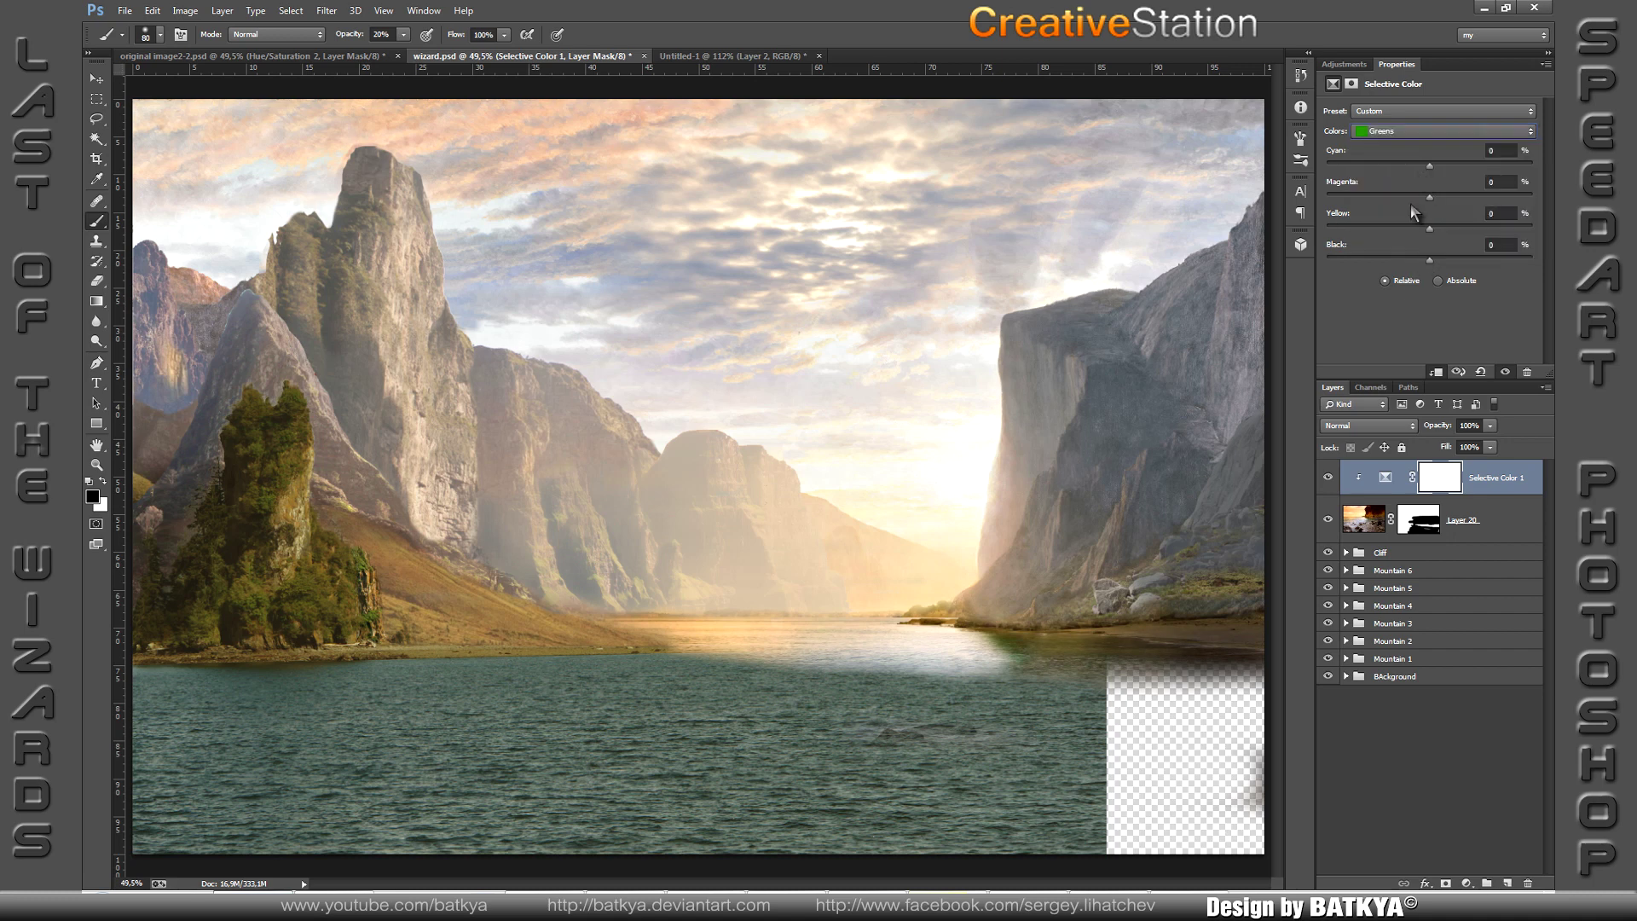
Step: Add Hue/Saturation and a pale-filled clipped Layer 21 at 27% opacity with a mask
left_click(1480, 883)
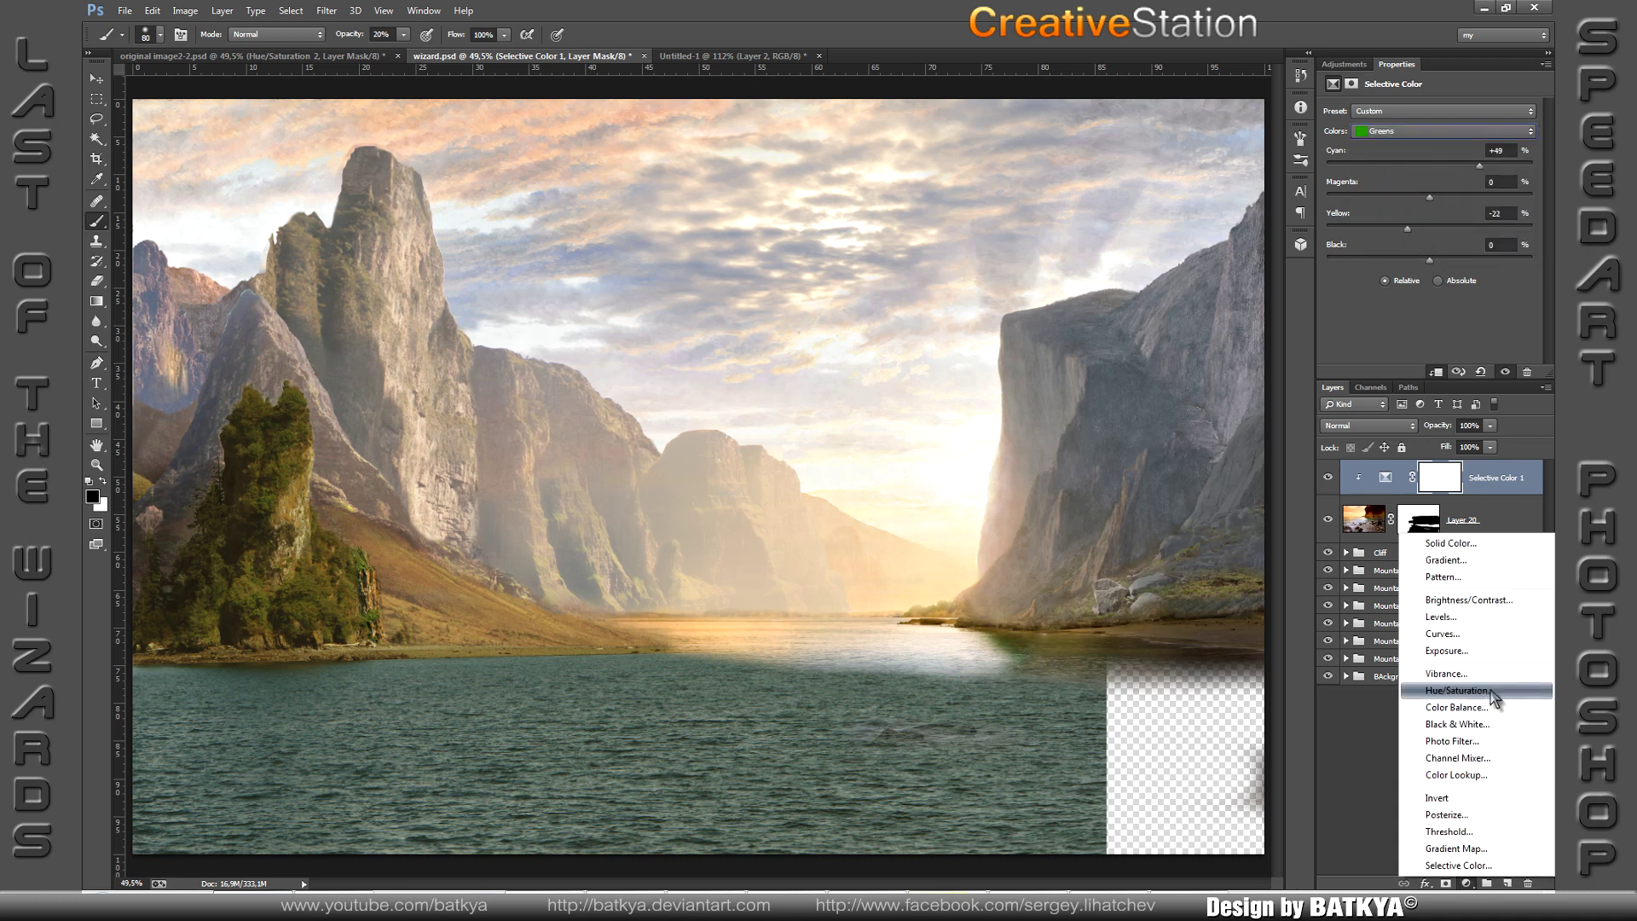
left_click(1398, 723)
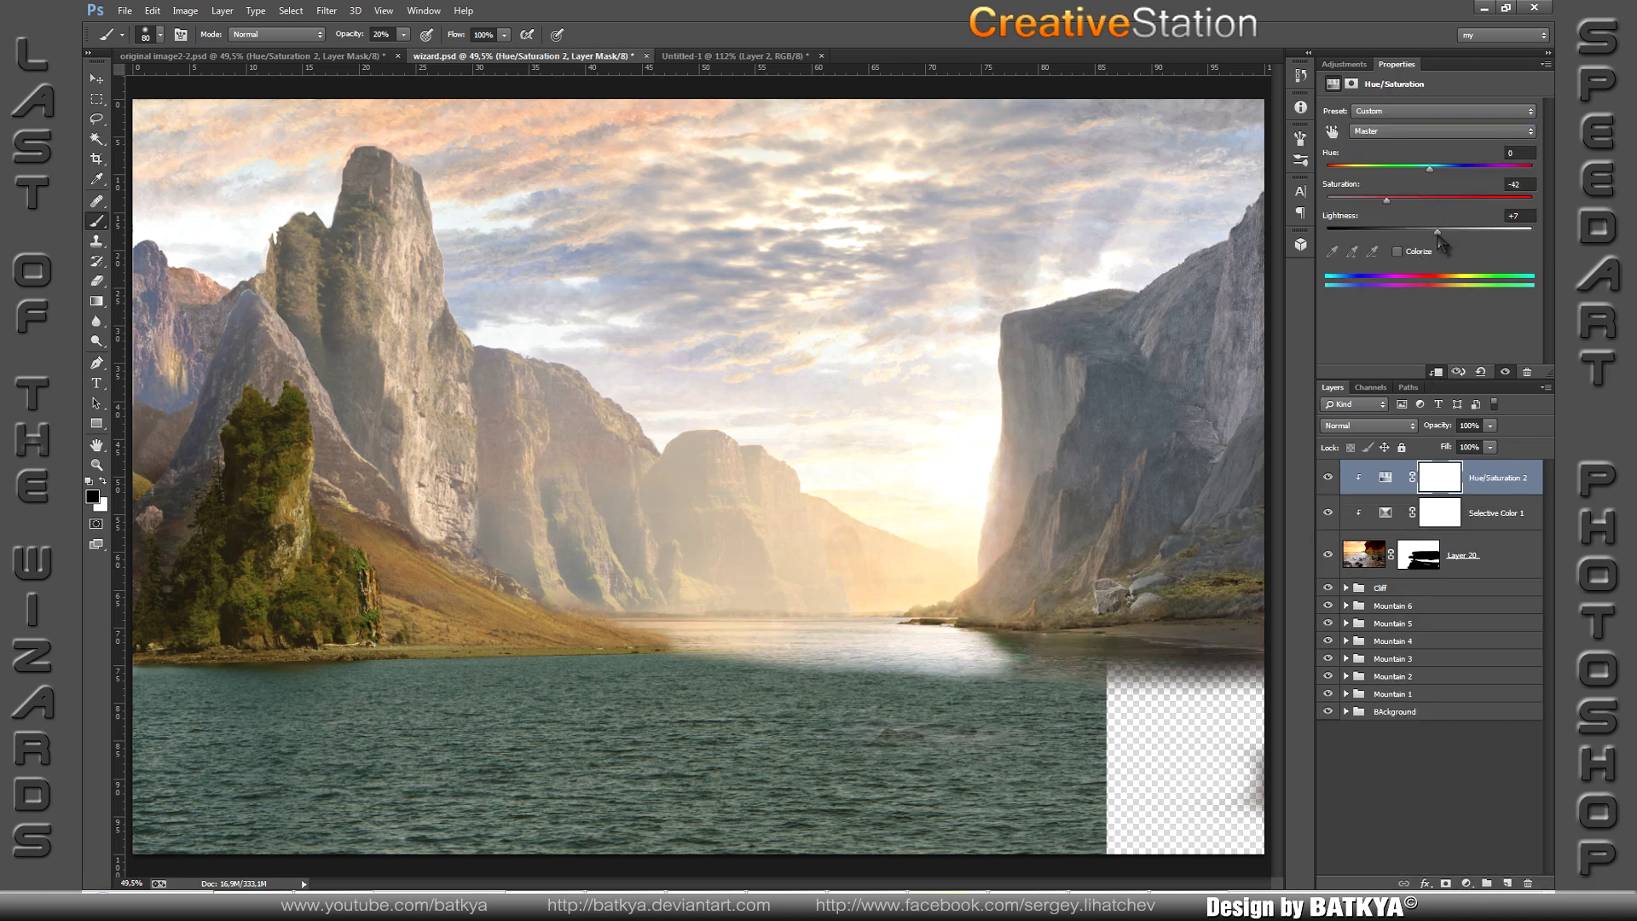
key("ctrl+shift+alt+n")
left_click_drag(1441, 425, 1390, 439)
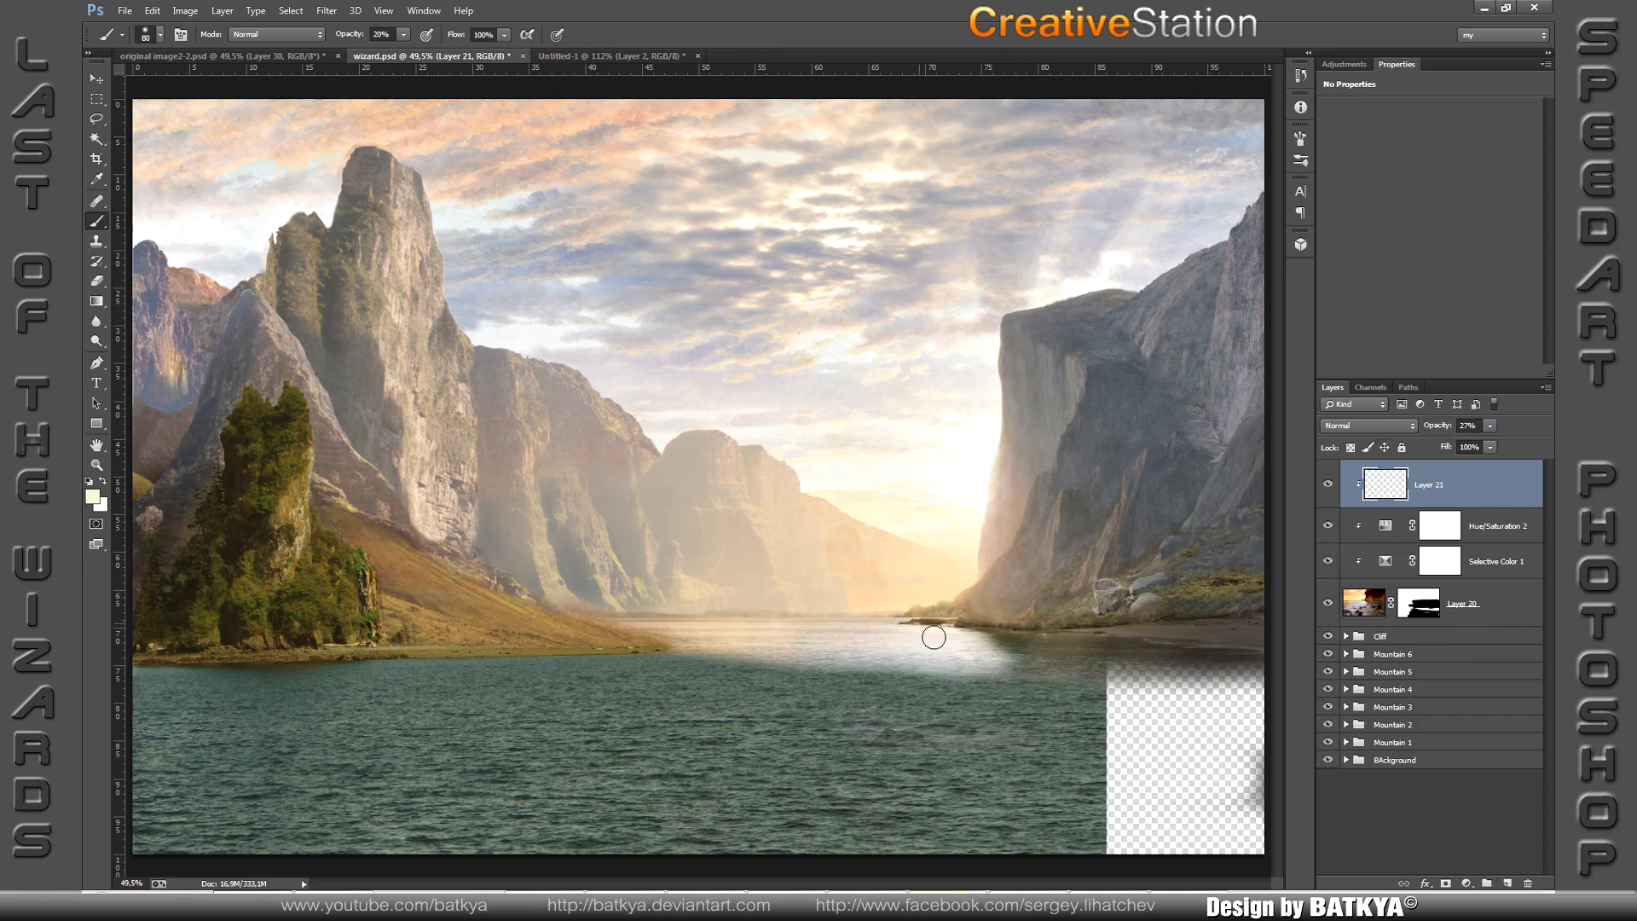
key("alt+BackSpace")
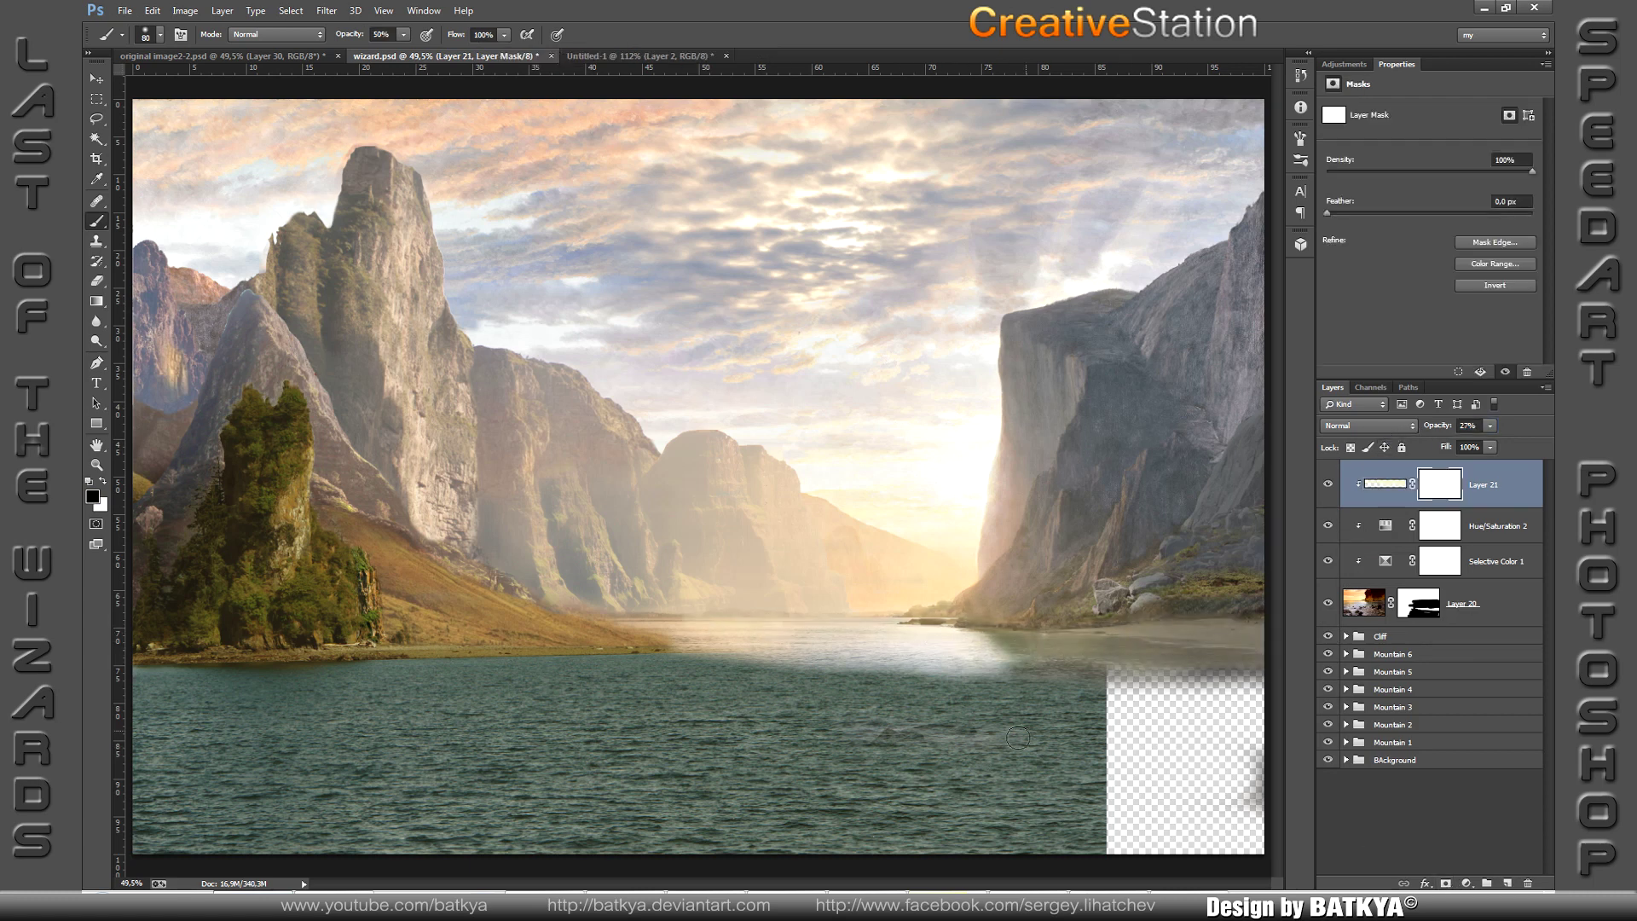
key("d")
key("5")
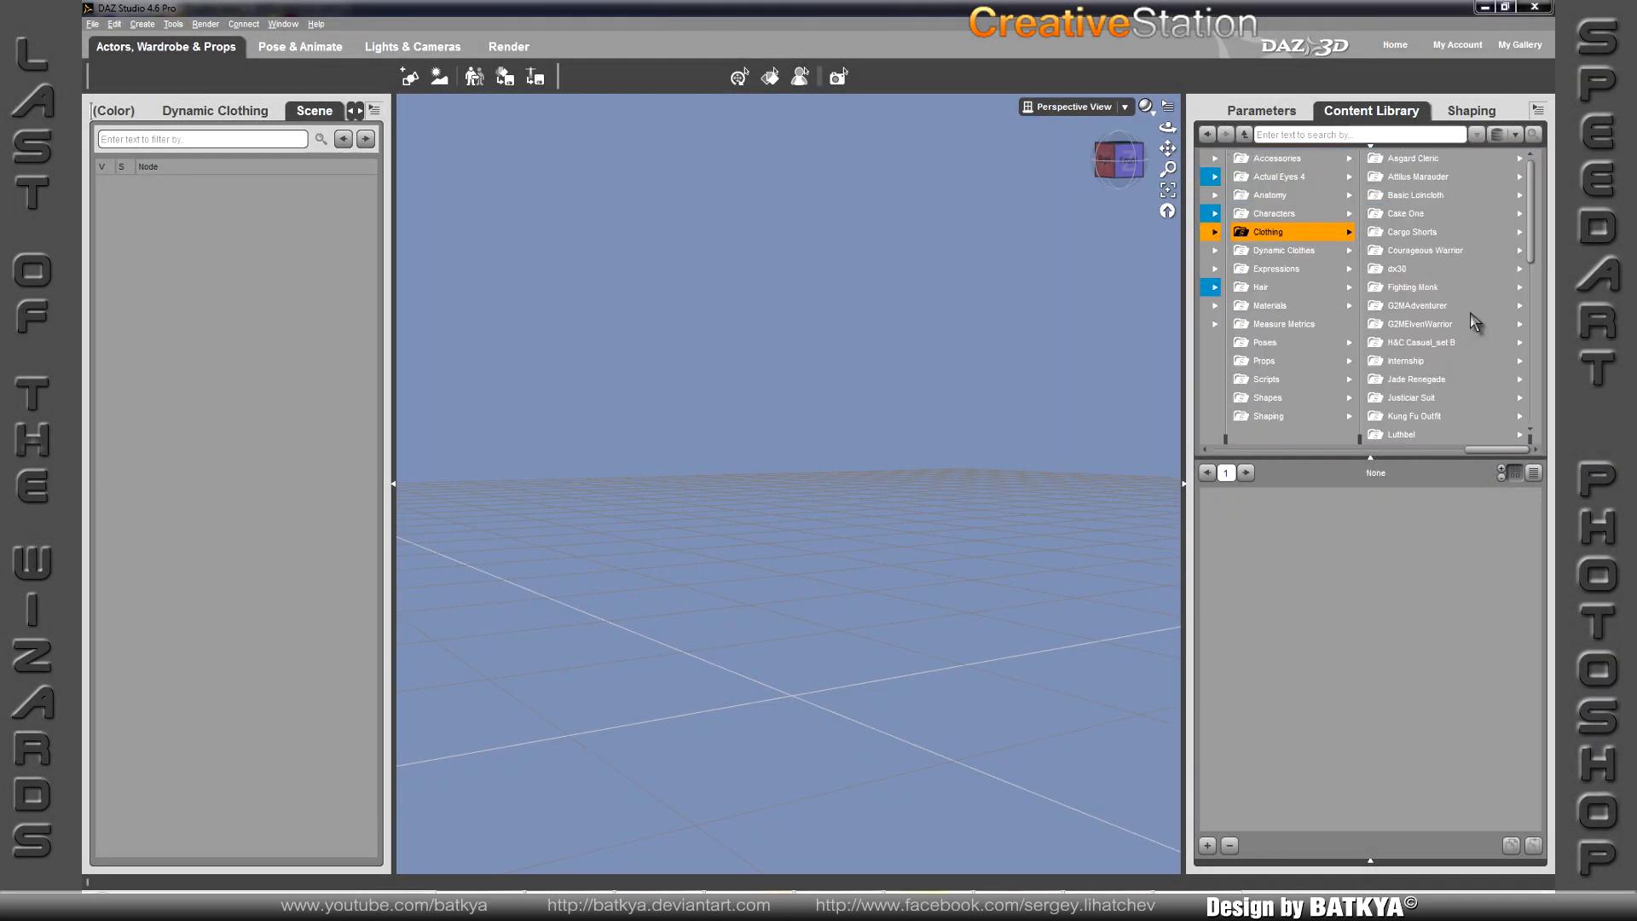
Step: Load The Great Wizard figure and apply the blue robe material
left_click(1499, 227)
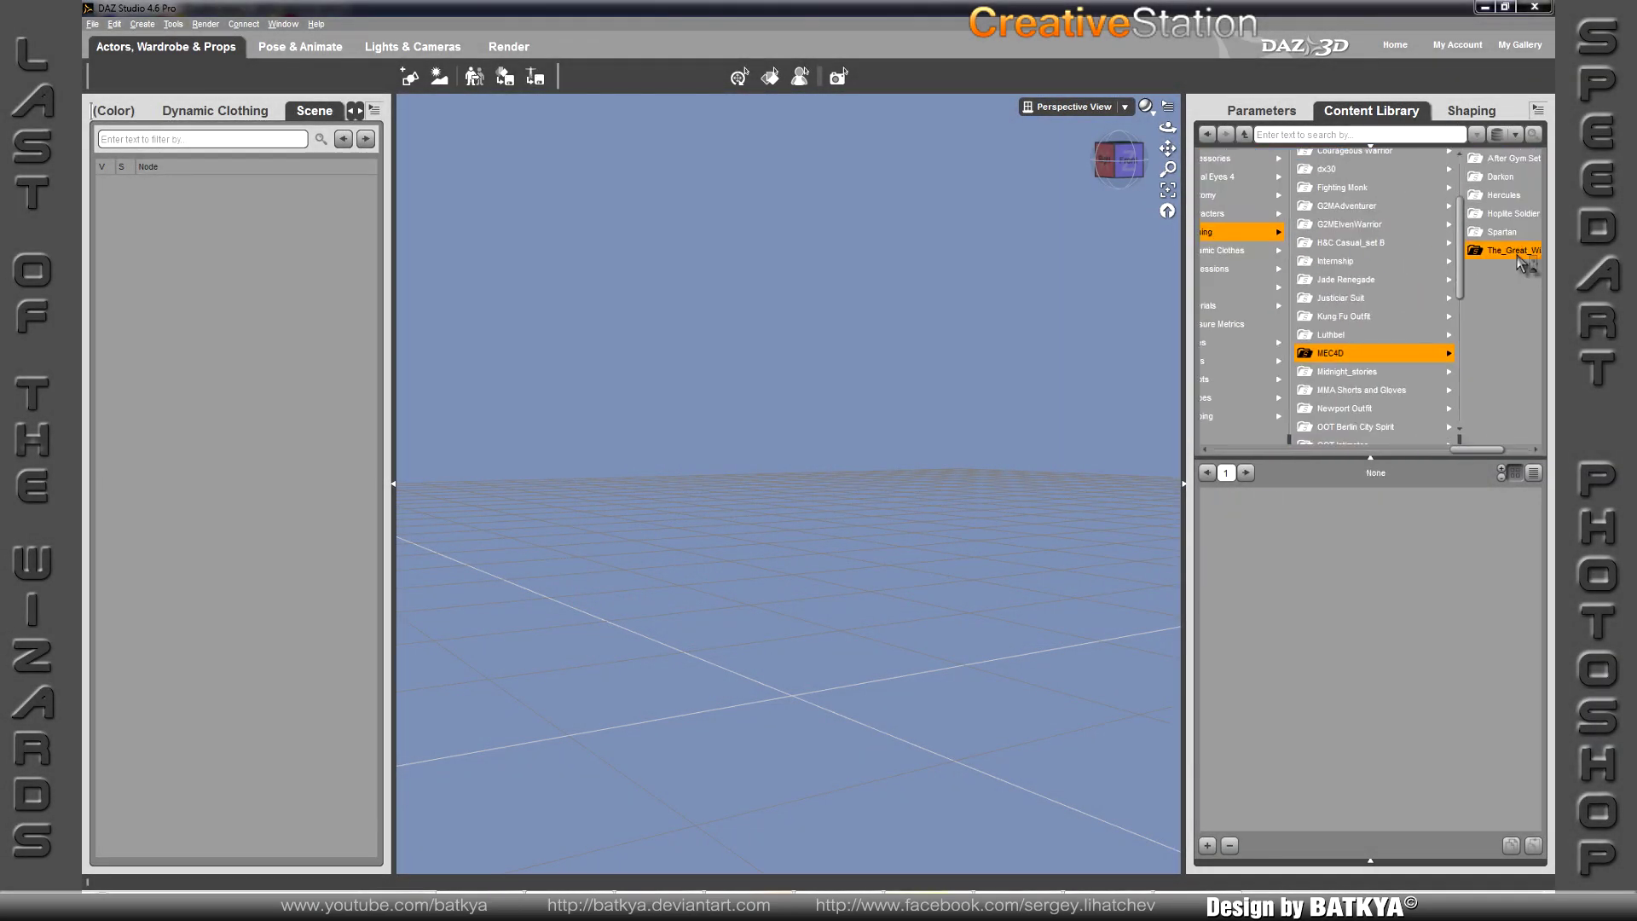
double_click(1316, 612)
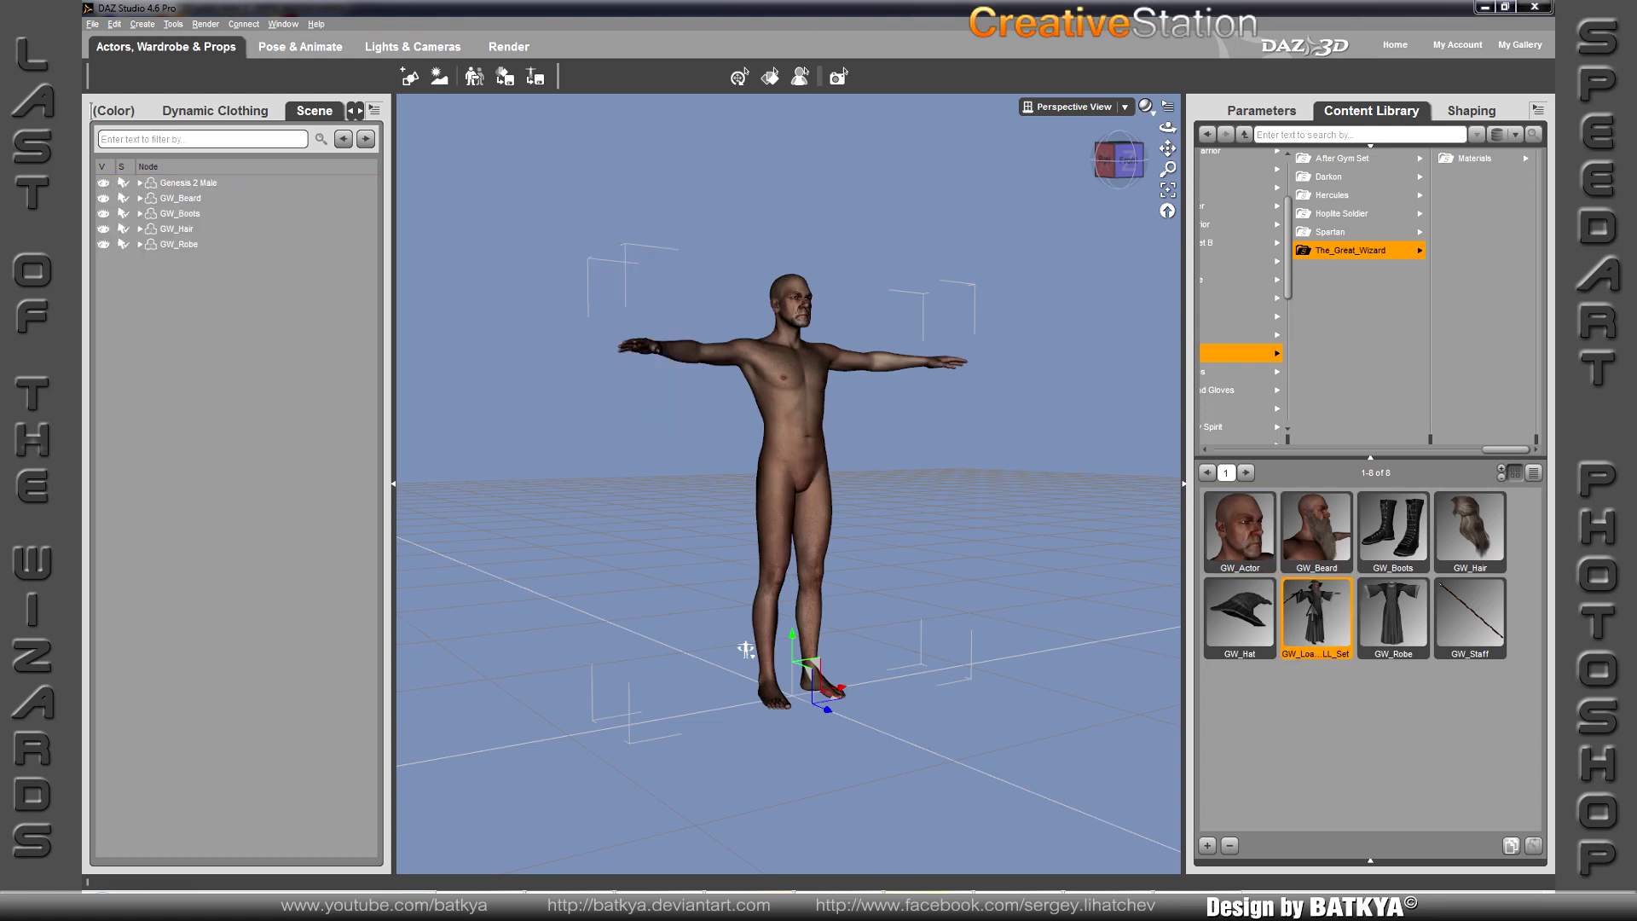
left_click(1474, 158)
left_click(1317, 699)
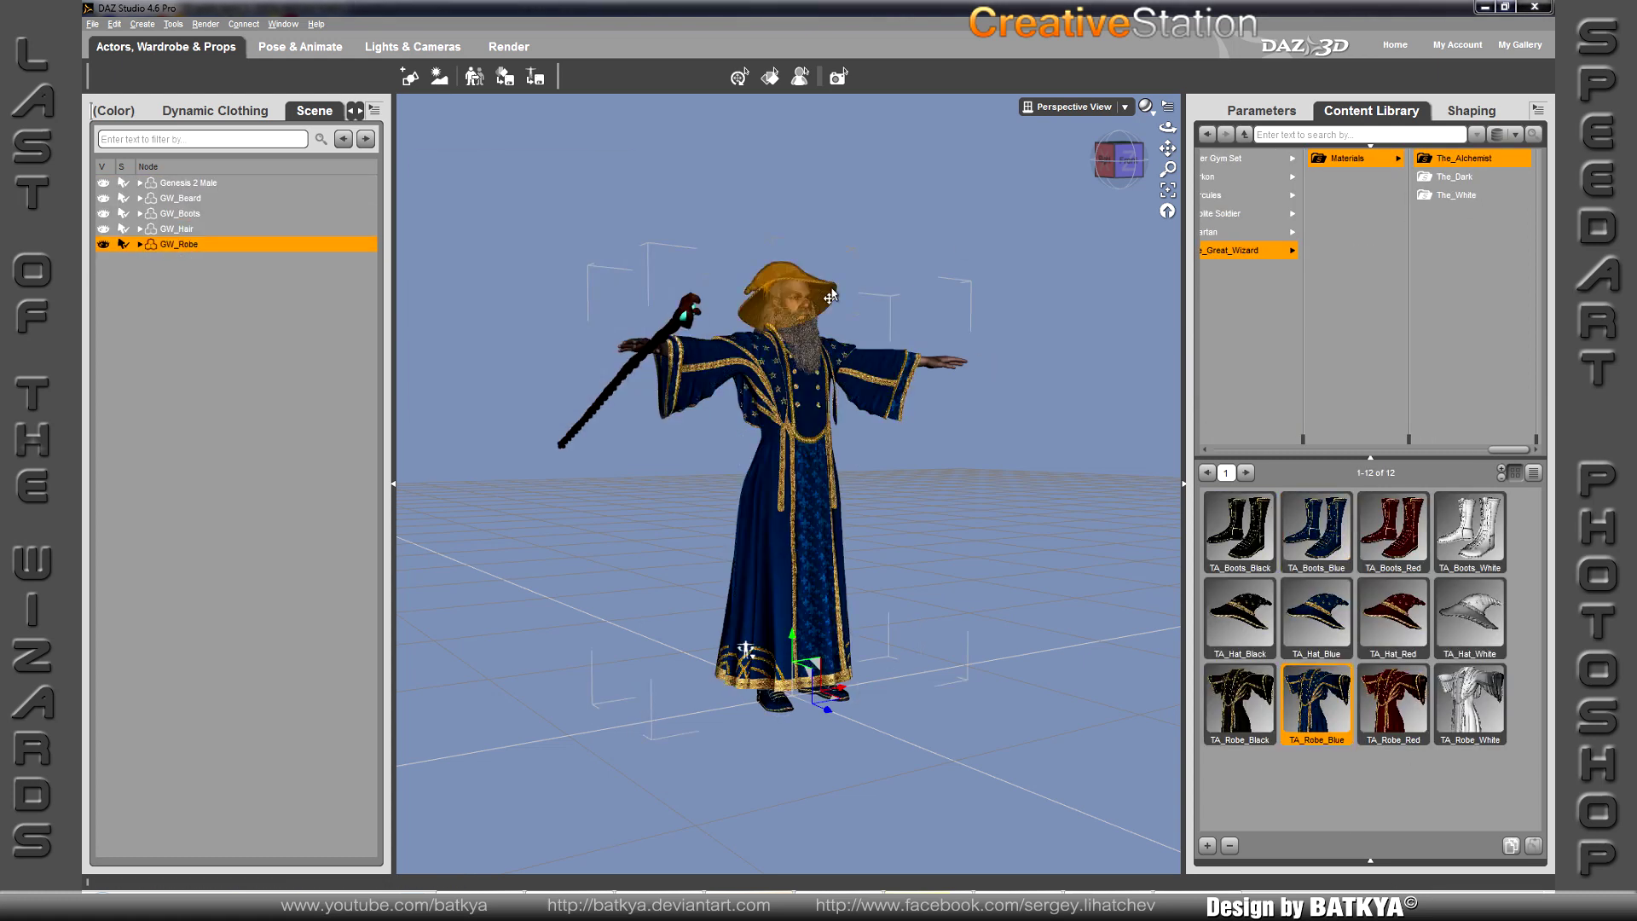
Step: Pose the wizard with DA_Wizardry: arms raised, hand grasping the staff
left_click(1271, 342)
left_click(1447, 267)
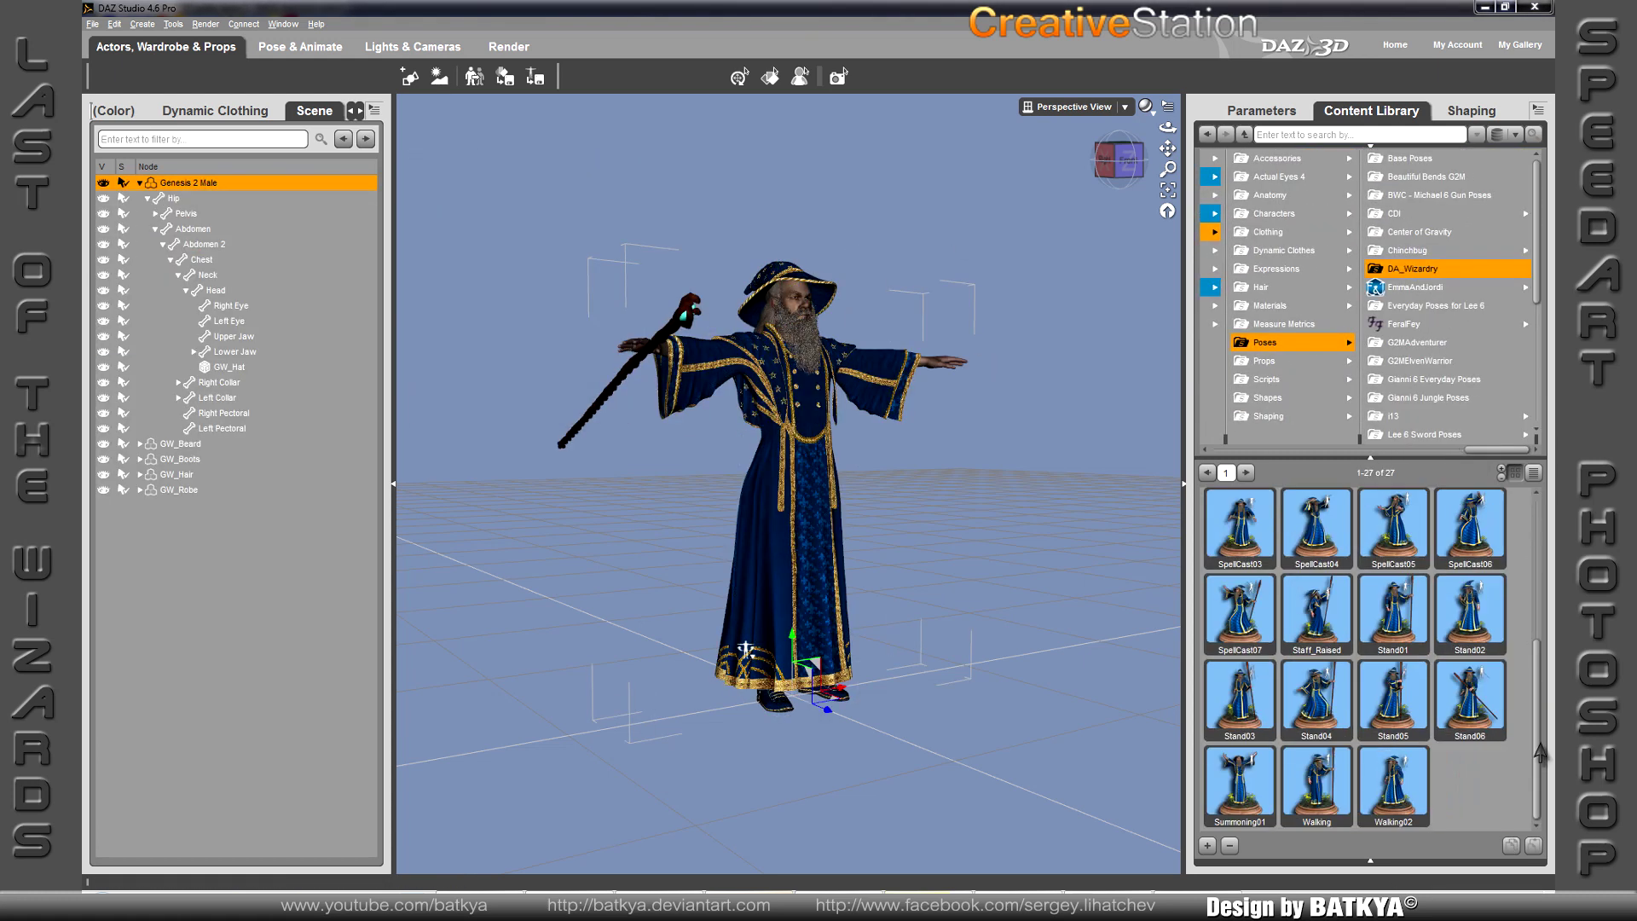
double_click(1317, 614)
double_click(1316, 528)
Step: Turn to a rear camera view and render the wizard from behind
left_click(1119, 160)
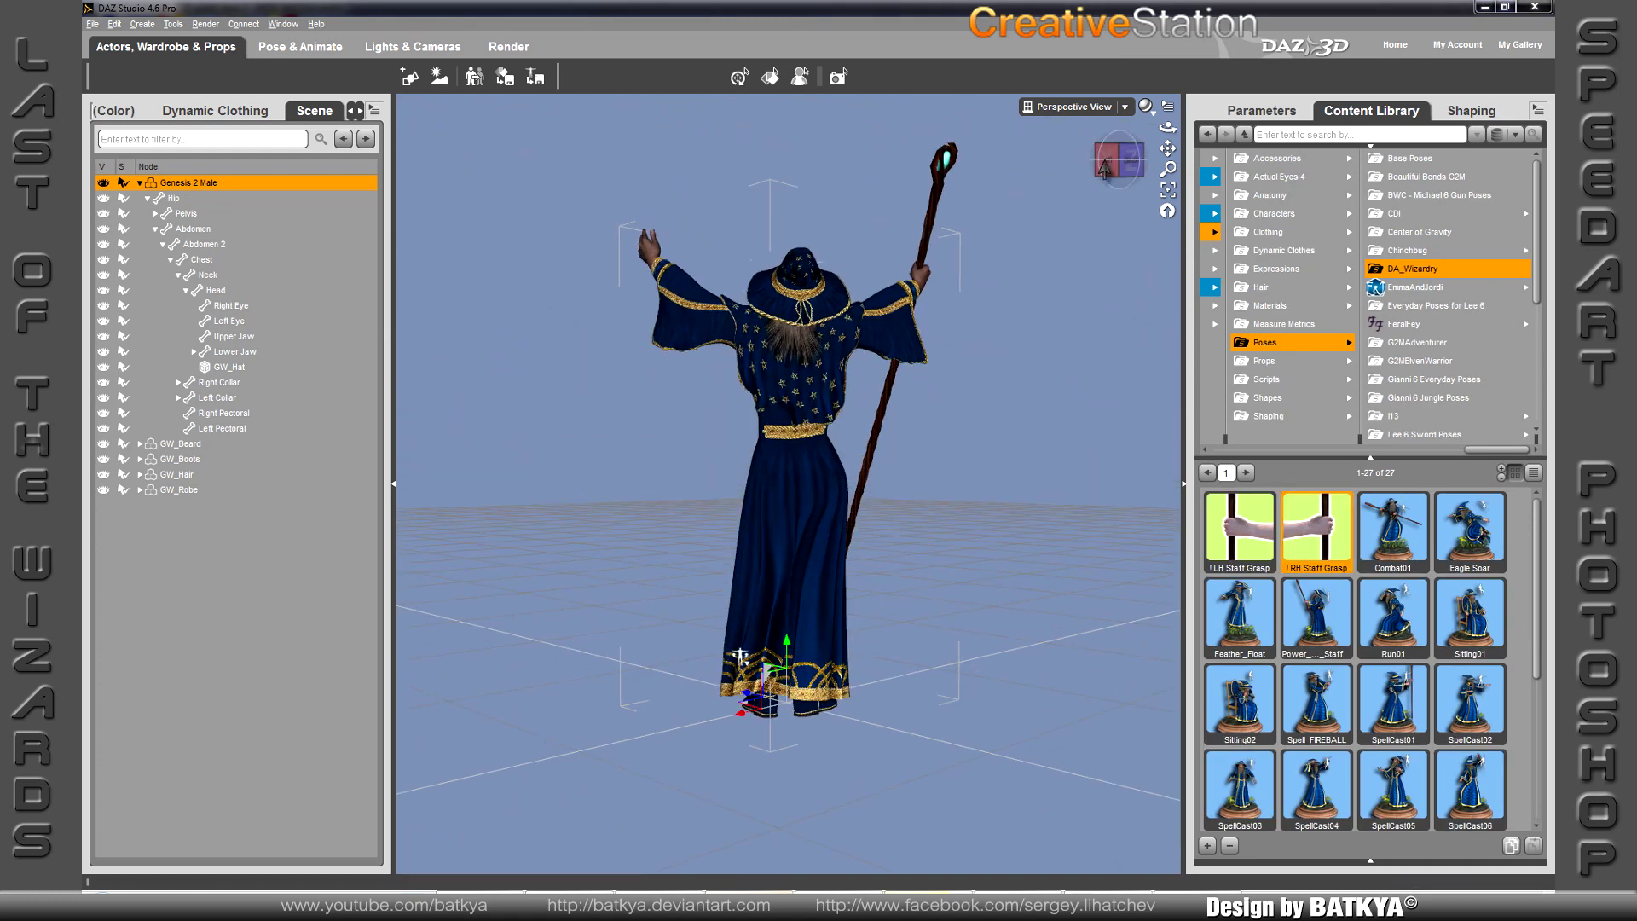
left_click(1125, 107)
left_click(1100, 237)
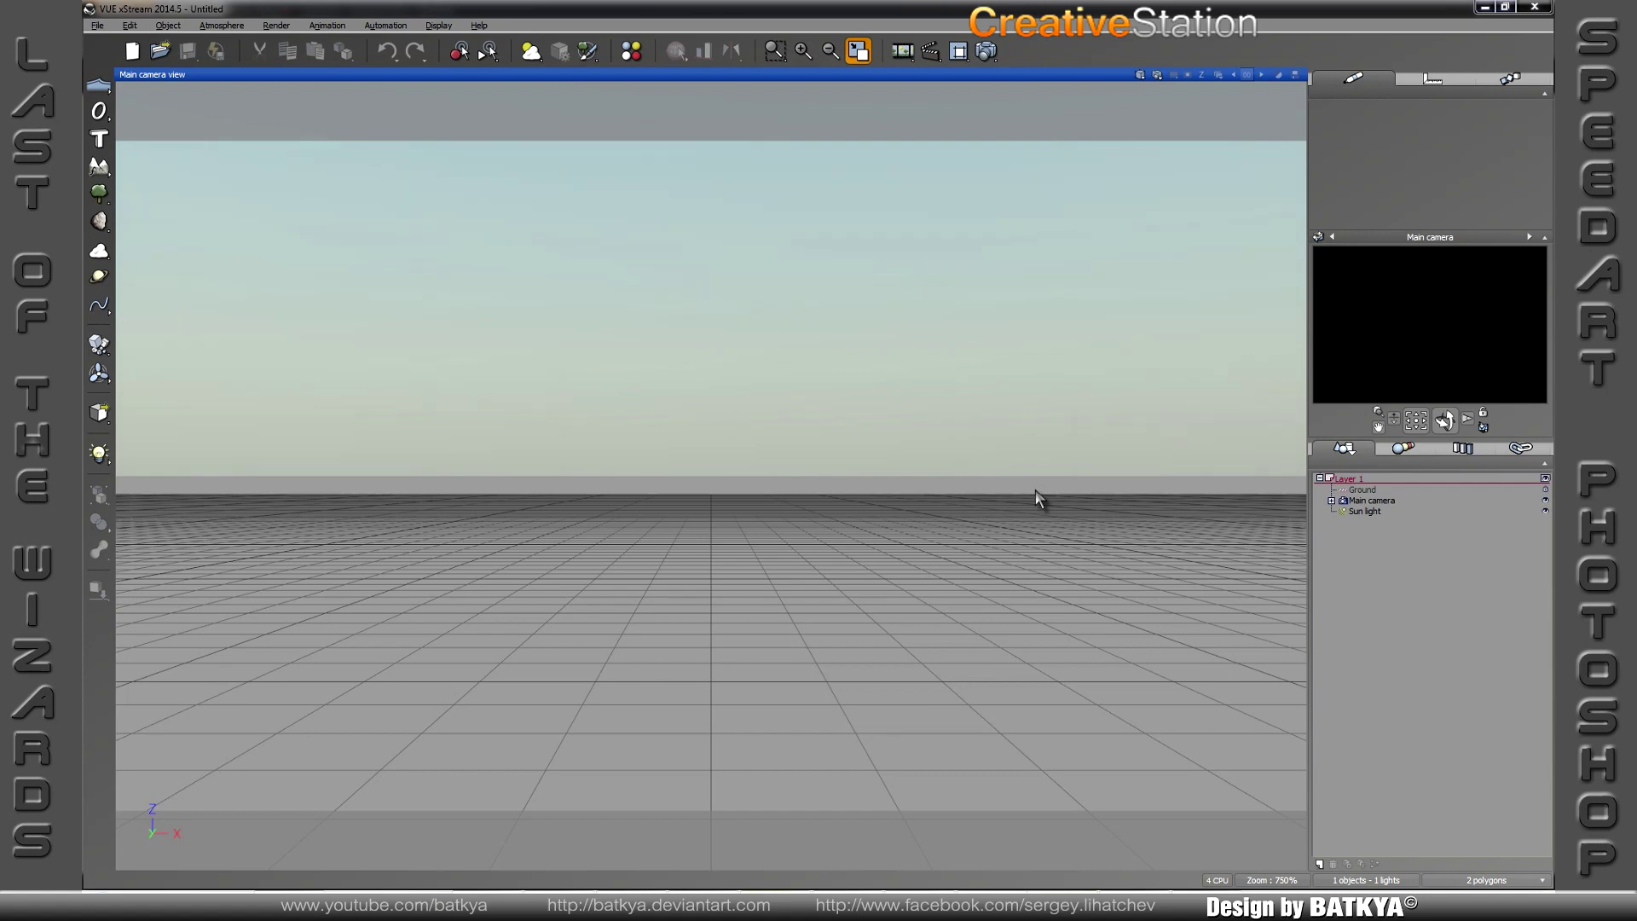
Step: In four-view layout, add a terrain and reposition the Main camera
left_click(859, 51)
left_click(99, 165)
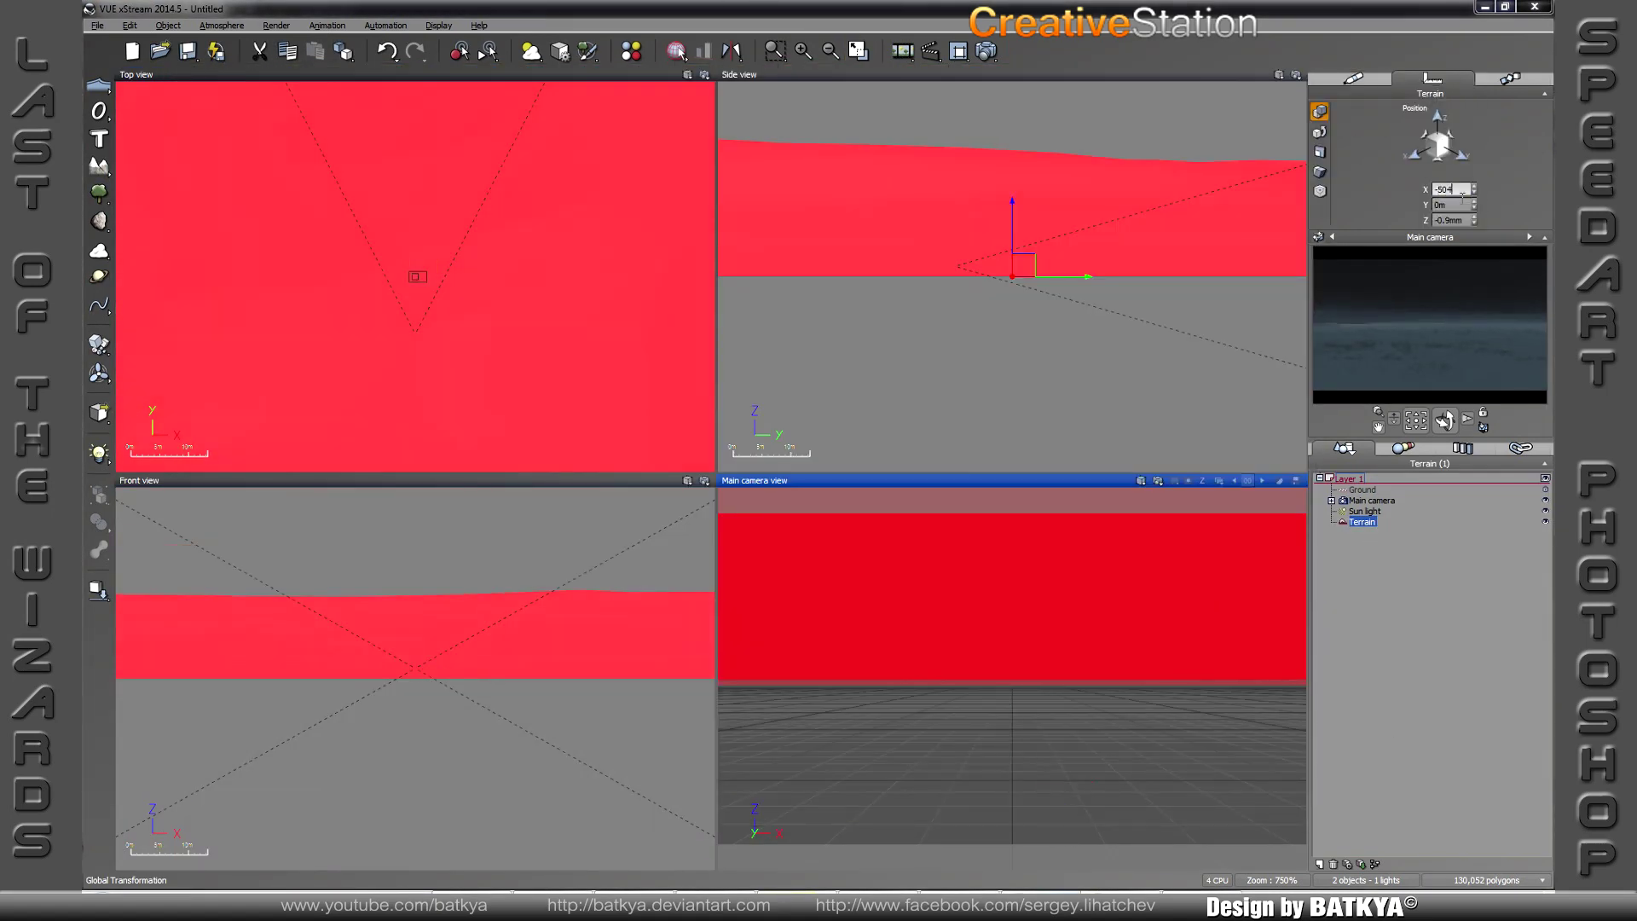
key("Return")
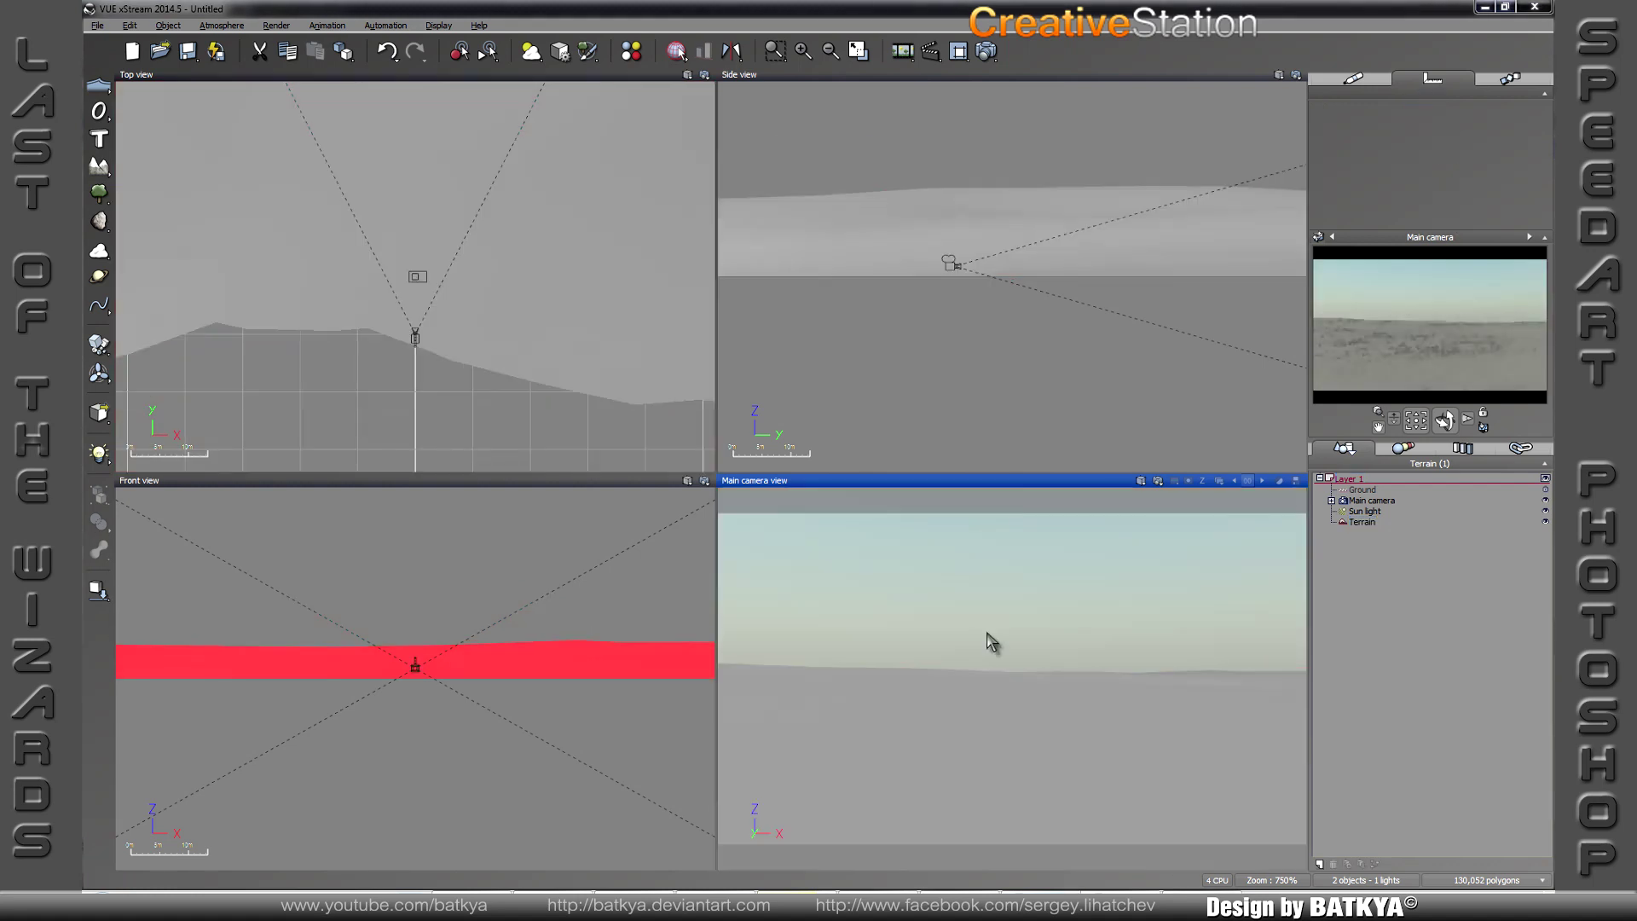
left_click(1016, 229)
left_click(980, 651)
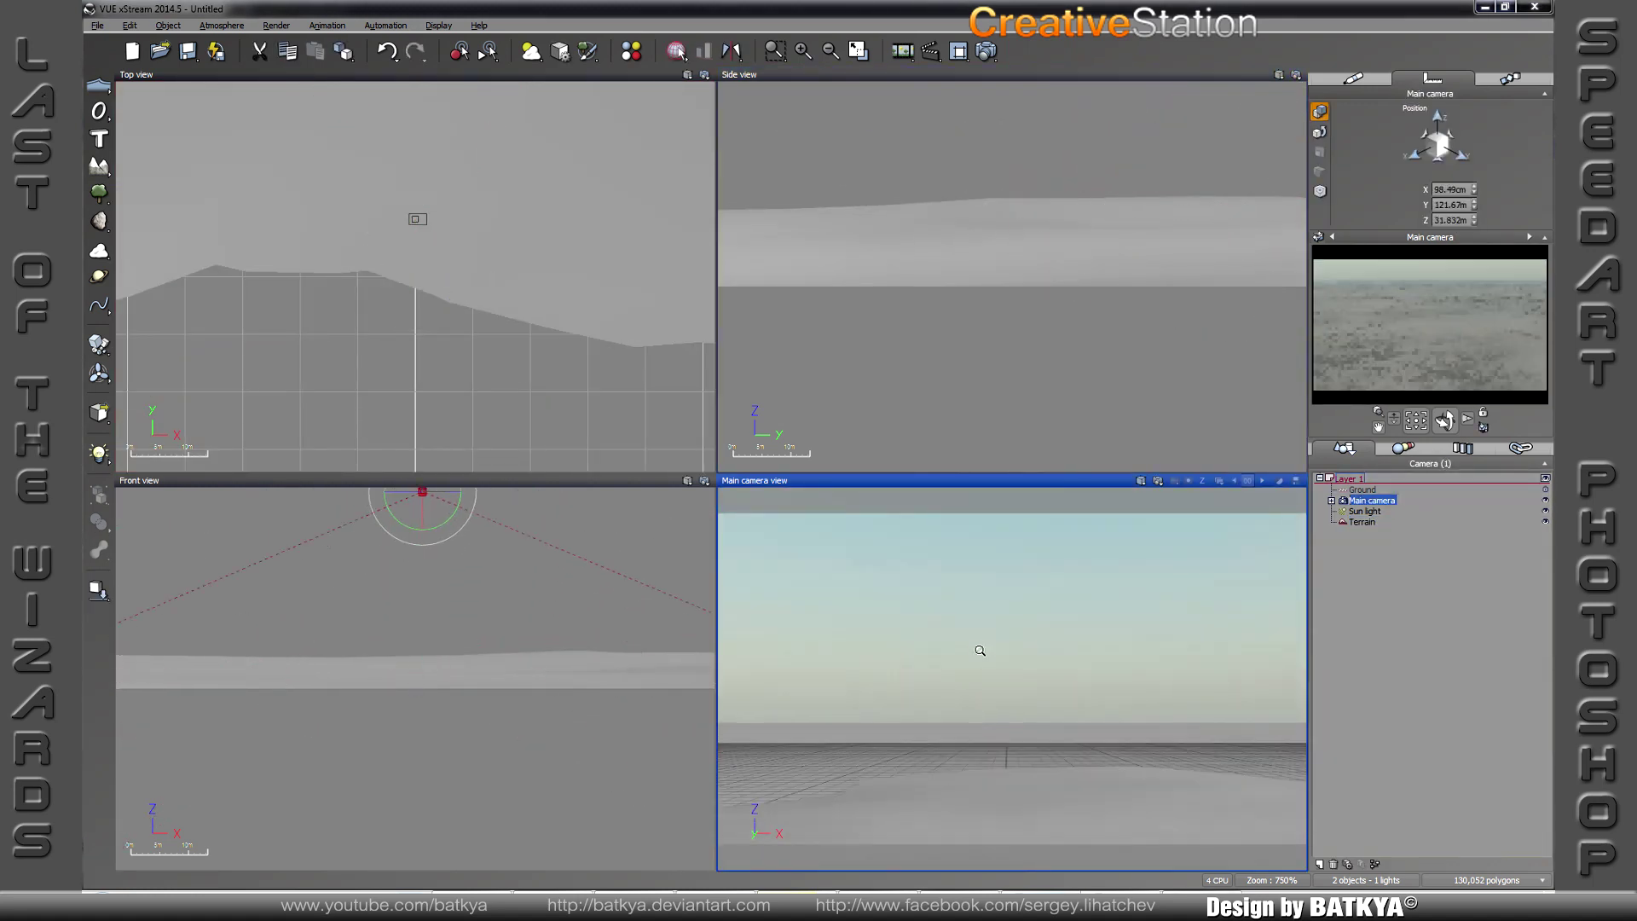
Step: Give the terrain the Shrubby Heath EcoSystem material and populate it with vegetation
left_click(1020, 701)
left_click(1012, 198)
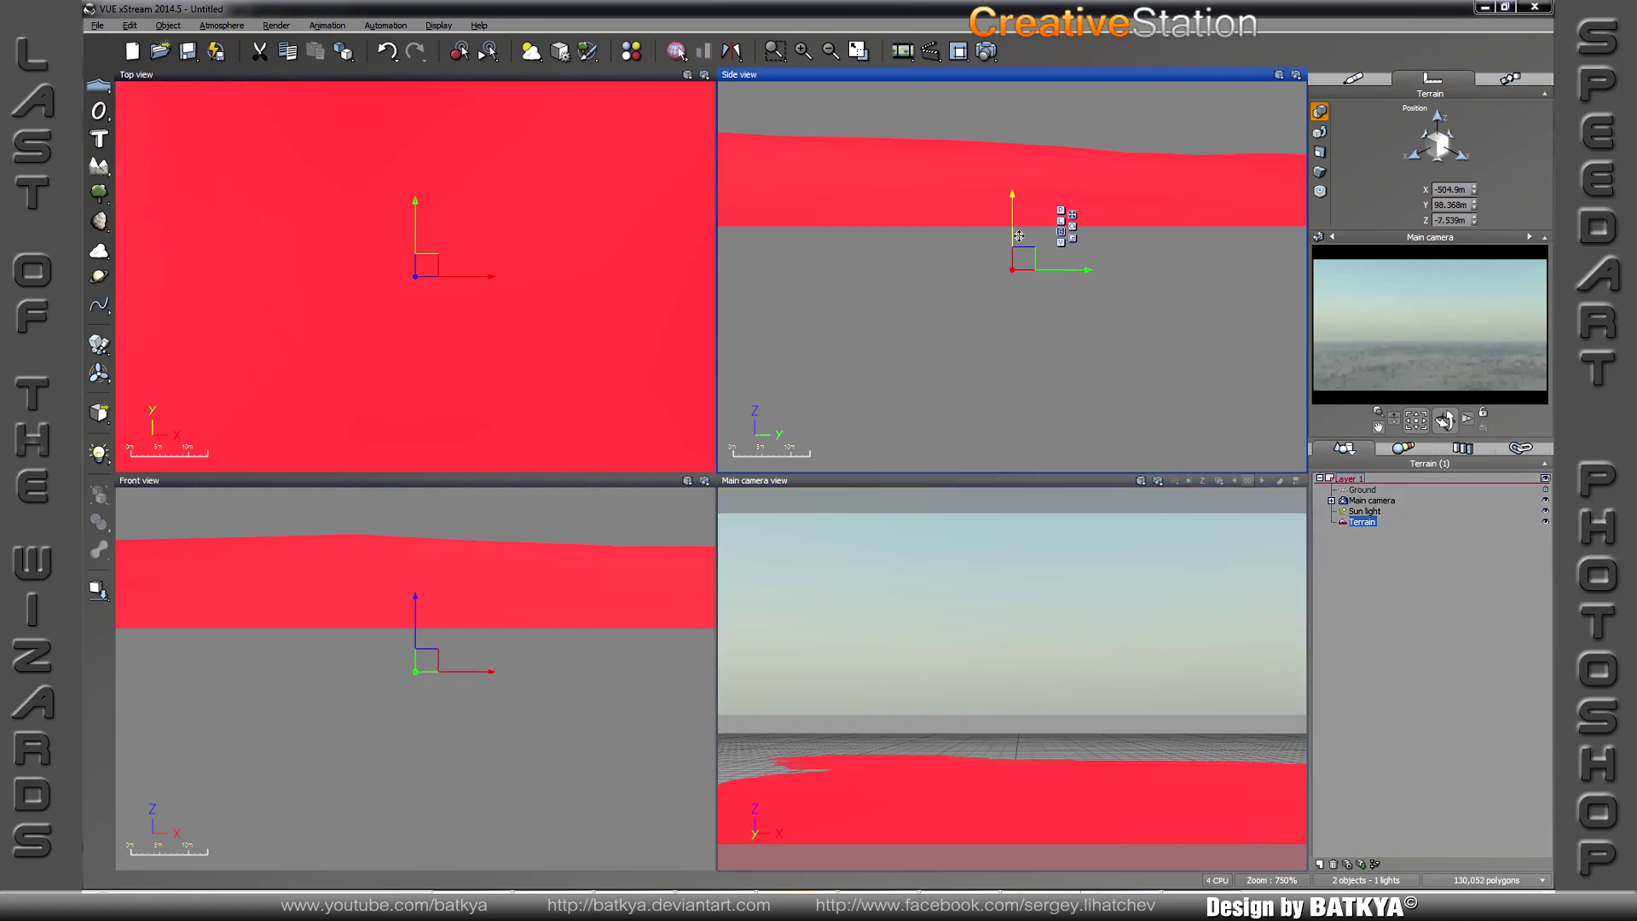
double_click(1012, 198)
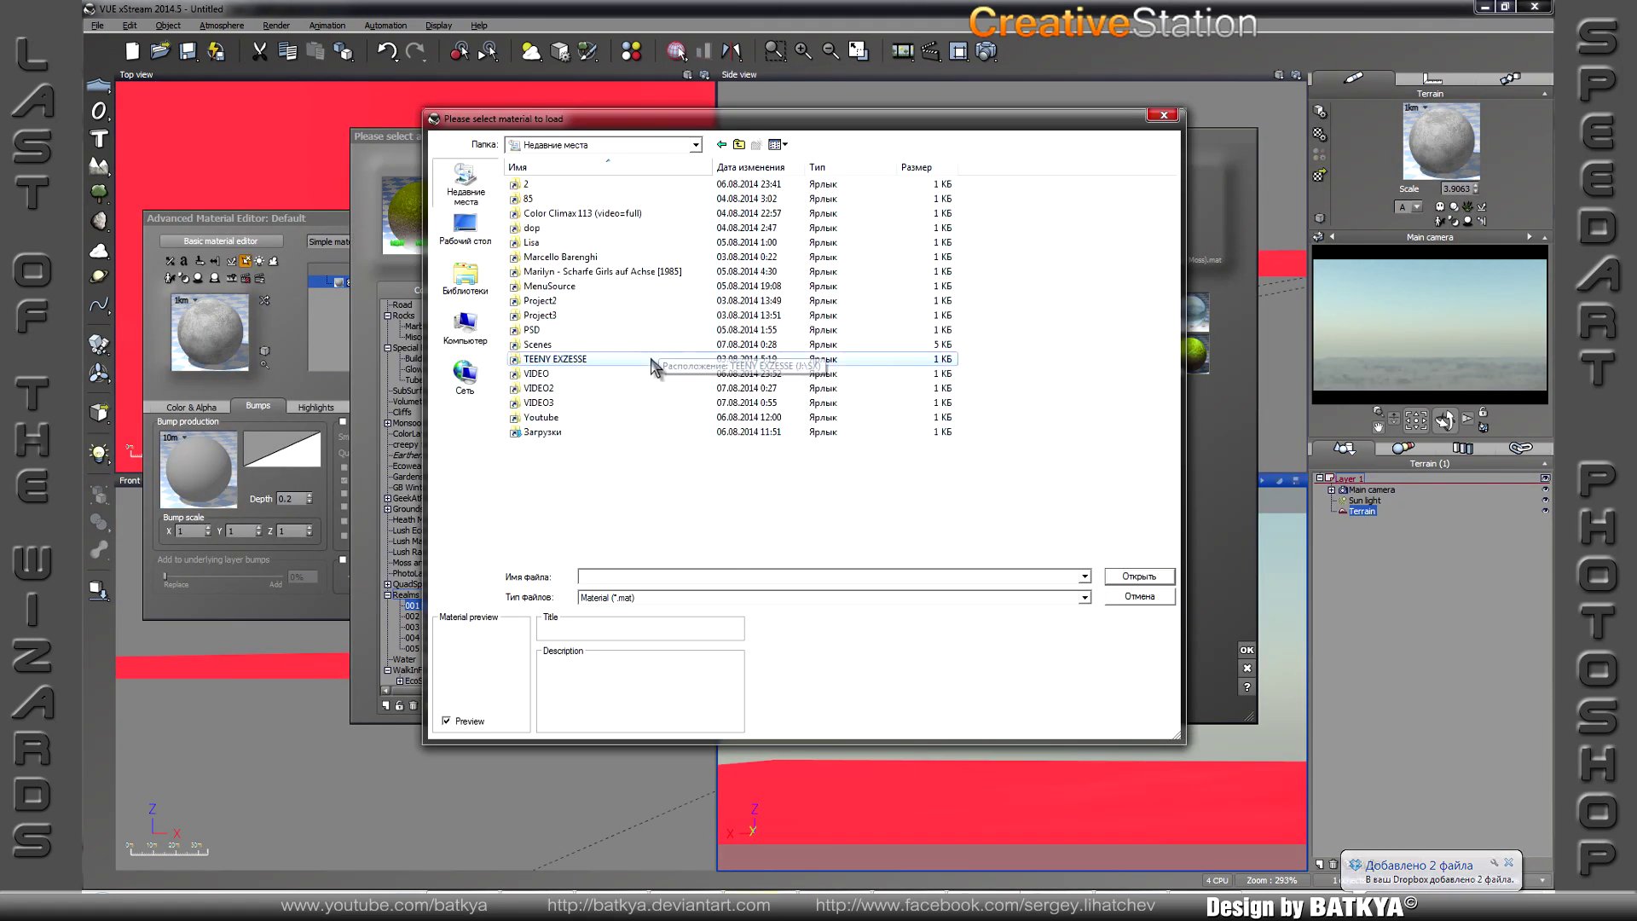
double_click(546, 205)
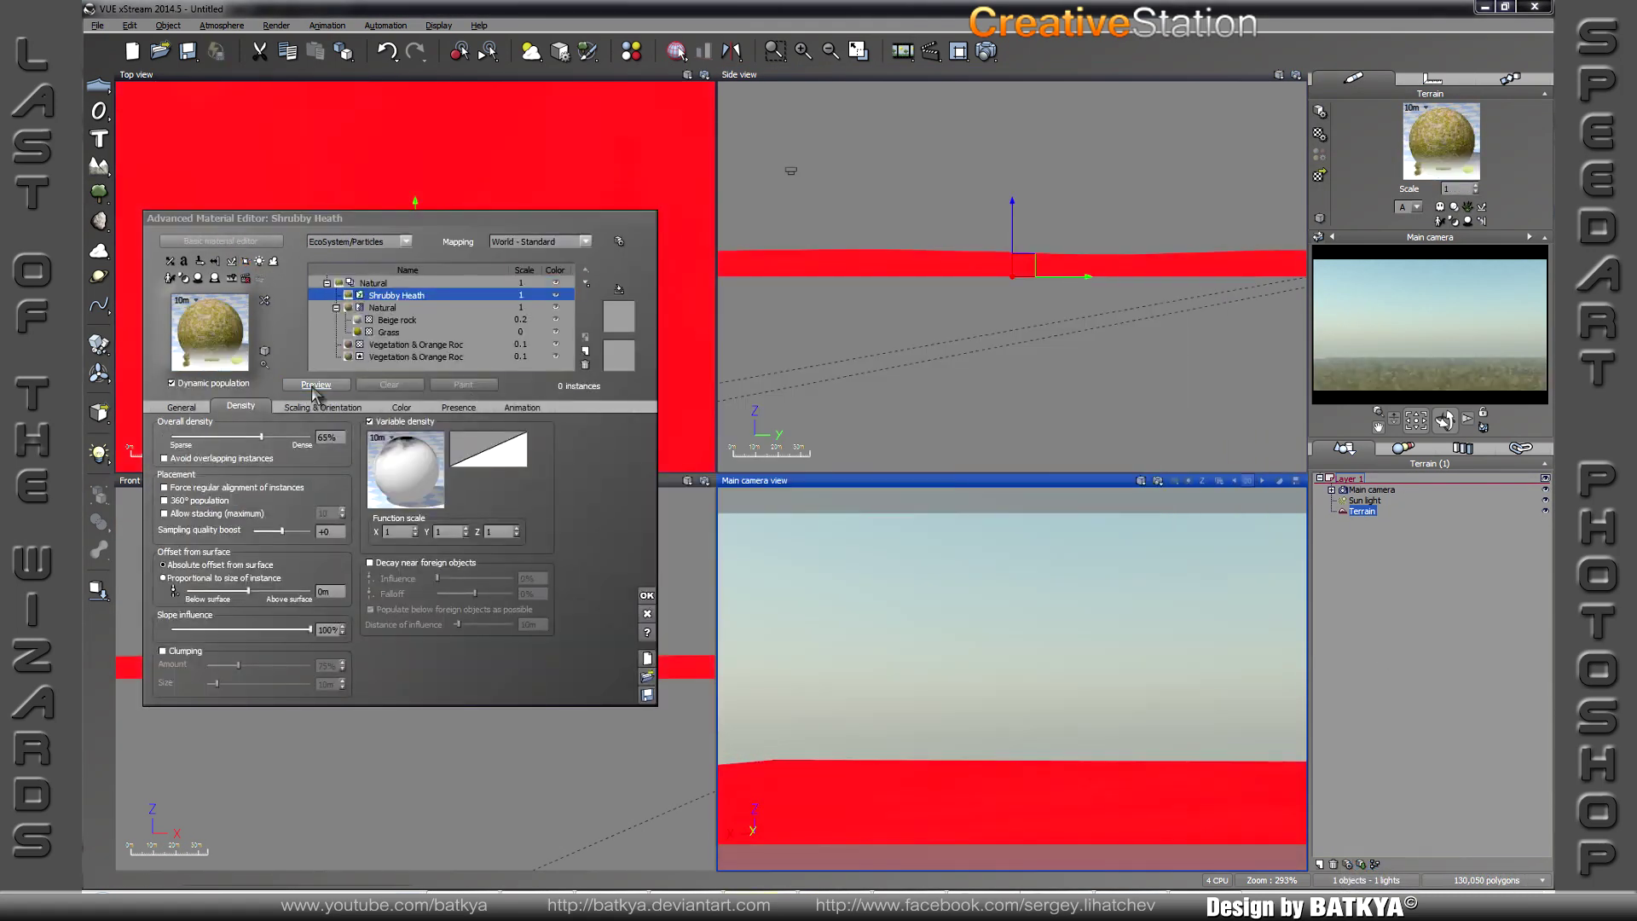
left_click(646, 595)
left_click(97, 24)
Step: Move The Folly into the Main camera's view
left_click(213, 227)
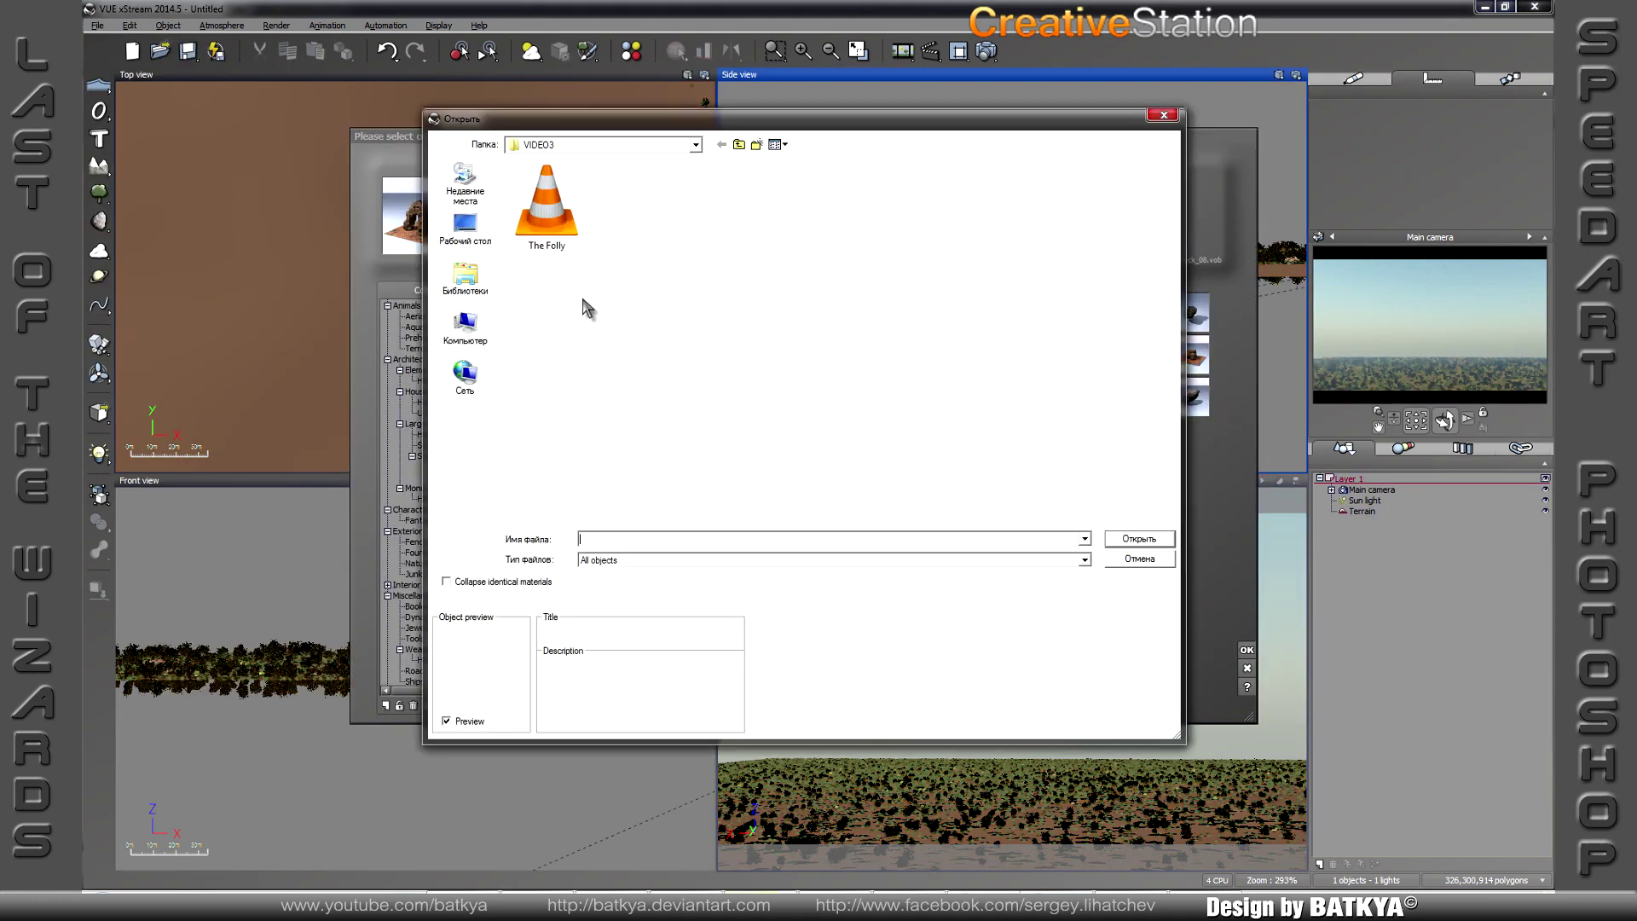
key("Escape")
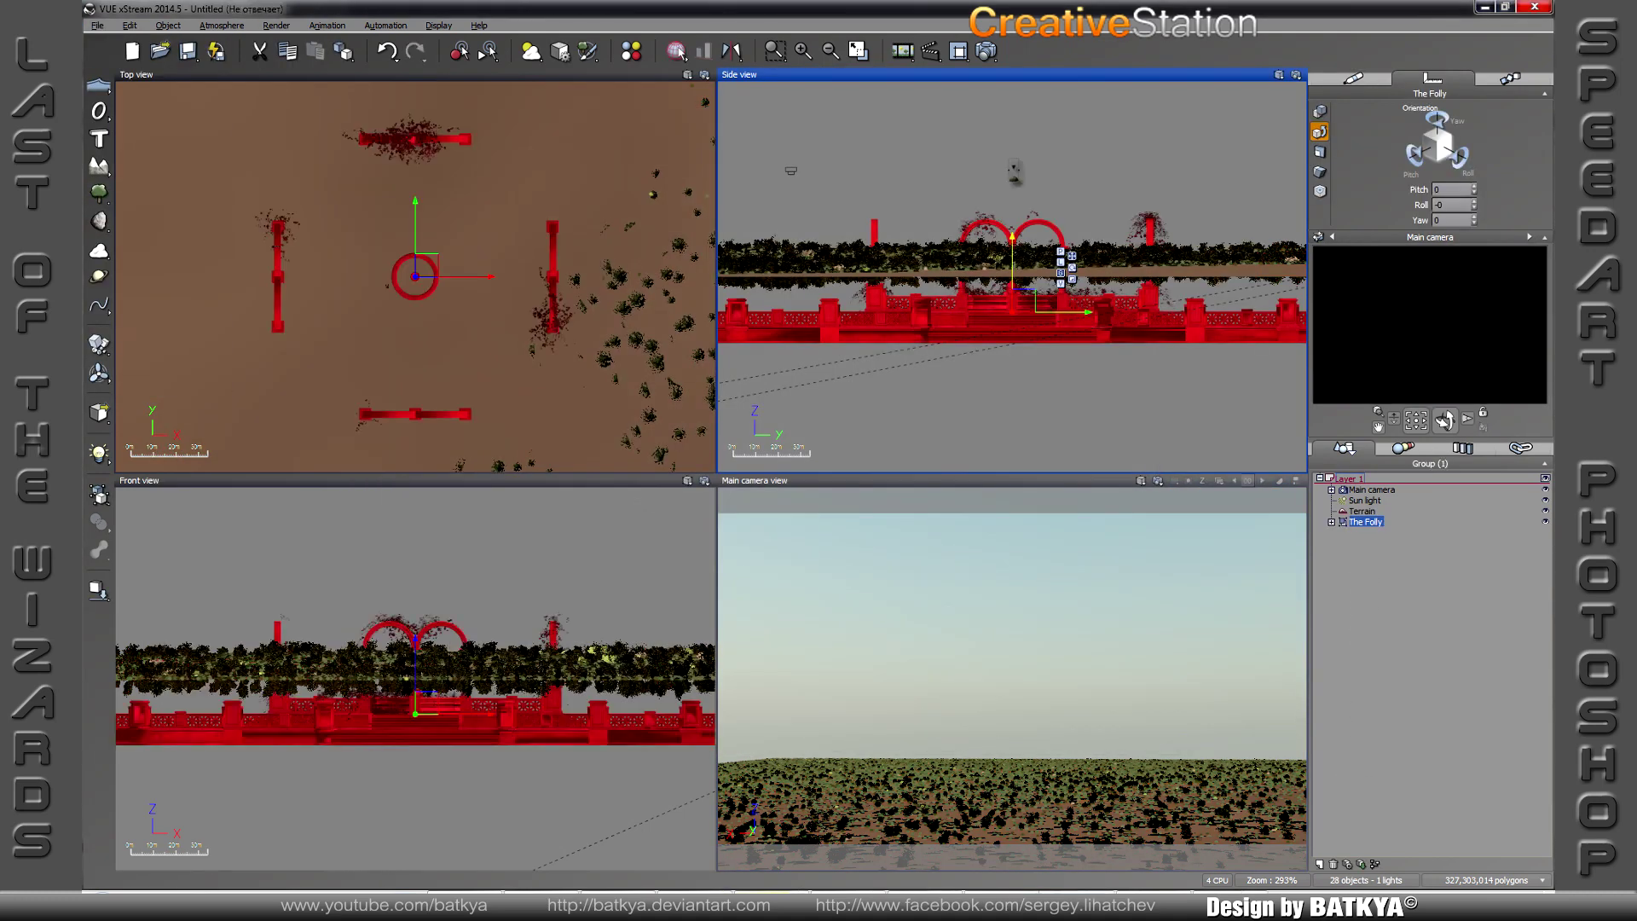
left_click_drag(585, 566, 656, 625)
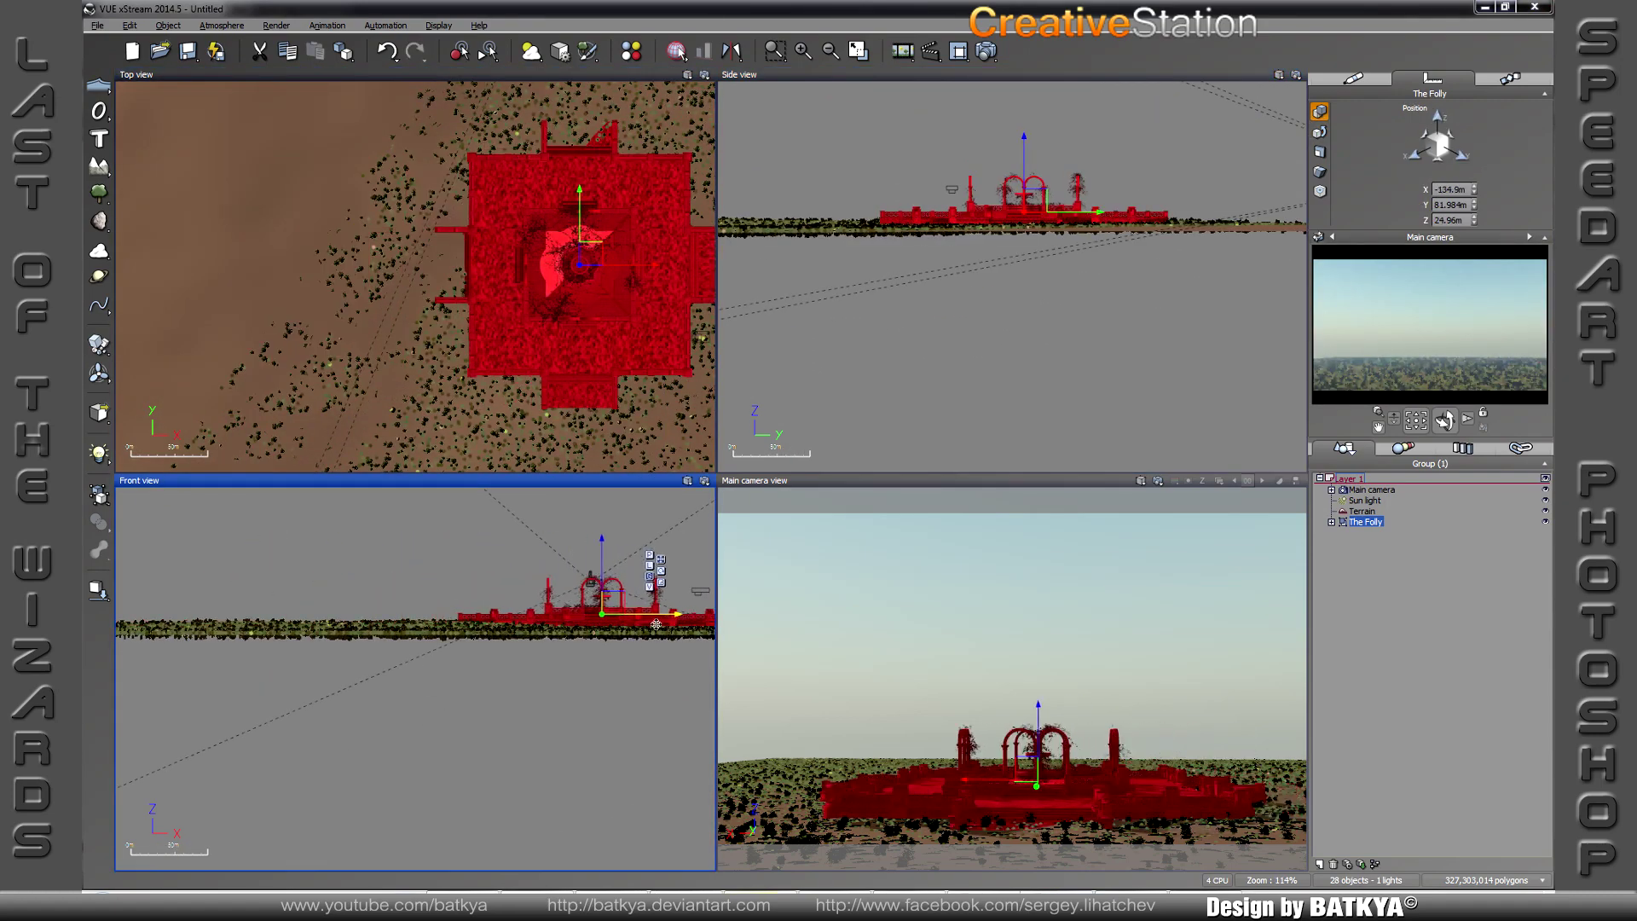
left_click(1465, 220)
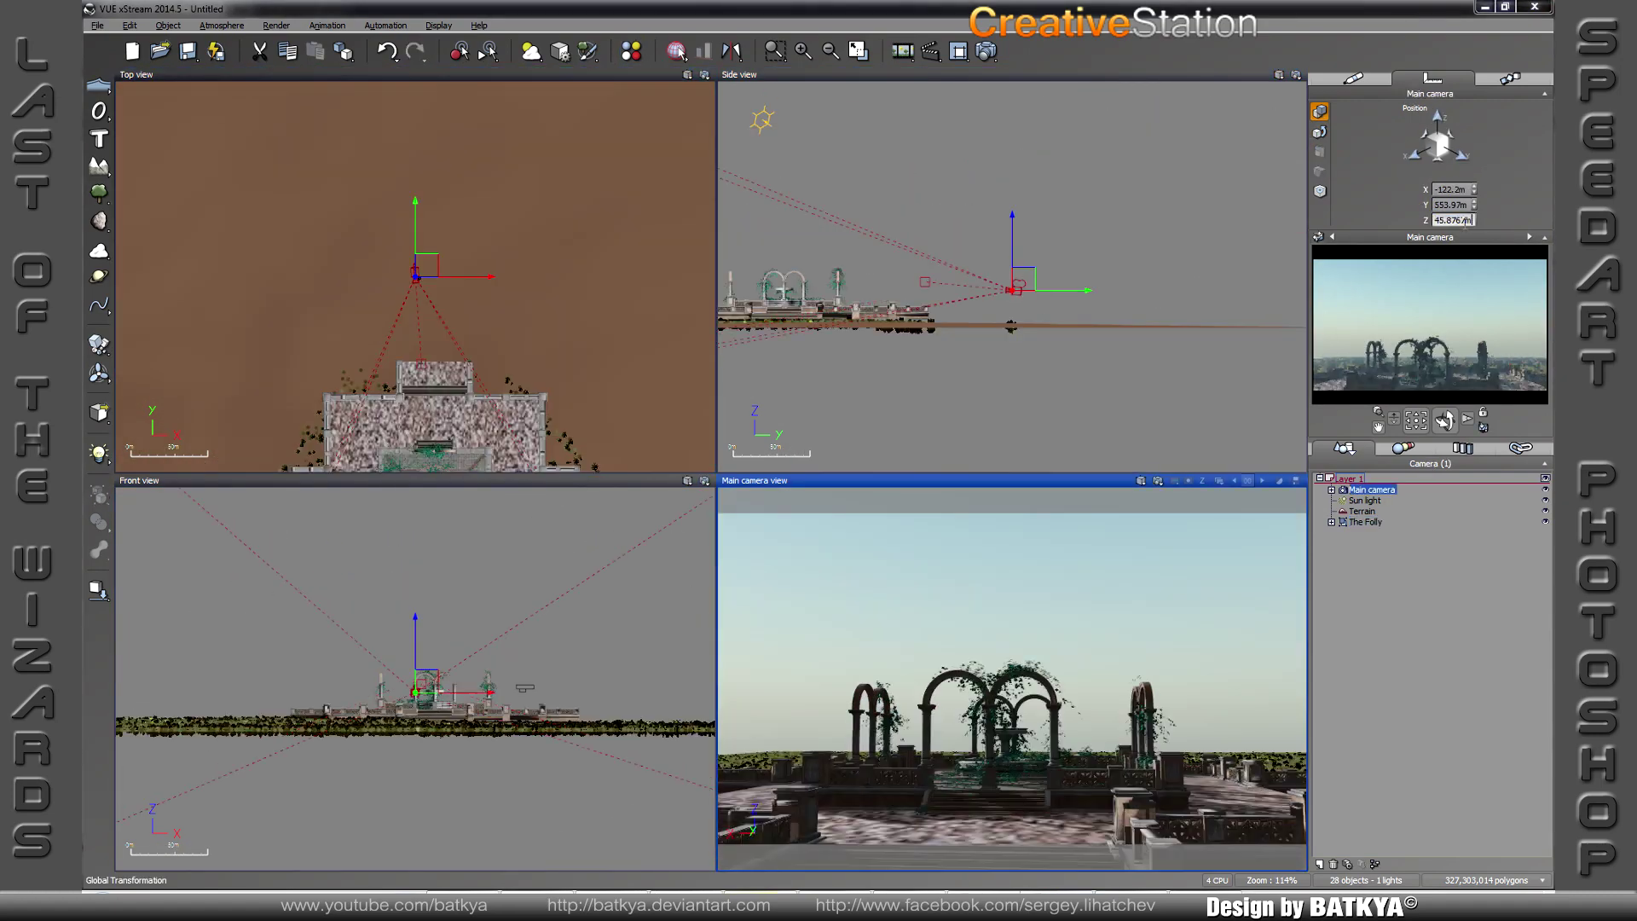
left_click(415, 220)
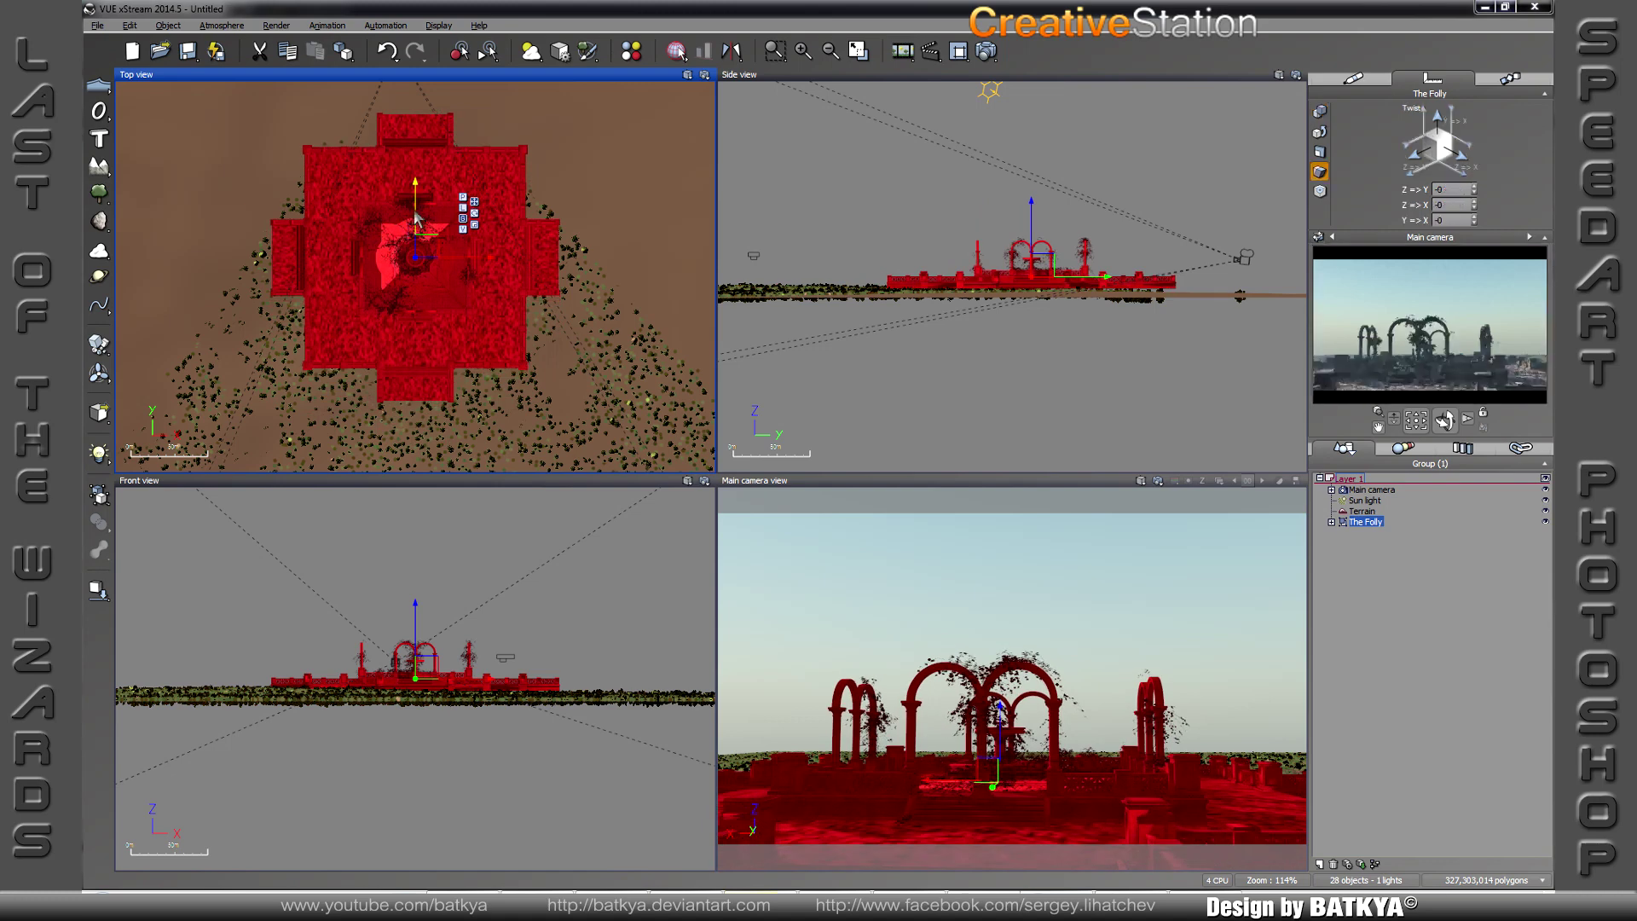
Step: Set render width to 2980 with free aspect ratio and 300 DPI
key("ctrl+F9")
type("2980")
key("Tab")
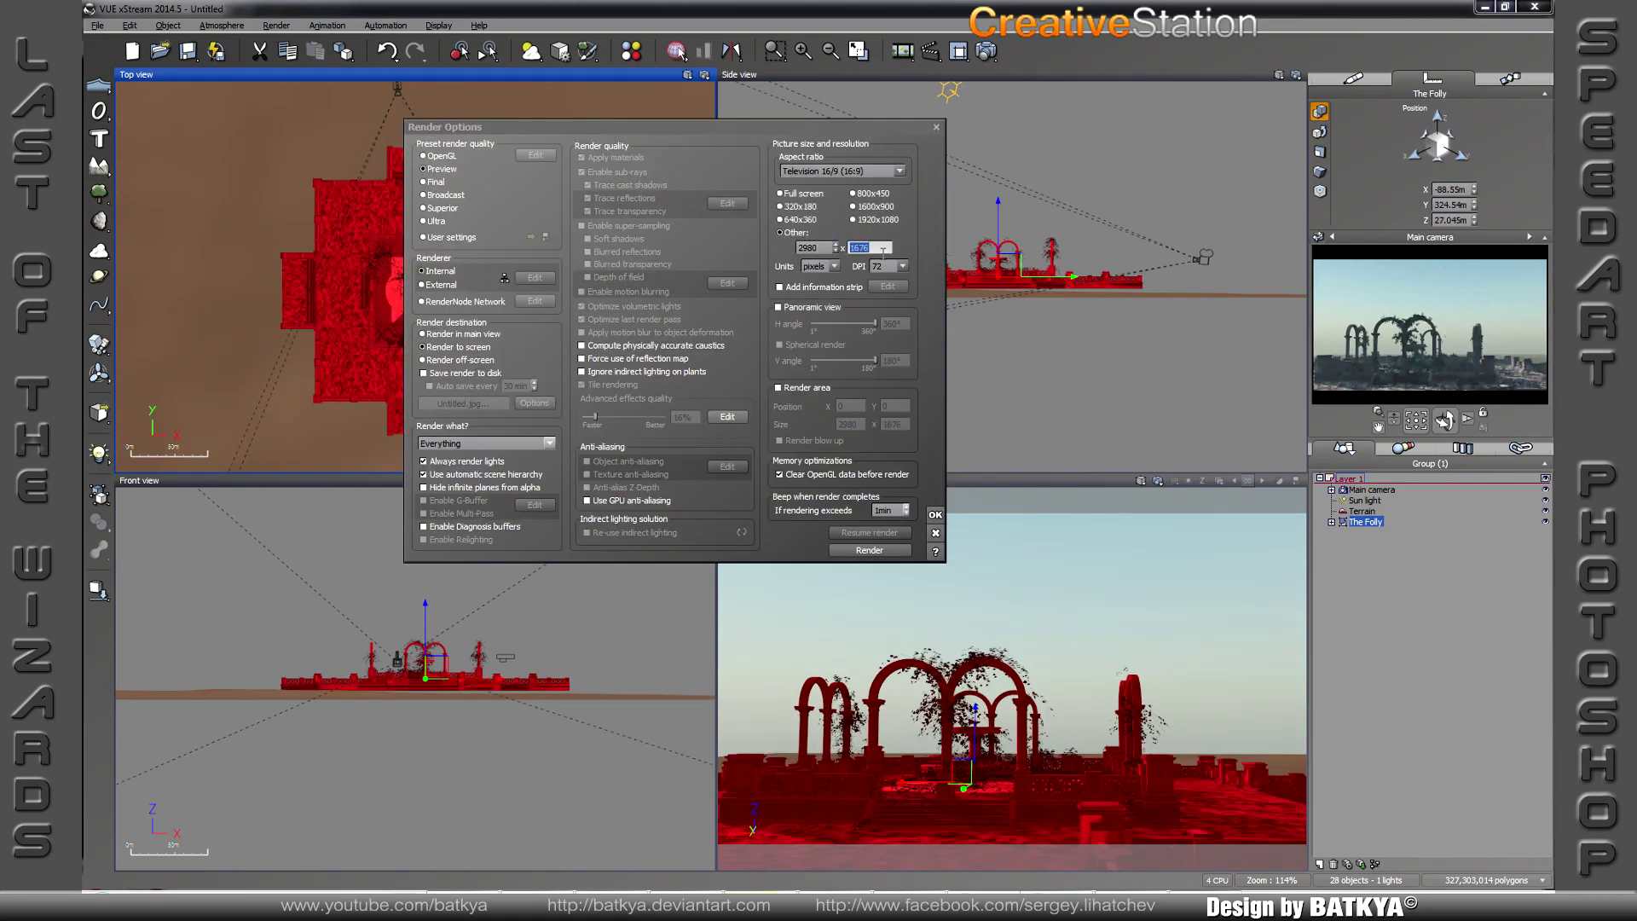
type("1987")
left_click(902, 266)
left_click(887, 341)
left_click(899, 171)
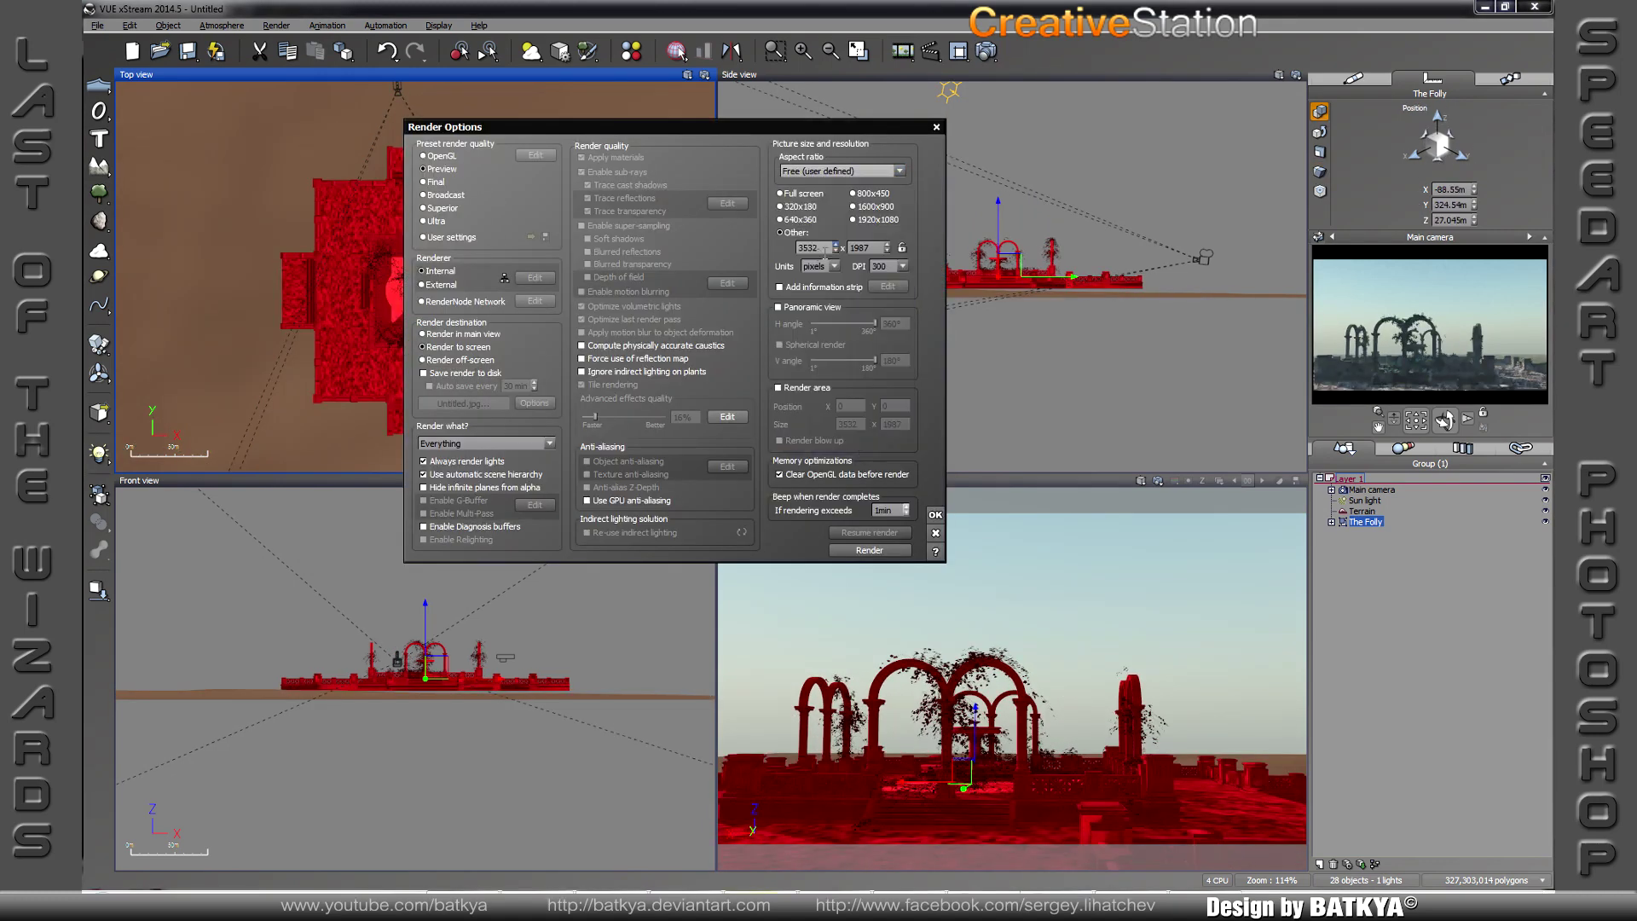
left_click(818, 182)
left_click(935, 515)
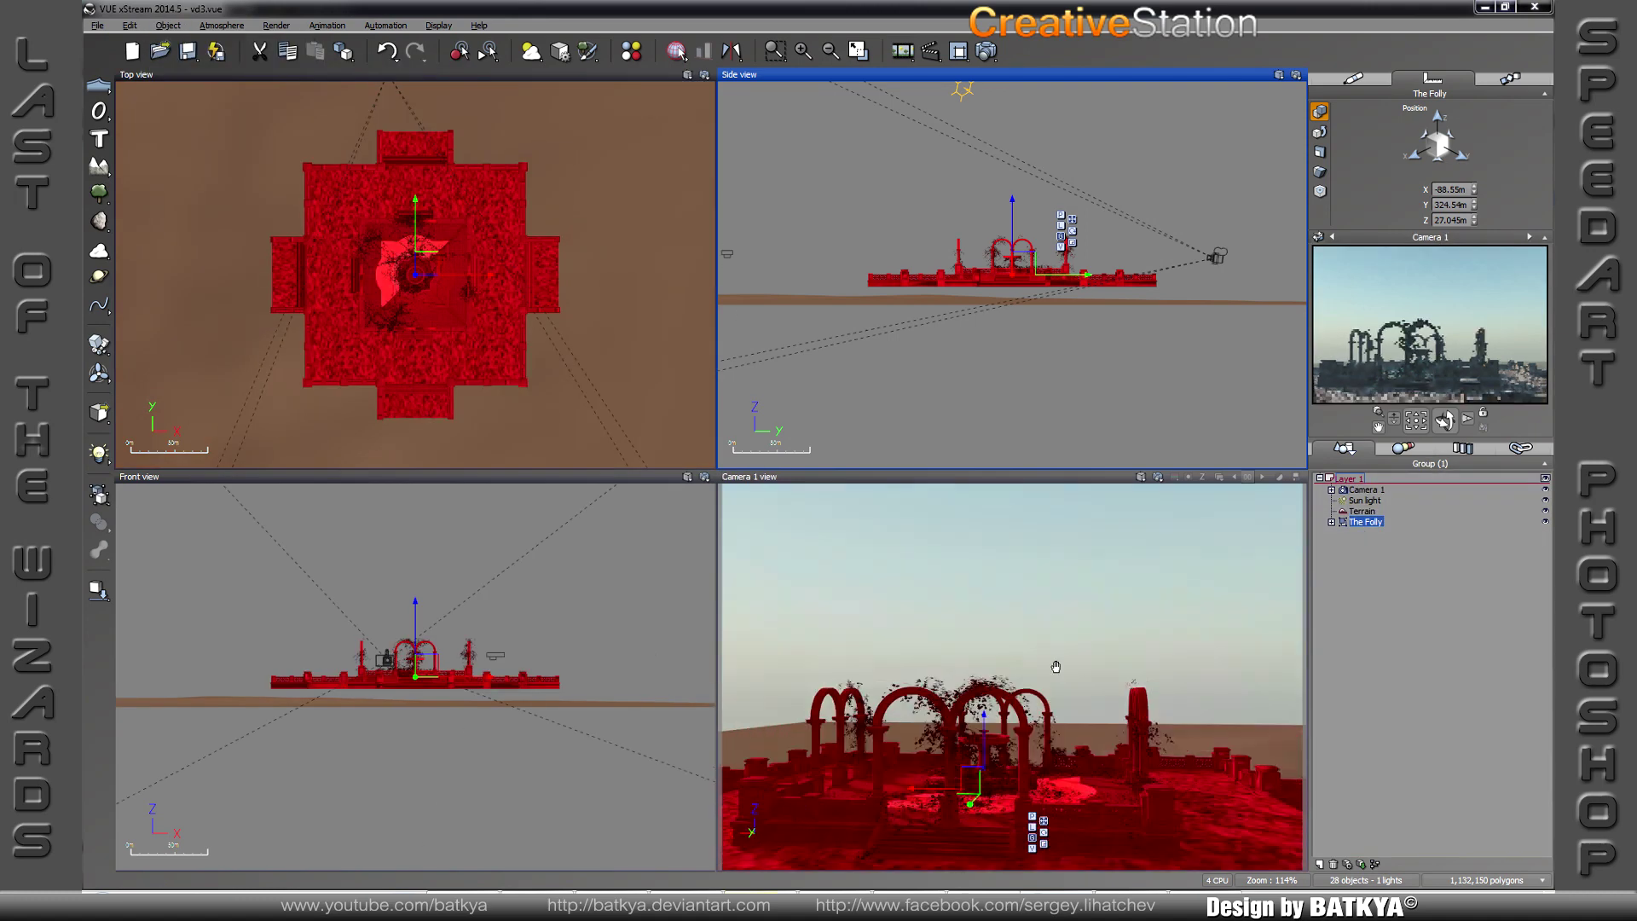
Step: Load the castle object beside the terrace and shift the terrain along Y
left_click(97, 25)
left_click(128, 228)
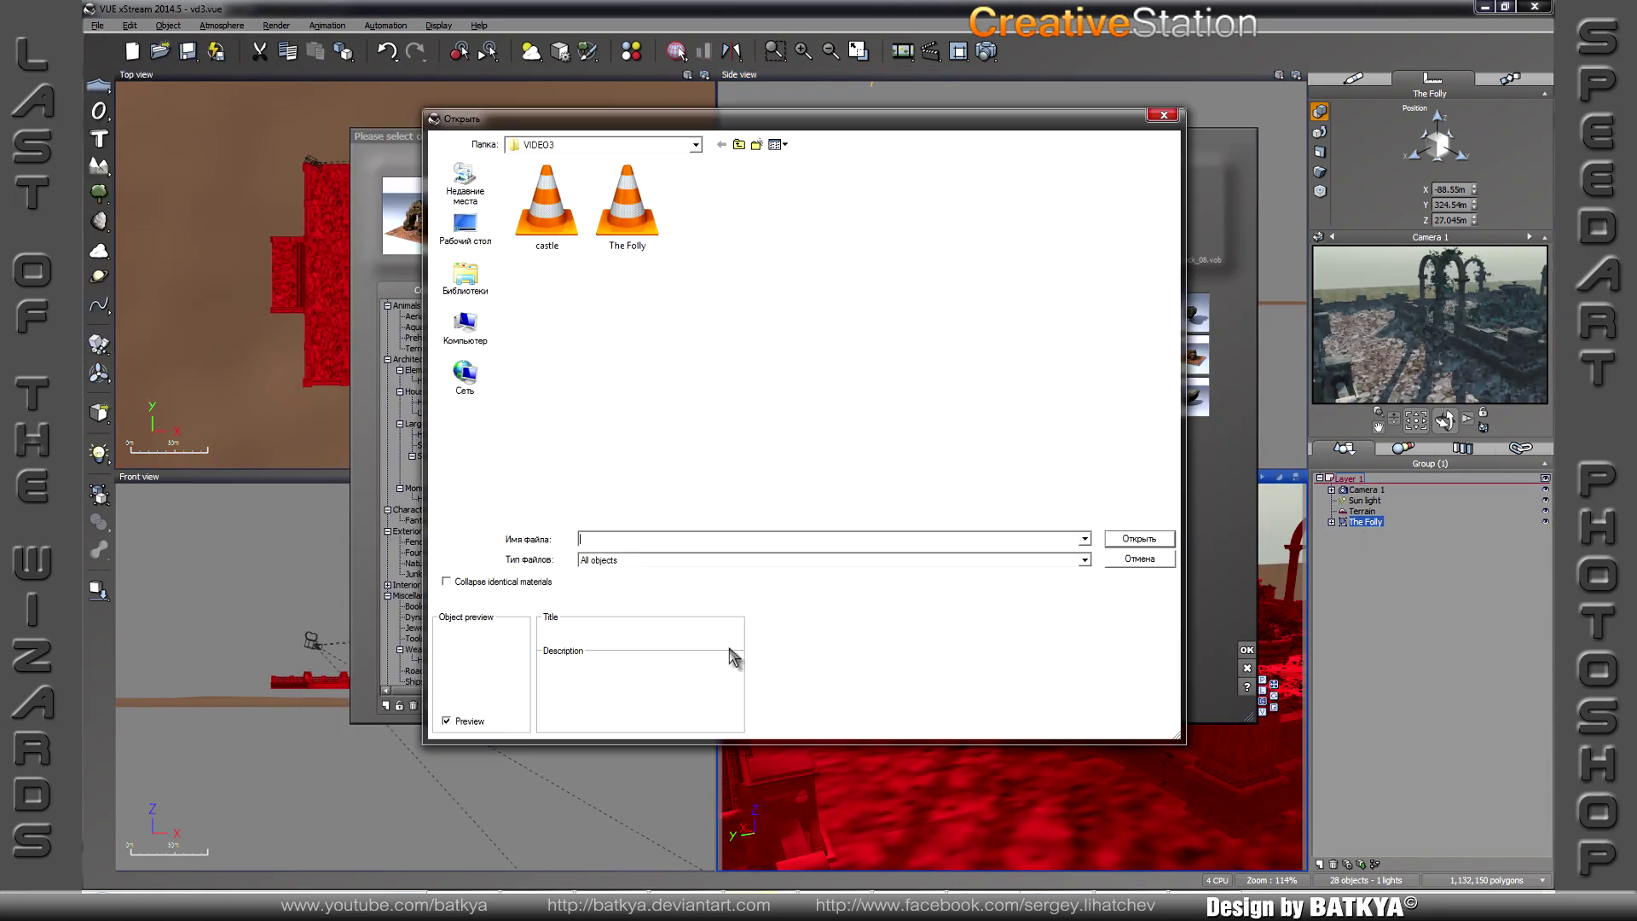
left_click(1137, 534)
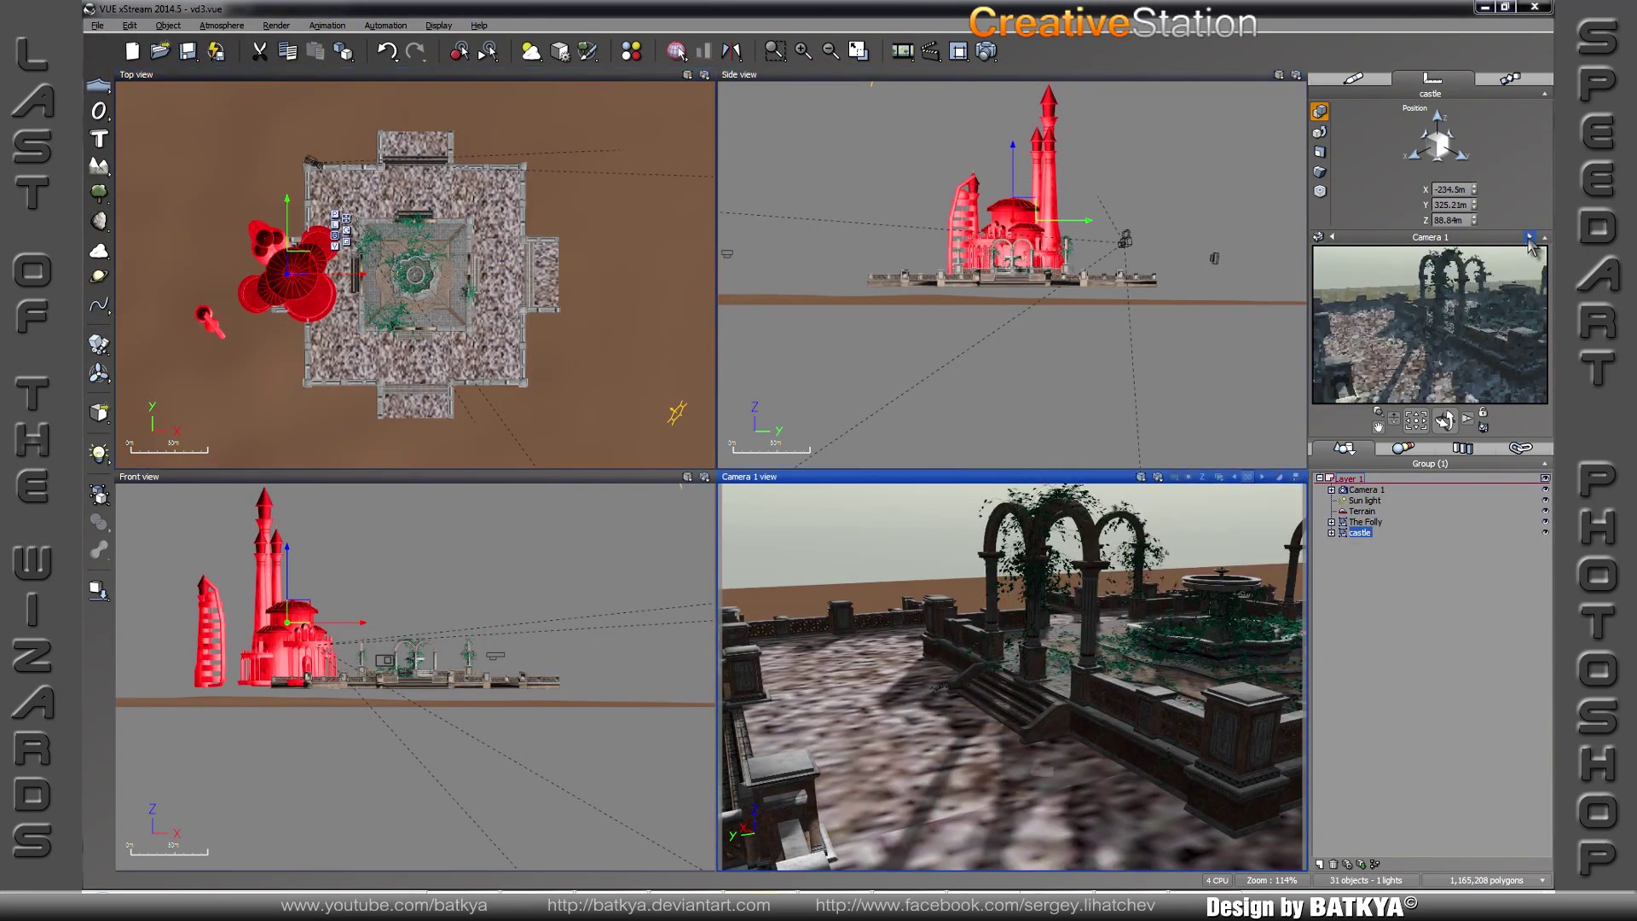
left_click_drag(312, 275, 323, 270)
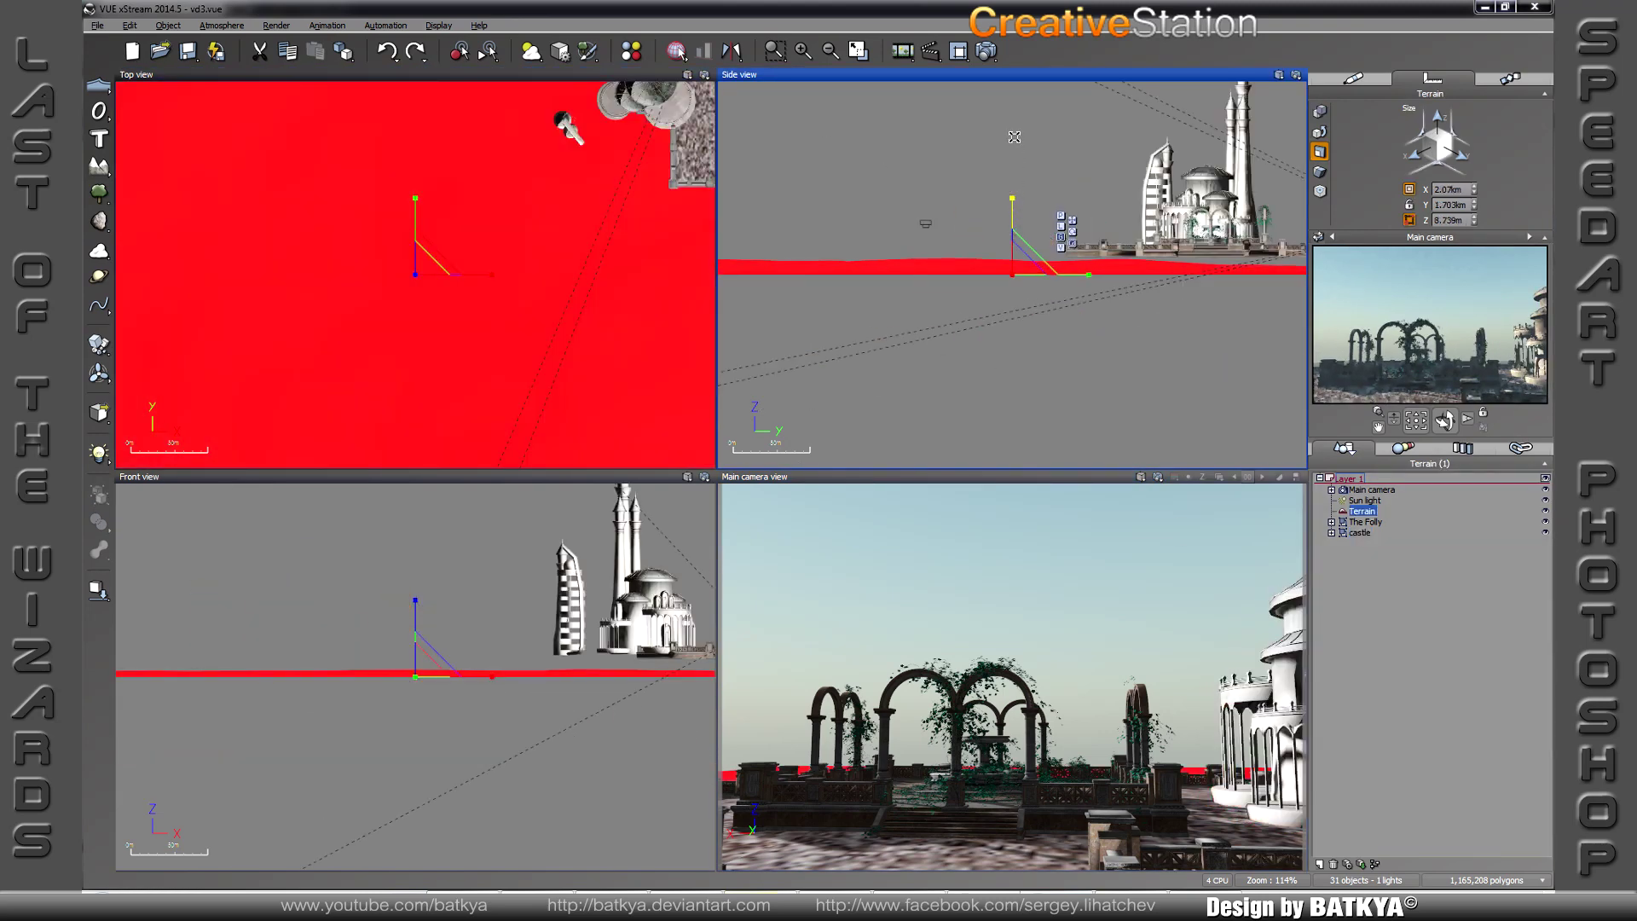
left_click_drag(1048, 263, 1106, 263)
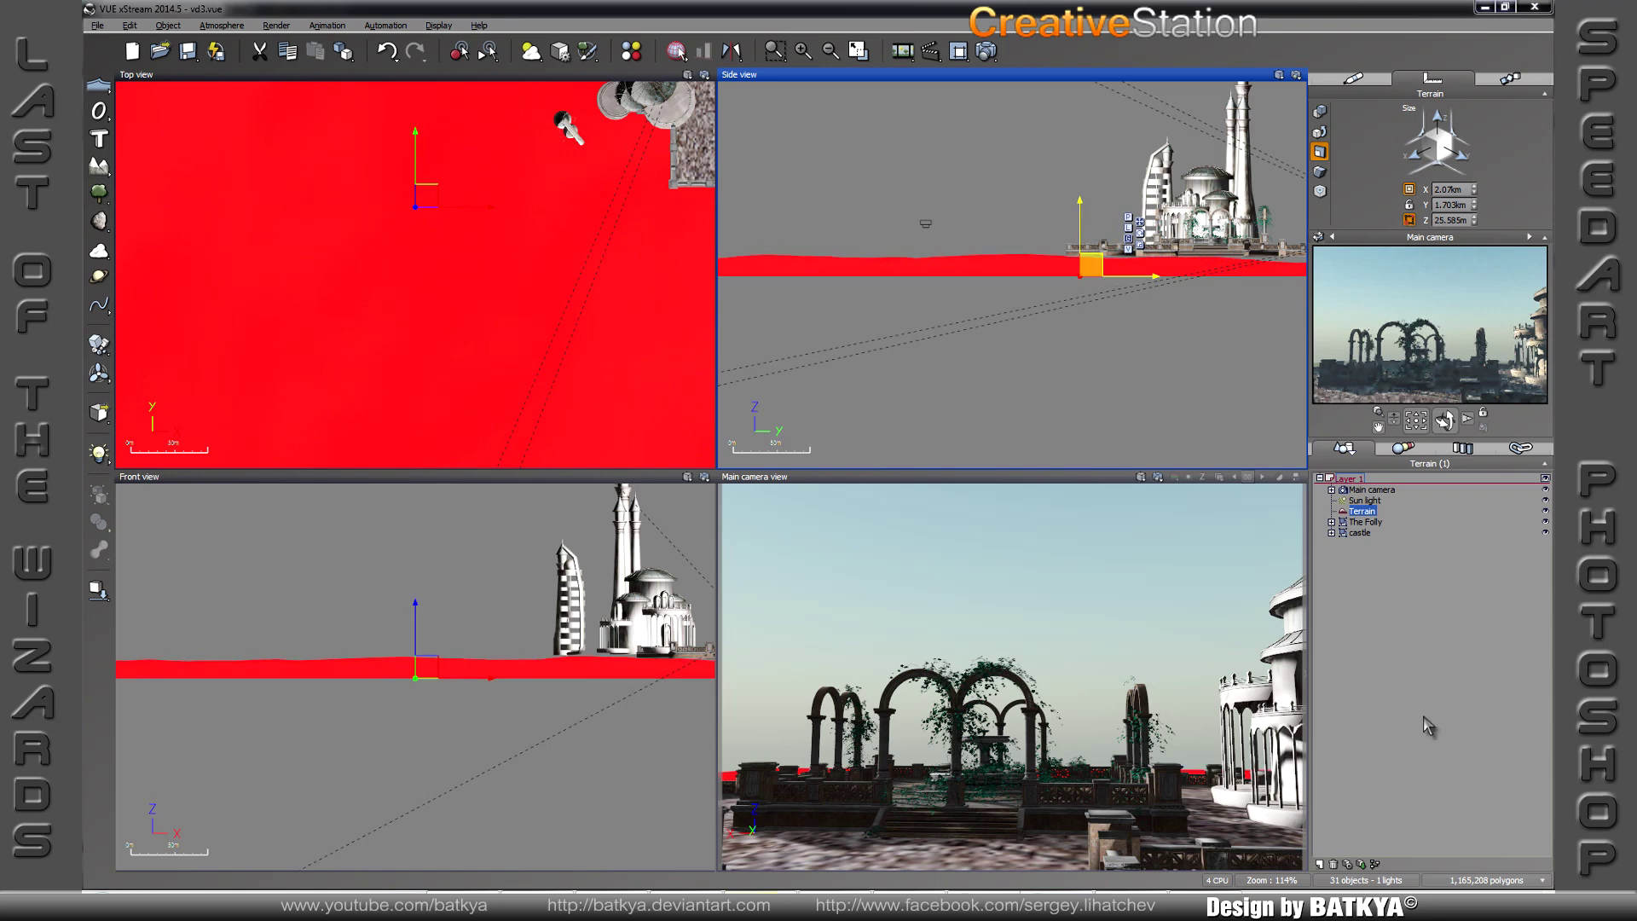
Step: Add an Old Juniper tree enlarged to about 50 m beside the terrace
left_click(98, 193)
double_click(522, 390)
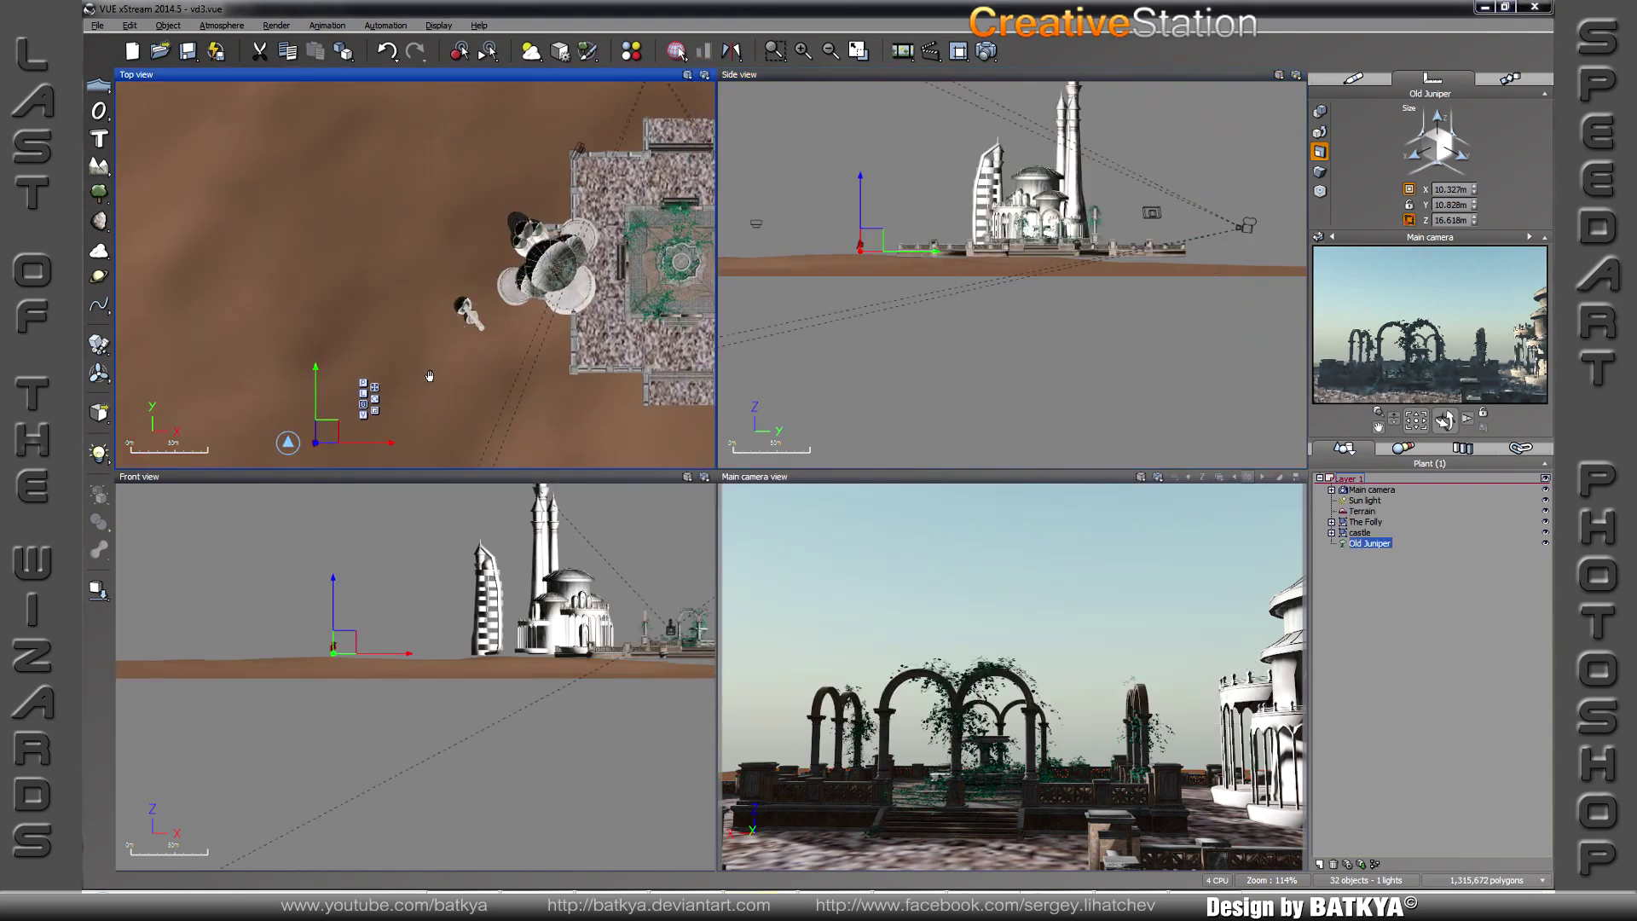
left_click_drag(693, 98, 674, 237)
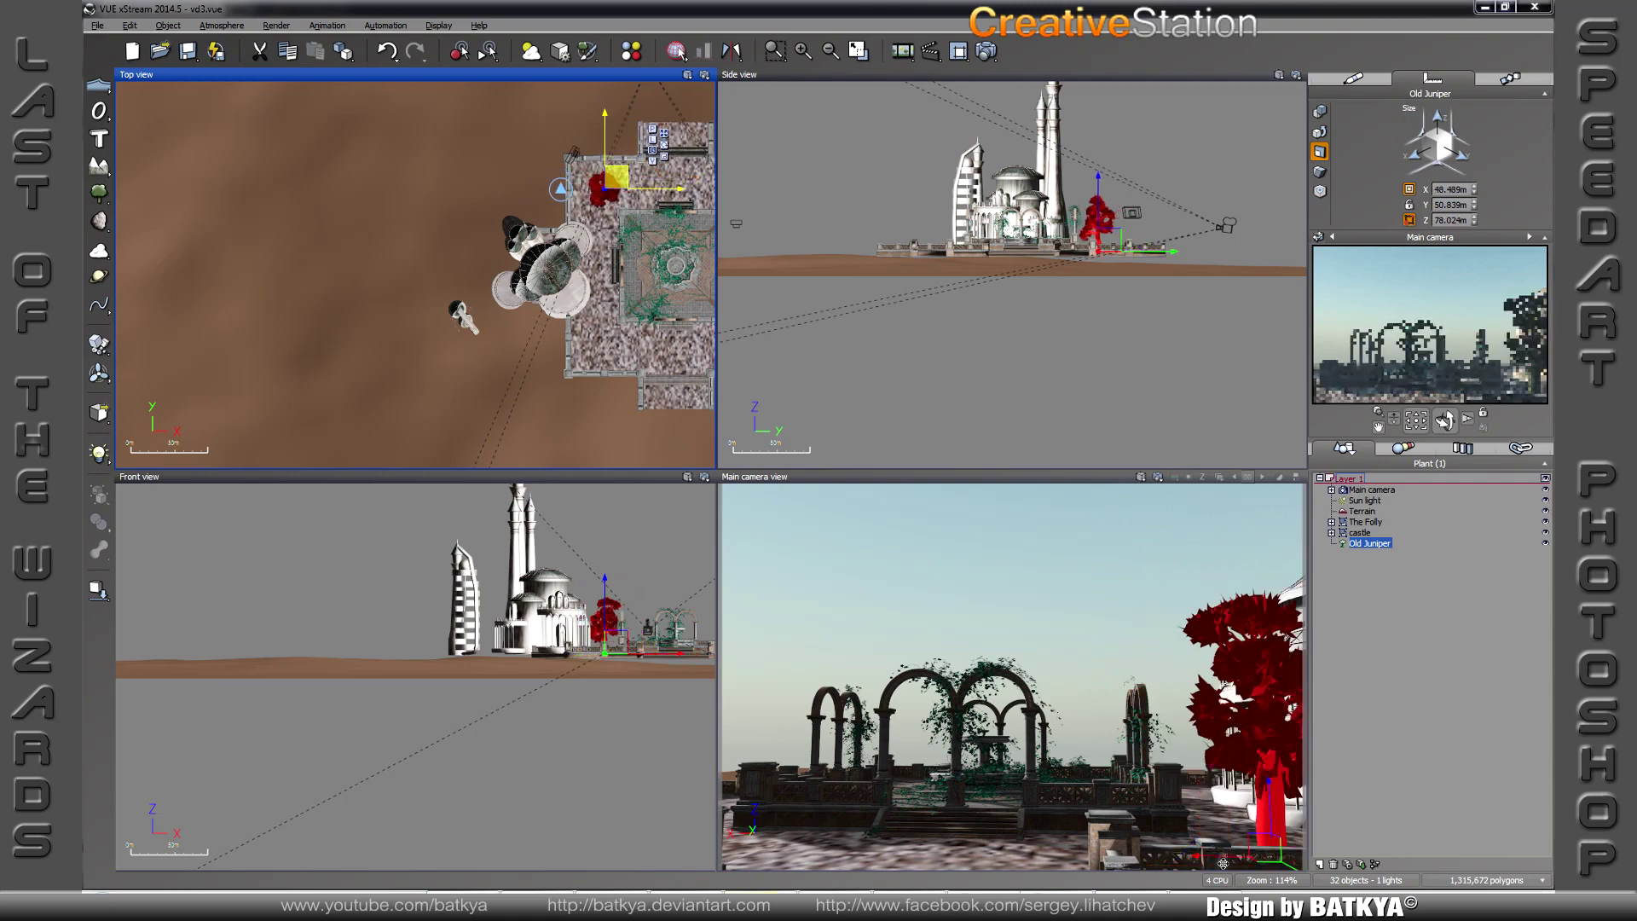
left_click_drag(1202, 751, 759, 750)
left_click(1083, 260)
scroll(1083, 260, "up", 5)
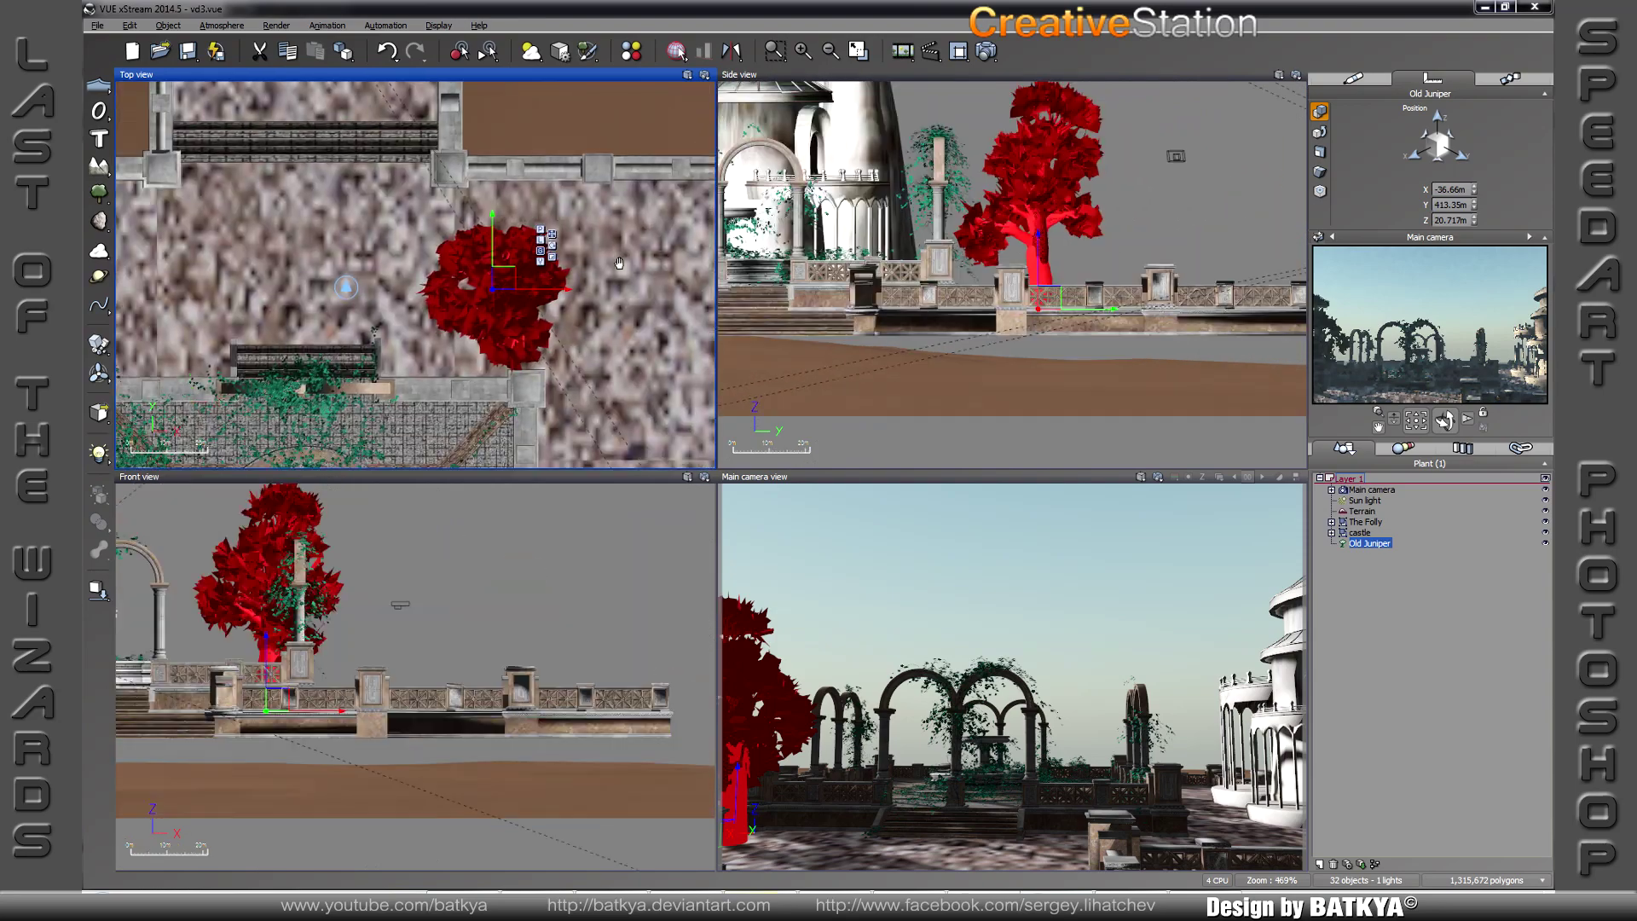
mouse_move(515, 271)
left_mouse_down()
mouse_move(511, 248)
mouse_move(448, 256)
left_mouse_up()
Step: Load the wizard figure onto the terrace and maximize the Main camera view
left_click(97, 25)
left_click(160, 253)
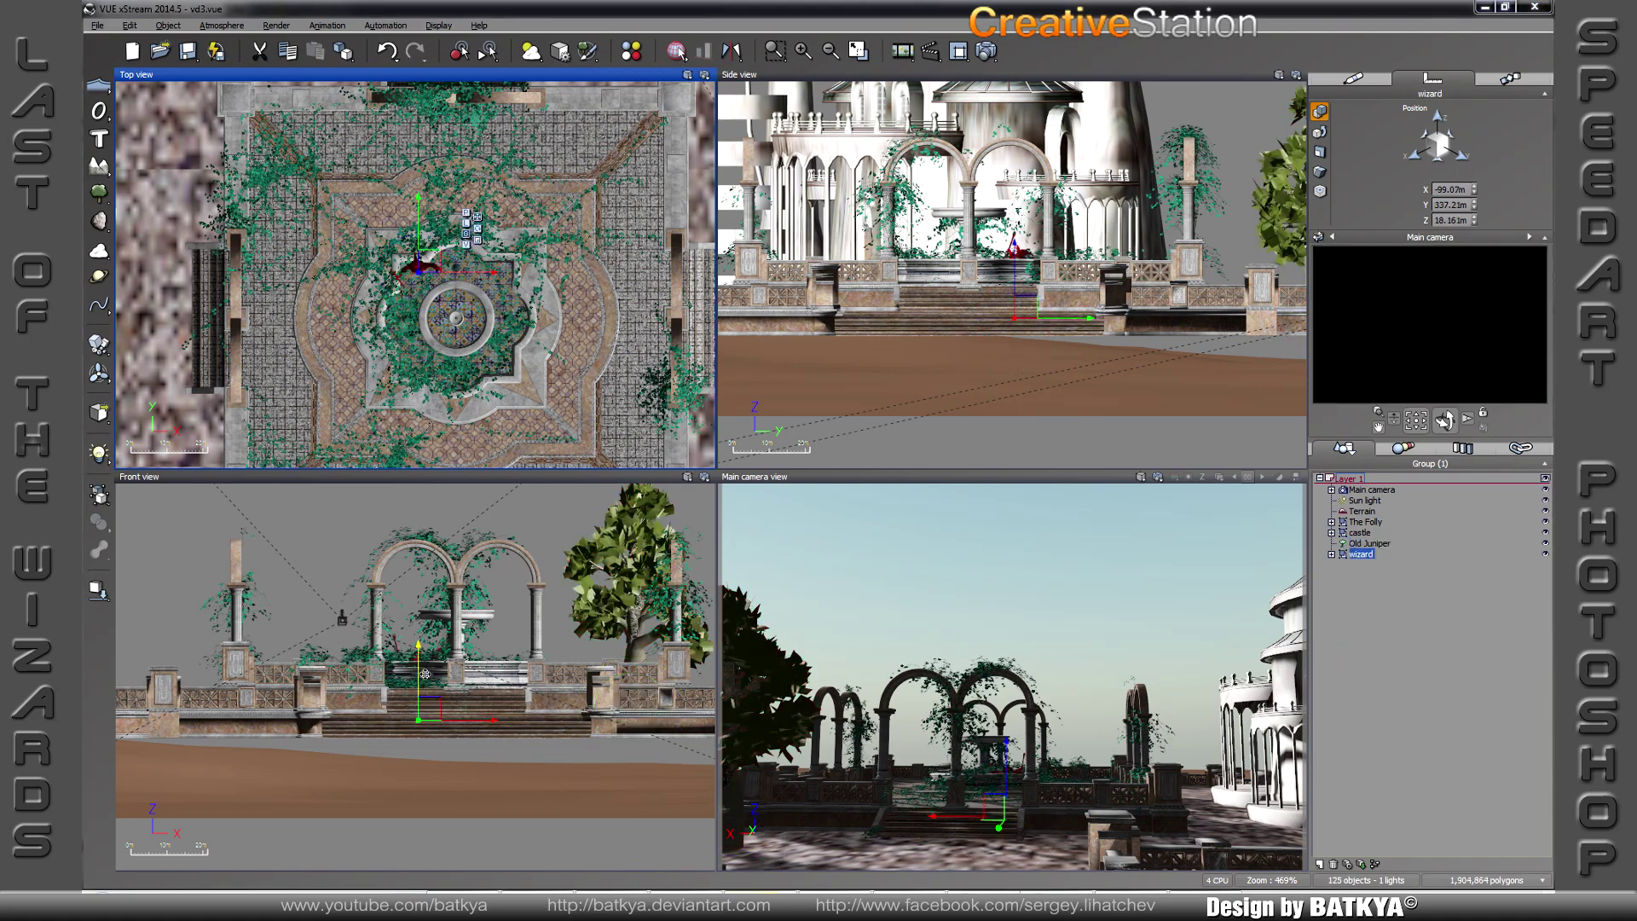
left_click_drag(947, 771, 1079, 775)
scroll(365, 691, "up", 3)
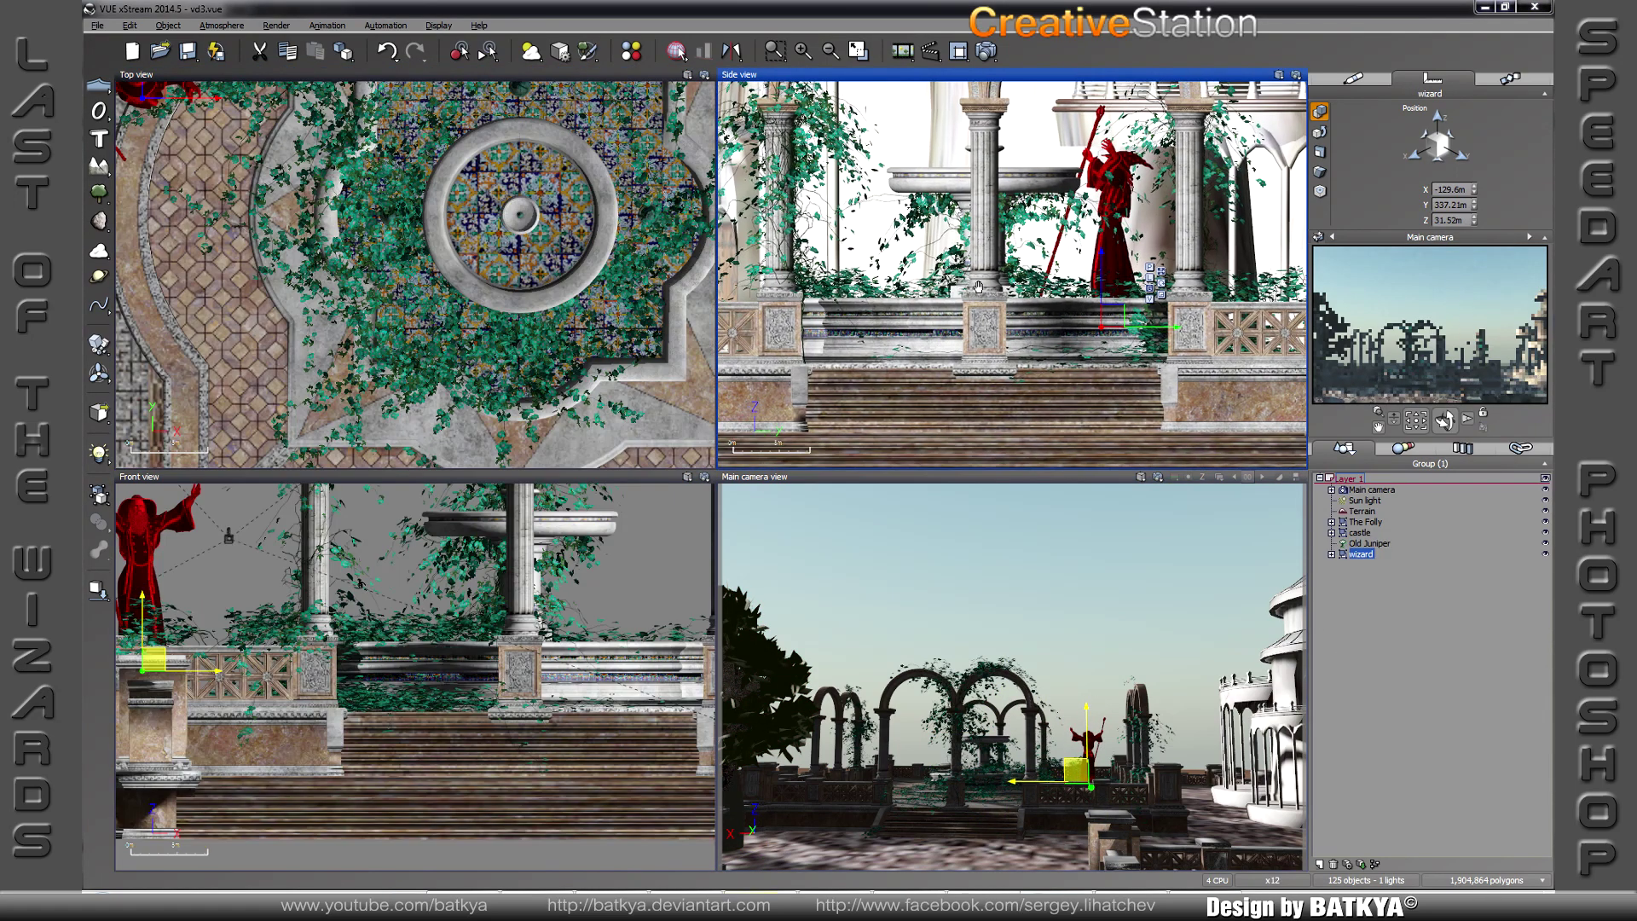
scroll(365, 691, "up", 3)
mouse_move(365, 716)
left_mouse_down()
mouse_move(365, 691)
mouse_move(367, 750)
left_mouse_up()
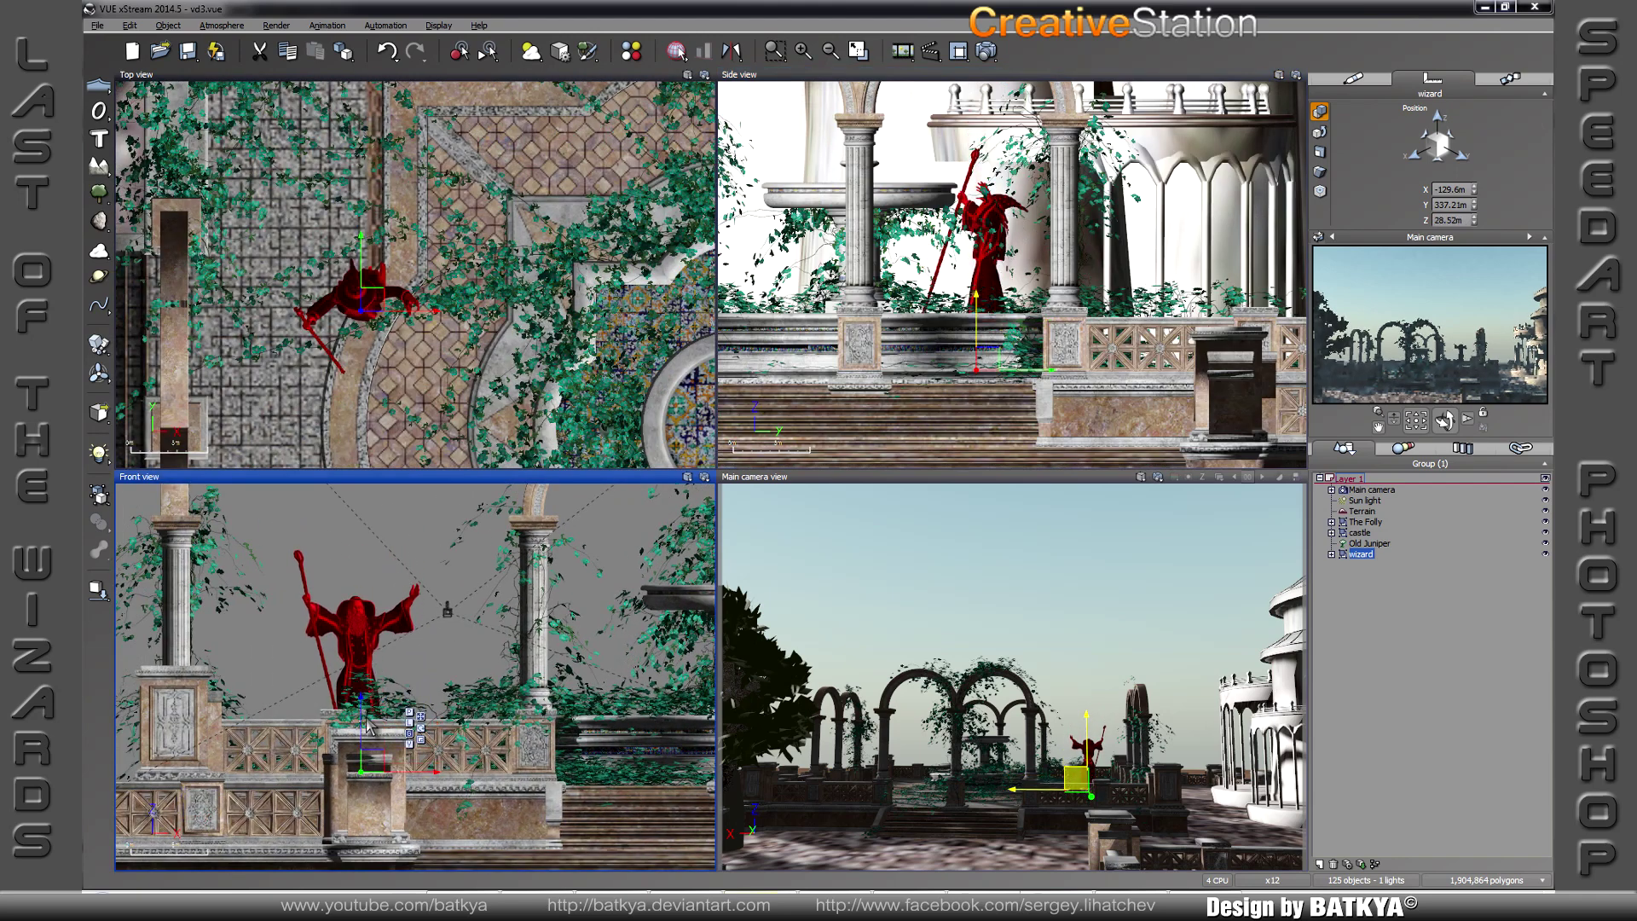
double_click(1015, 477)
left_click(530, 53)
Step: Set the sun pitch to about 5.65°, just above the horizon
left_click(532, 137)
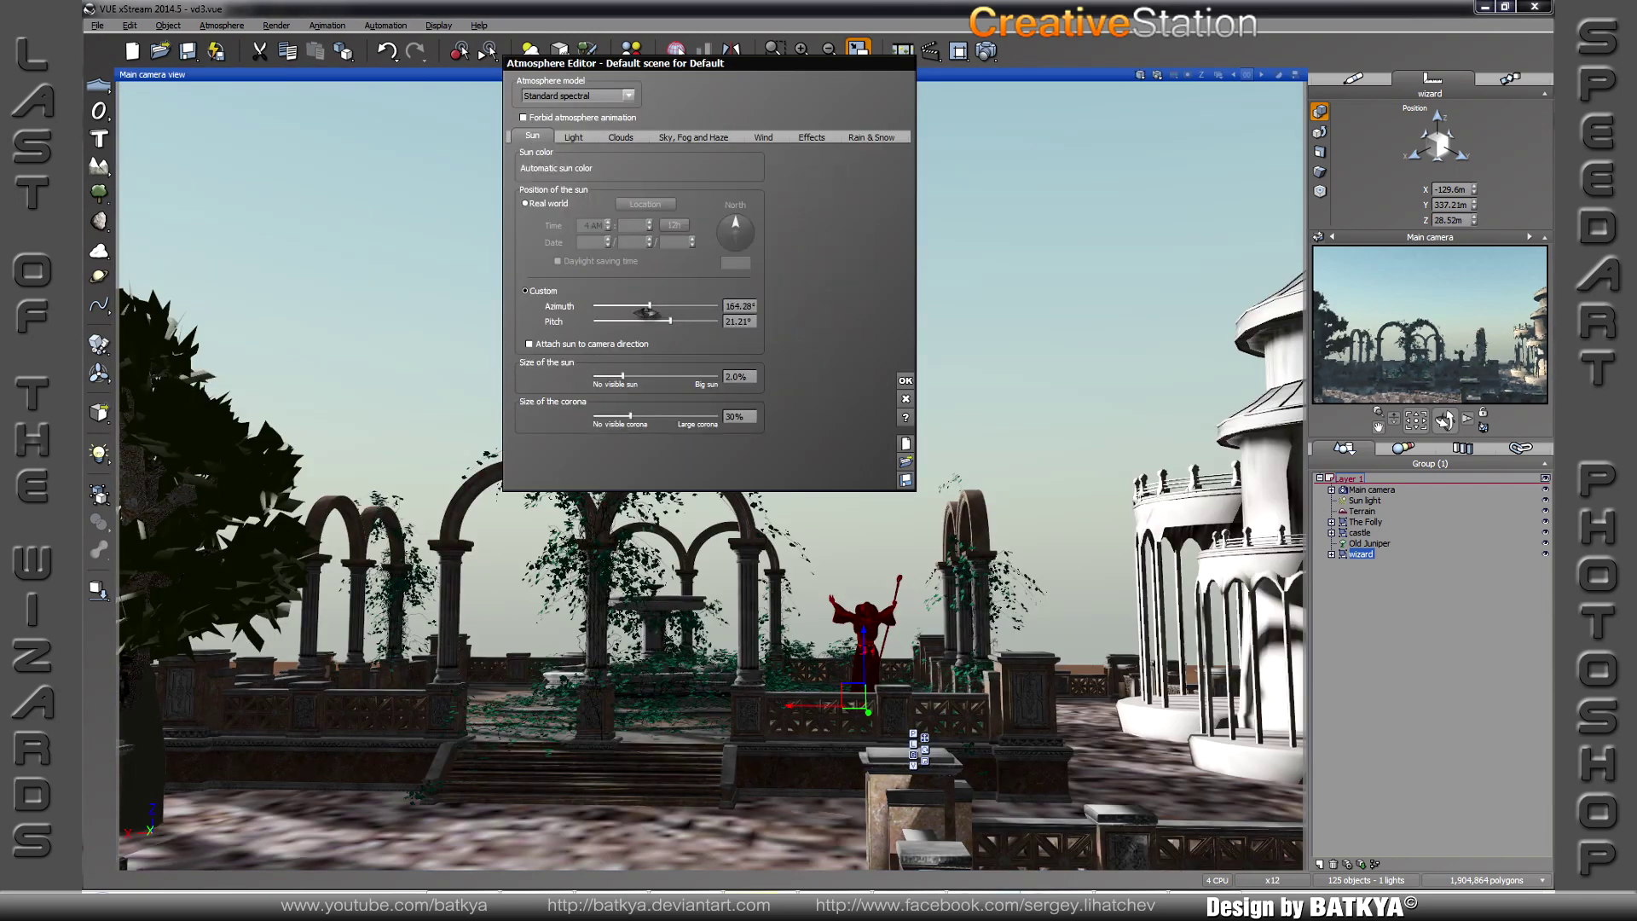
left_click_drag(673, 321, 651, 321)
left_click(1364, 500)
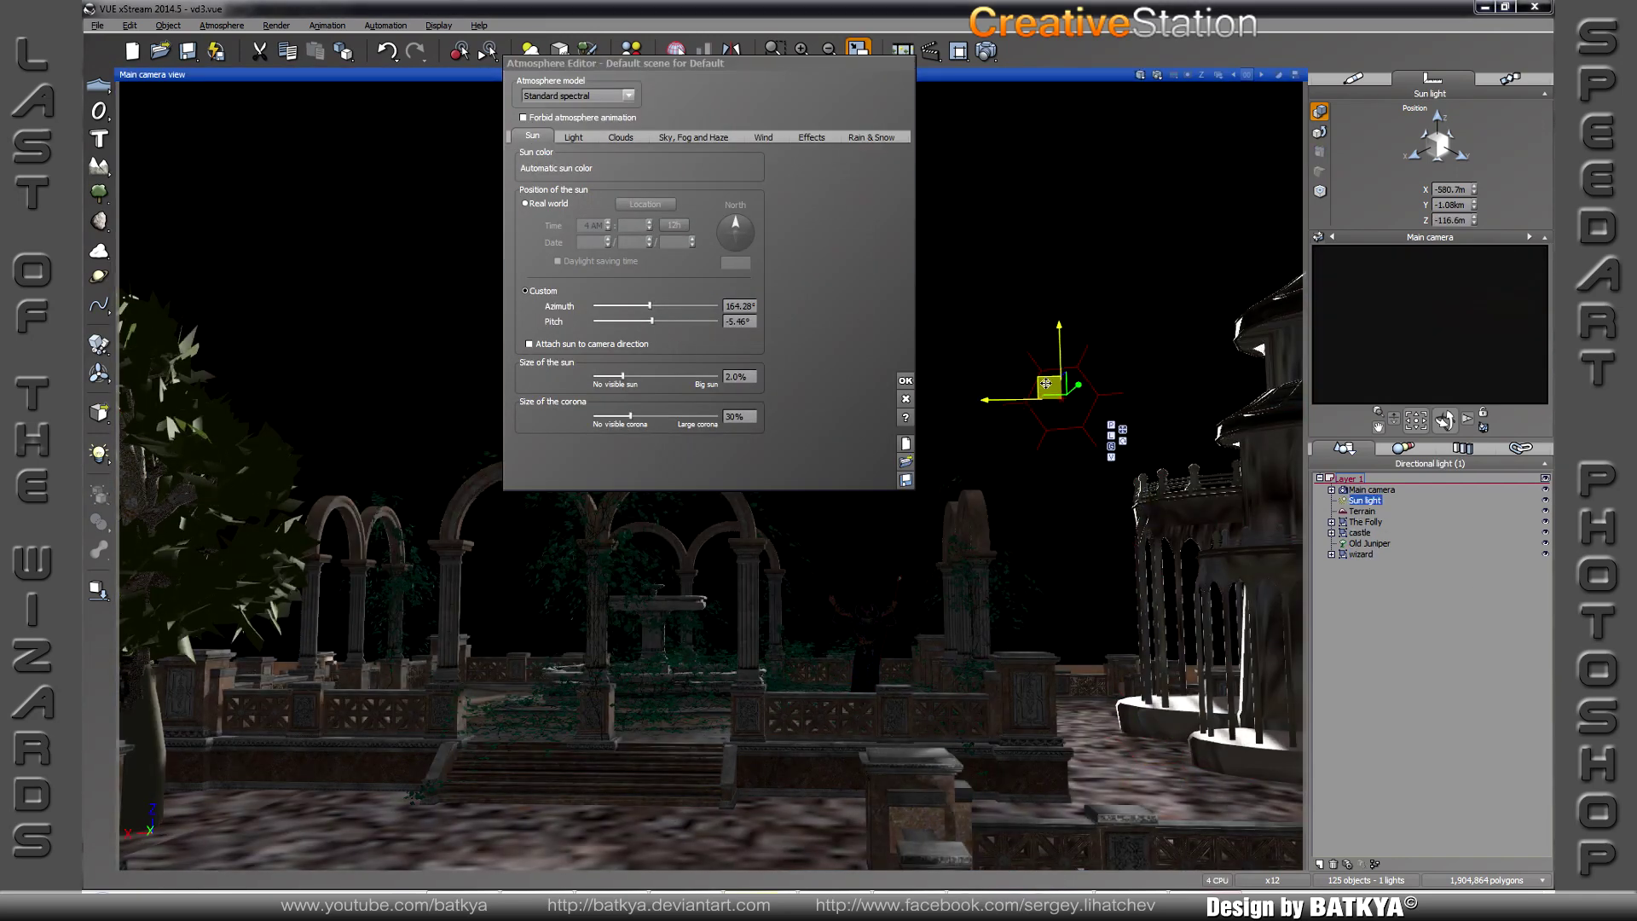
left_click_drag(653, 320, 659, 321)
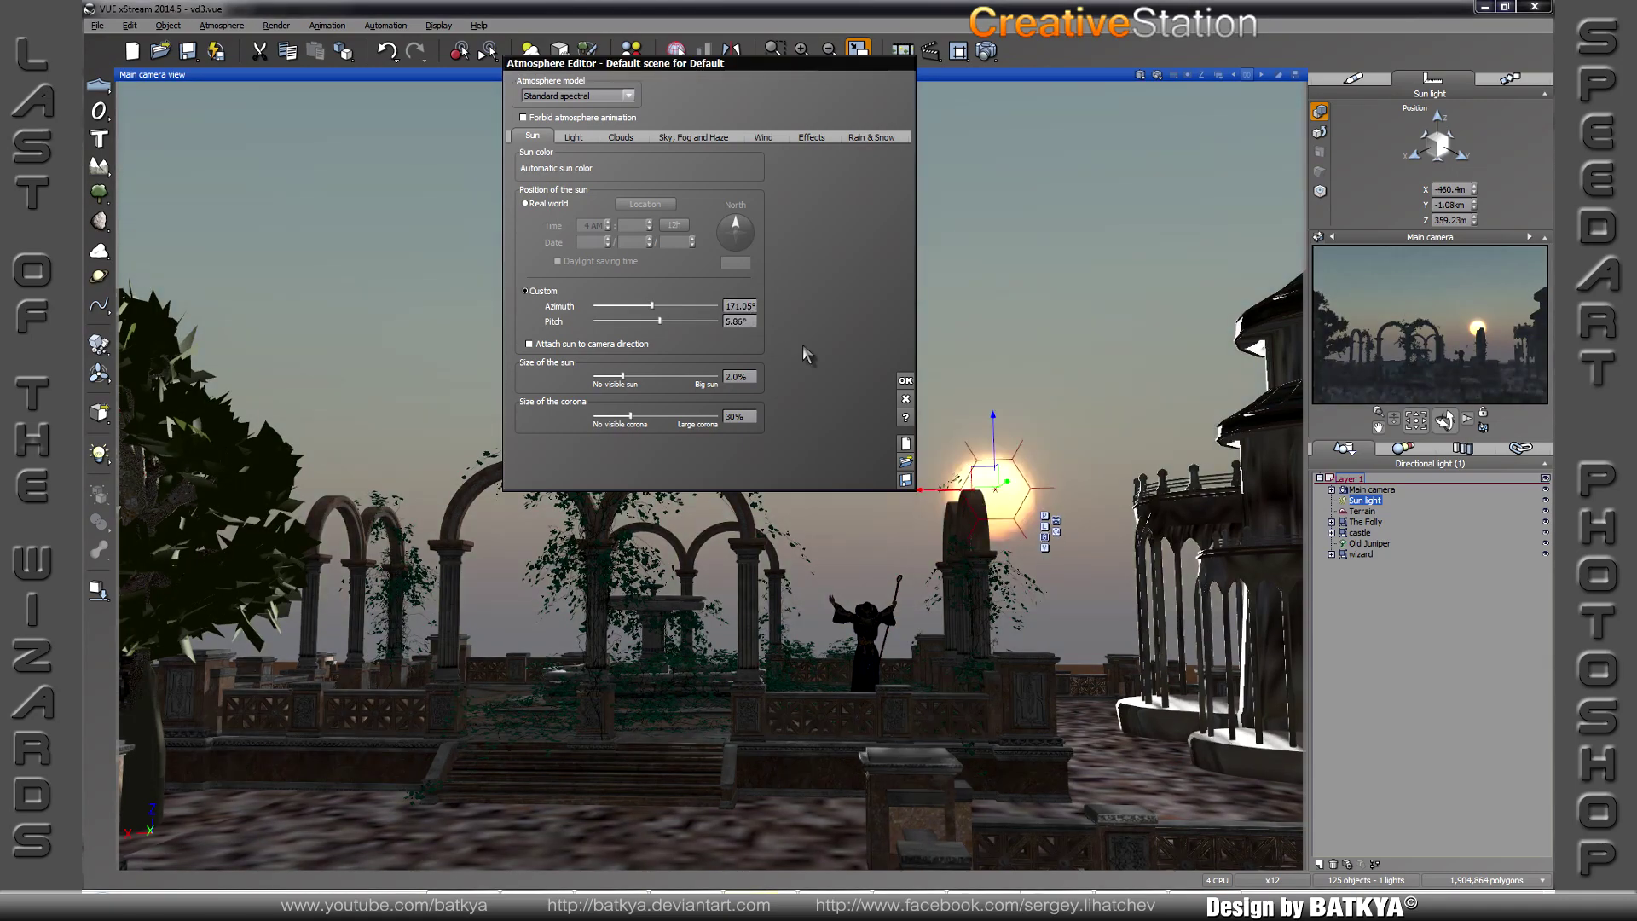
Step: Lower sky Decay amount to 41% and make the haze colour whiter
left_click(574, 137)
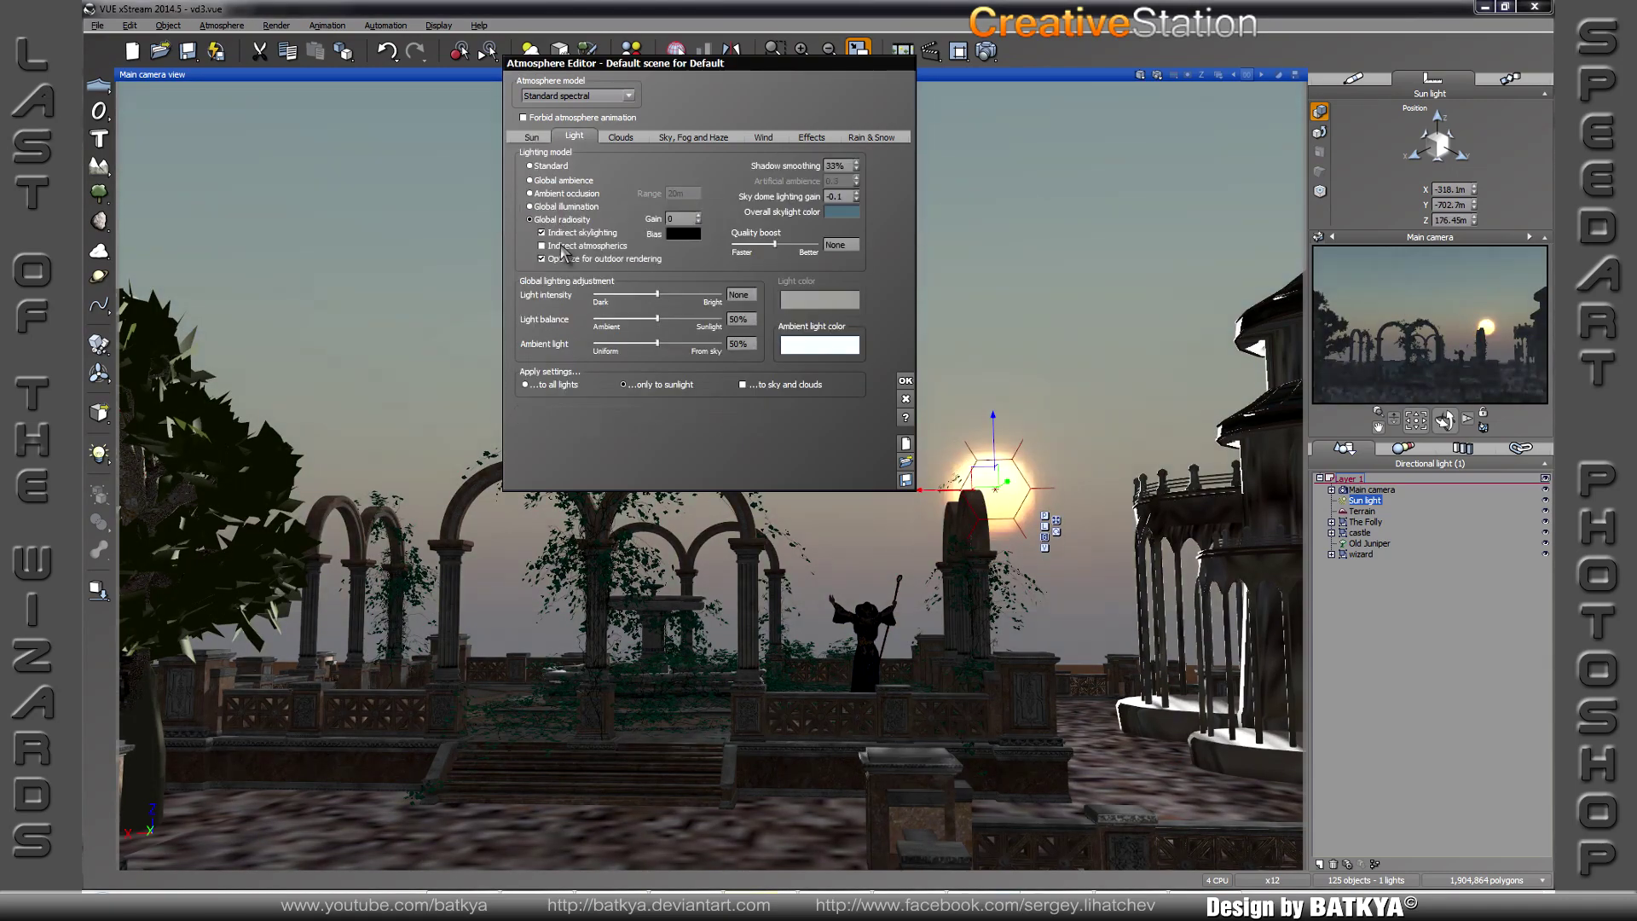
left_click(693, 136)
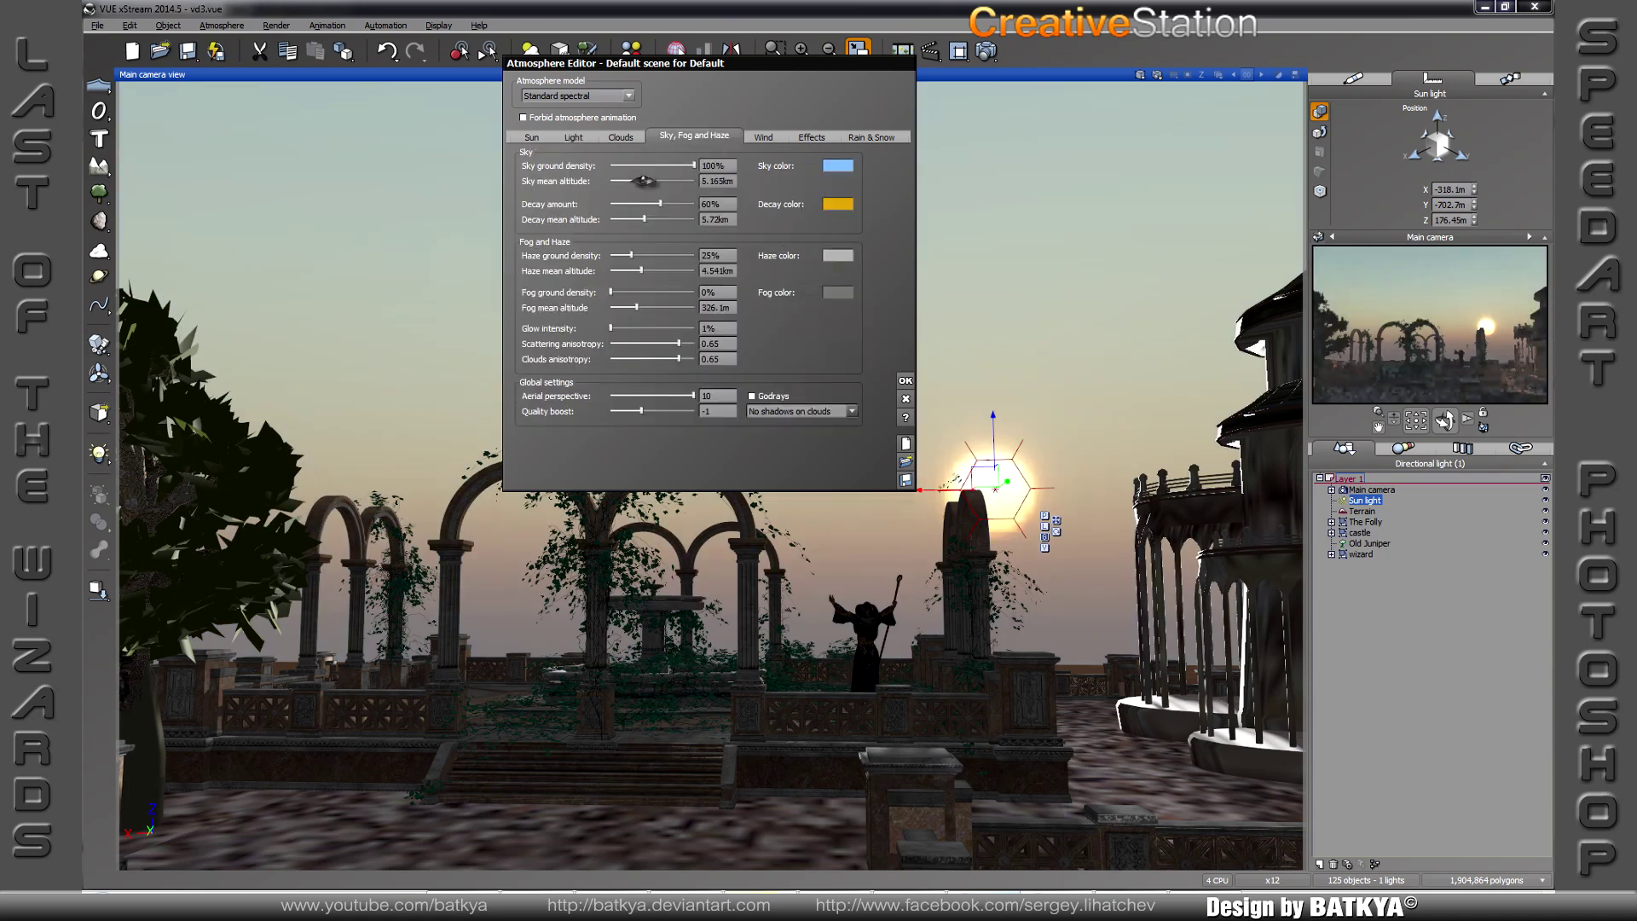
mouse_move(659, 201)
left_mouse_down()
mouse_move(643, 203)
mouse_move(623, 292)
mouse_move(689, 343)
mouse_move(653, 411)
left_mouse_up()
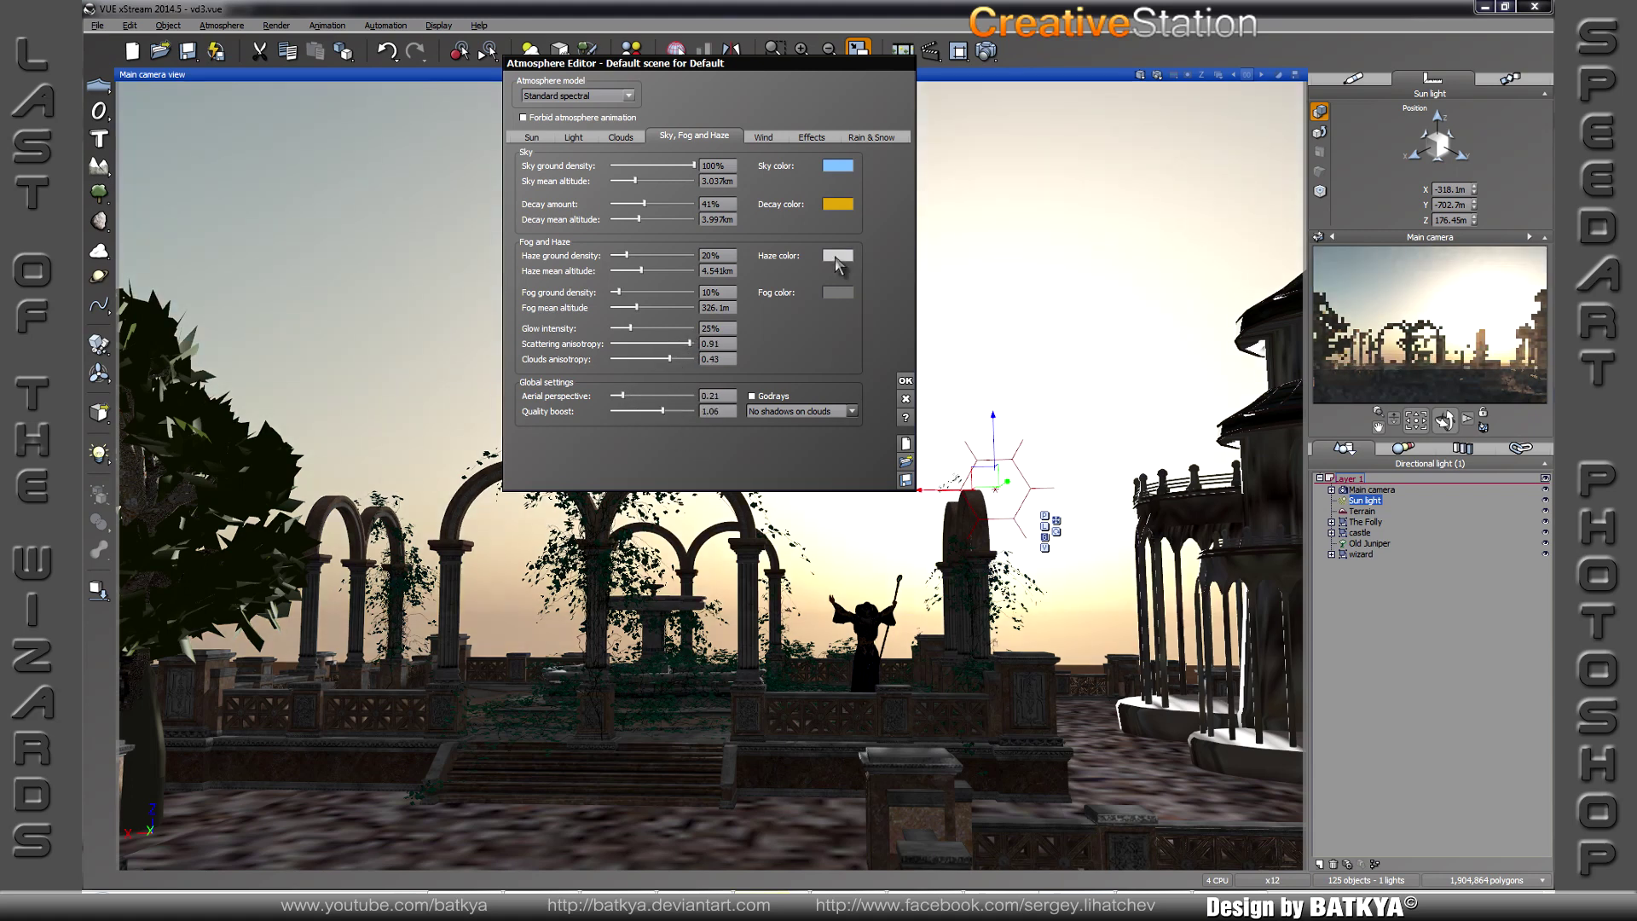
left_click(838, 256)
left_click(793, 175)
left_click(647, 424)
left_click(906, 381)
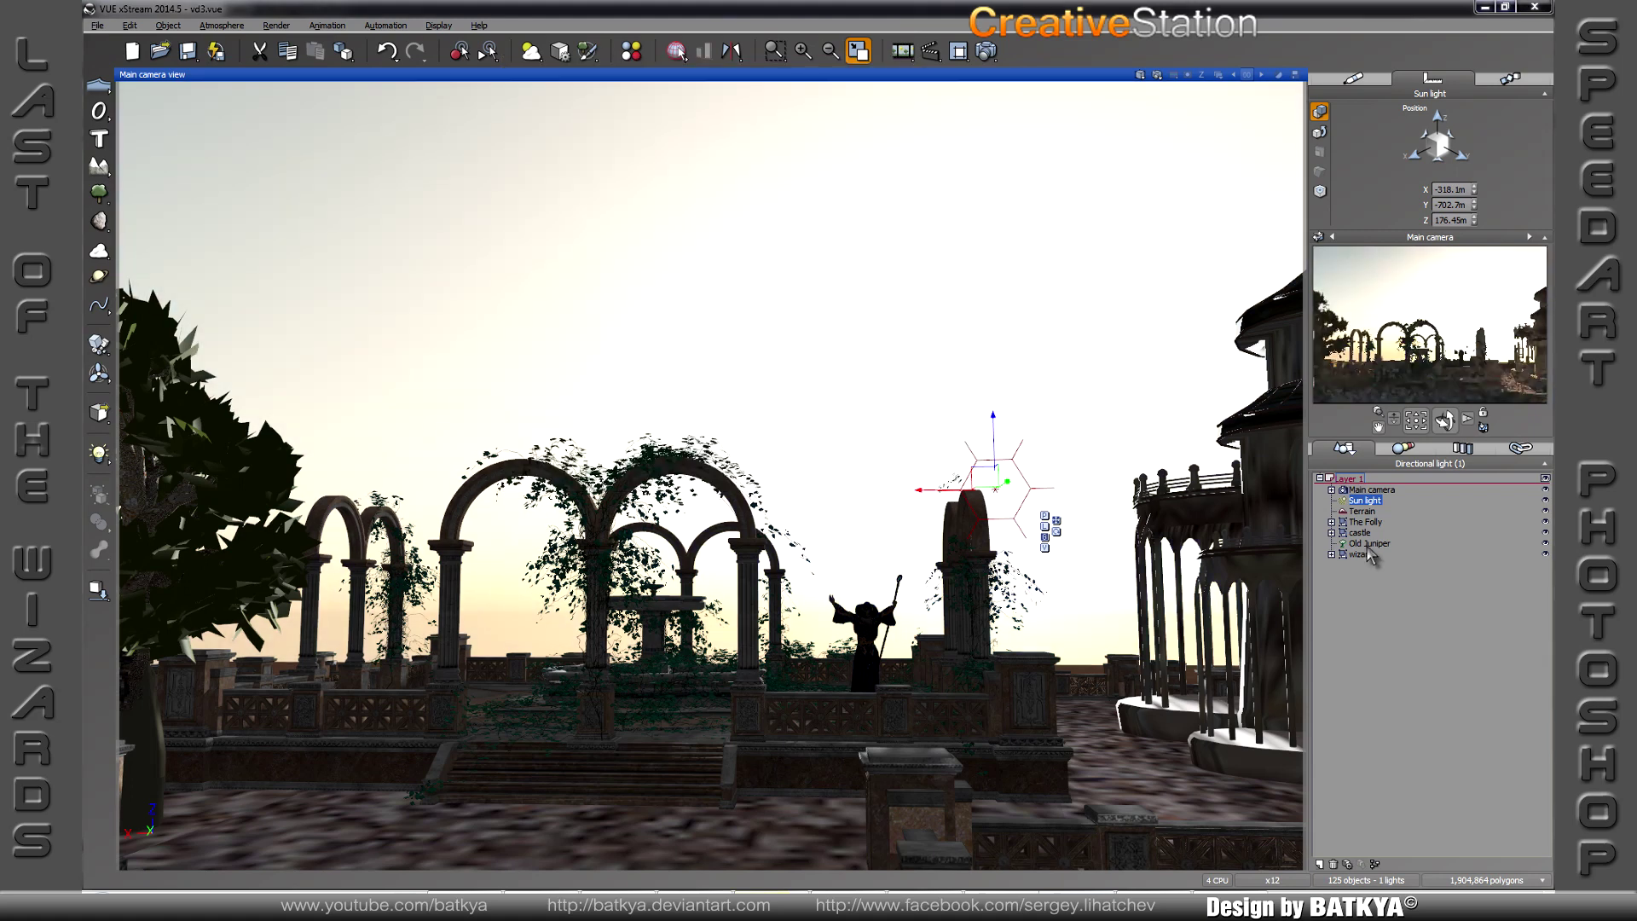
Step: Rotate the Old Juniper tree in four-view, then return to the Main camera view
left_click(1369, 545)
key("F9")
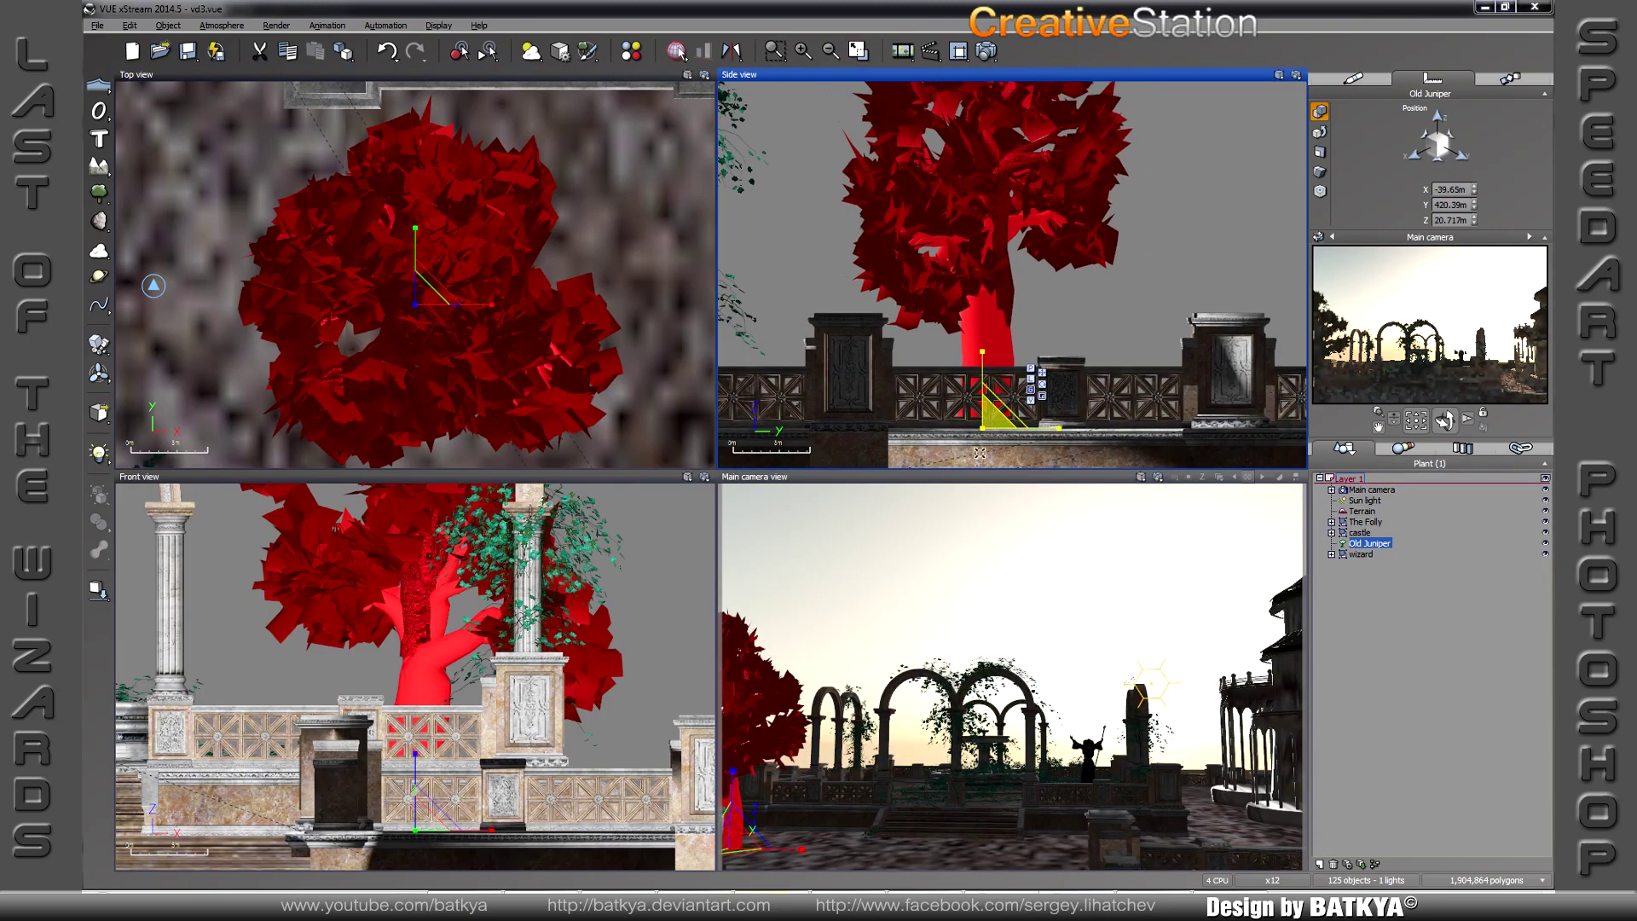
left_click(504, 309)
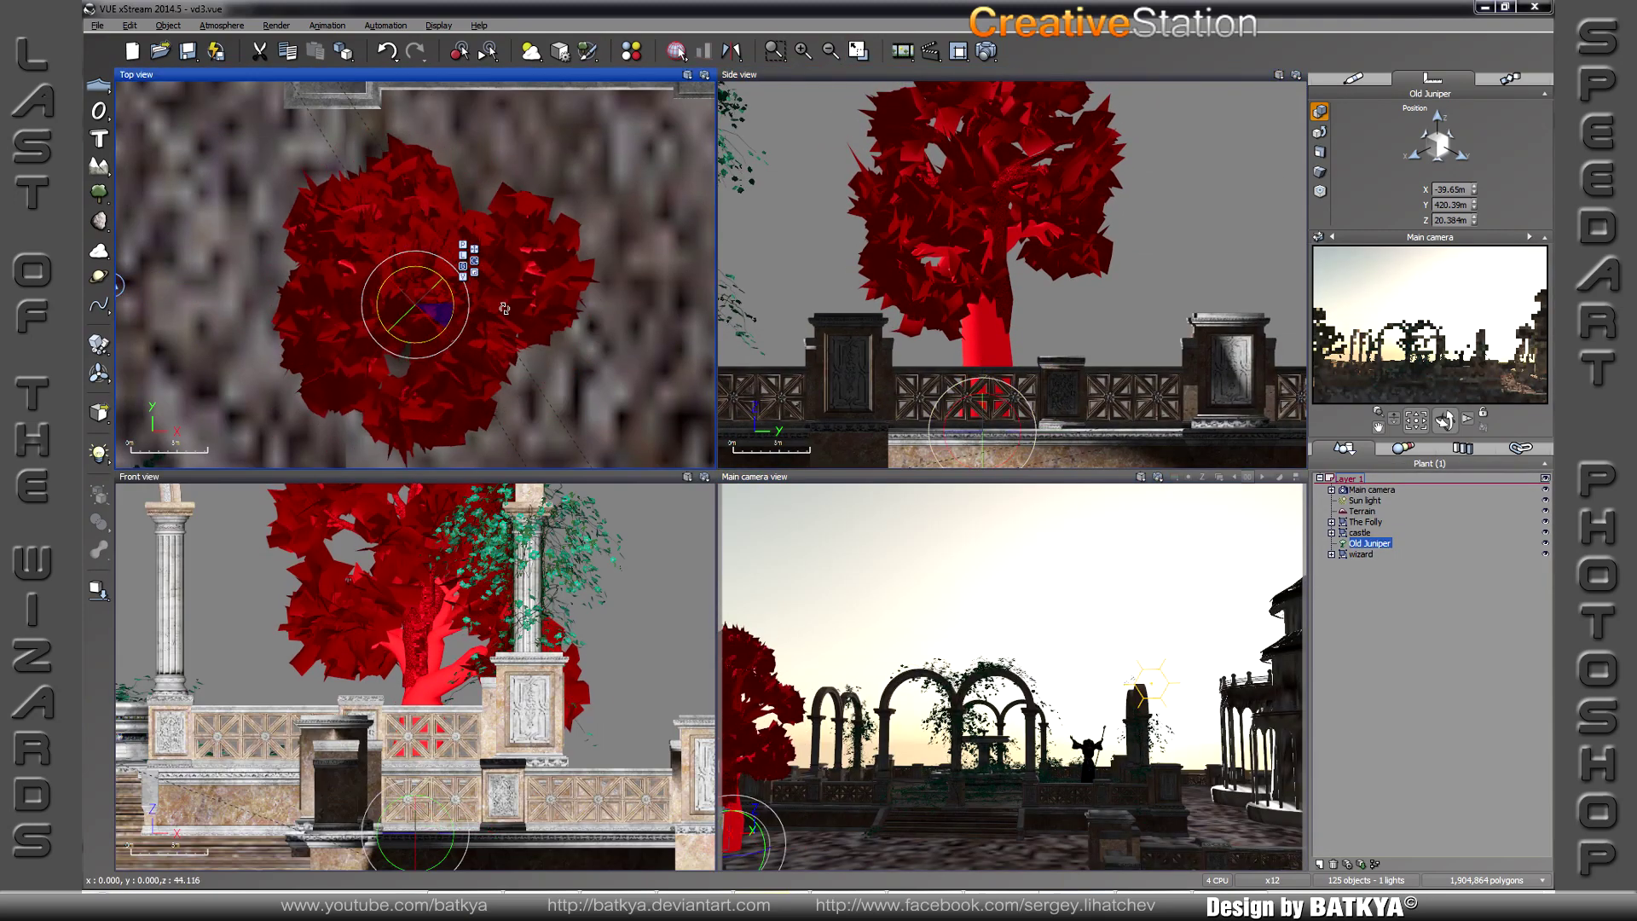
left_click(1337, 712)
key("F8")
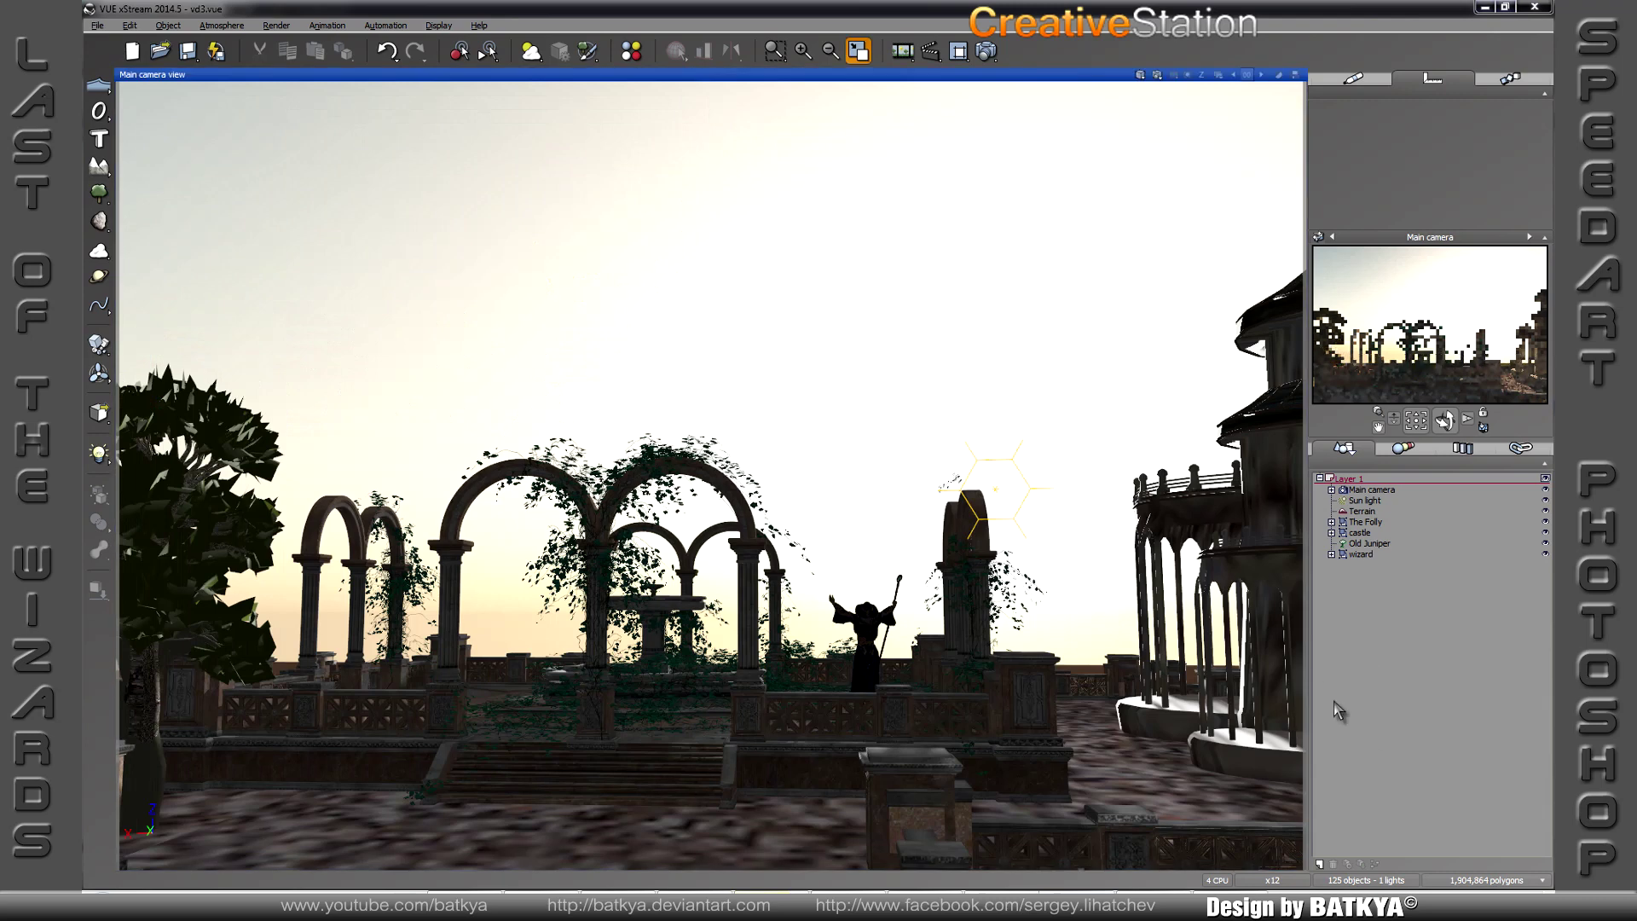
Step: Enable Multi-Pass output in the render options and start the render
key("ctrl+F9")
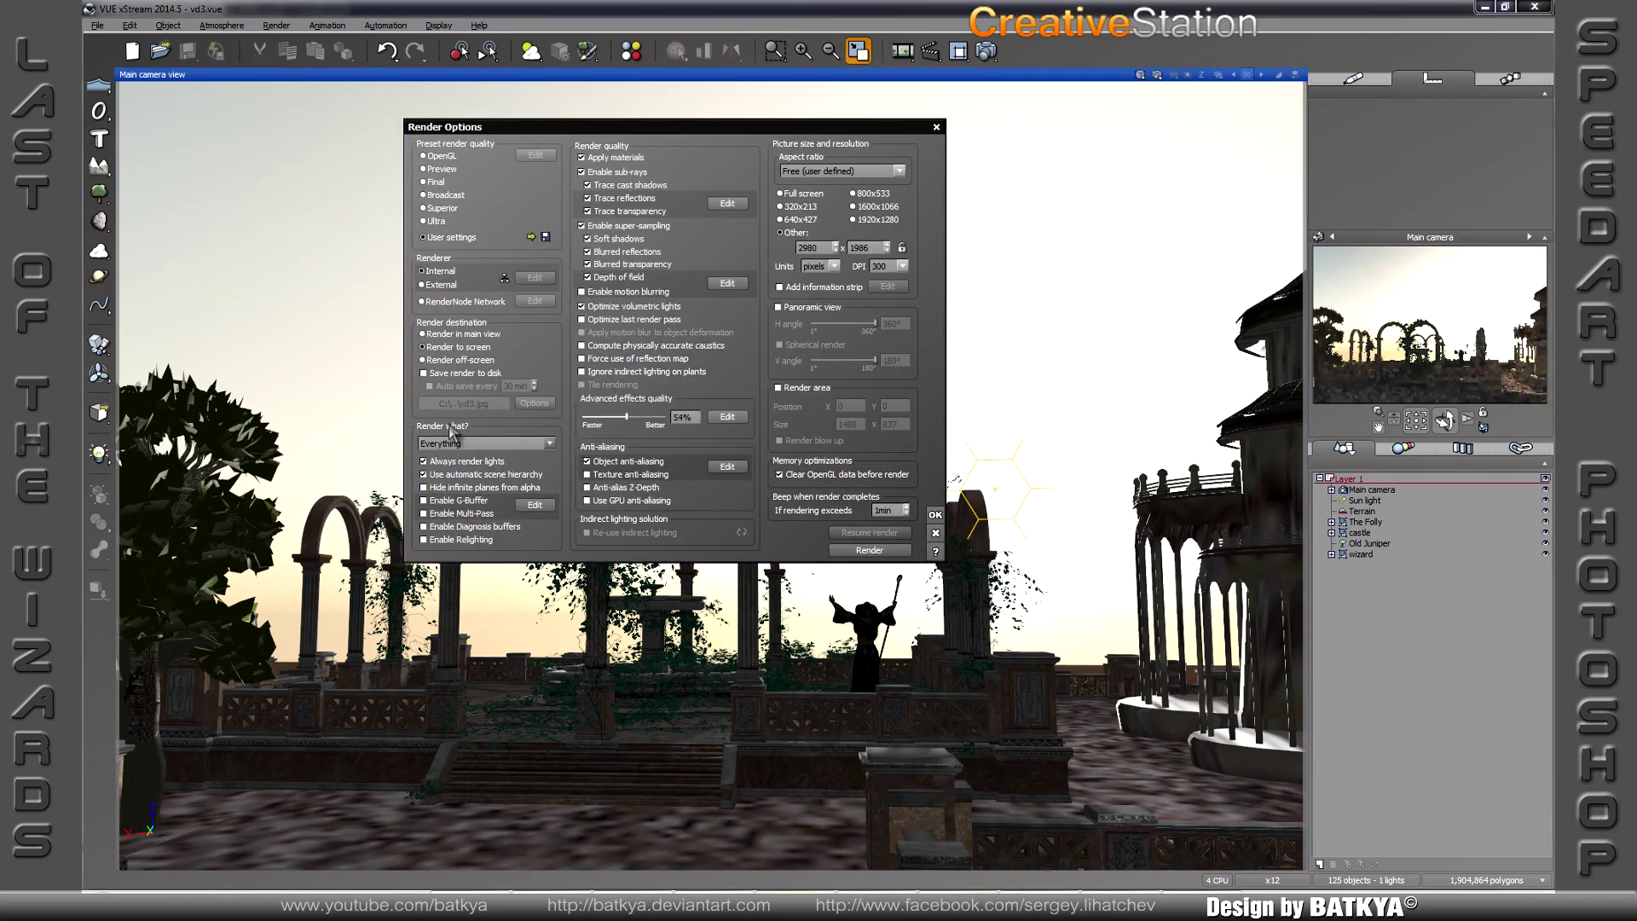
left_click(534, 505)
left_click(1110, 636)
left_click(904, 537)
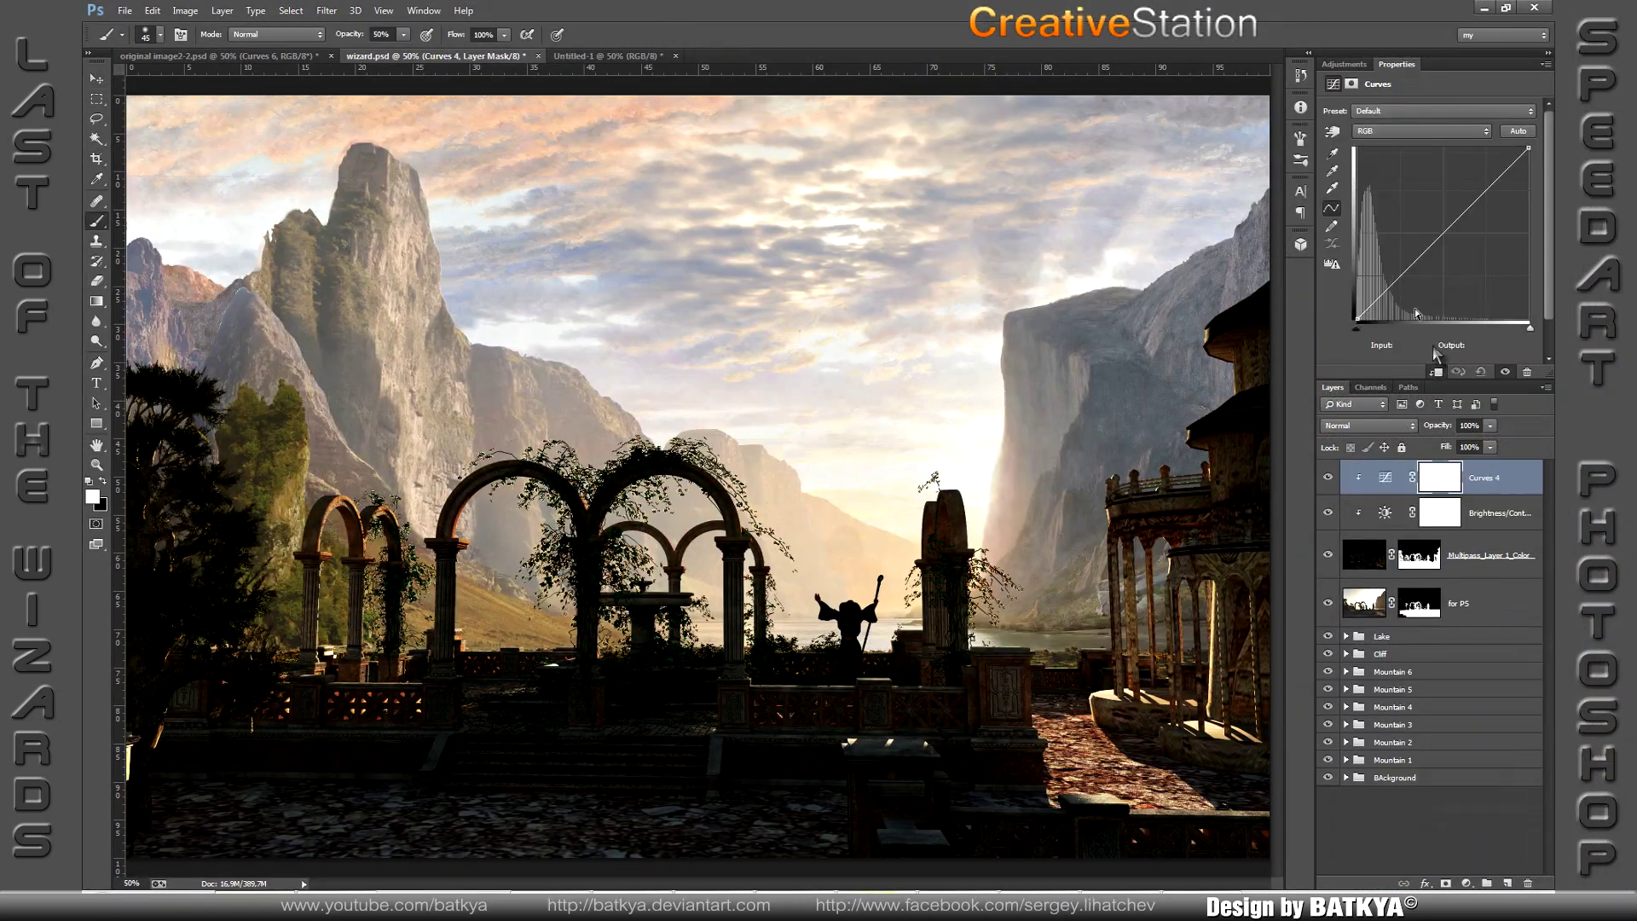
Step: Brighten Curves 4 and restrict it with a radial gradient and silhouette-based mask
left_click_drag(1453, 186, 1441, 175)
left_click_drag(1385, 259, 1379, 257)
left_click(1439, 478)
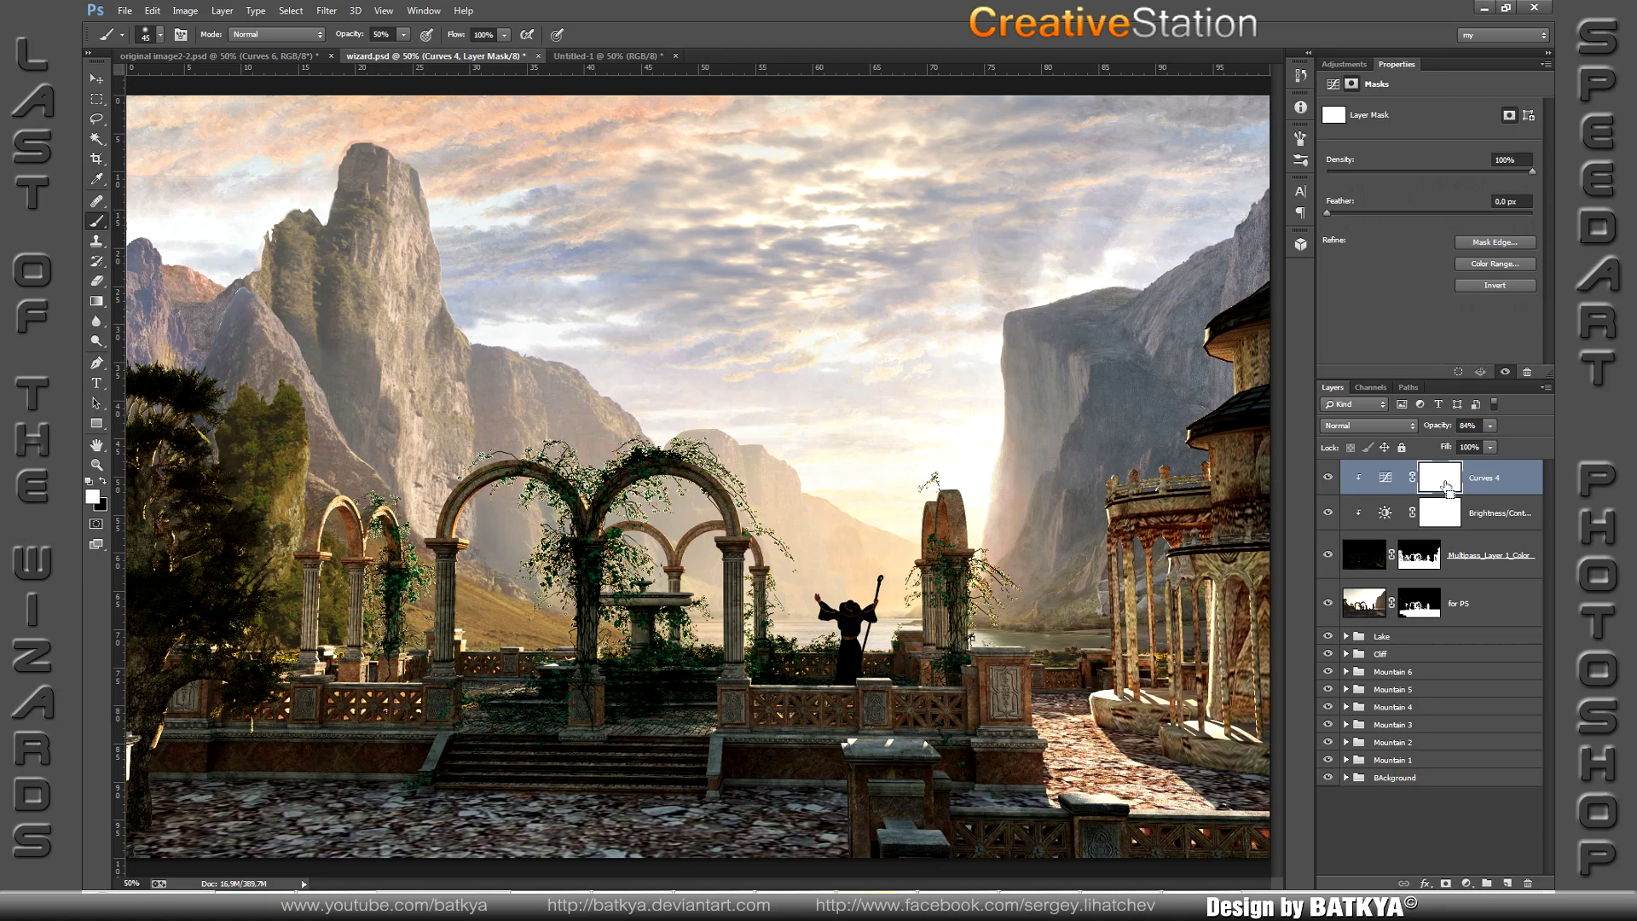
key("g")
left_click(1420, 555, "ctrl")
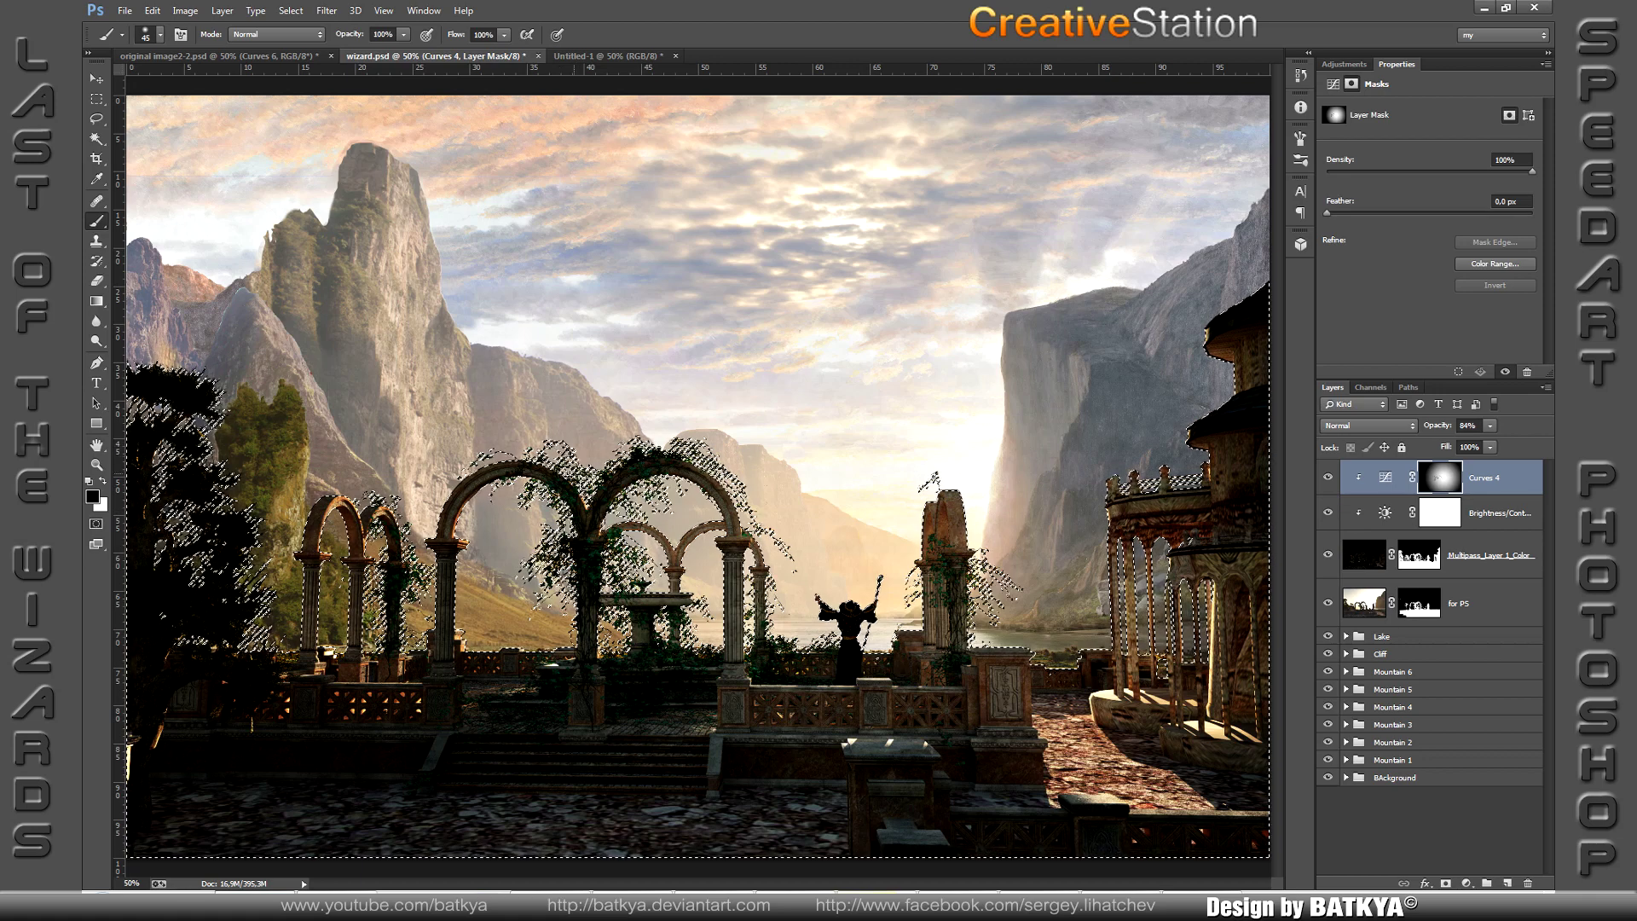
key("ctrl+d")
key("0")
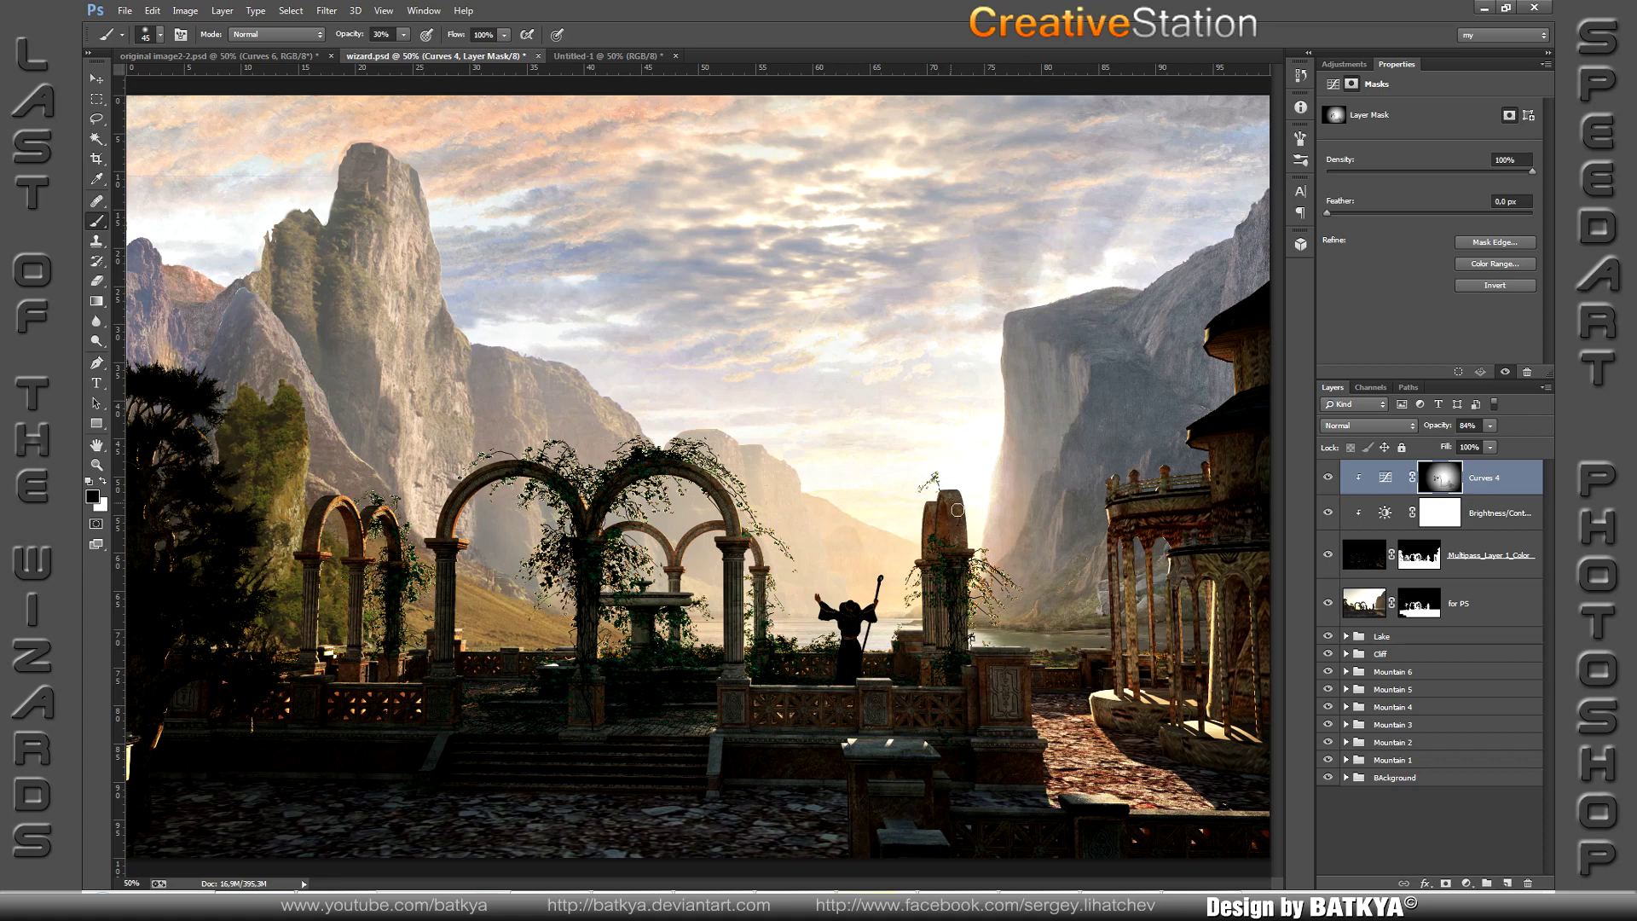
left_click(1386, 477)
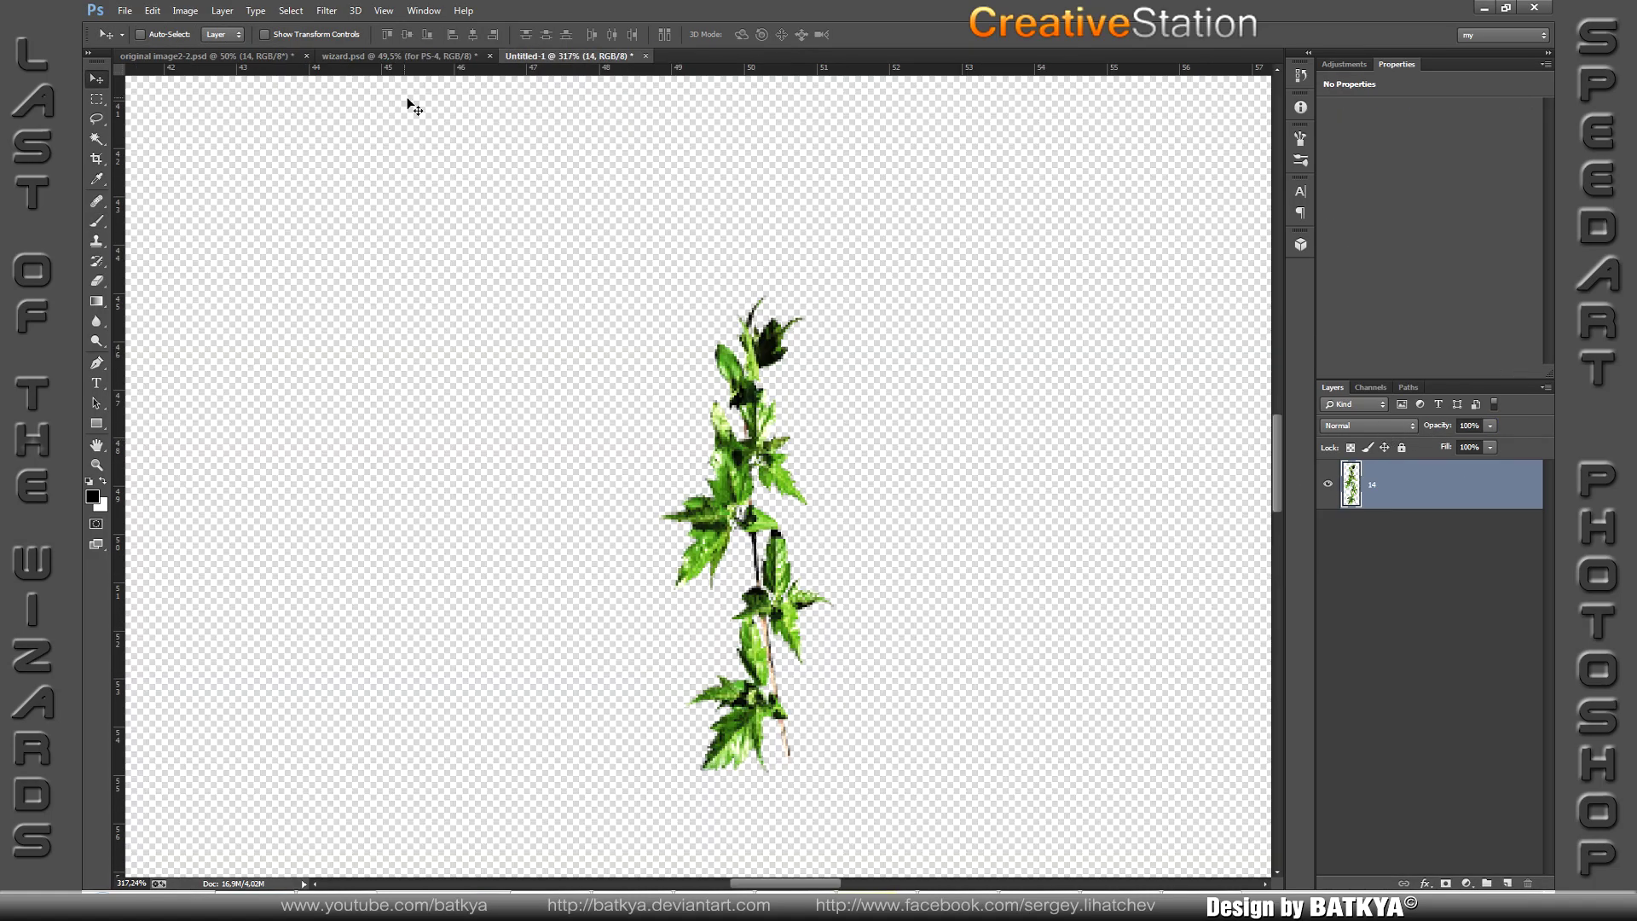
Step: Bring the vine into wizard.psd and place duplicated and pasted copies on the arches
left_click_drag(413, 107, 644, 621)
key("ctrl+j")
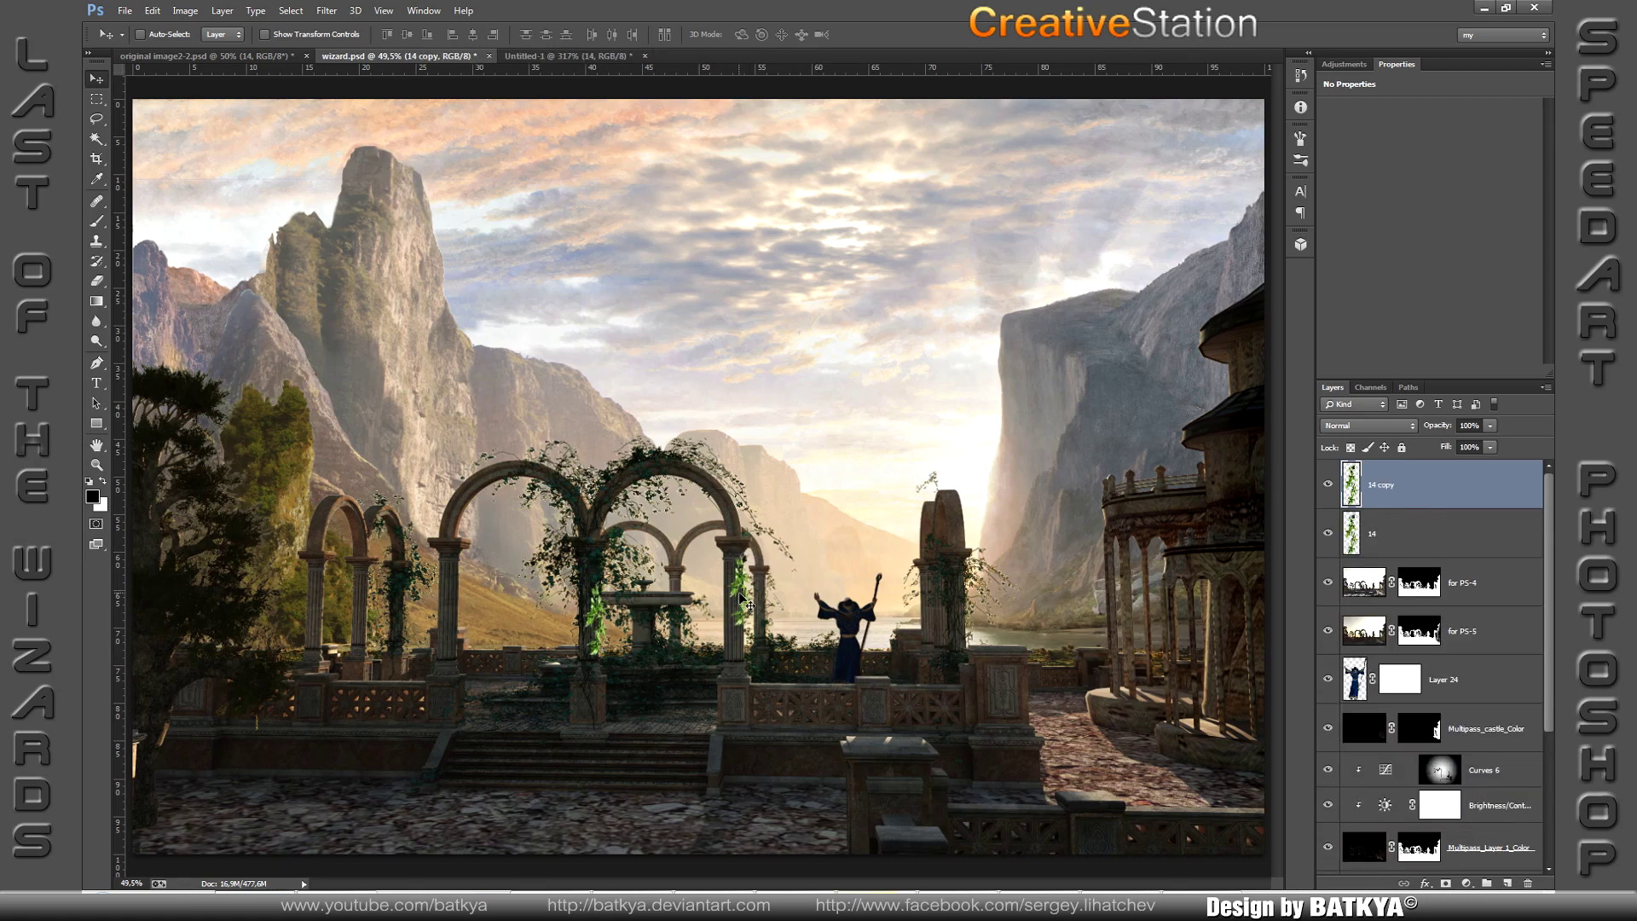
key("ctrl+j")
key("ctrl+j")
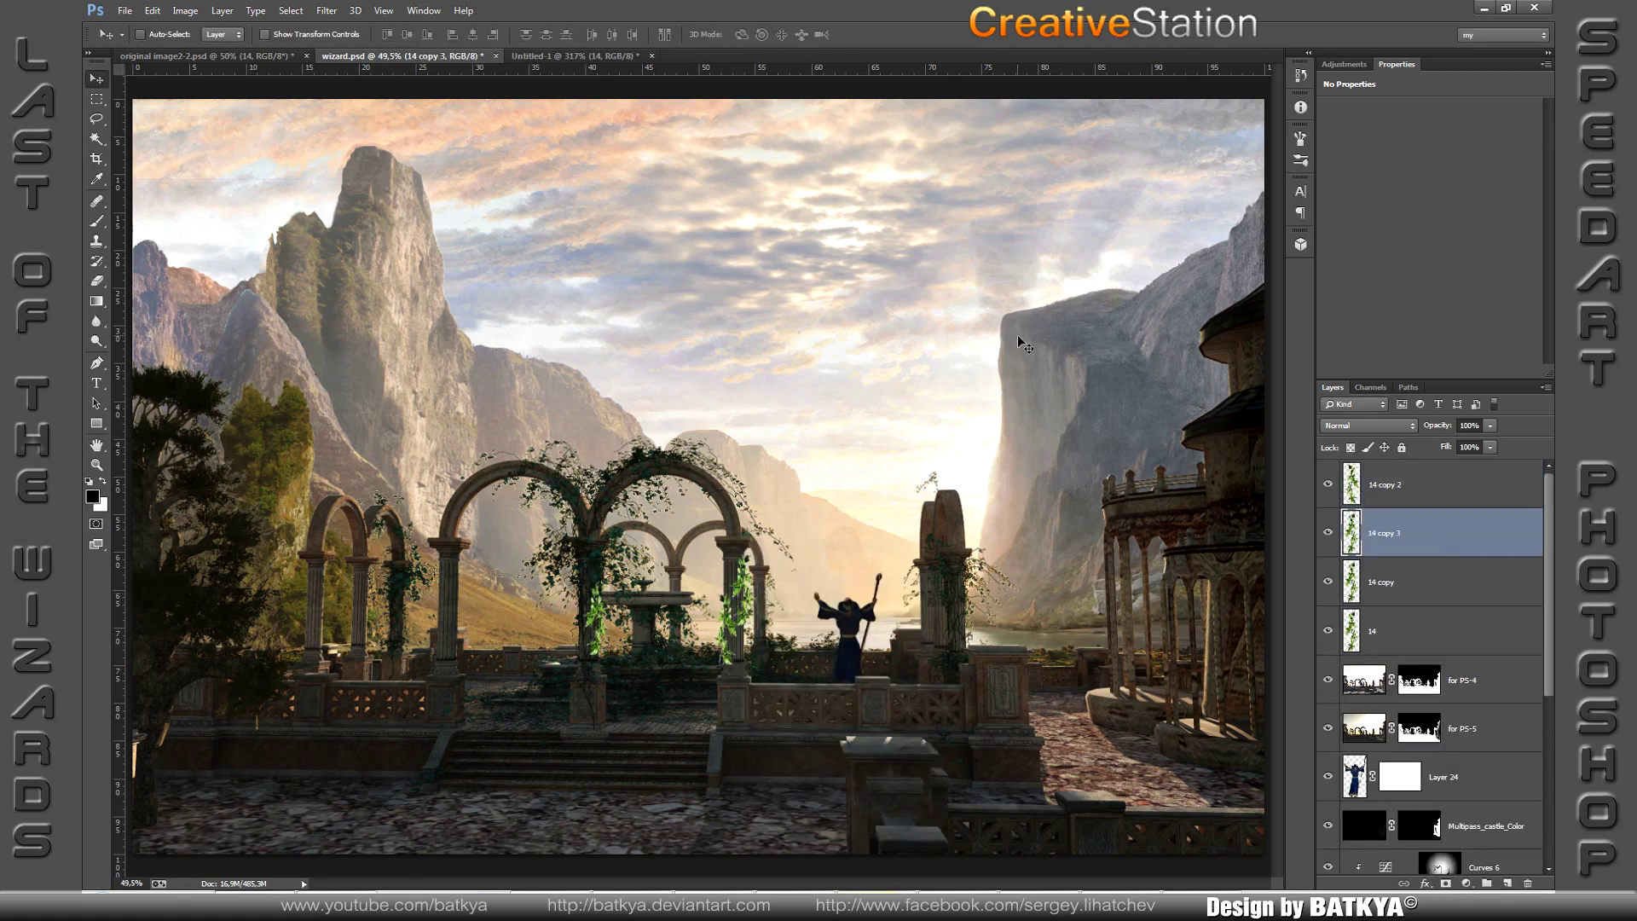
key("ctrl+v")
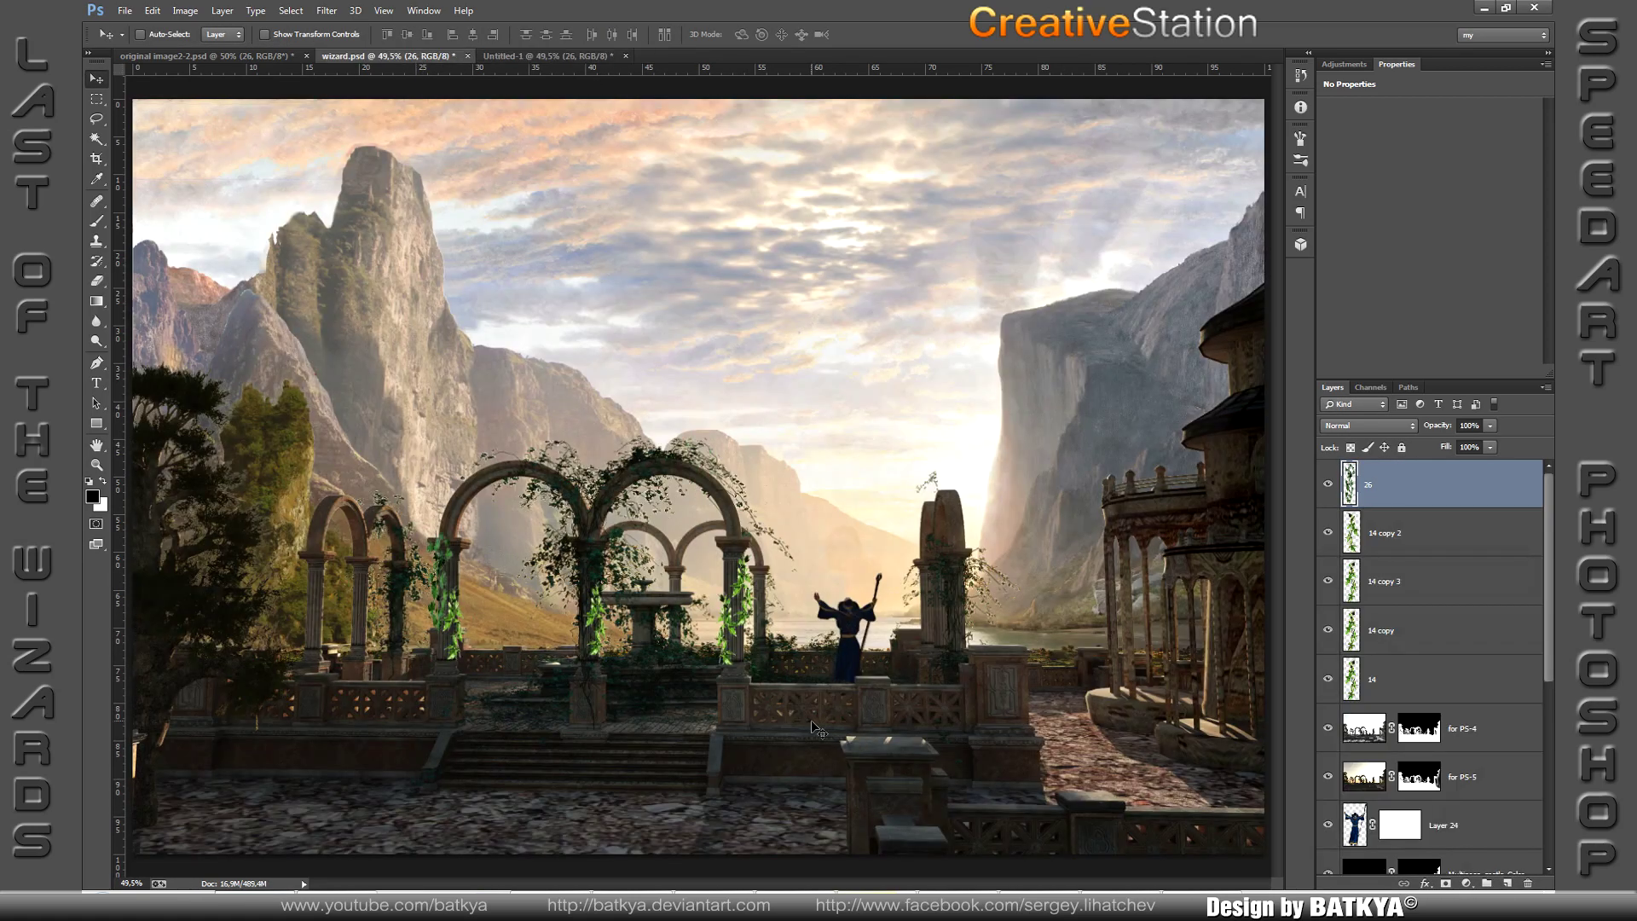
key("ctrl+v")
key("ctrl+v")
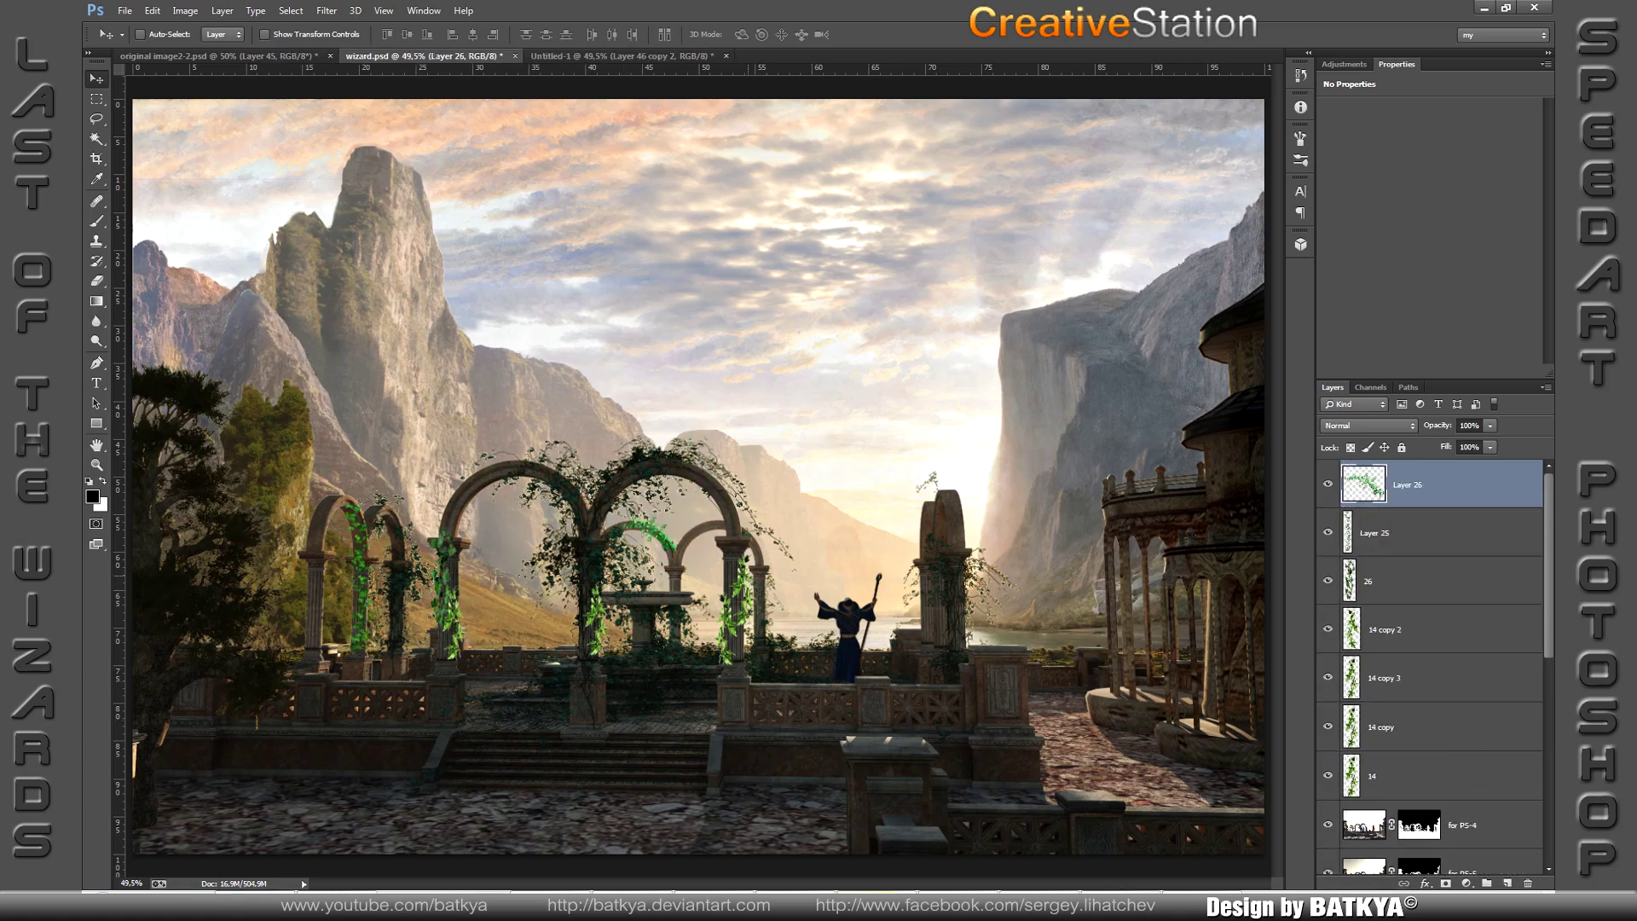
key("ctrl+j")
key("ctrl+v")
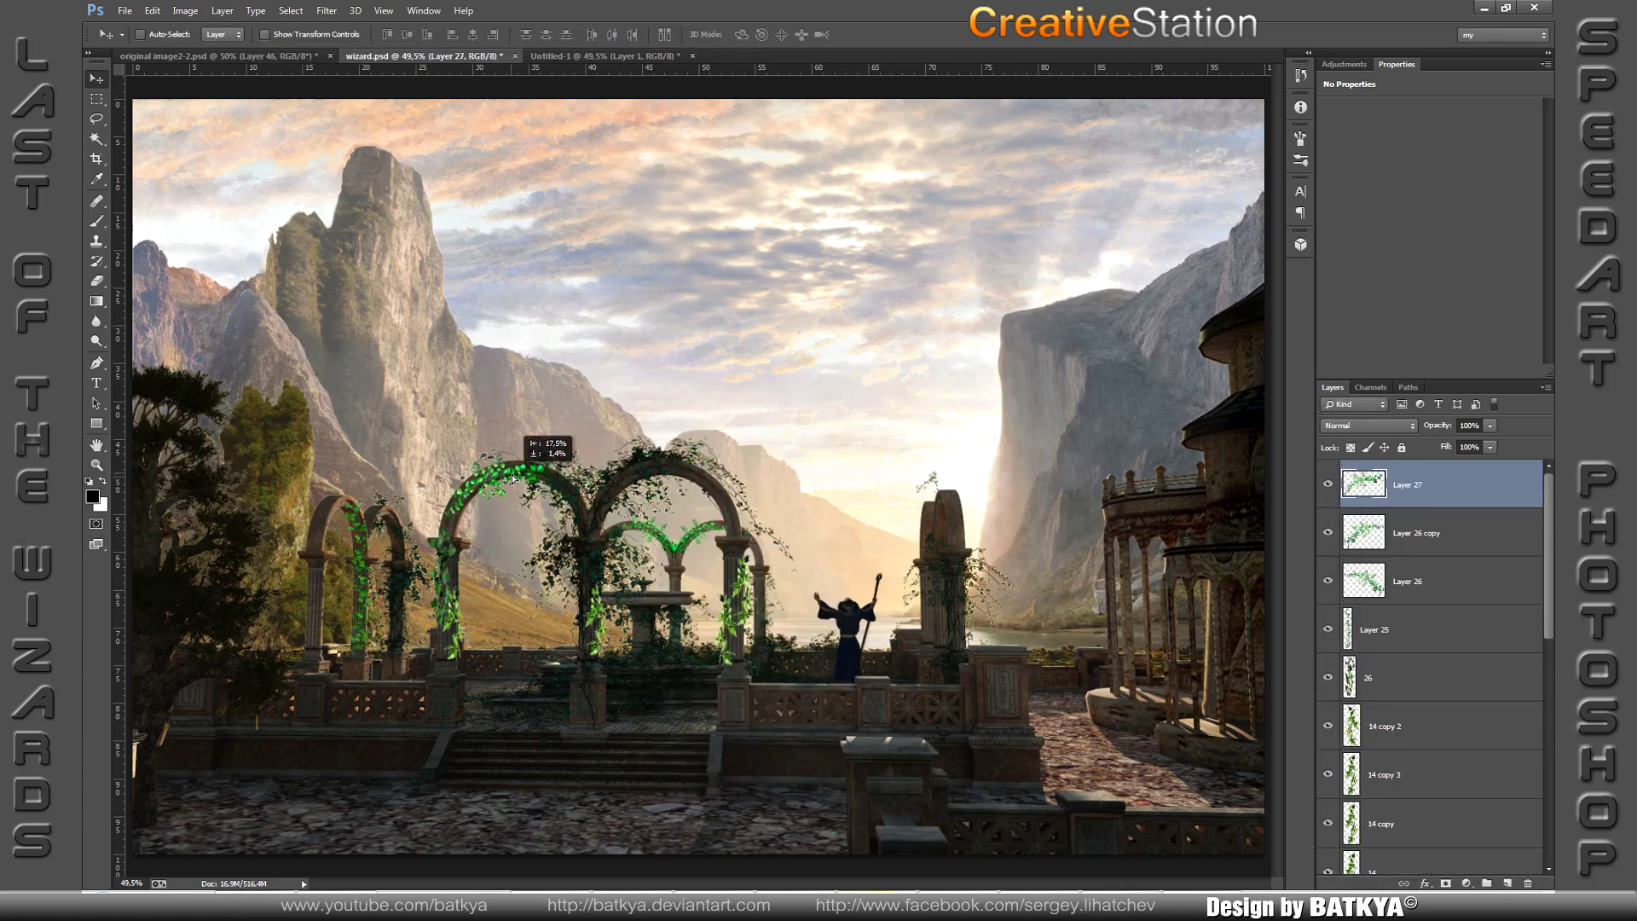
Step: Darken the vines with Hue/Saturation and add a Brightness/Contrast-toned vine on the left arch
left_click(1466, 883)
left_click(1442, 715)
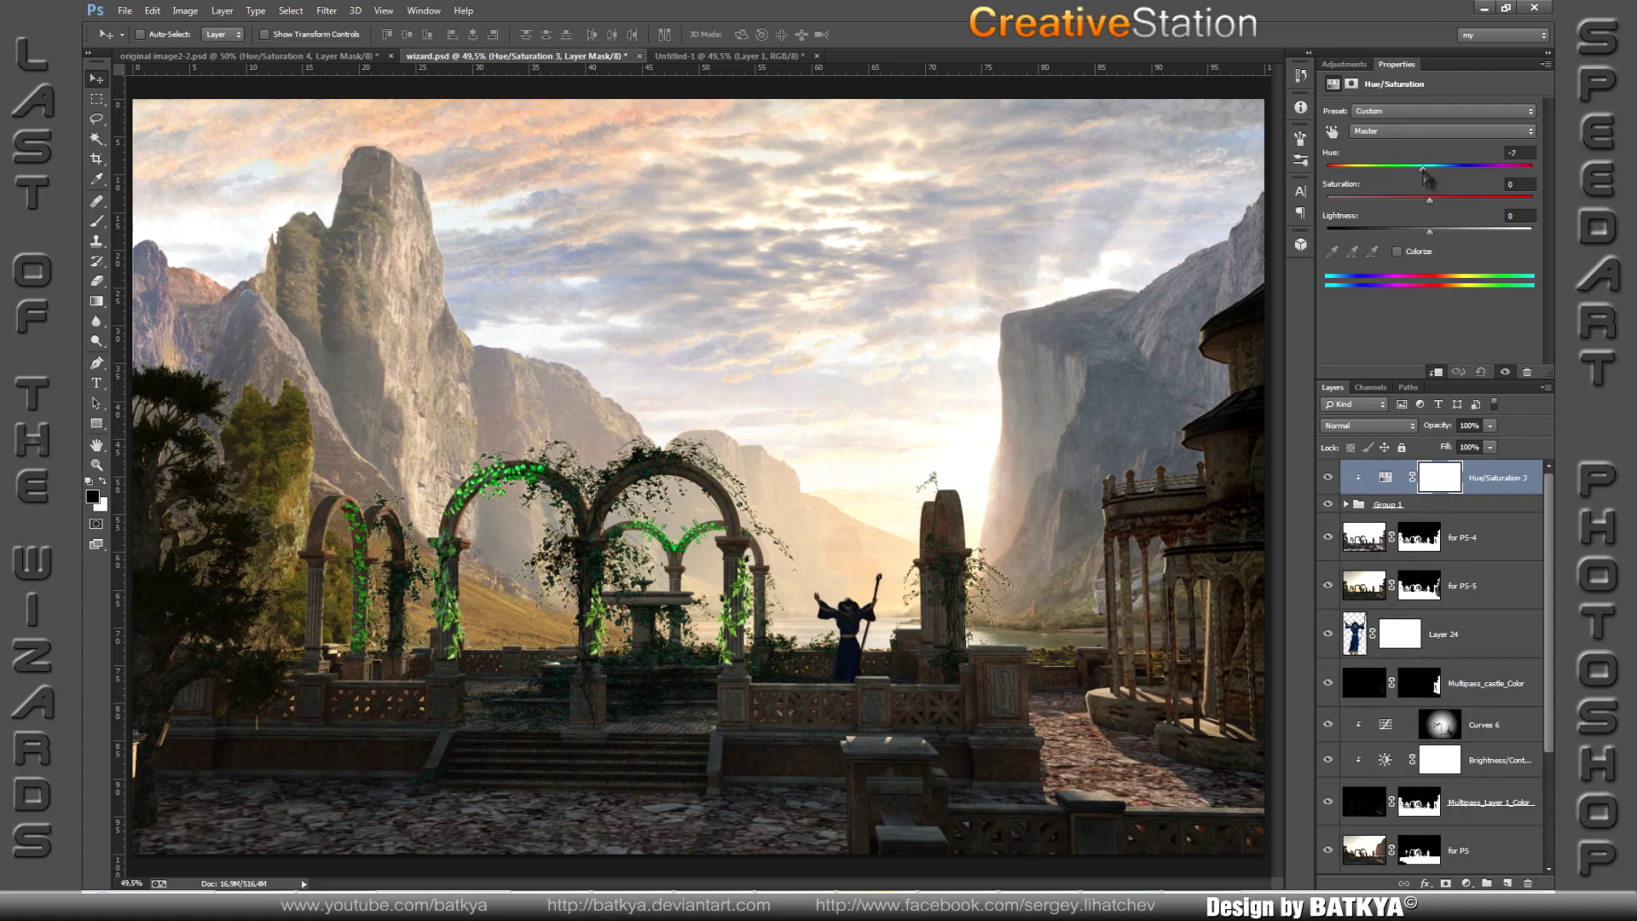
left_click_drag(1392, 230, 1376, 234)
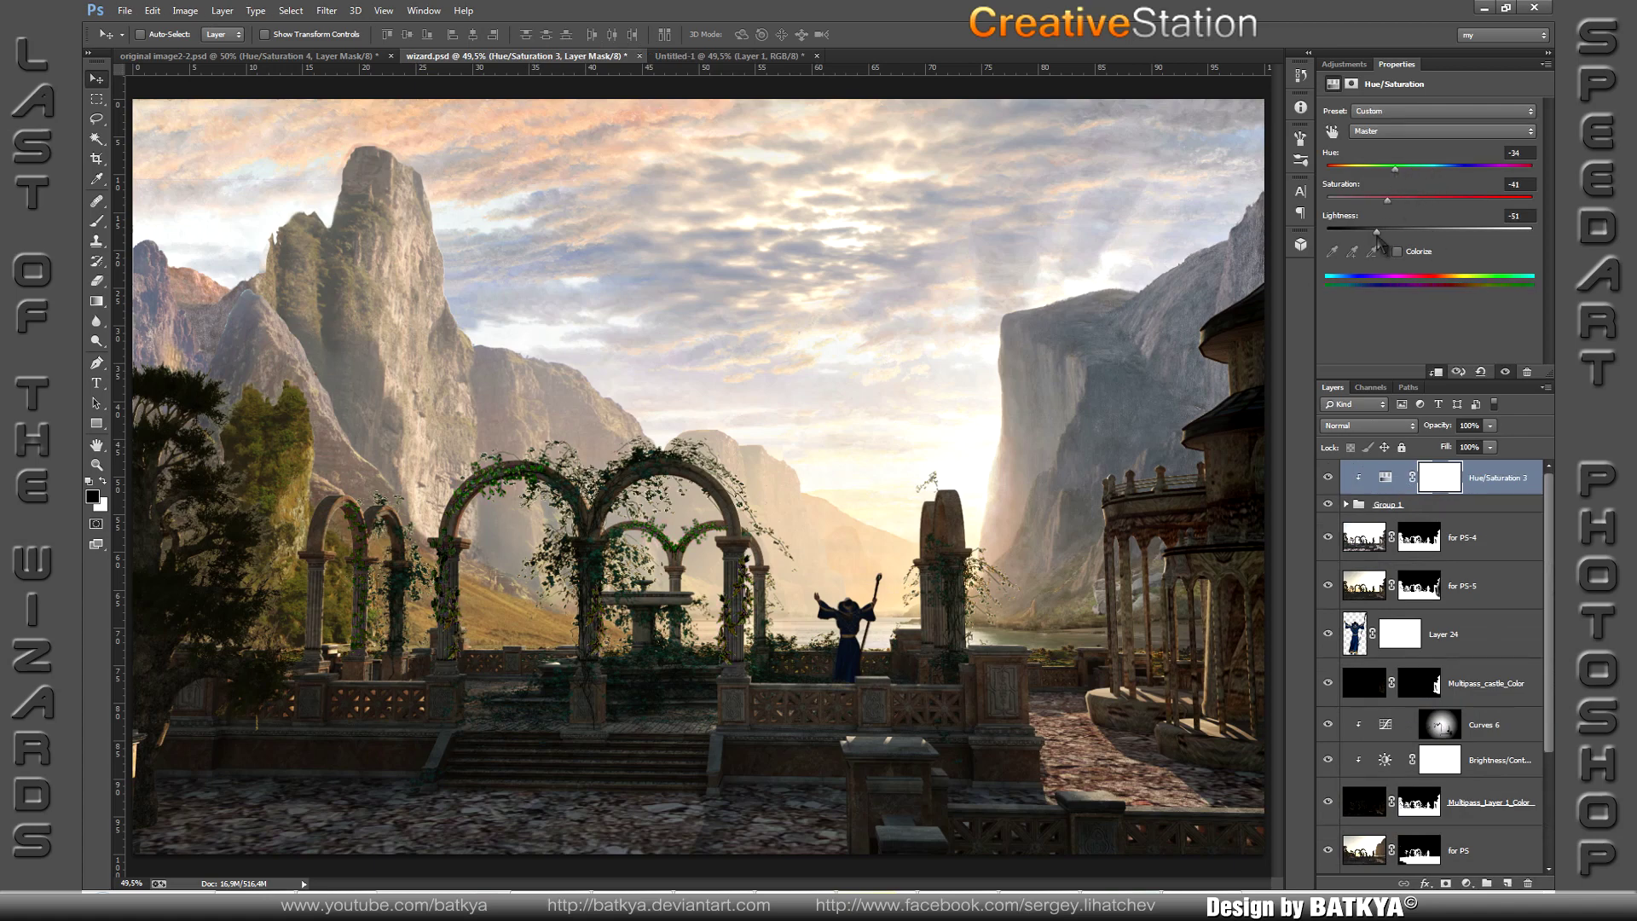
key("ctrl+v")
left_click_drag(706, 461, 332, 582)
left_click(1466, 883)
left_click(1441, 602)
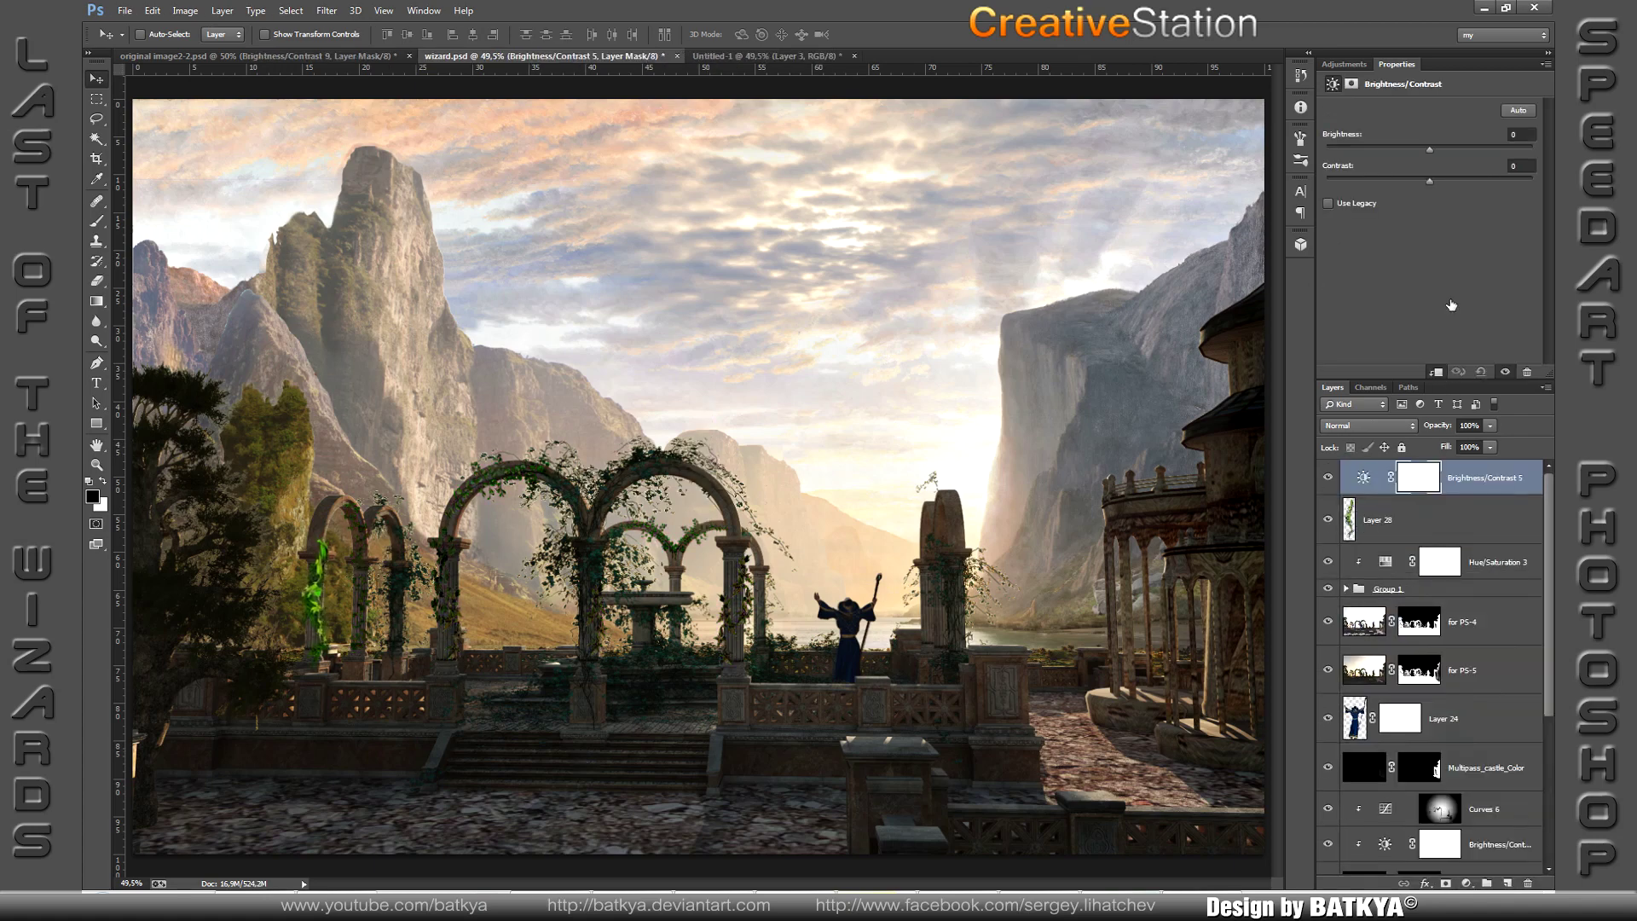
Step: Place a tree on the right, toned by clipped Hue/Saturation, Levels and brightness -28
key("ctrl+v")
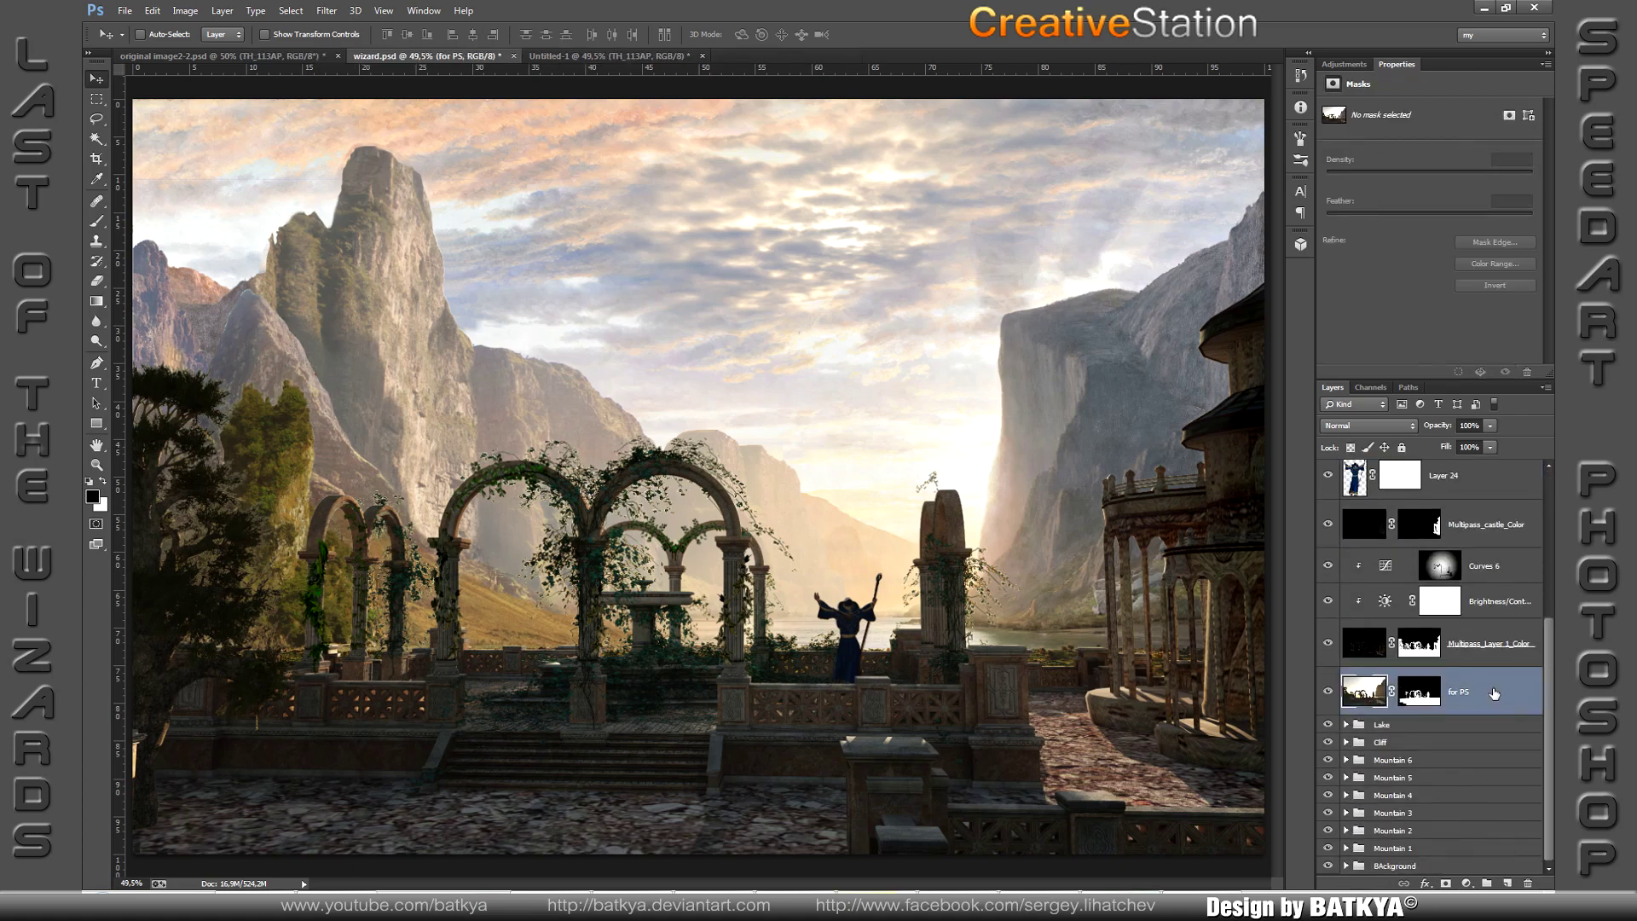
left_click_drag(720, 455, 1164, 597)
left_click(1465, 884)
left_click(1441, 674)
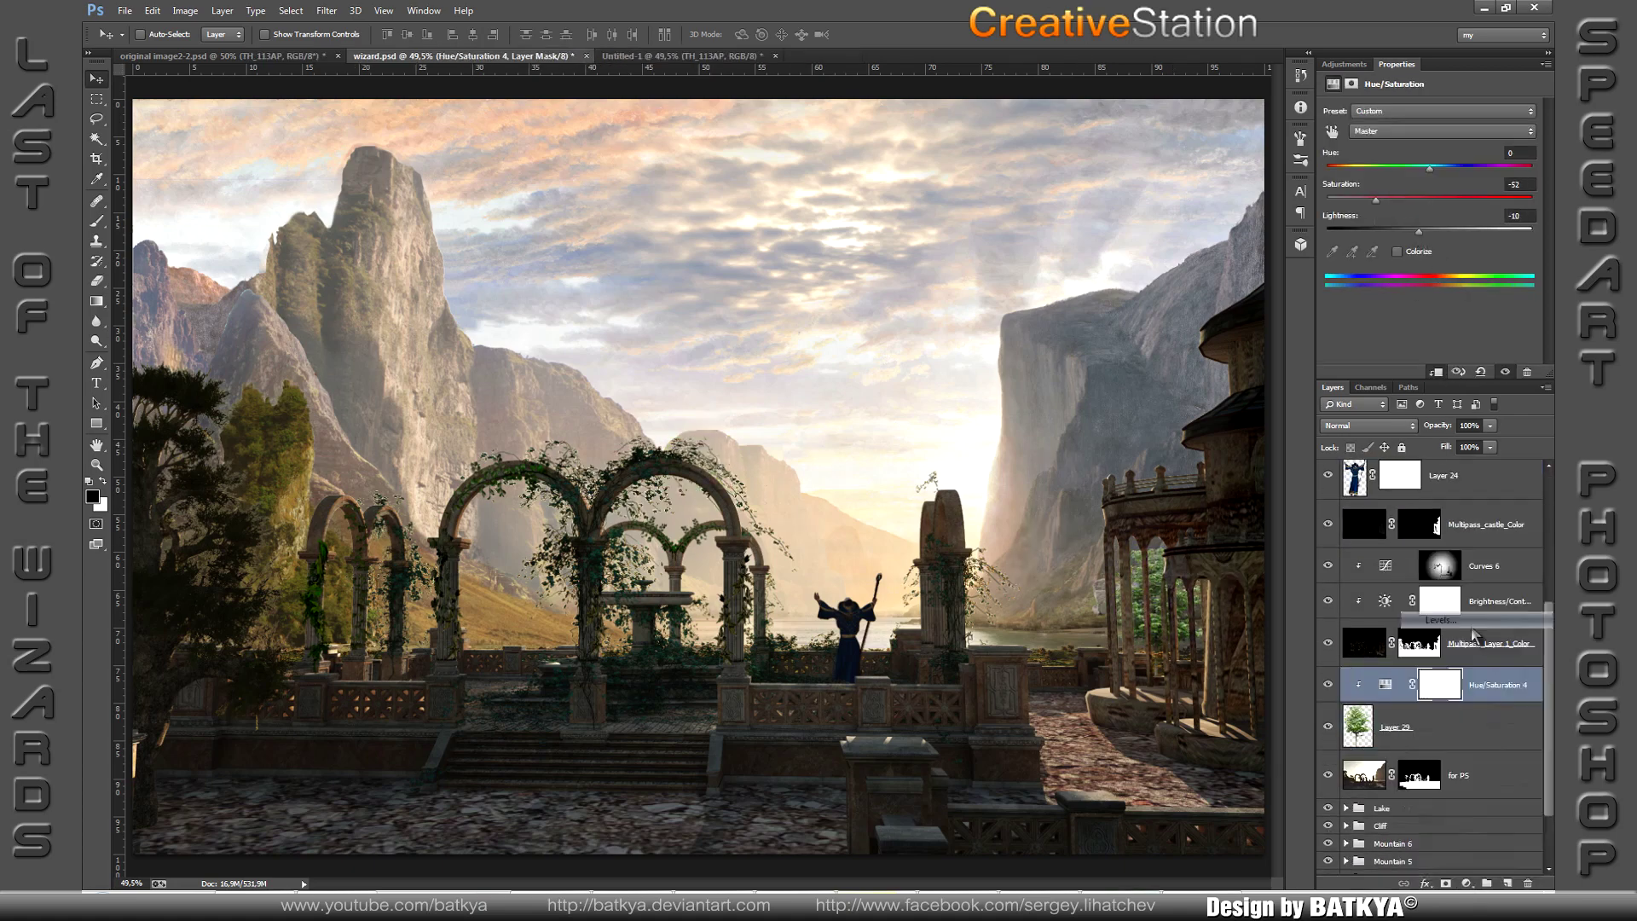
left_click(1472, 623)
left_click_drag(1346, 268, 1401, 269)
left_click(1466, 884)
left_click(1484, 608)
left_click_drag(1429, 149, 1411, 150)
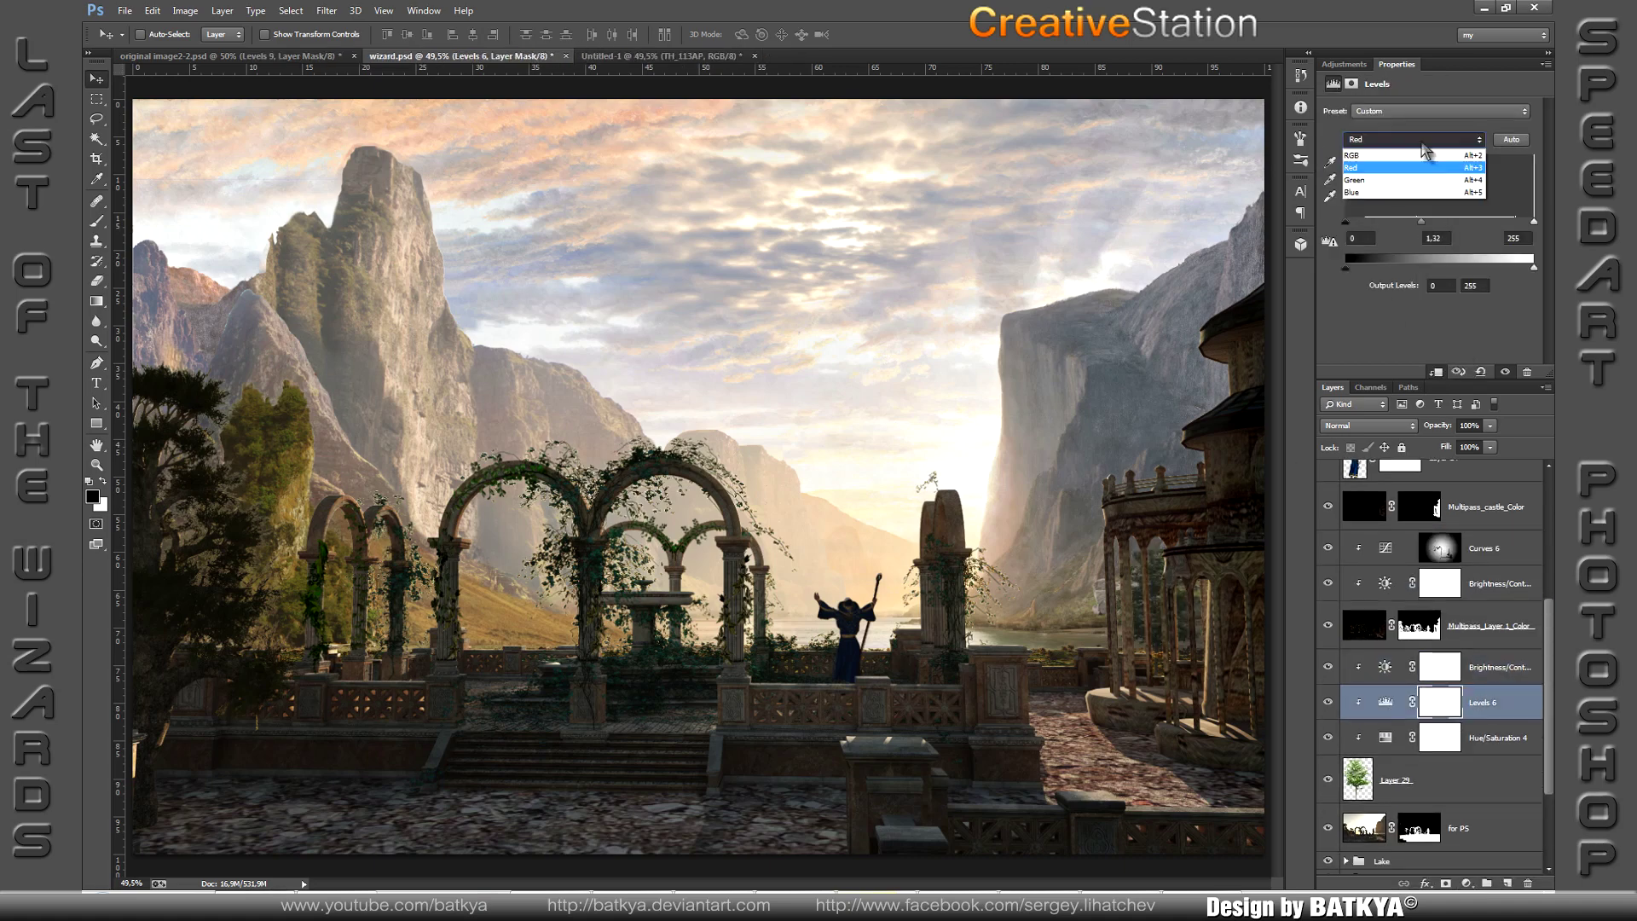
right_click(640, 444)
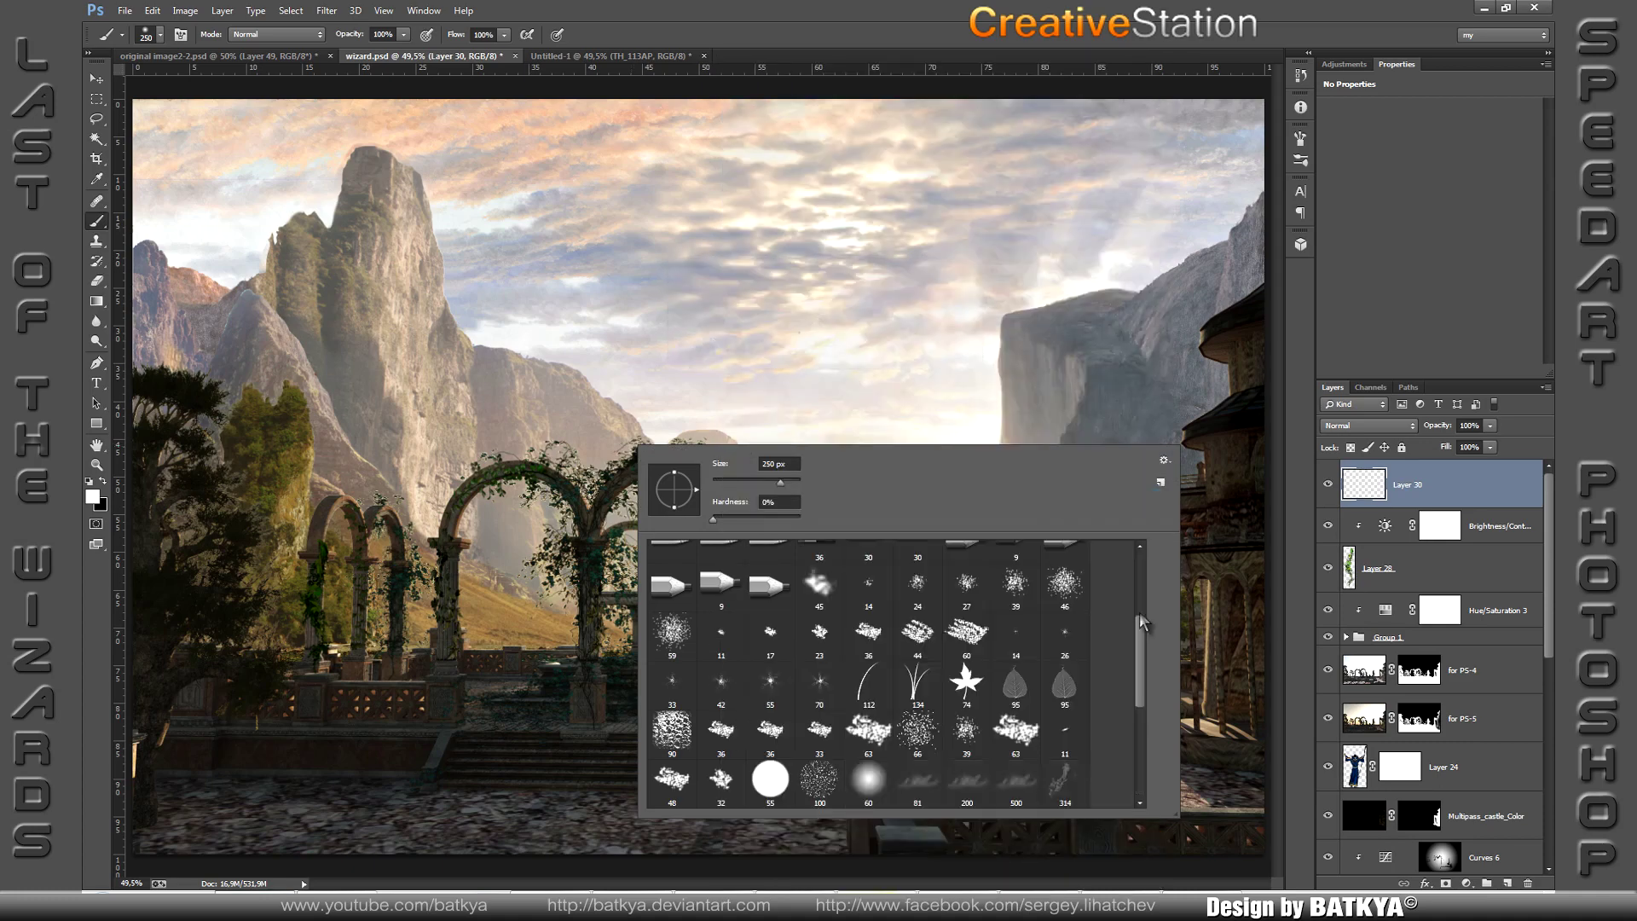
Step: Stamp a waterfall-shaped brush onto the fountain and resize the stamp
scroll(878, 658, "down", 5)
double_click(877, 657)
left_click(608, 640)
key("ctrl+t")
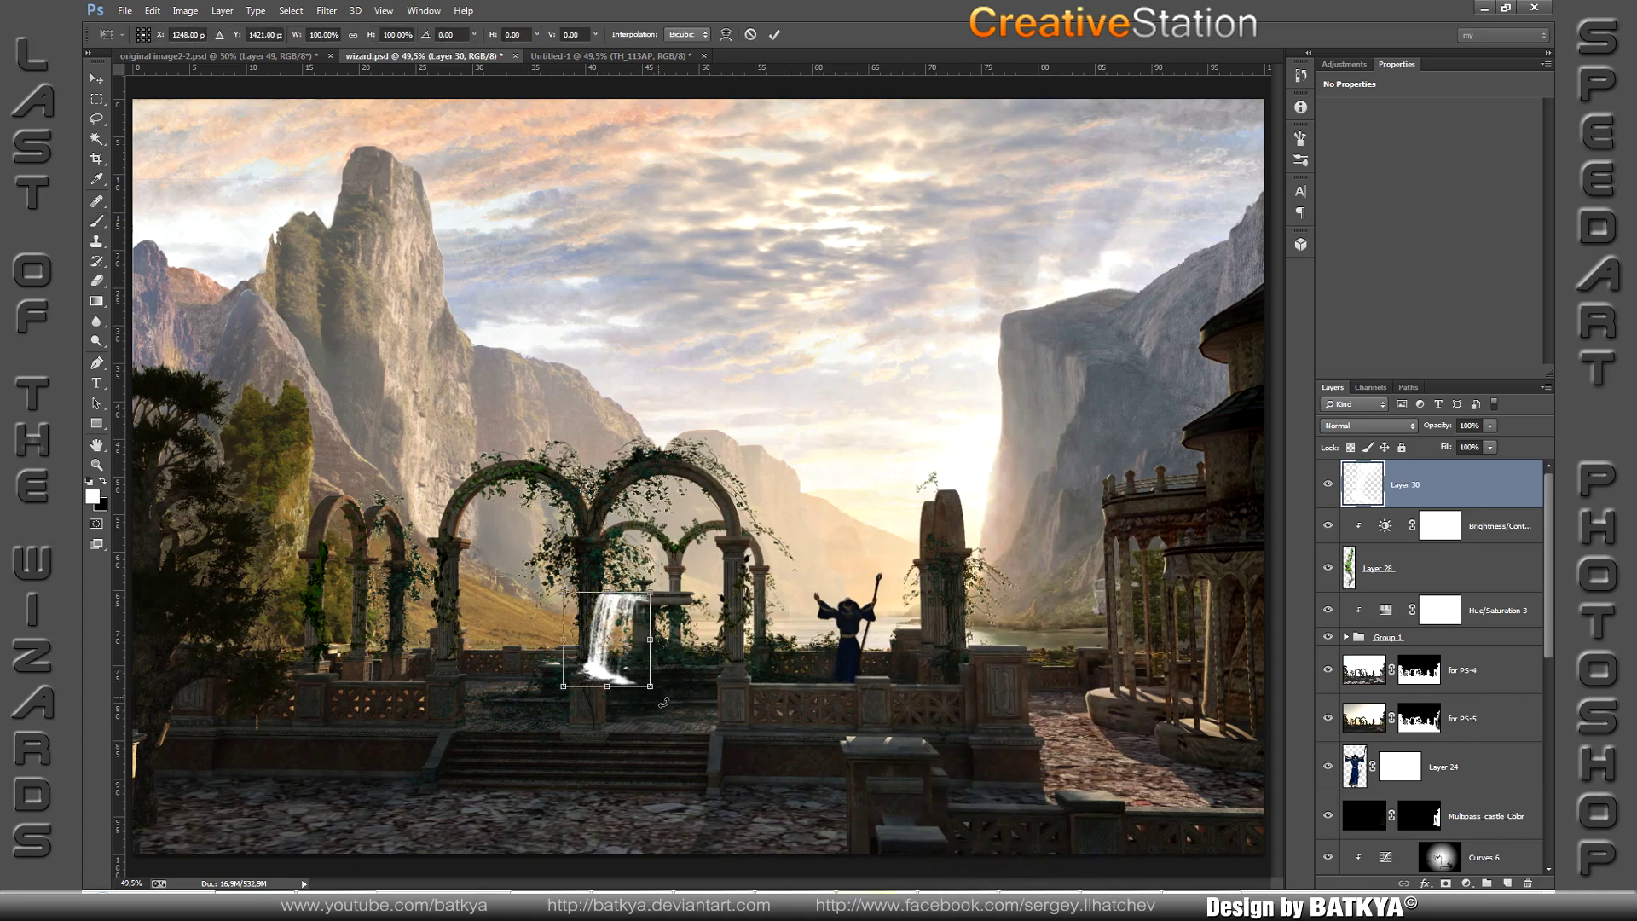
key("Return")
Step: Mask the waterfall layer and duplicate it, shifting the copy right to widen the cascade
right_click(743, 487)
double_click(831, 545)
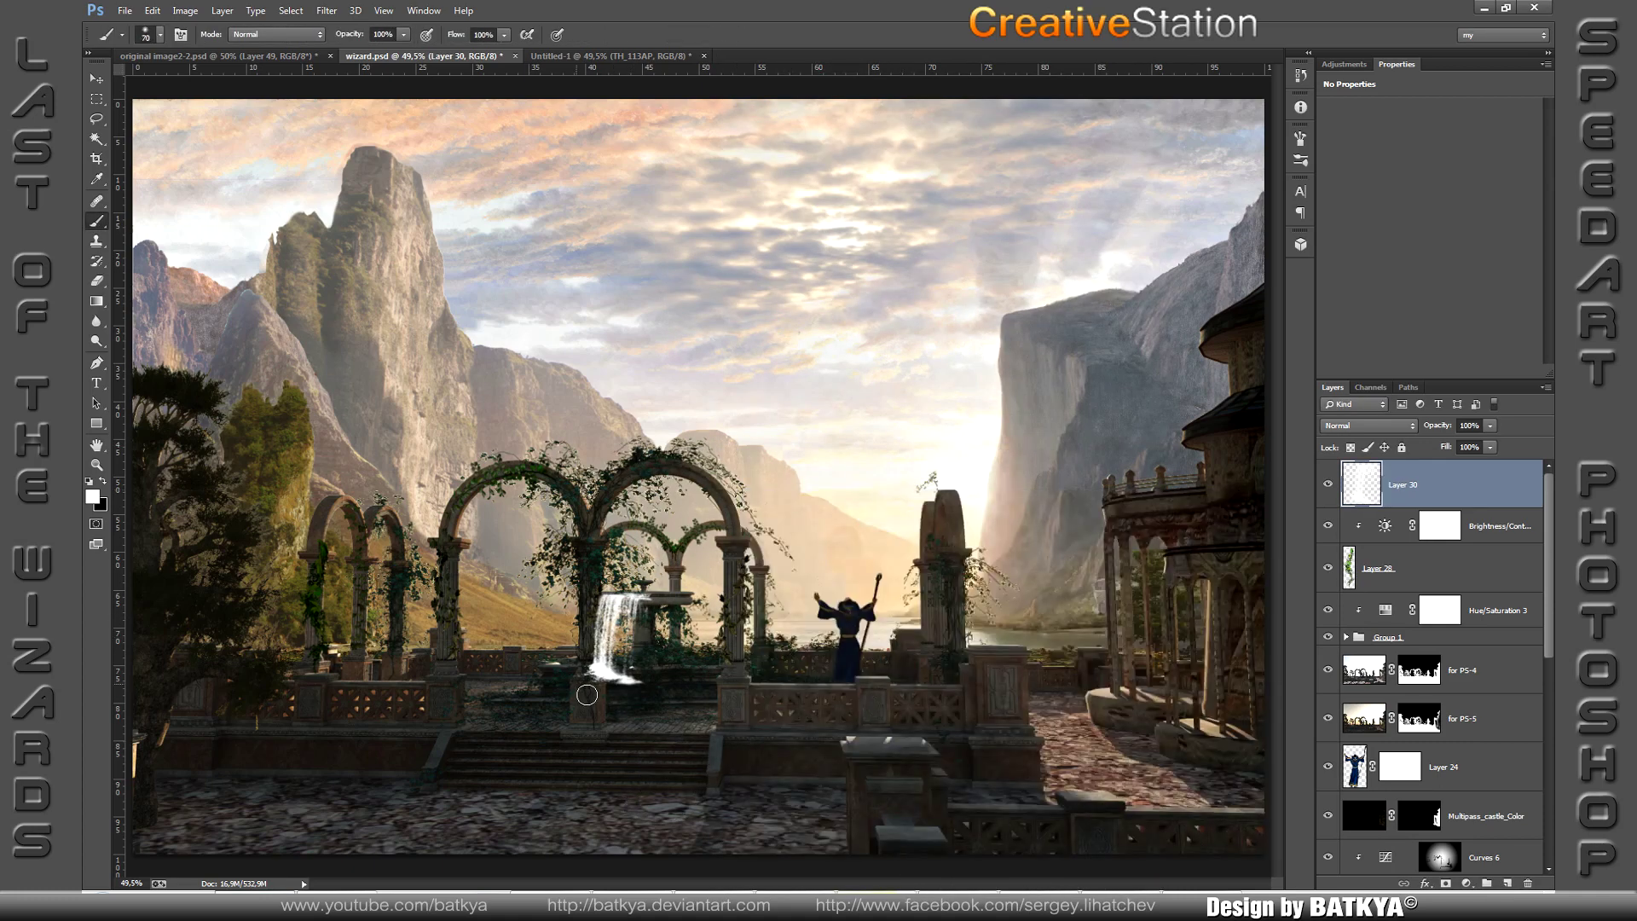
left_click(1445, 884)
key("x")
key("v")
right_click(640, 644)
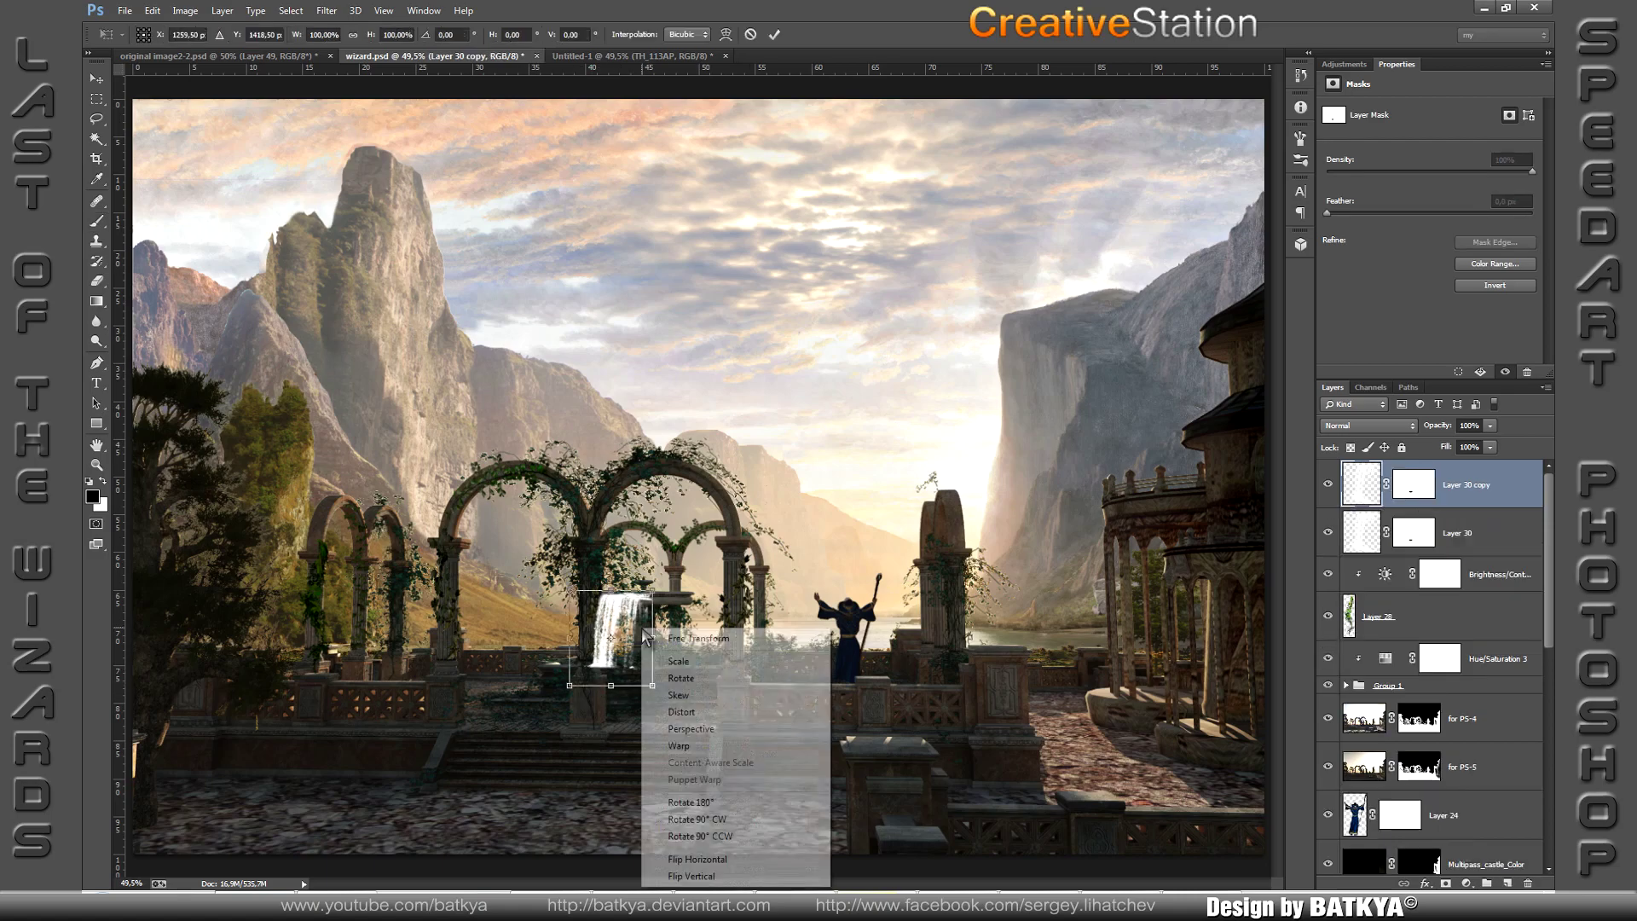
left_click_drag(608, 638, 666, 637)
key("b")
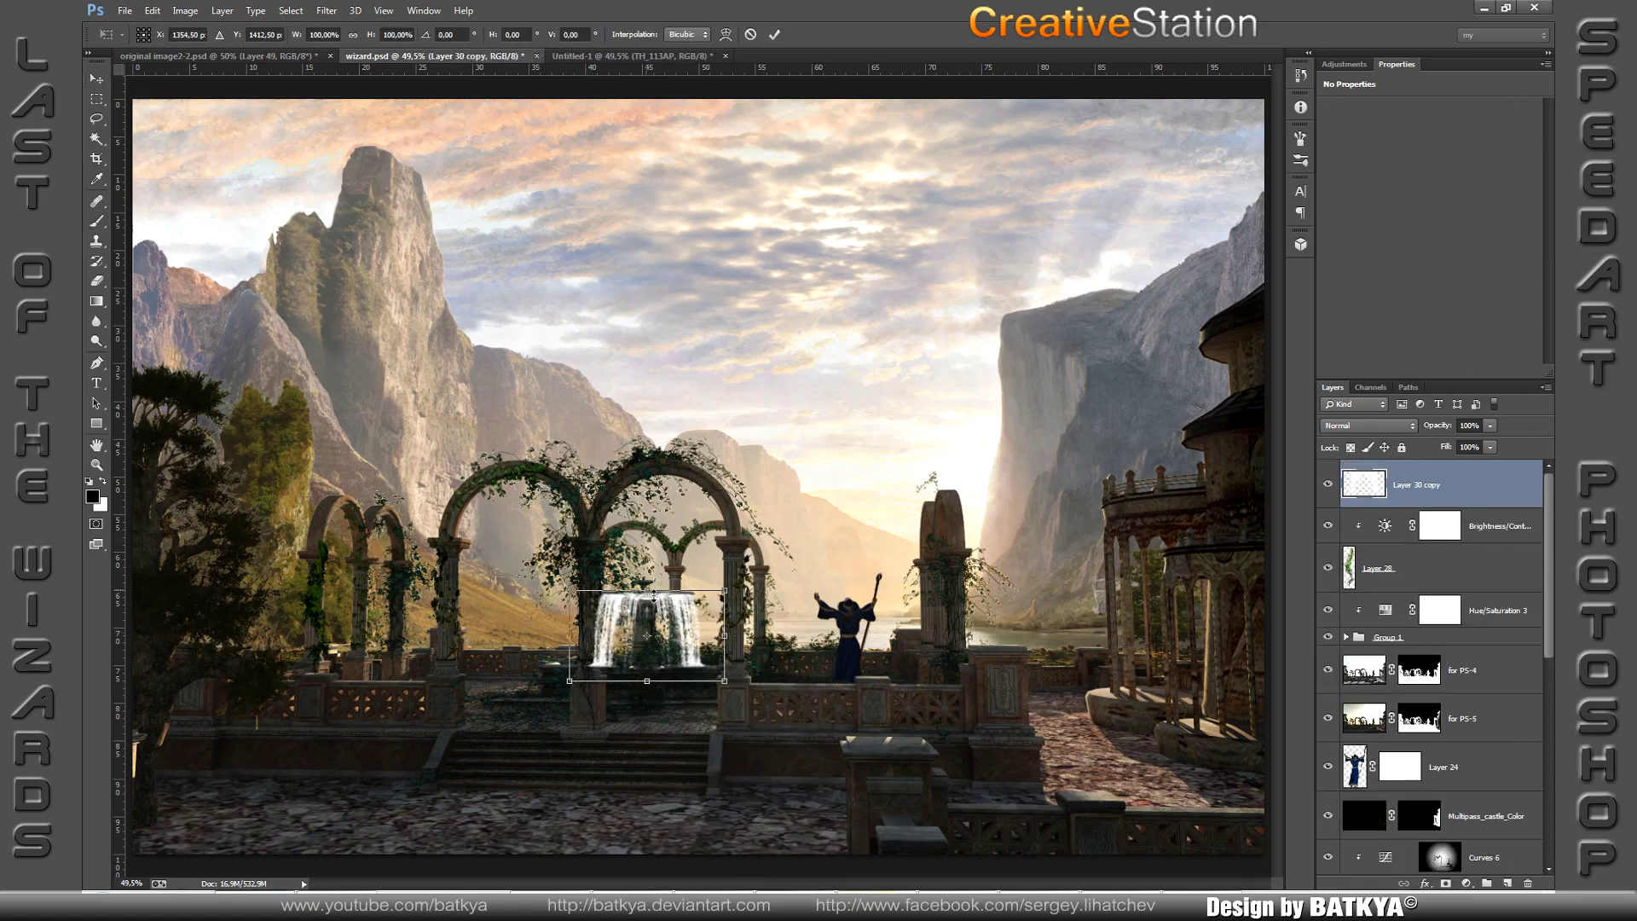
Step: Stamp a water splash atop the fountain and mask it with a small black brush
scroll(904, 491, "up", 5)
left_click(674, 371)
left_click(1445, 884)
right_click(750, 481)
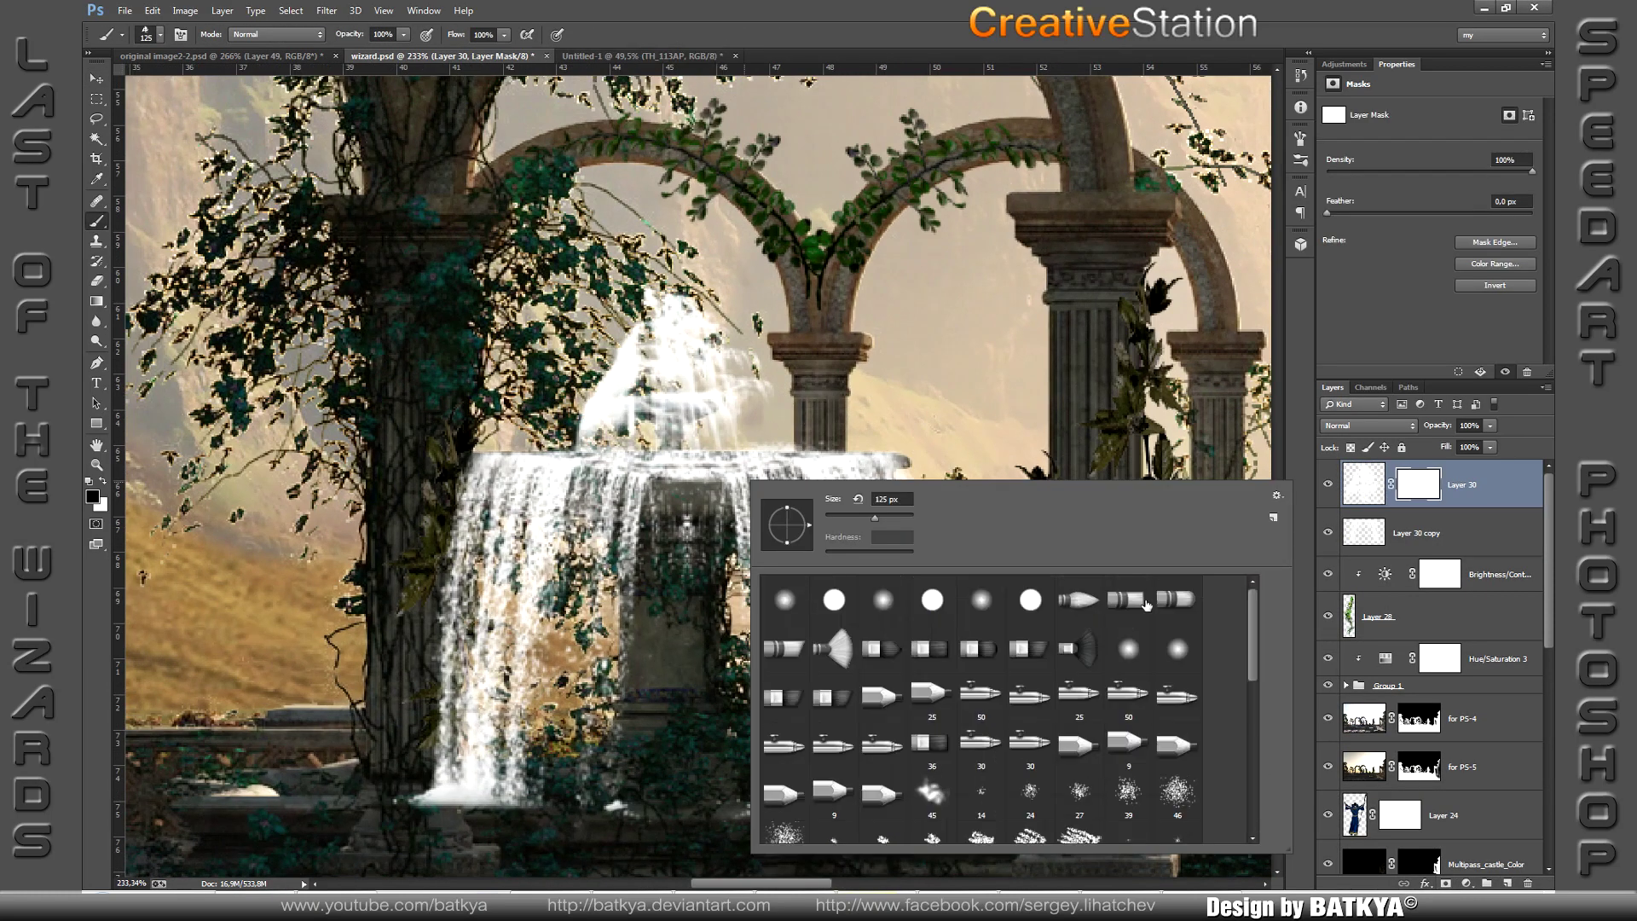
double_click(818, 554)
key("x")
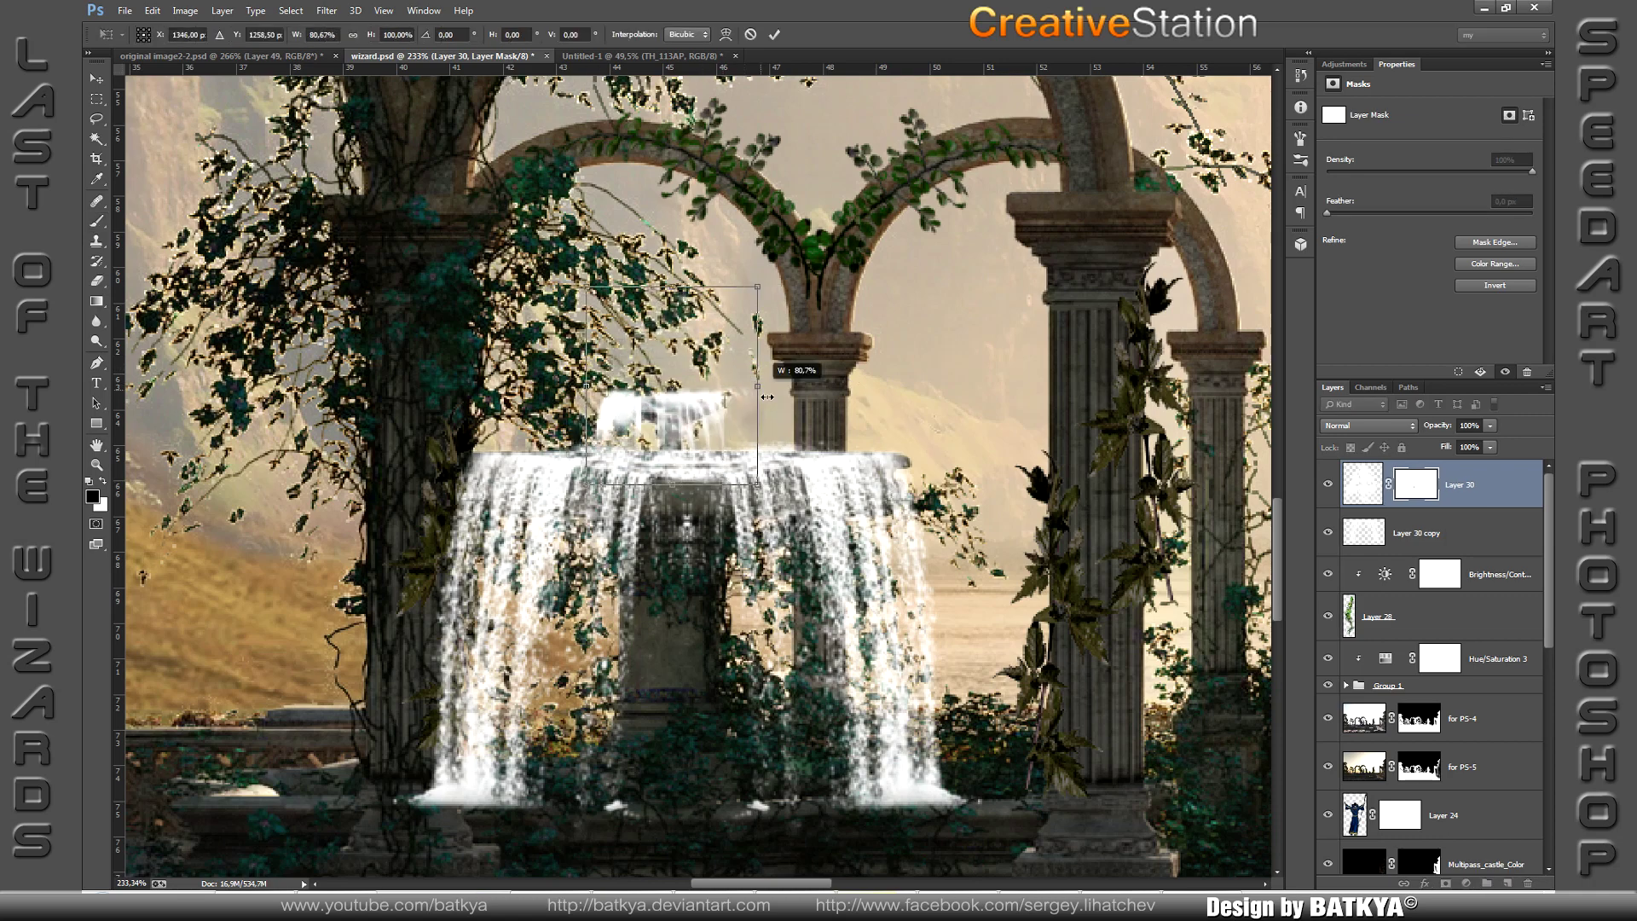
Step: Duplicate the splash layer and narrow the top splash to fit the upper basin
key("ctrl+j")
right_click(678, 399)
key("Escape")
left_click_drag(1443, 550, 1527, 883)
key("x")
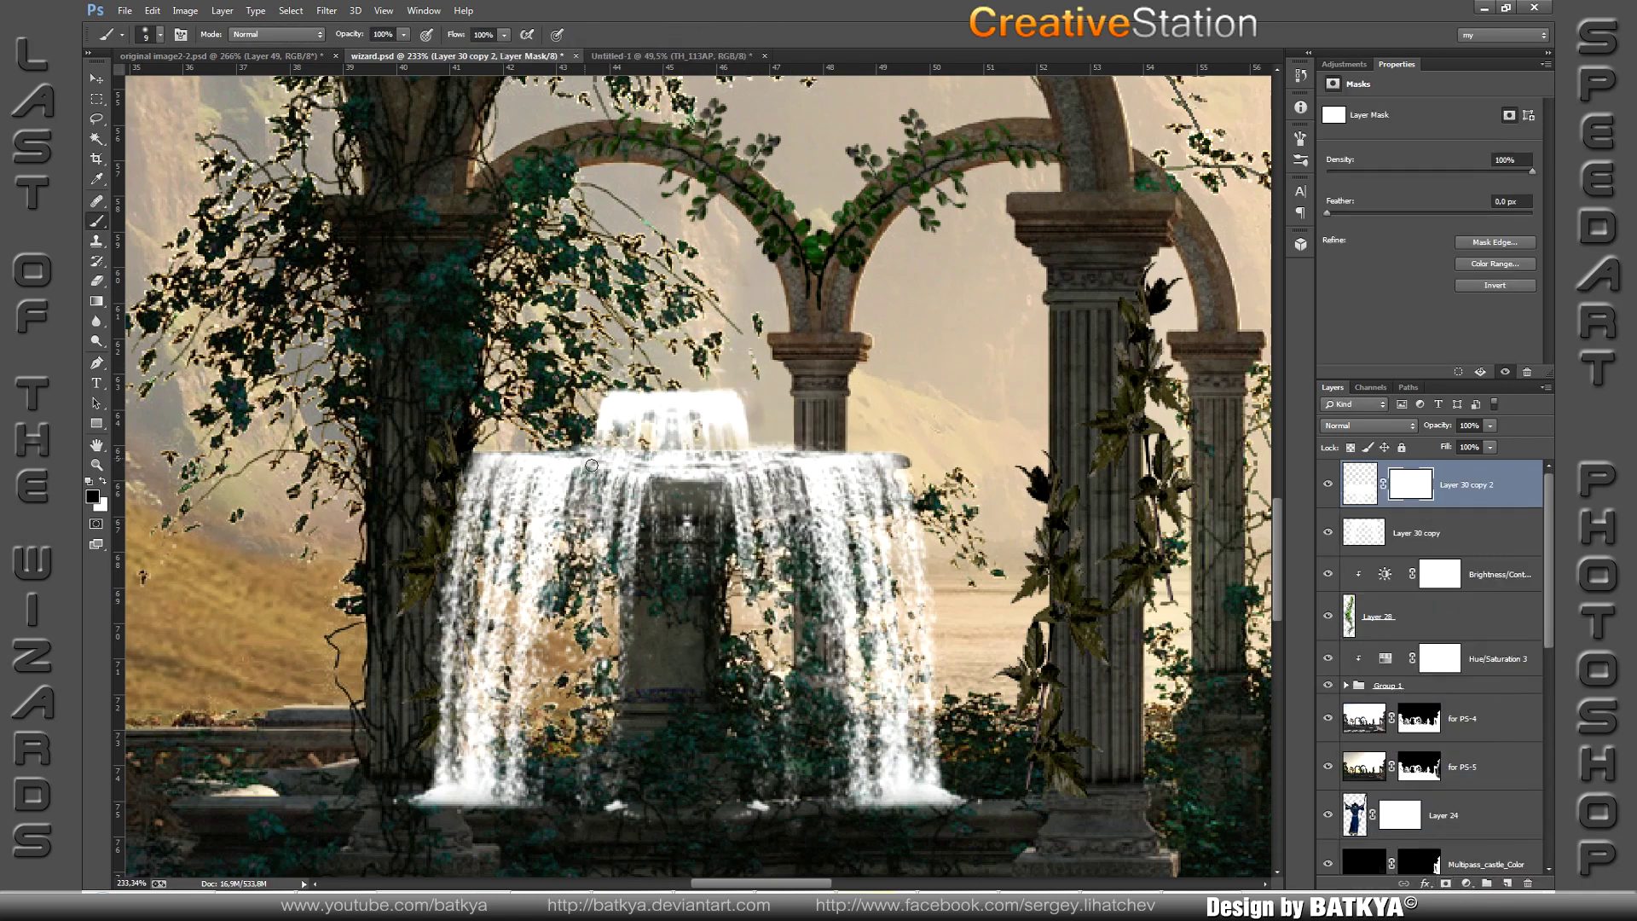
Step: Mask the widened waterfall copy, then warp the tall waterfall and hide its left edge
left_click(1373, 533)
left_click(1445, 883)
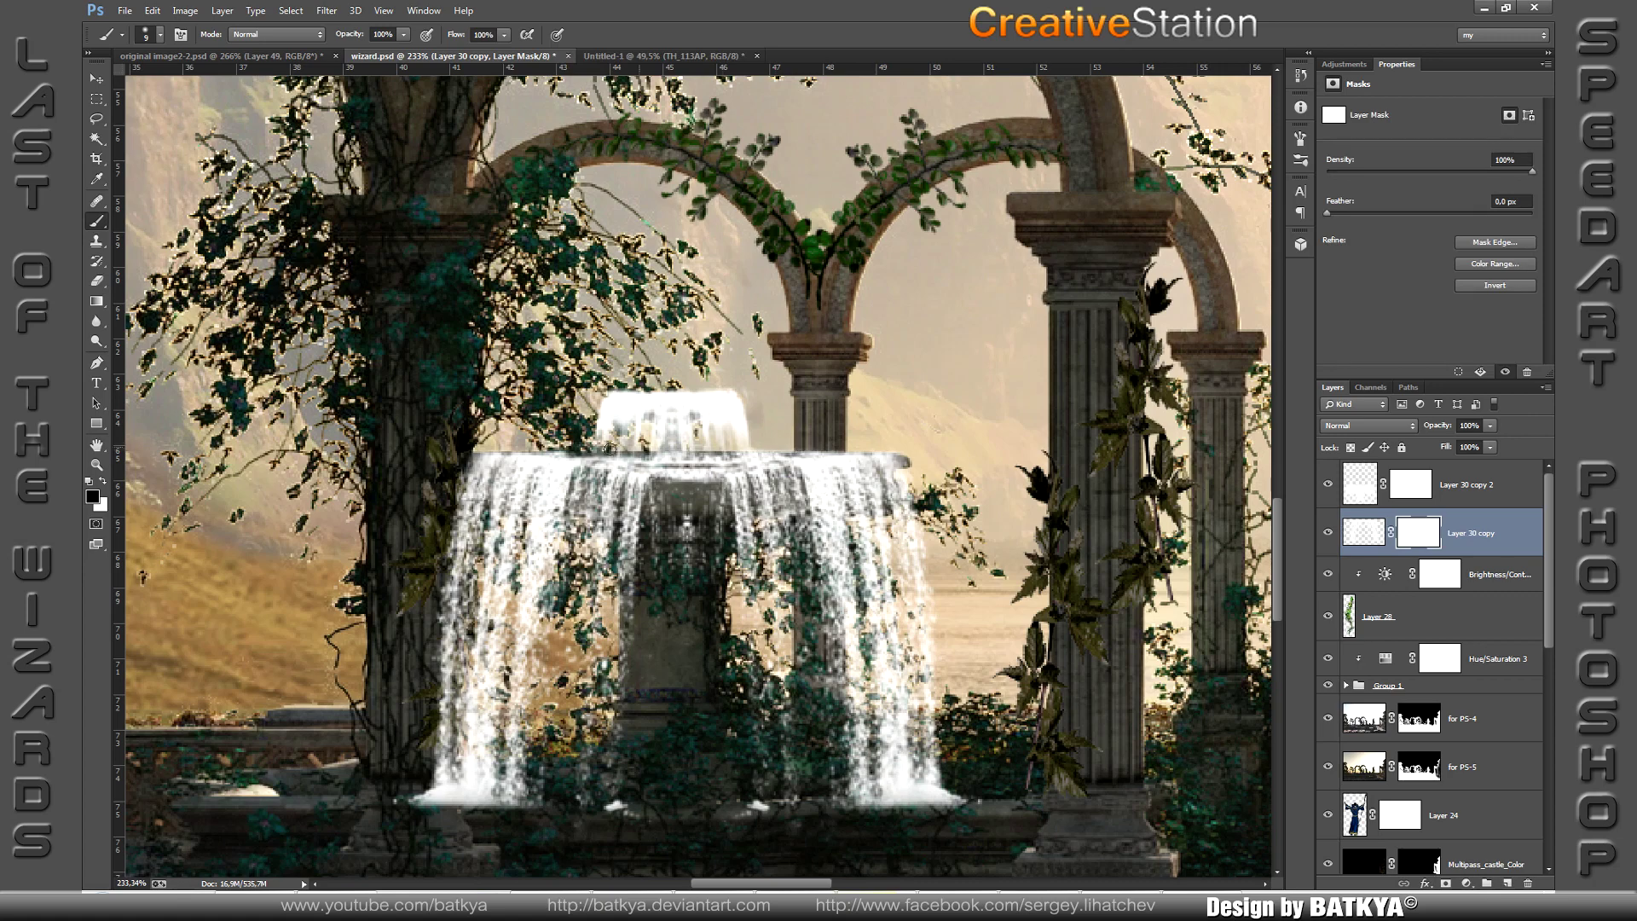
key("x")
key("alt+bracketright")
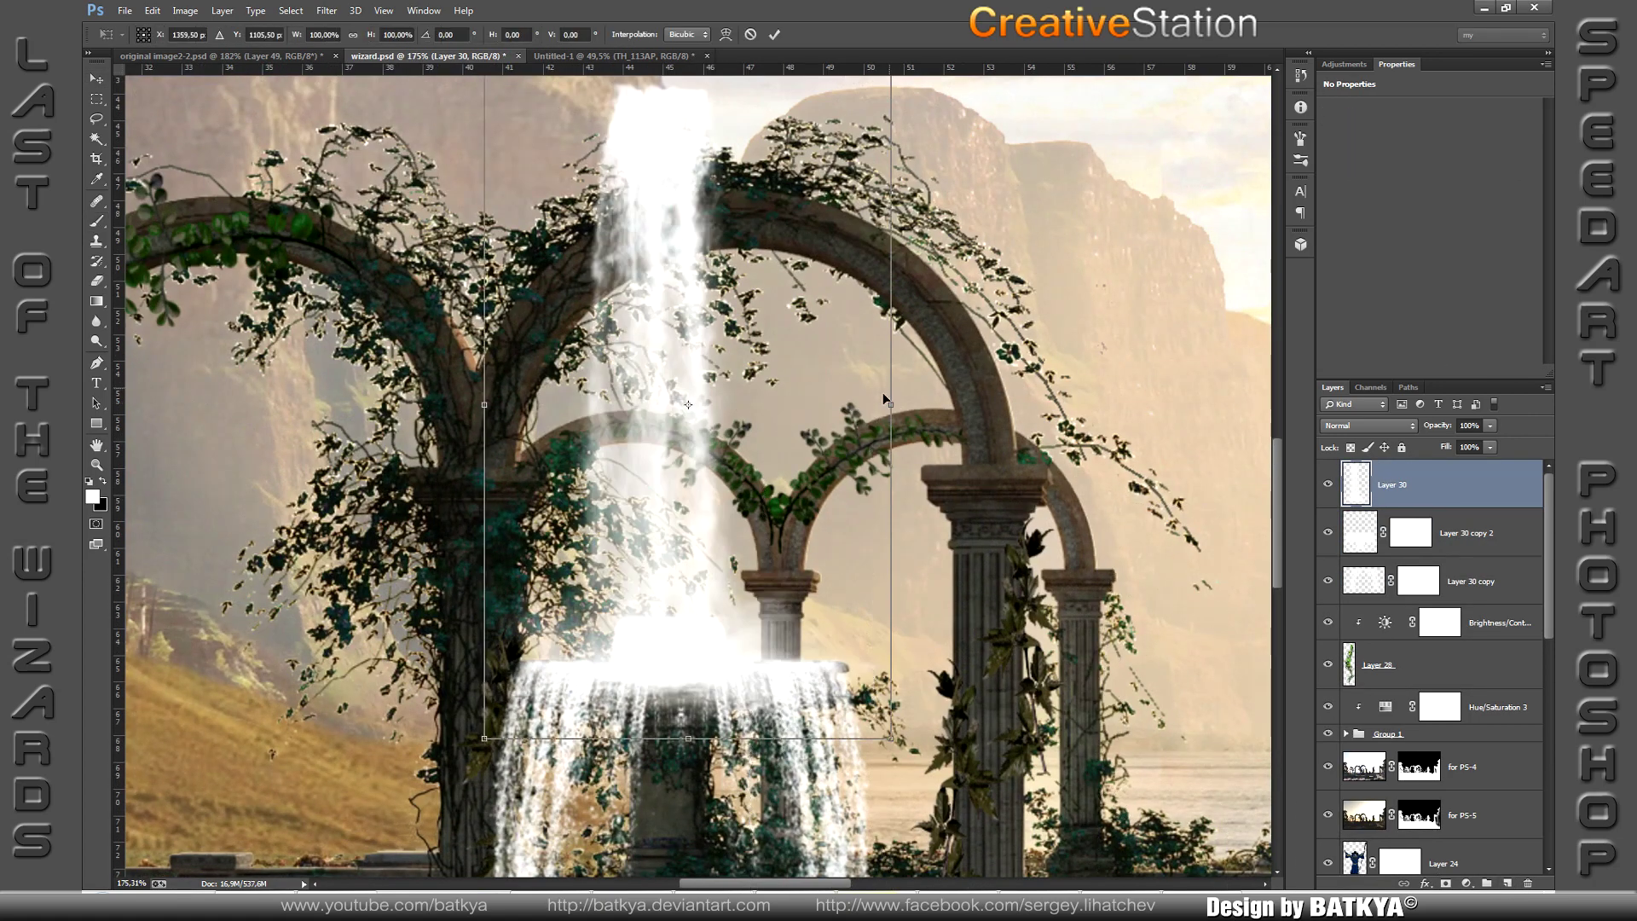
right_click(778, 336)
left_click(914, 475)
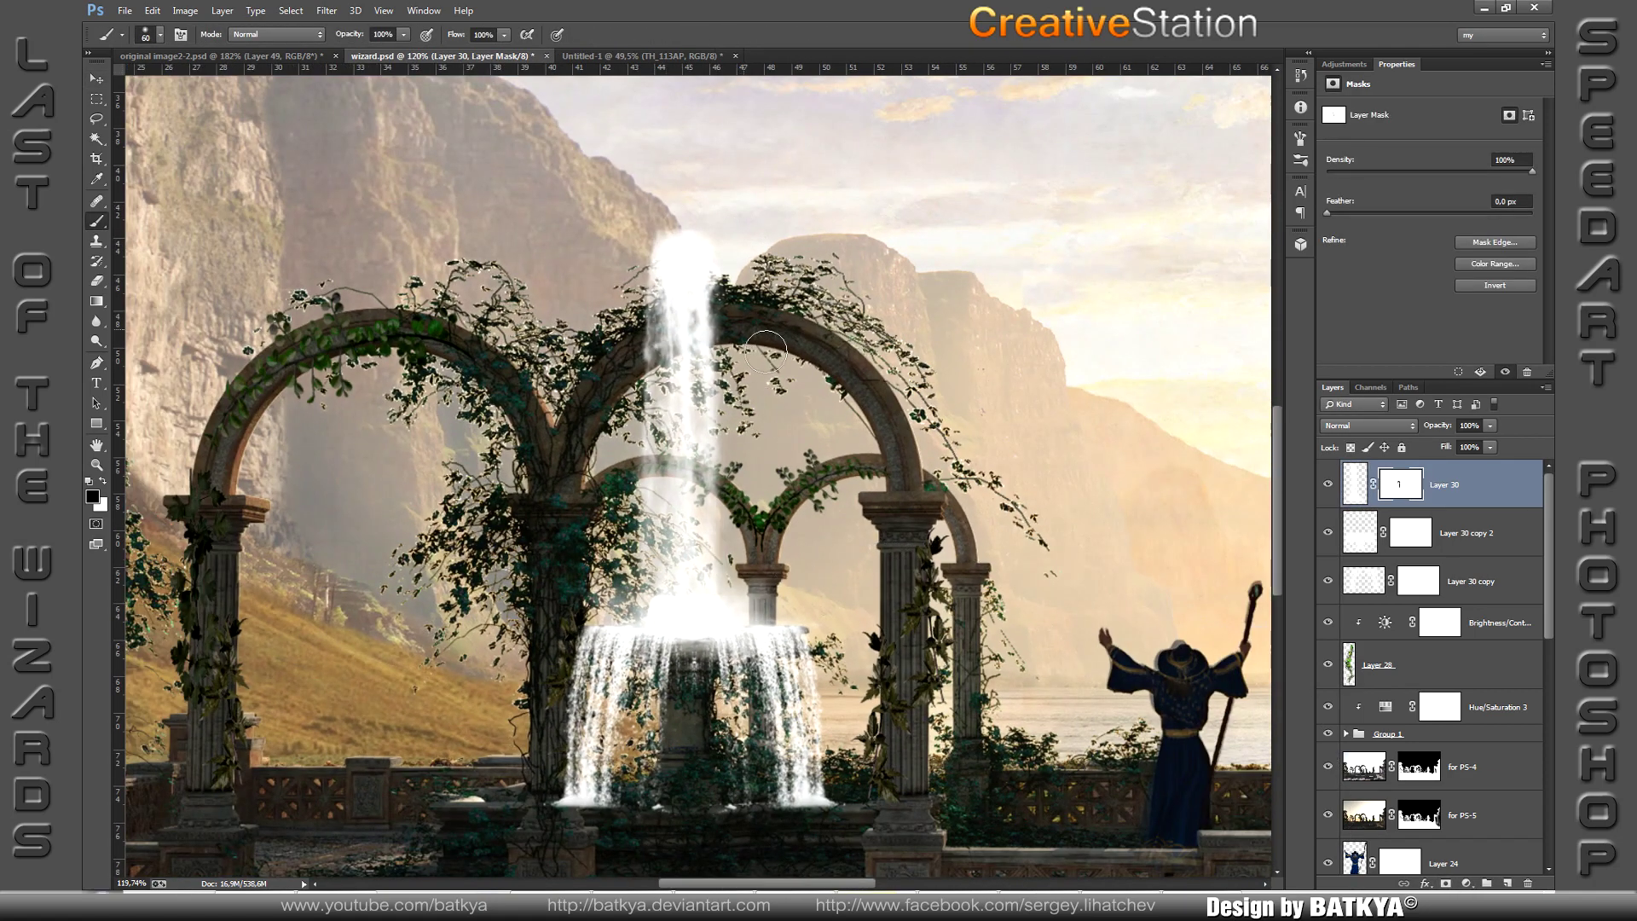
left_click_drag(637, 478, 656, 256)
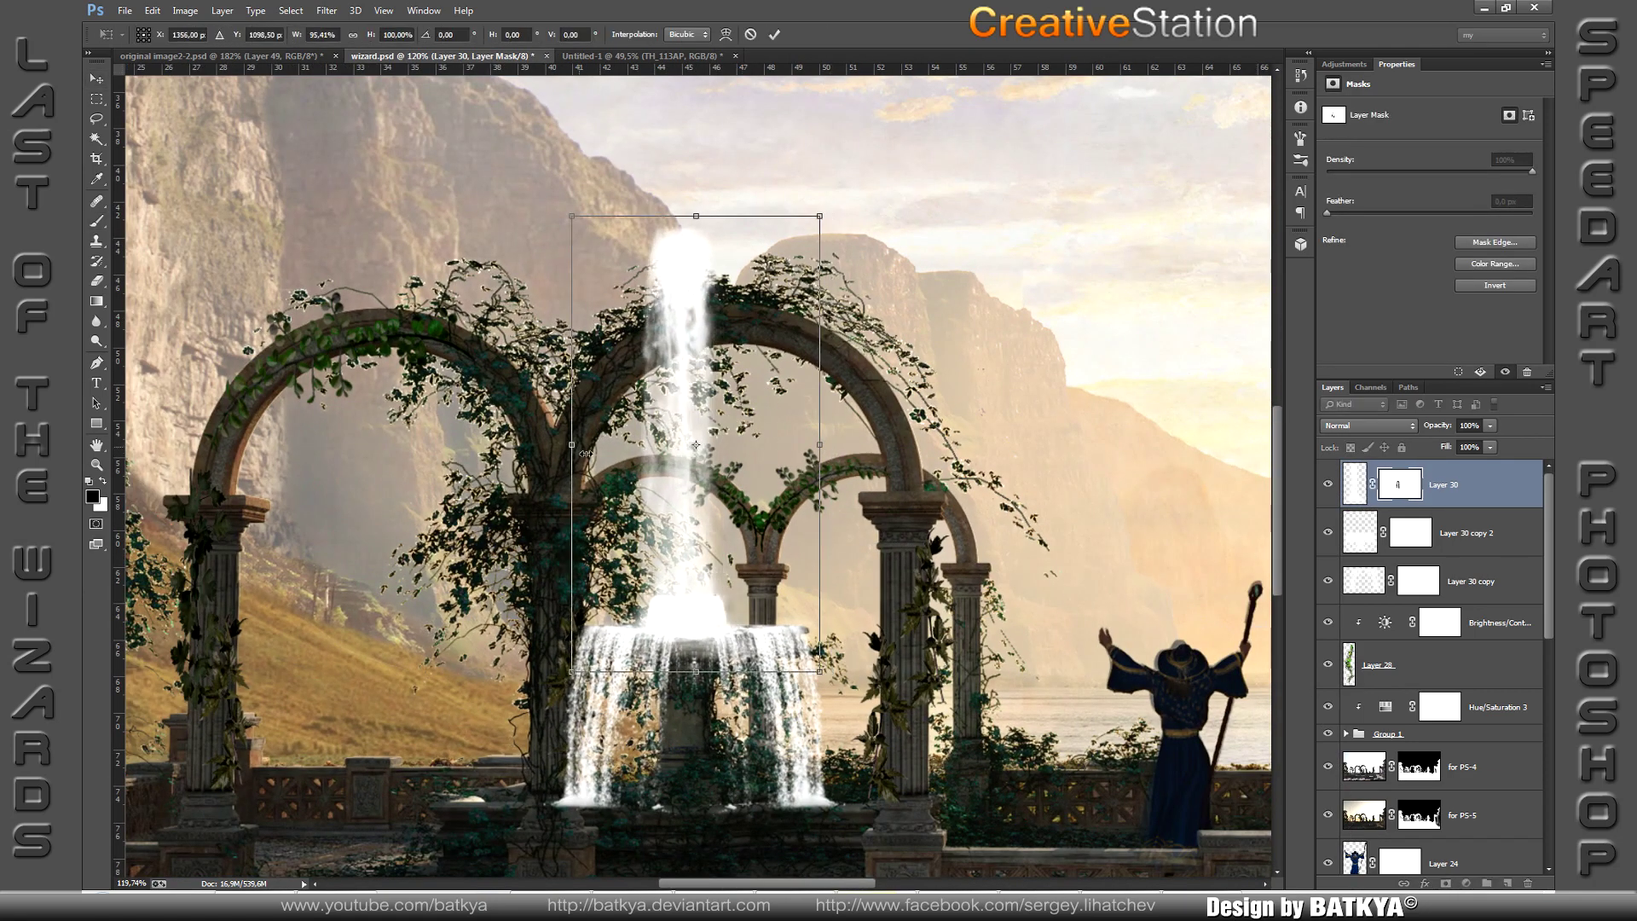
Step: Stamp a large white waterfall above the fountain on a new layer
left_click(1508, 883)
key("x")
right_click(739, 512)
double_click(1066, 750)
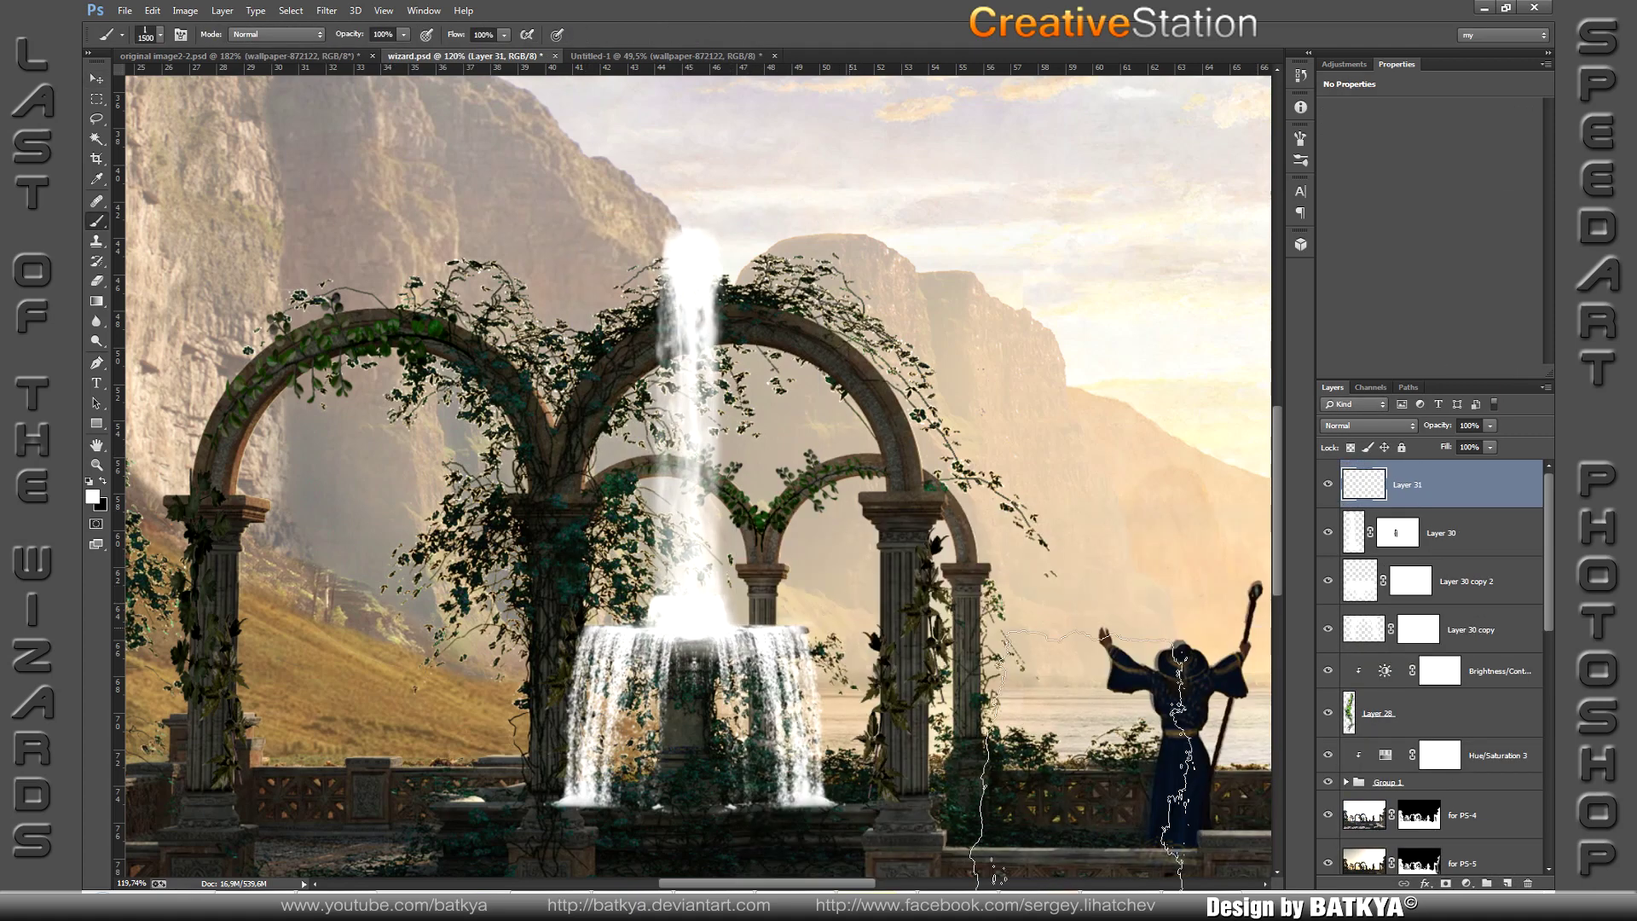
left_click(691, 725)
Step: Mask the large waterfall and fade parts of its column with a smaller brush
left_click(1447, 884)
right_click(757, 491)
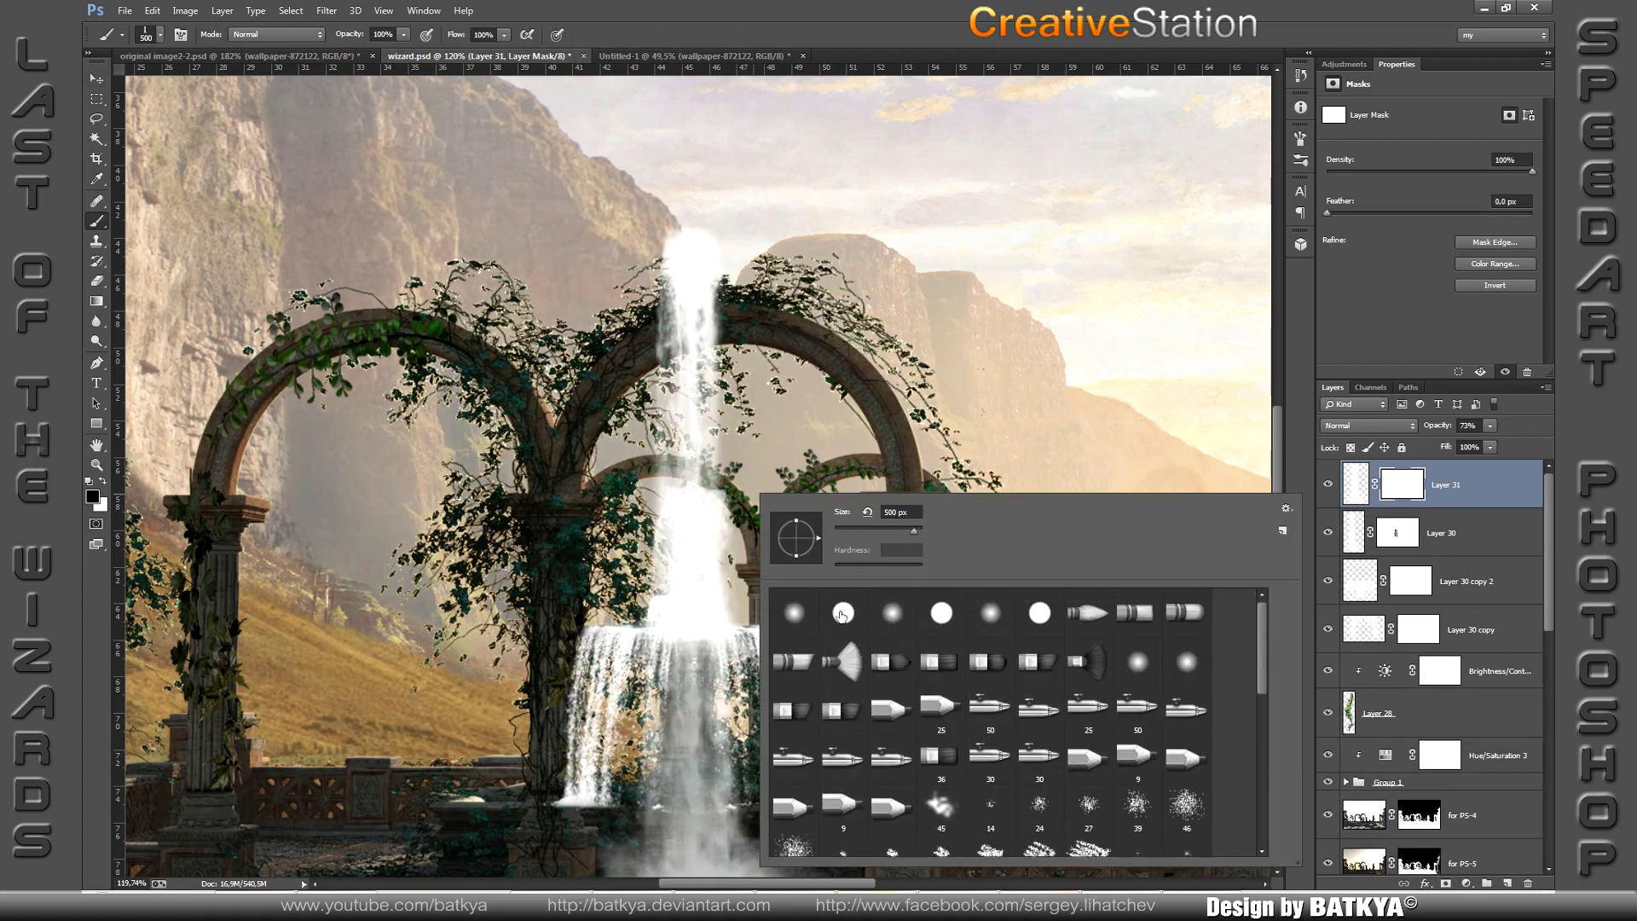
double_click(844, 610)
left_click_drag(685, 618, 691, 529)
key("bracketleft")
key("bracketleft")
key("bracketleft")
left_click_drag(631, 827, 666, 639)
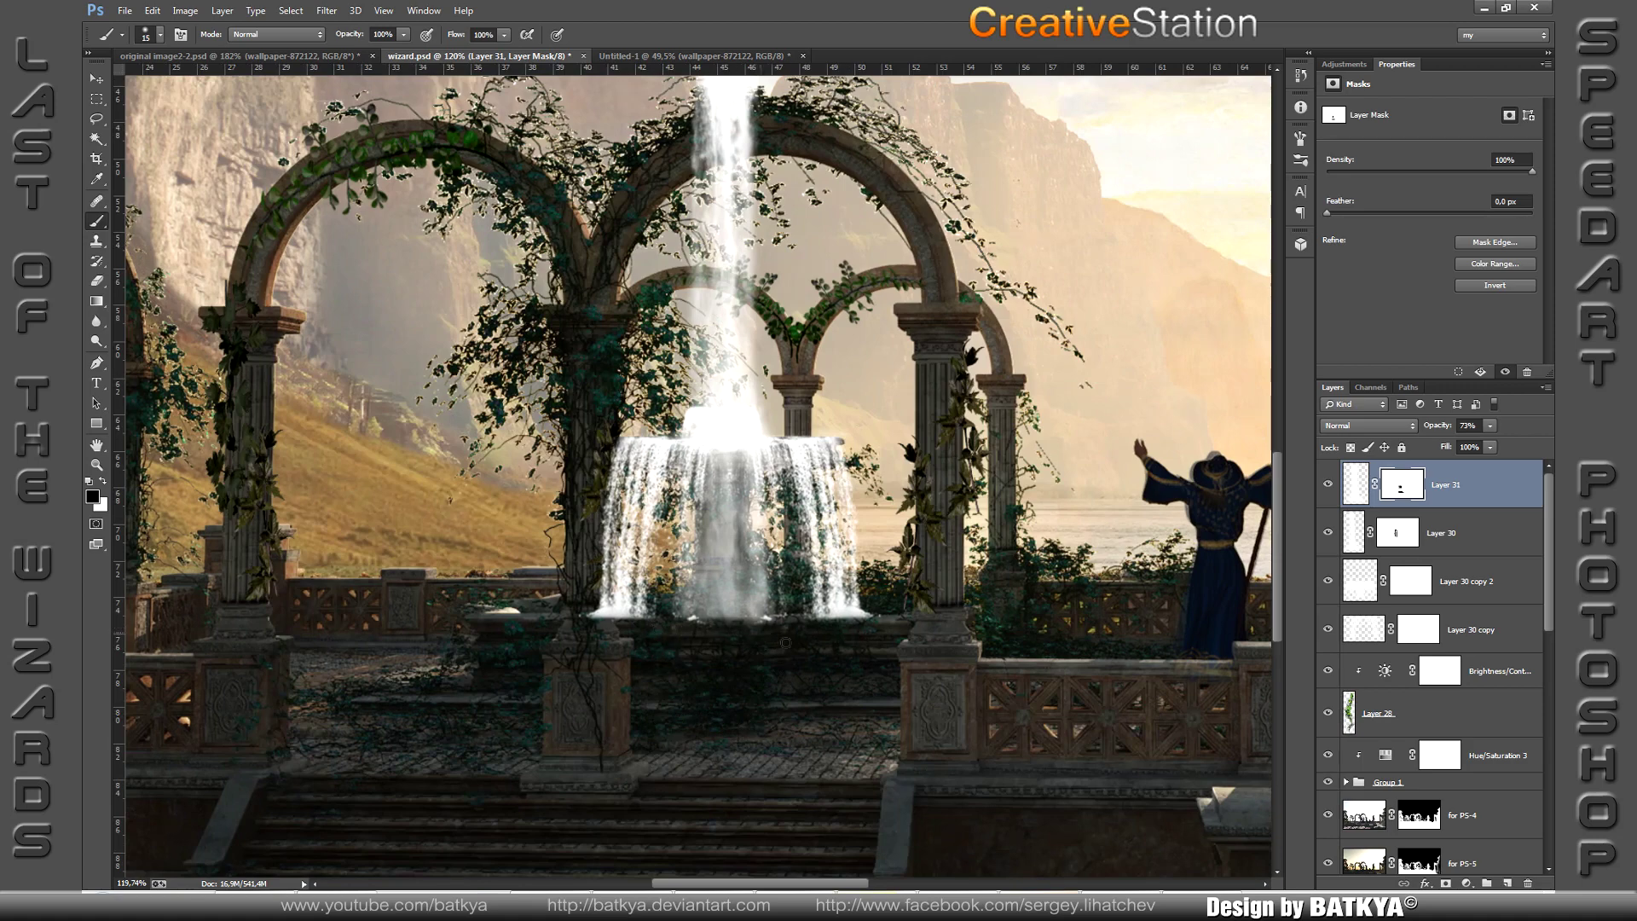
Step: Adjust the large waterfall's brightness/contrast and apply Filter > Sharpen > Smart Sharpen
left_click(1356, 483)
left_click(185, 11)
left_click(392, 41)
left_click(900, 281)
left_click(327, 11)
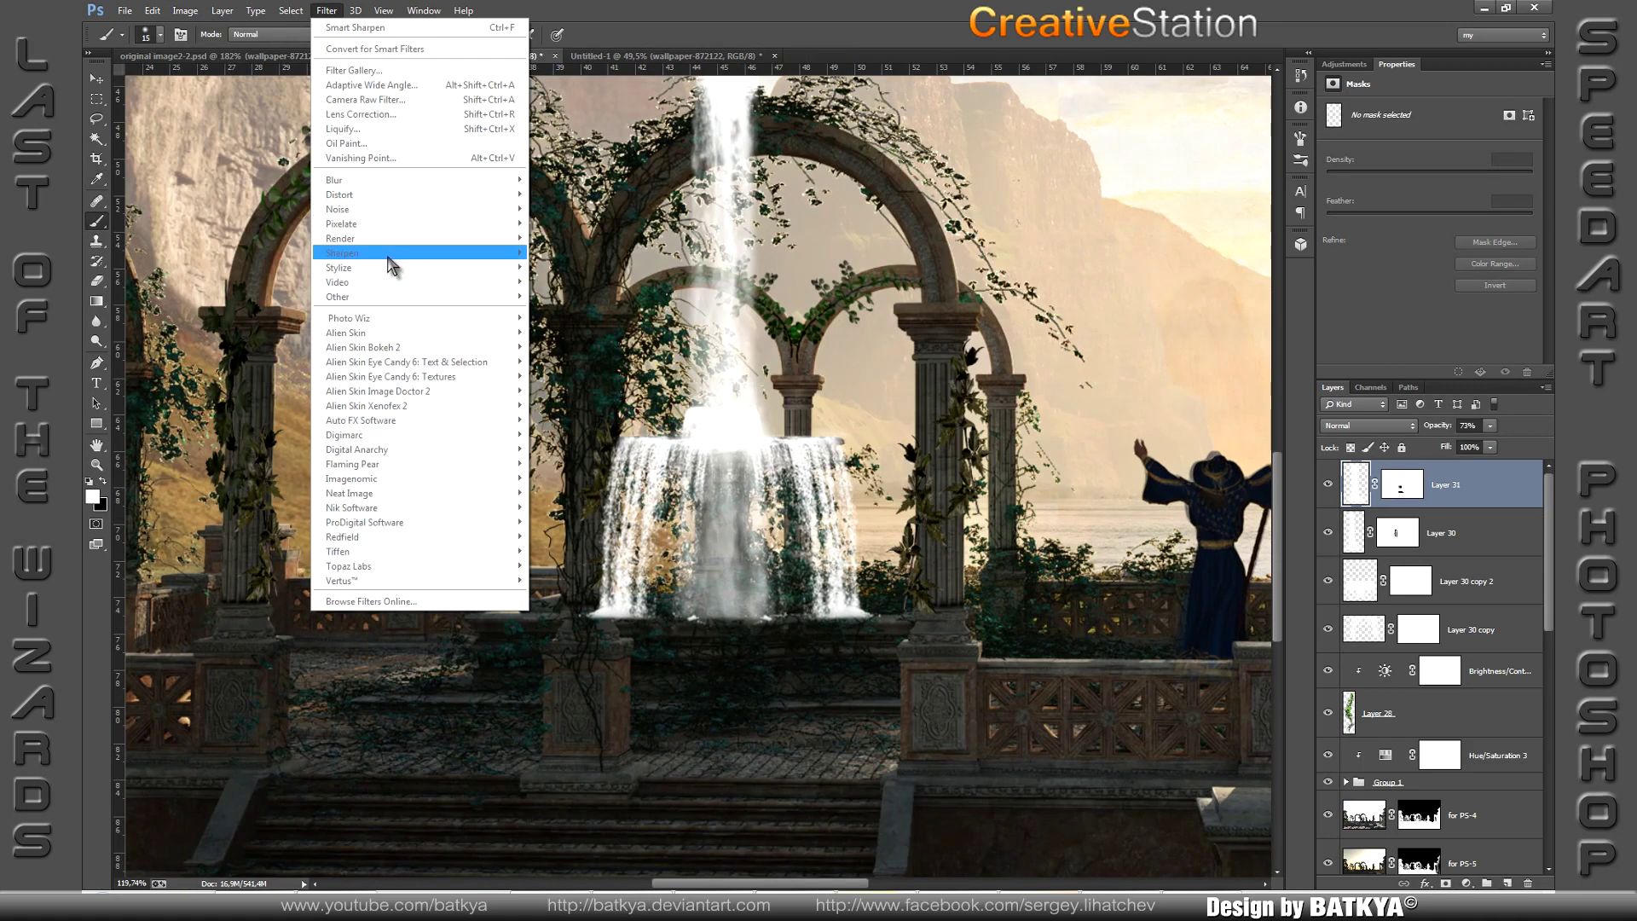
mouse_move(384, 252)
left_click(580, 310)
left_click(943, 631)
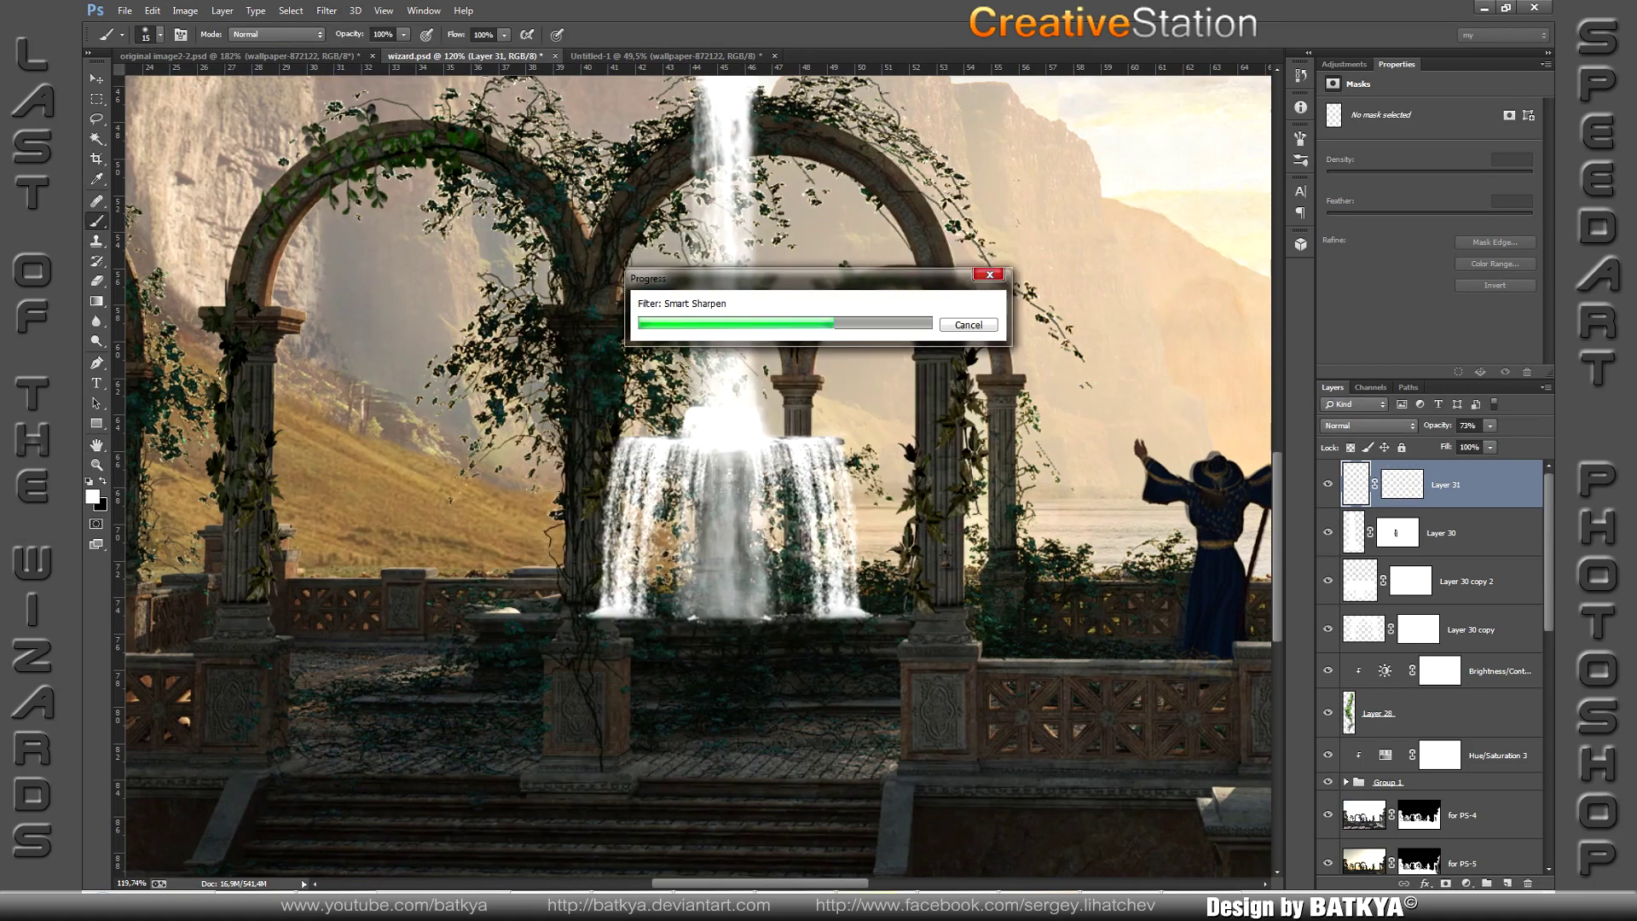
key("ctrl+0")
key("ctrl+t")
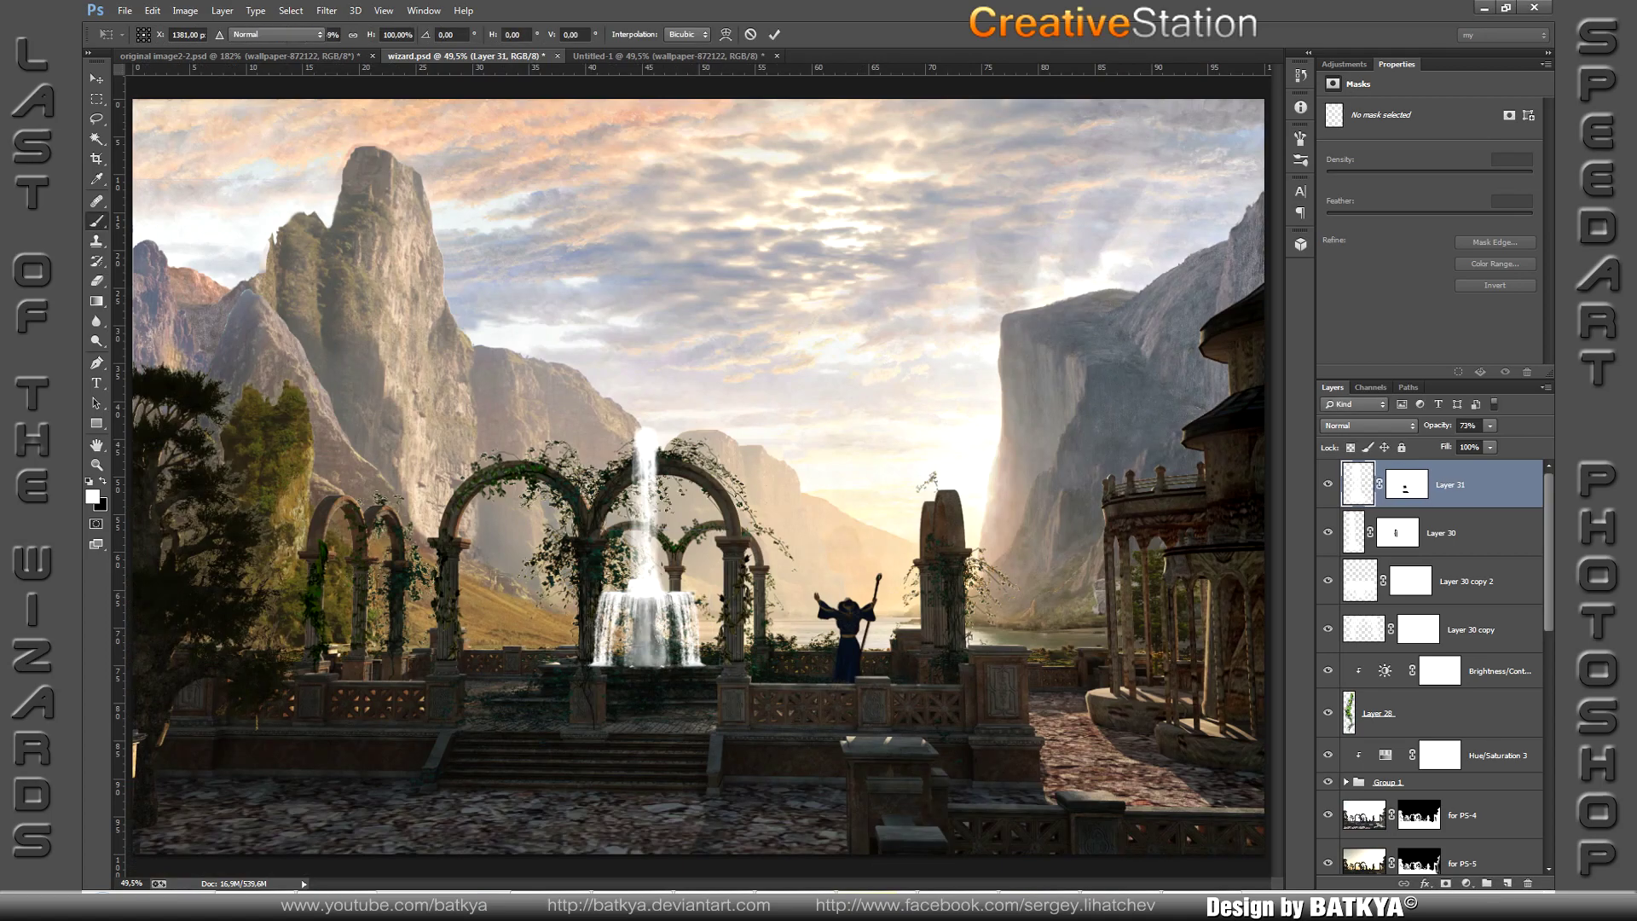
Step: Apply the waterfall transform and group the waterfall layers together
key("Return")
key("ctrl+g")
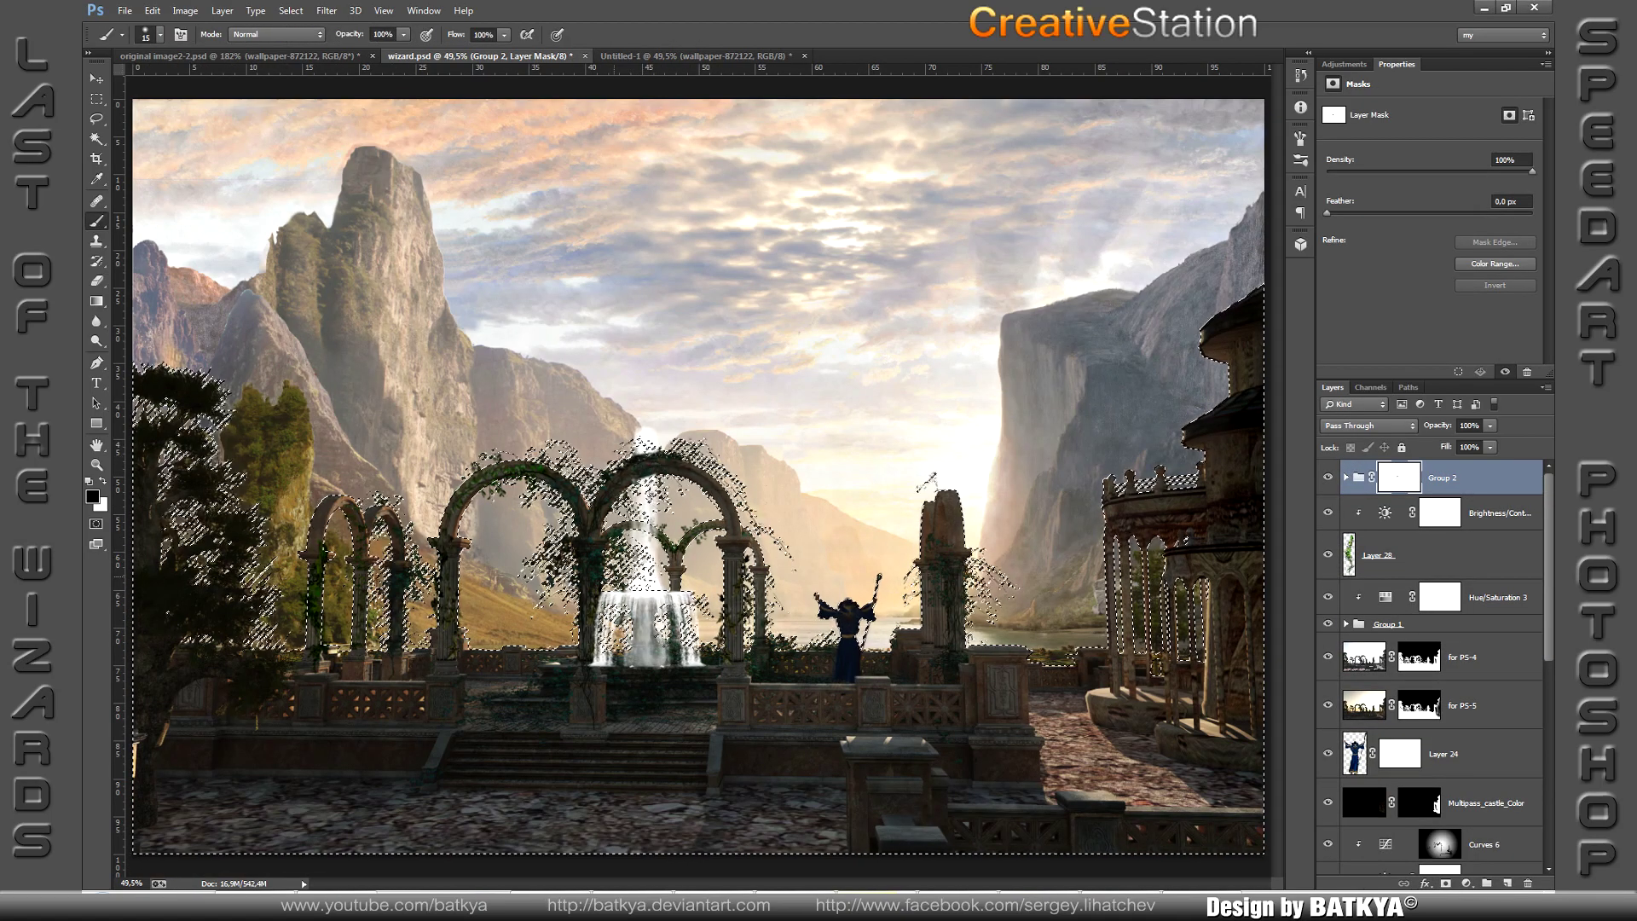
key("bracketright")
key("bracketright")
key("bracketright")
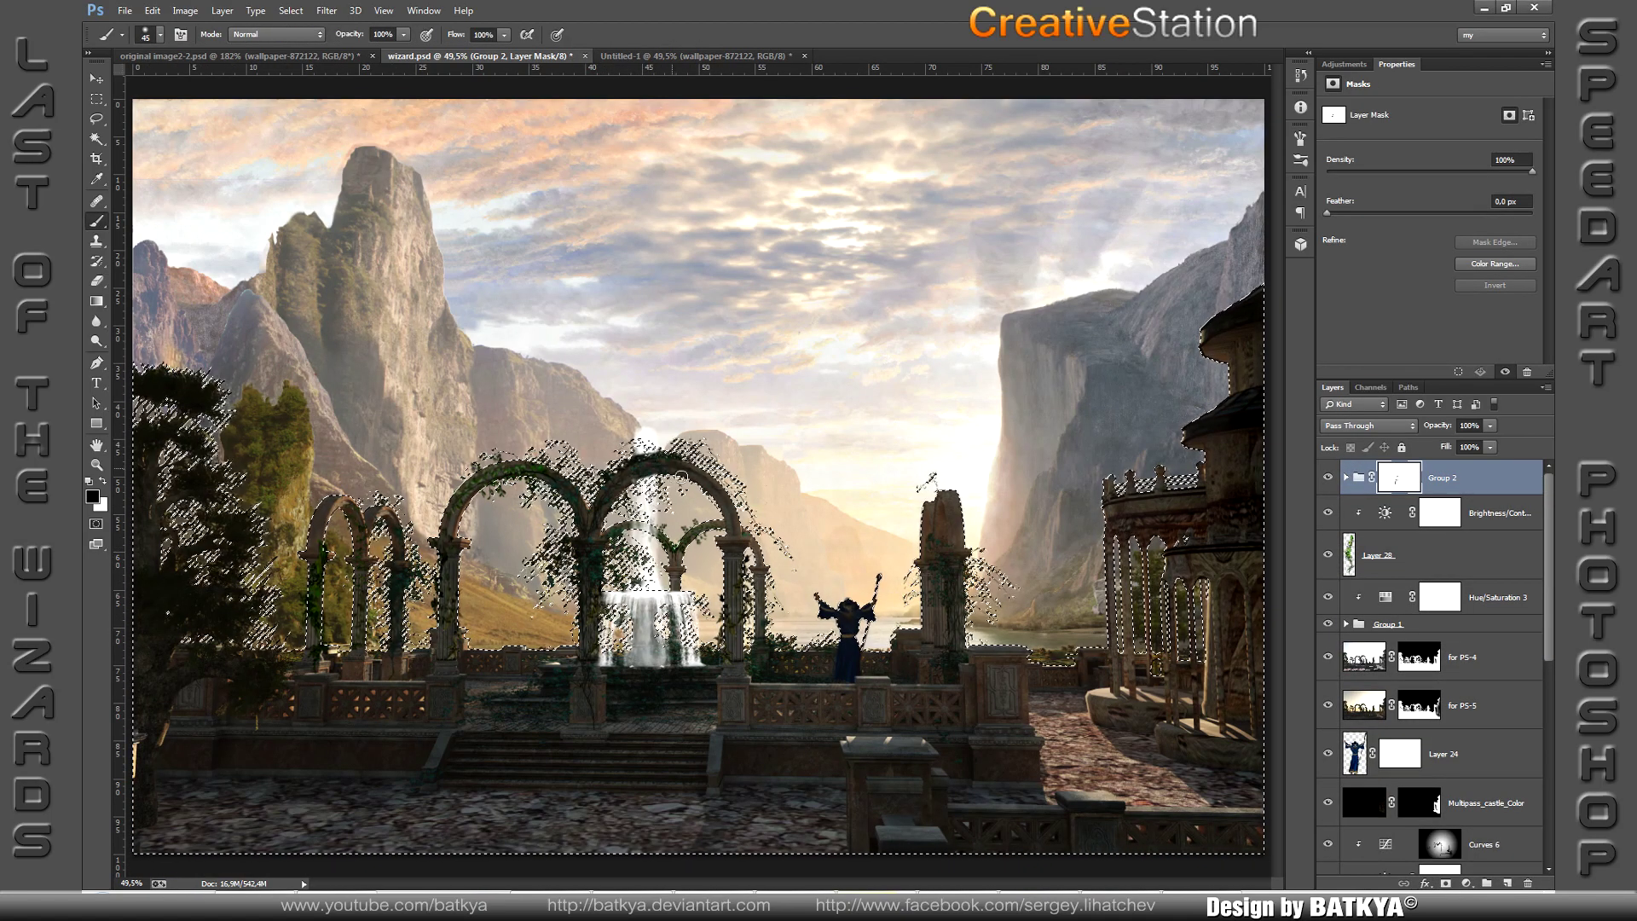
Step: Render a Knoll Light Factory sun glow on a black-filled layer set to Screen
key("ctrl+shift+alt+n")
key("alt+BackSpace")
left_click(326, 10)
left_click(550, 450)
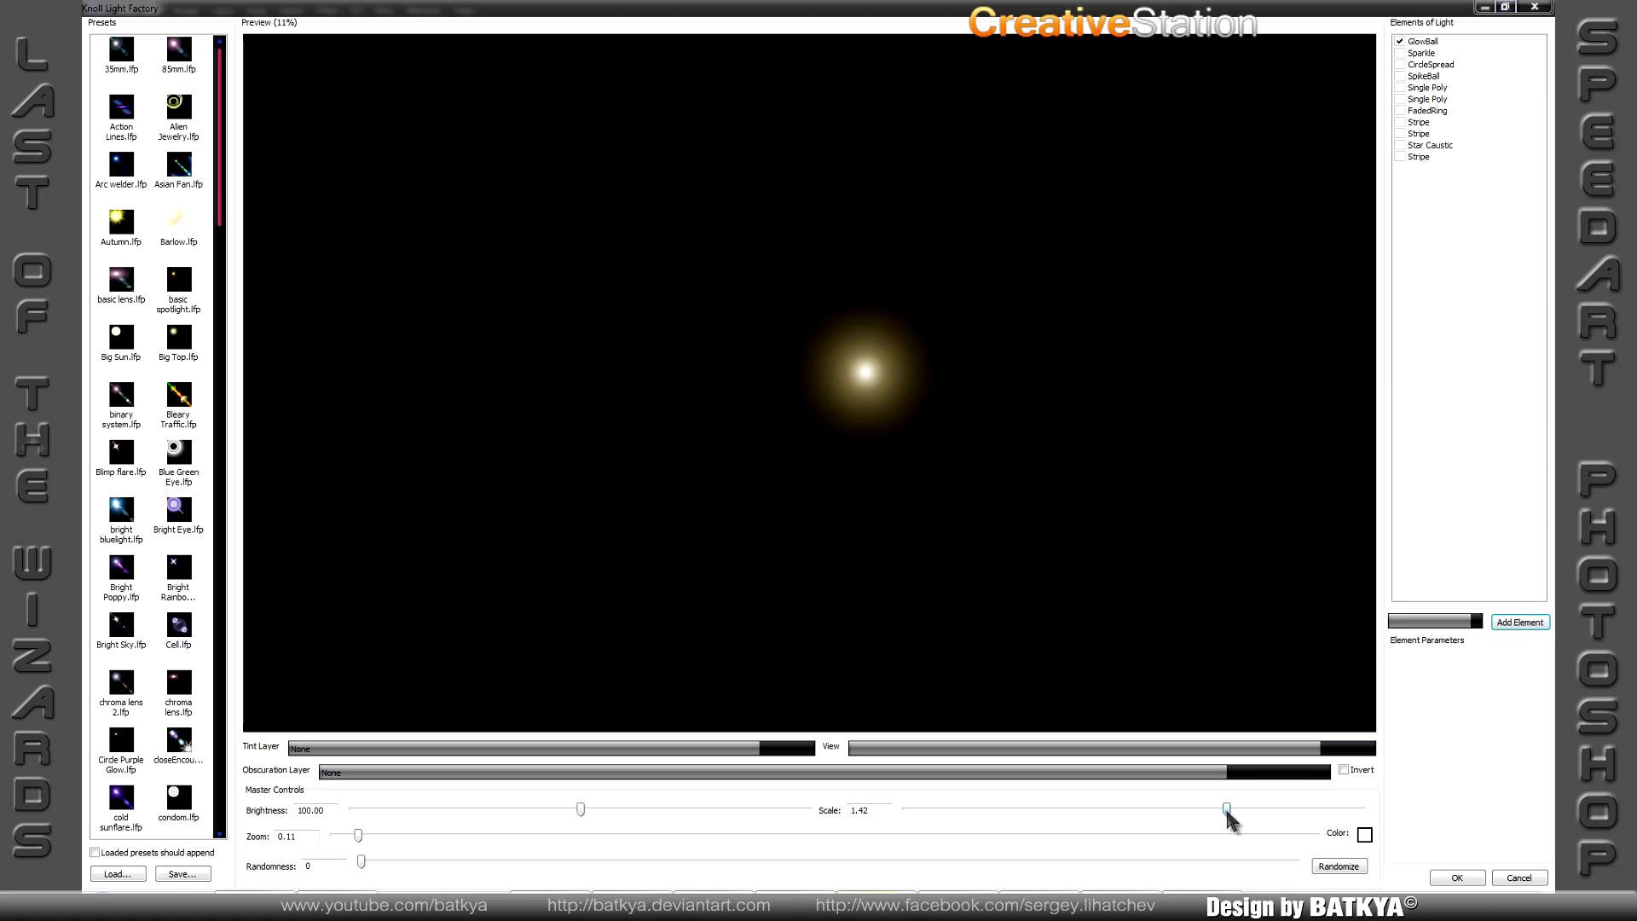
key("Return")
key("shift+alt+s")
key("b")
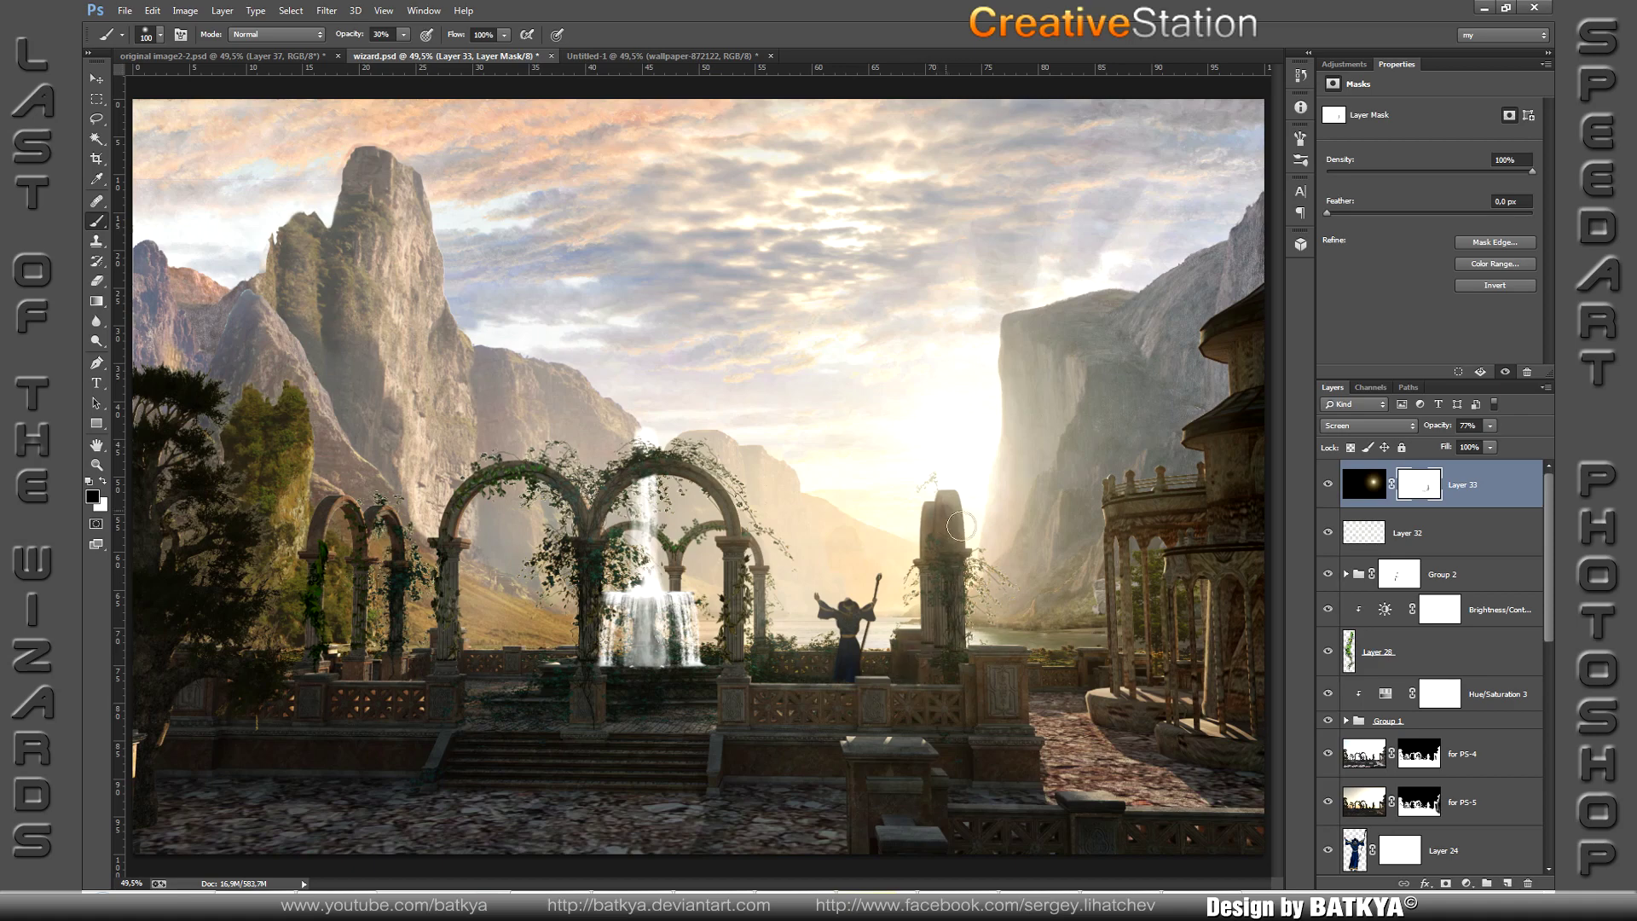
Step: Paste the tower image onto a new layer and place it atop the right cliff
key("ctrl+shift+alt+n")
key("v")
key("ctrl+v")
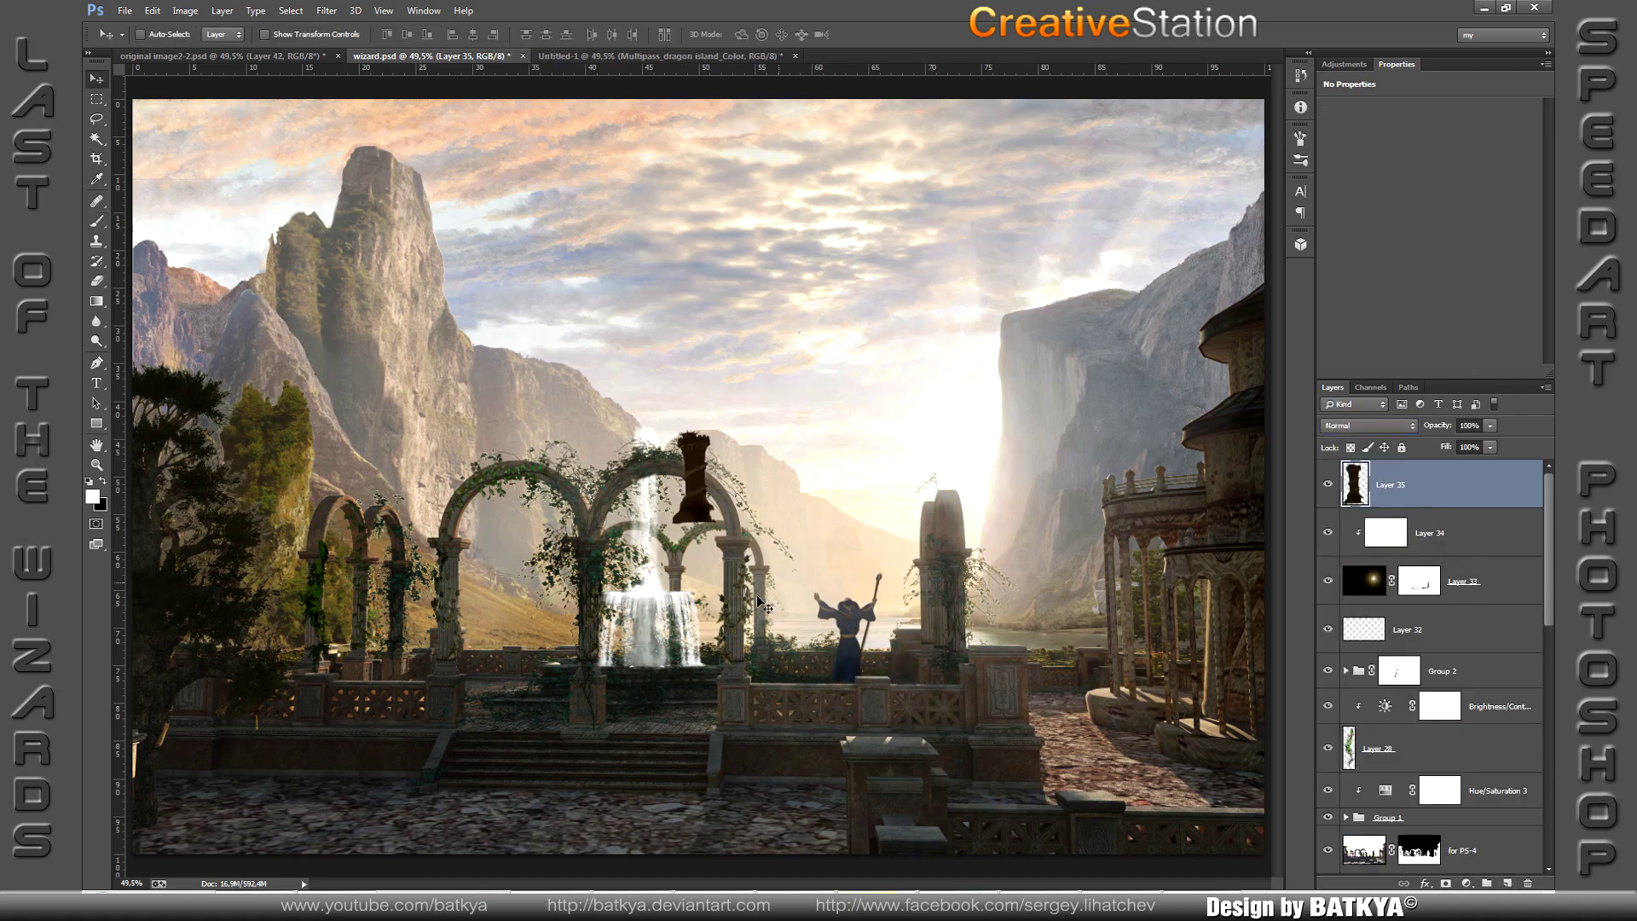
left_click_drag(700, 490, 1117, 333)
Step: Haze the tower with a light-filled layer and add a Color-mode tint layer
key("ctrl+shift+alt+n")
key("b")
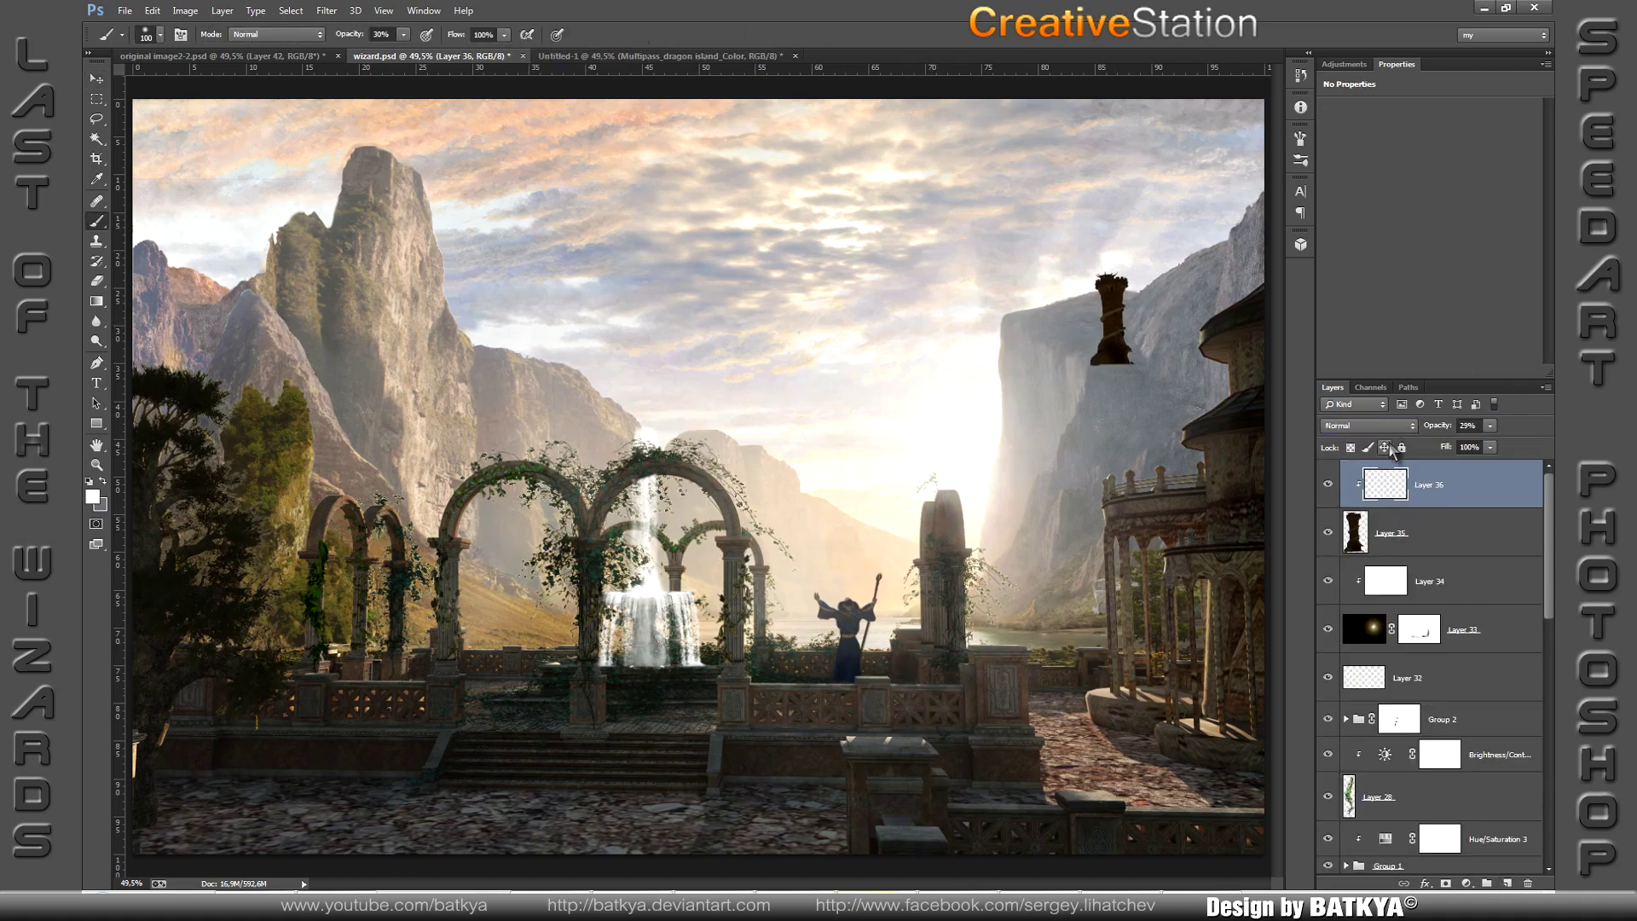
key("alt+BackSpace")
key("ctrl+shift+alt+n")
left_click(1368, 426)
left_click(1381, 719)
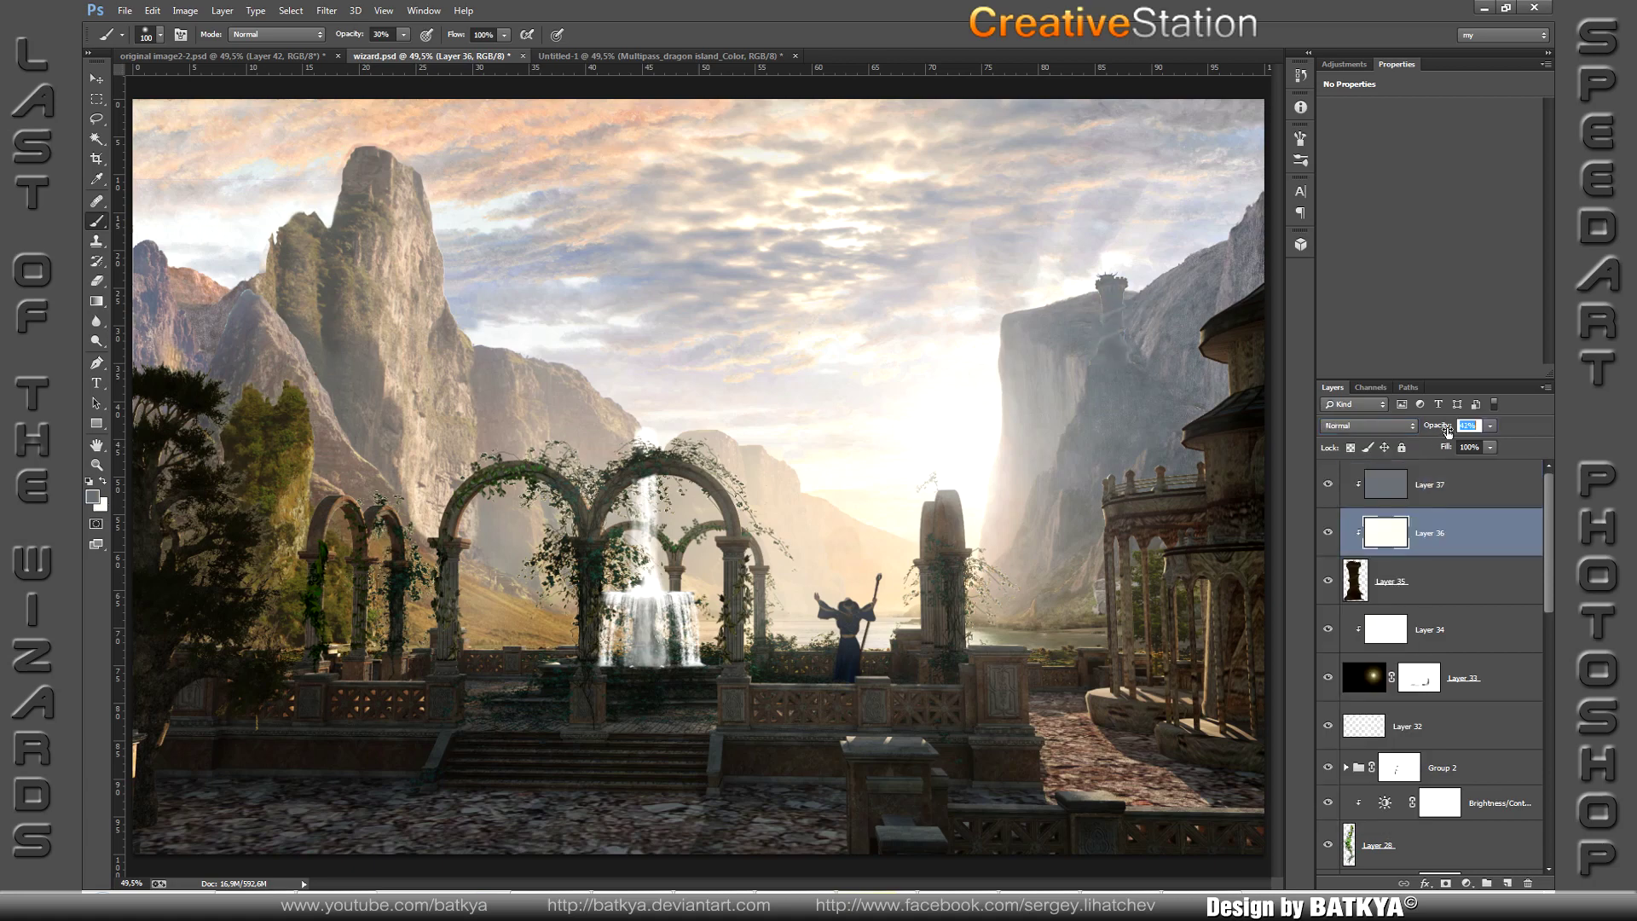
scroll(1441, 682, "down", 5)
left_click(1462, 834)
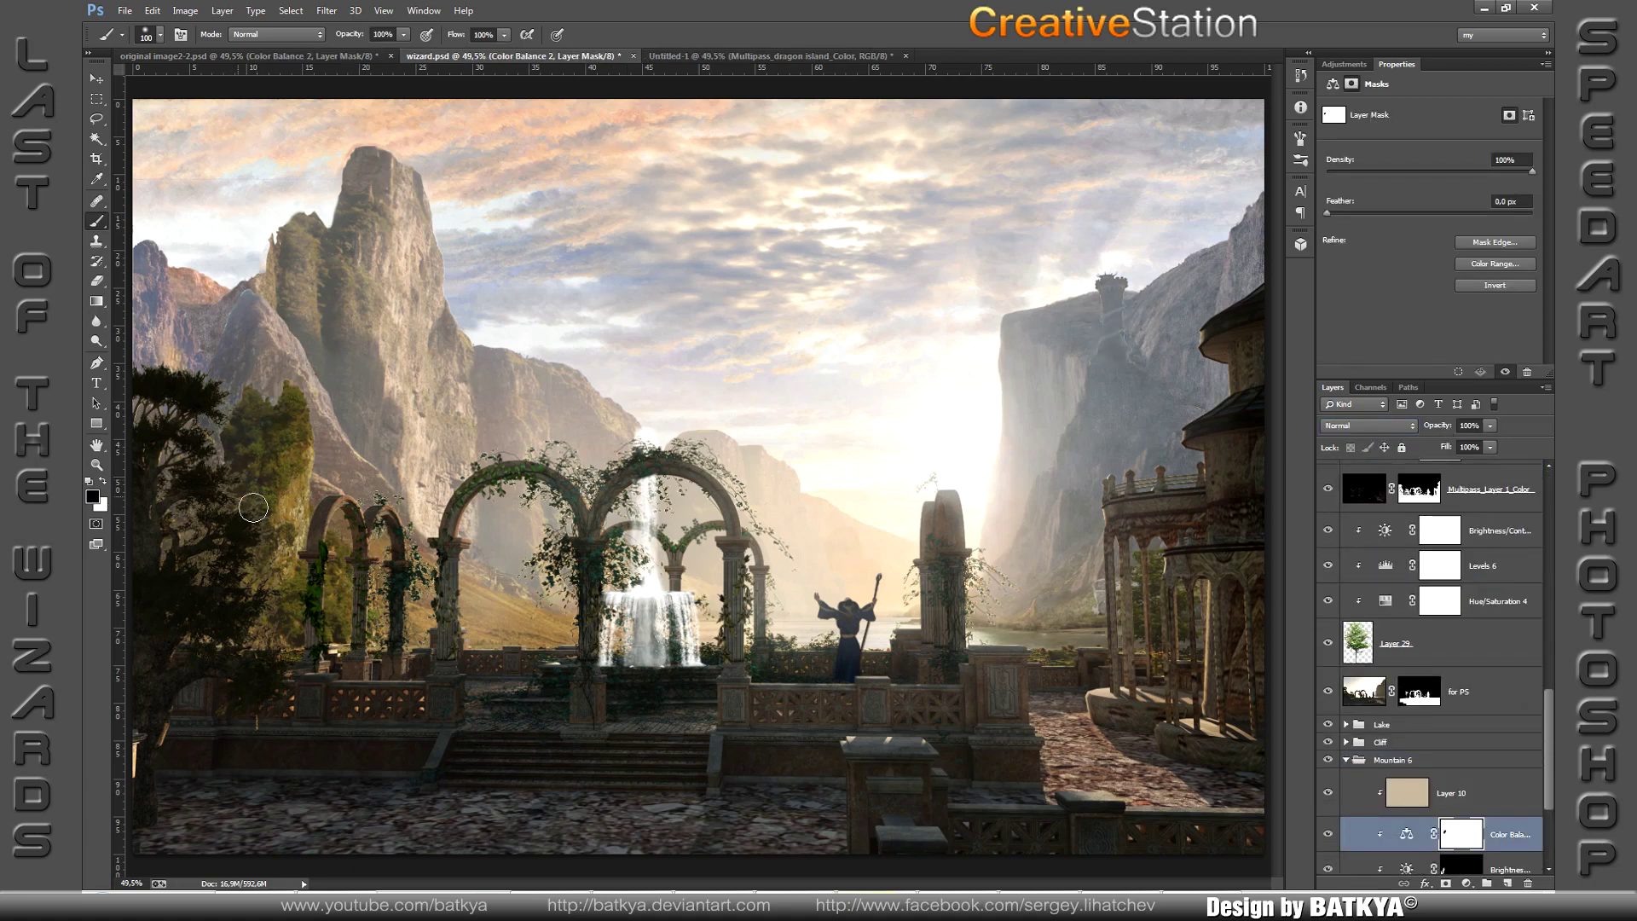
Step: Add clipped Color-mode tint layers to Mountains 4, 3 and 1, and mask the light layer
left_click(1347, 760)
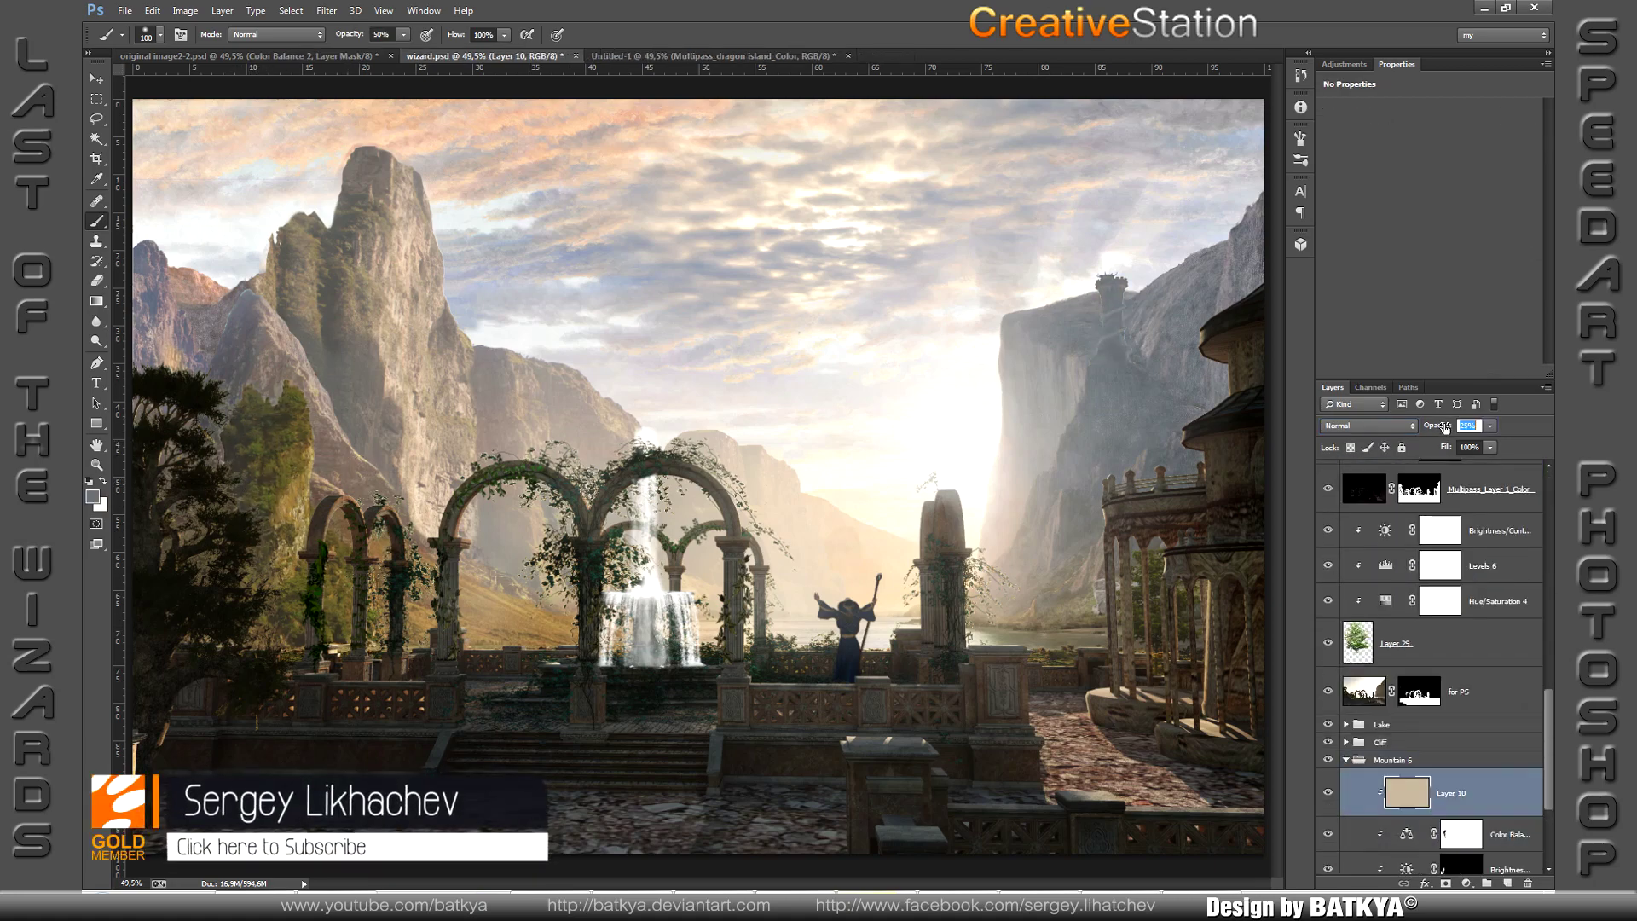
key("ctrl+shift+alt+n")
left_click(1369, 426)
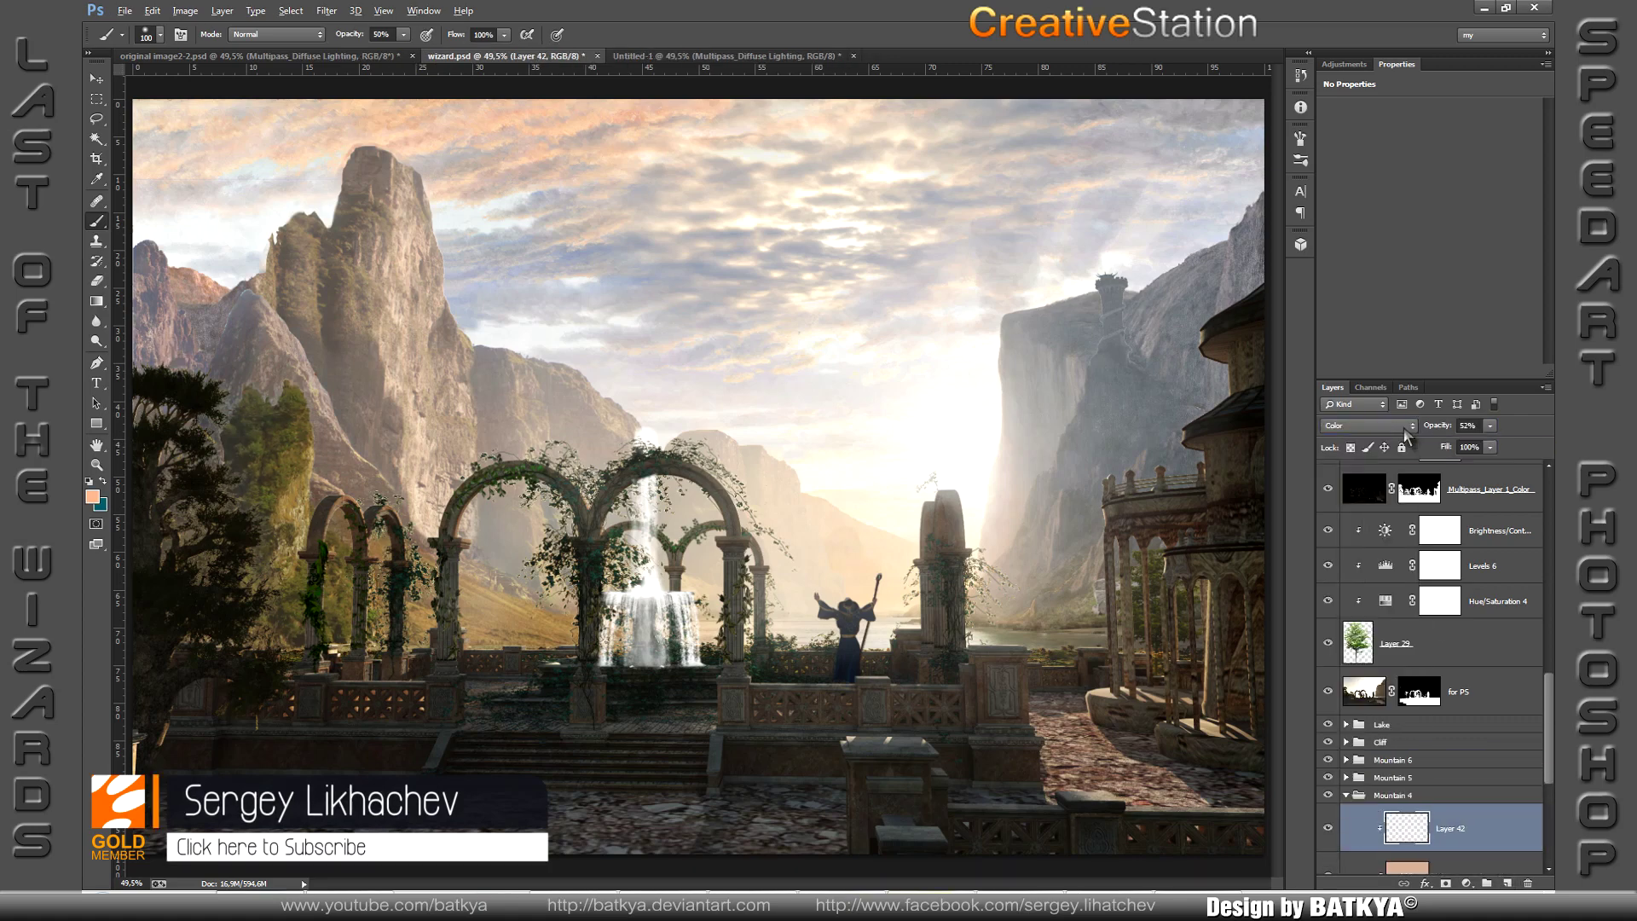
key("ctrl+shift+alt+n")
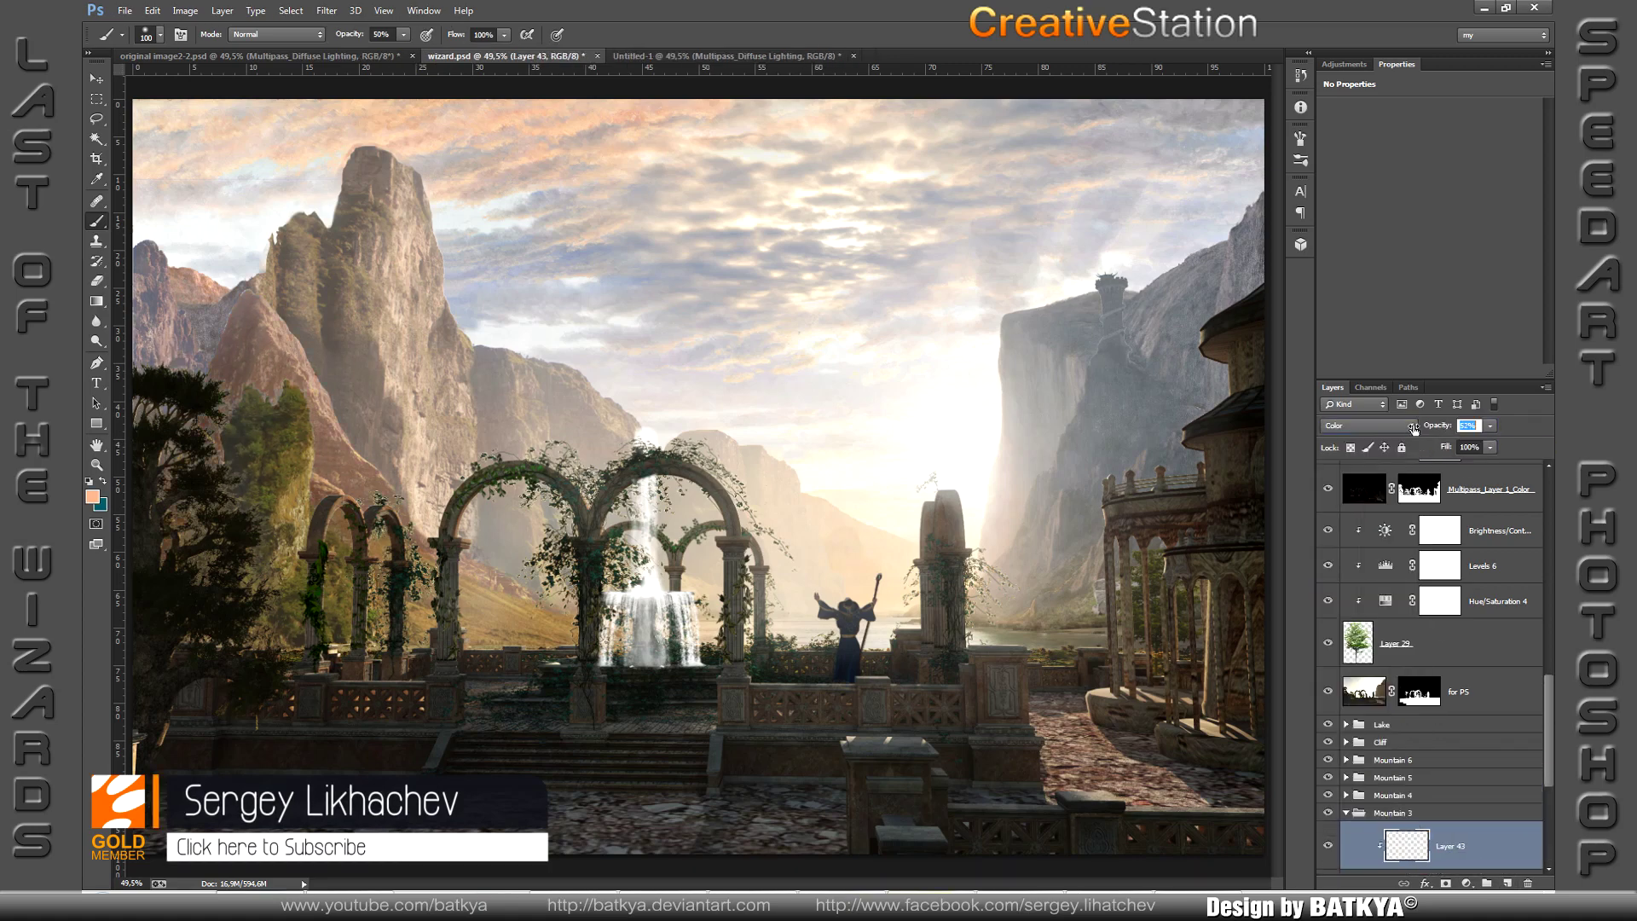
key("ctrl+shift+alt+n")
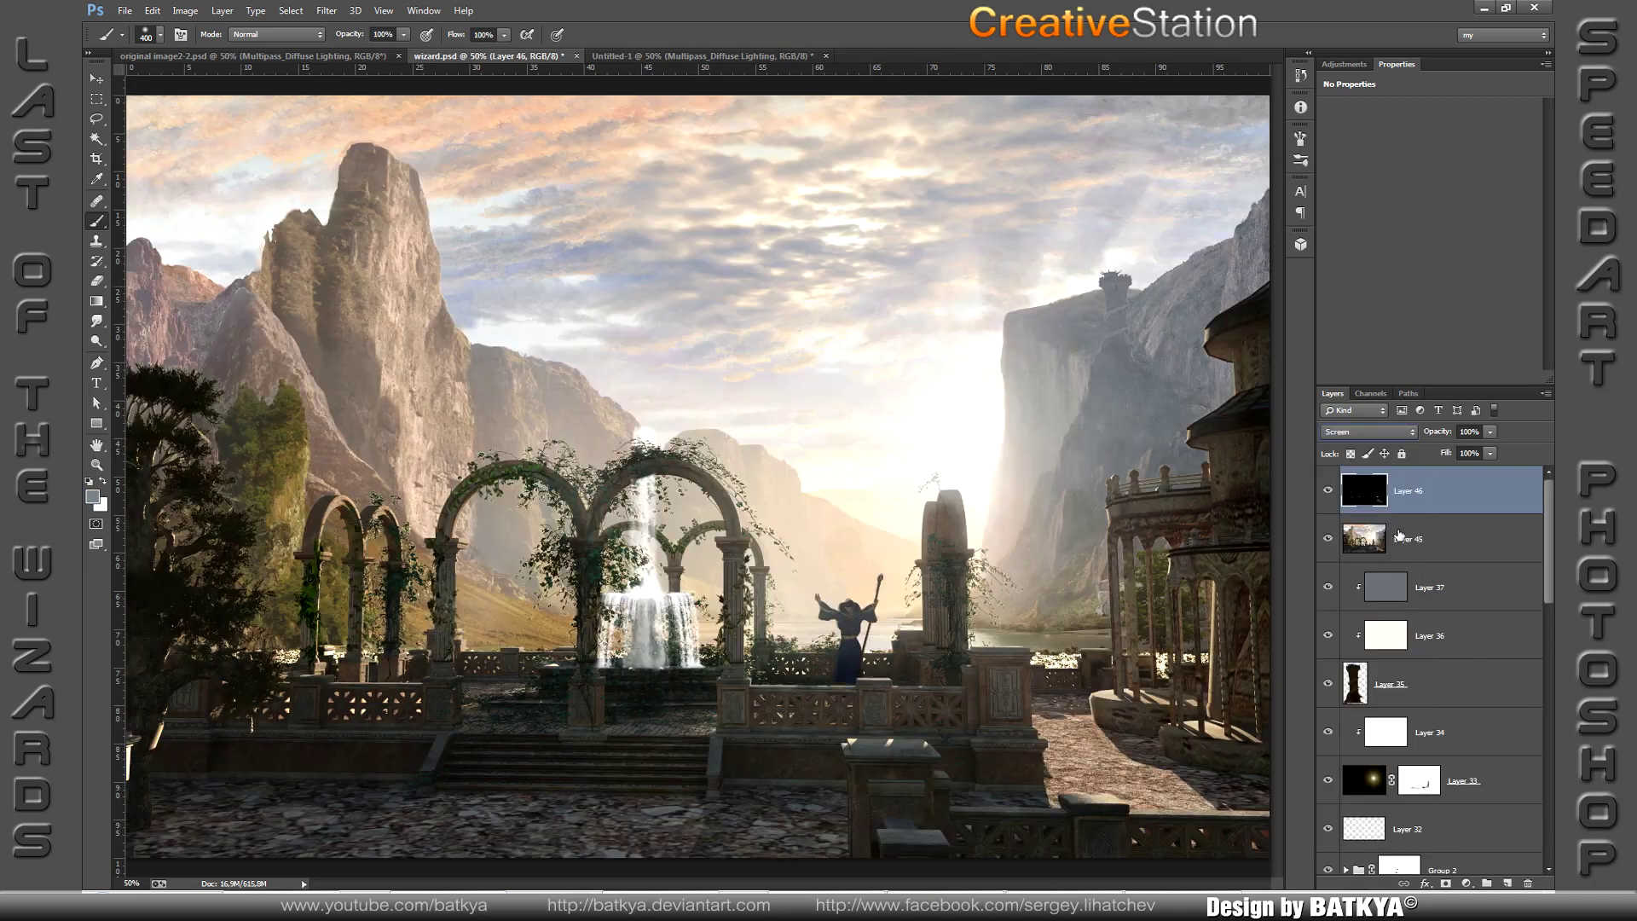
left_click(1445, 884)
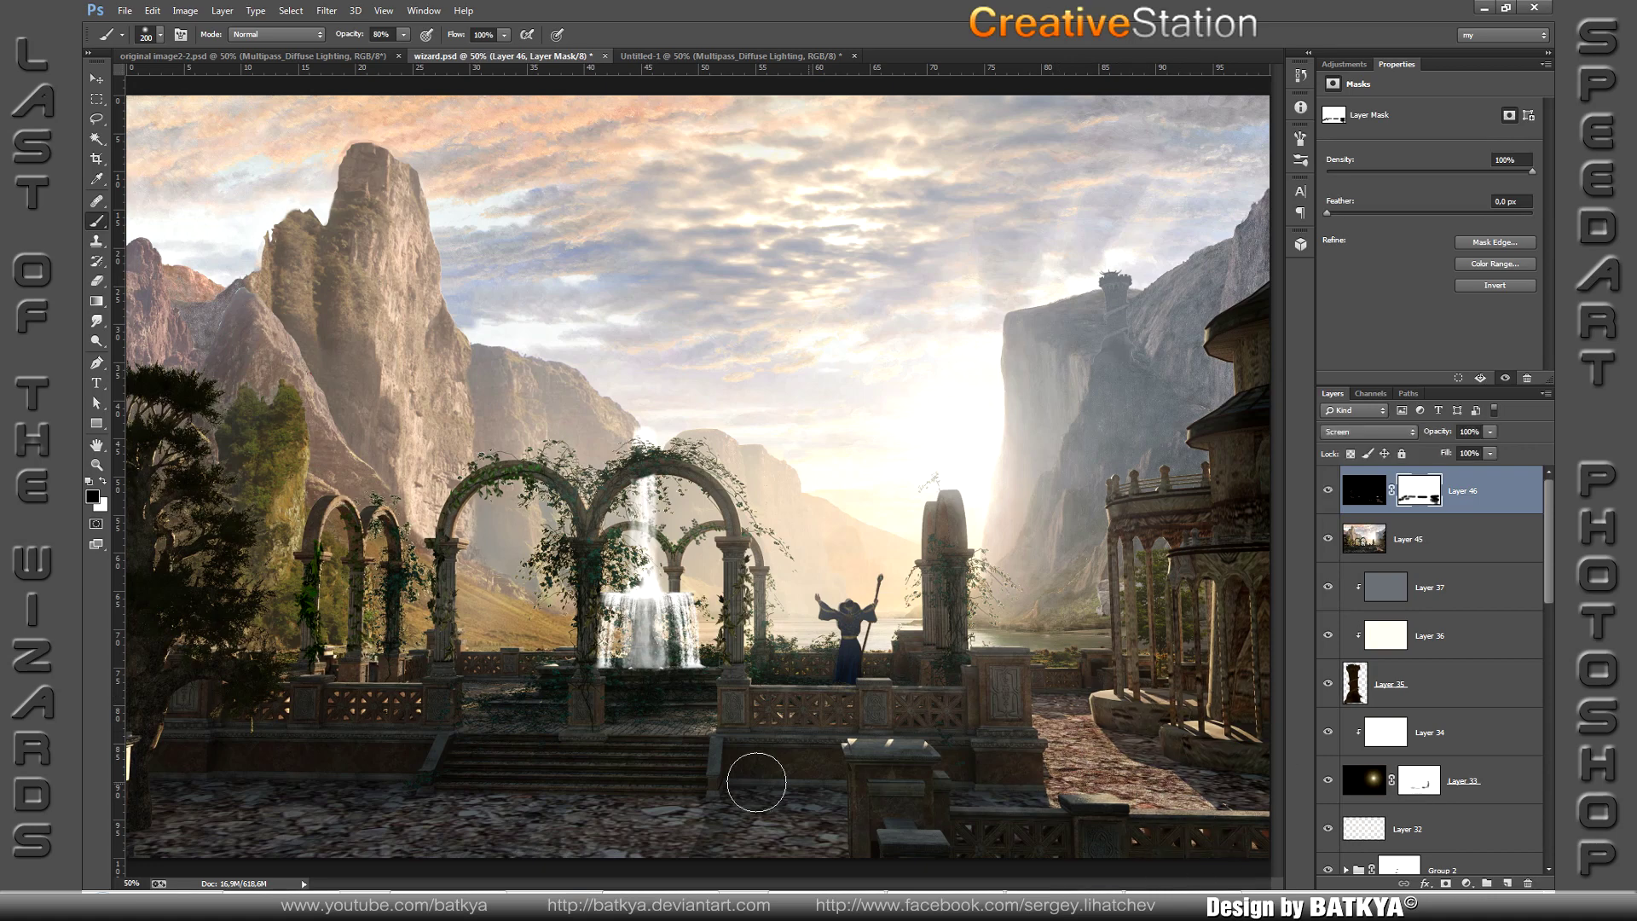
left_click(1495, 510)
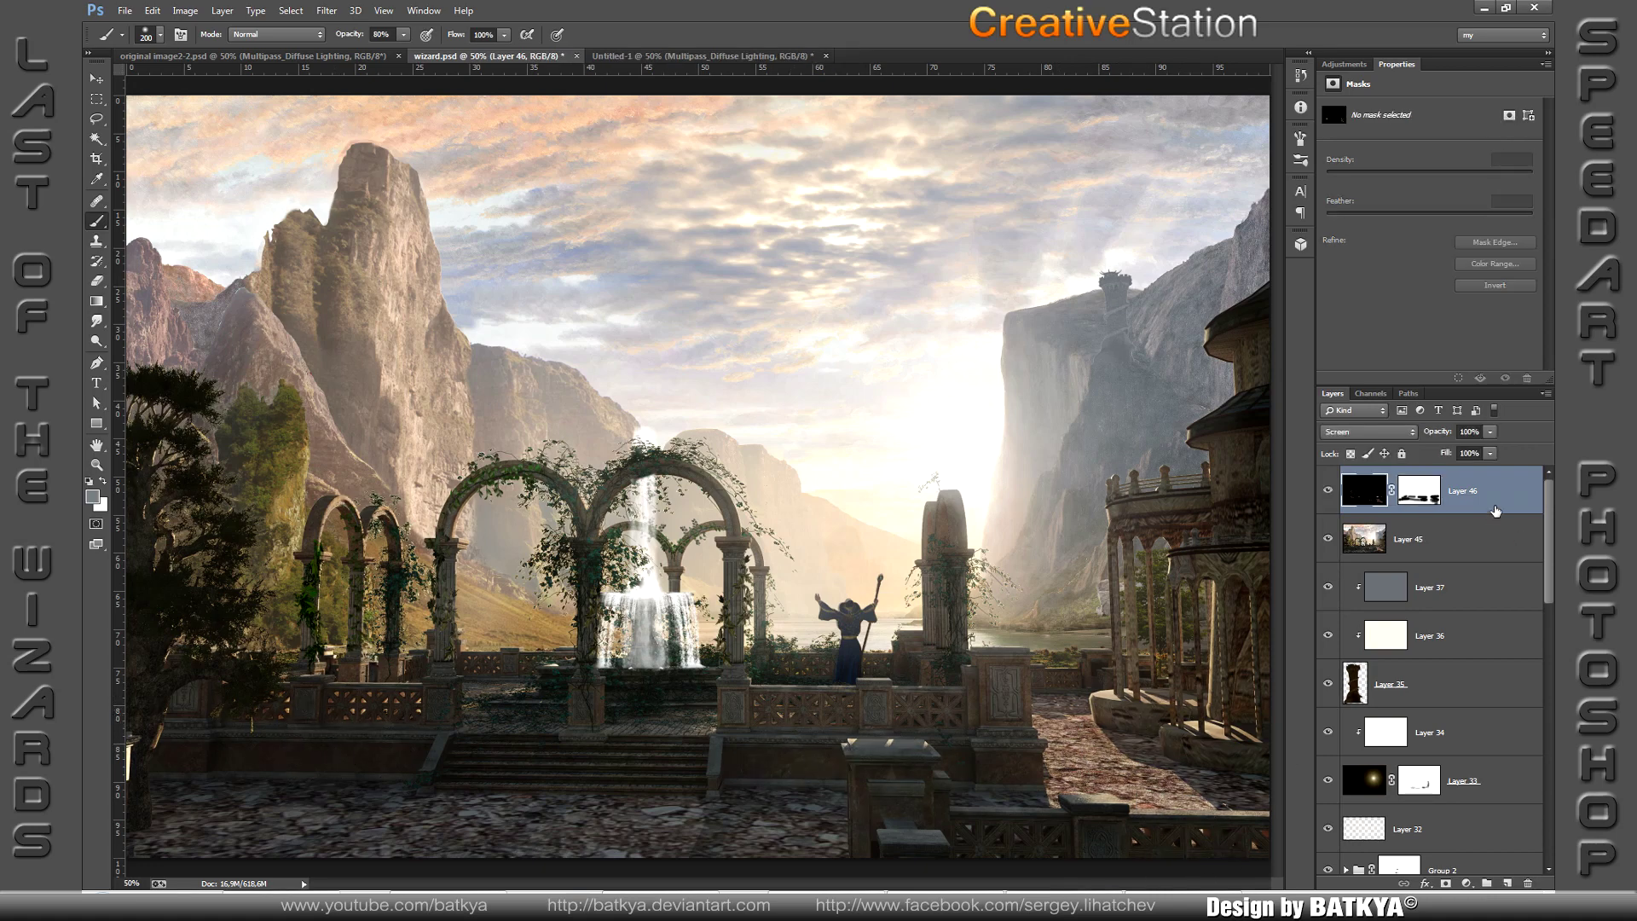